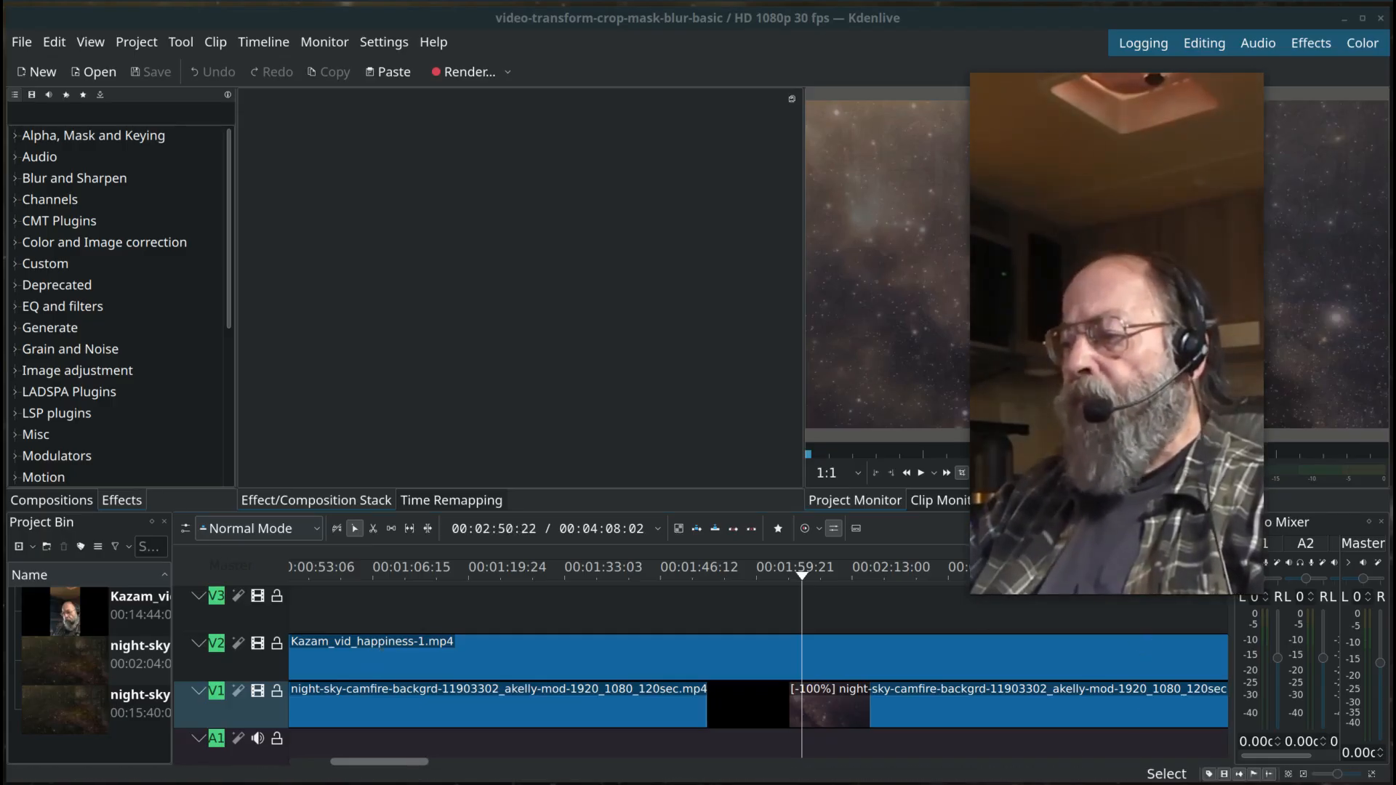
# Step: Bring the Kdenlive window in front of the camera and terminal windows
pyautogui.click(838, 784)
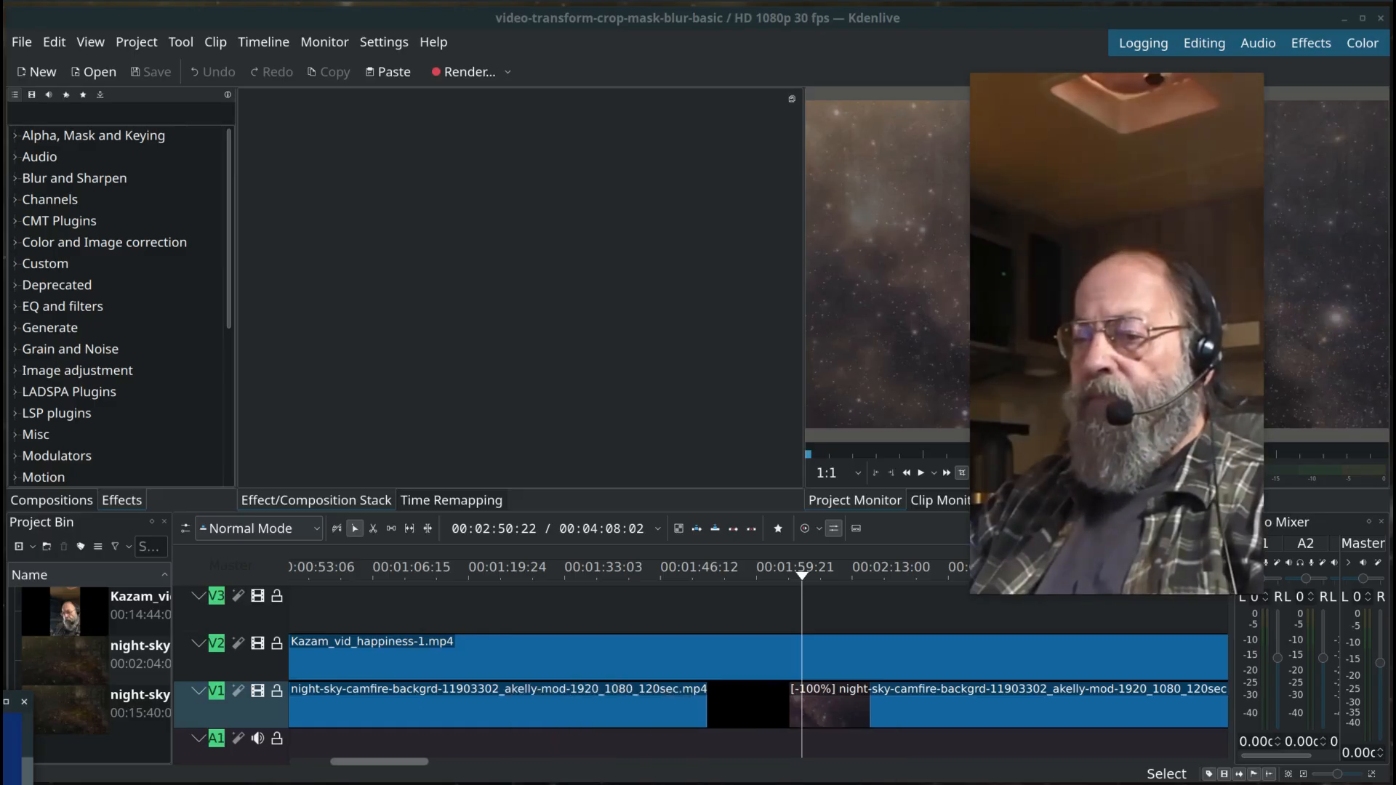
pyautogui.click(565, 784)
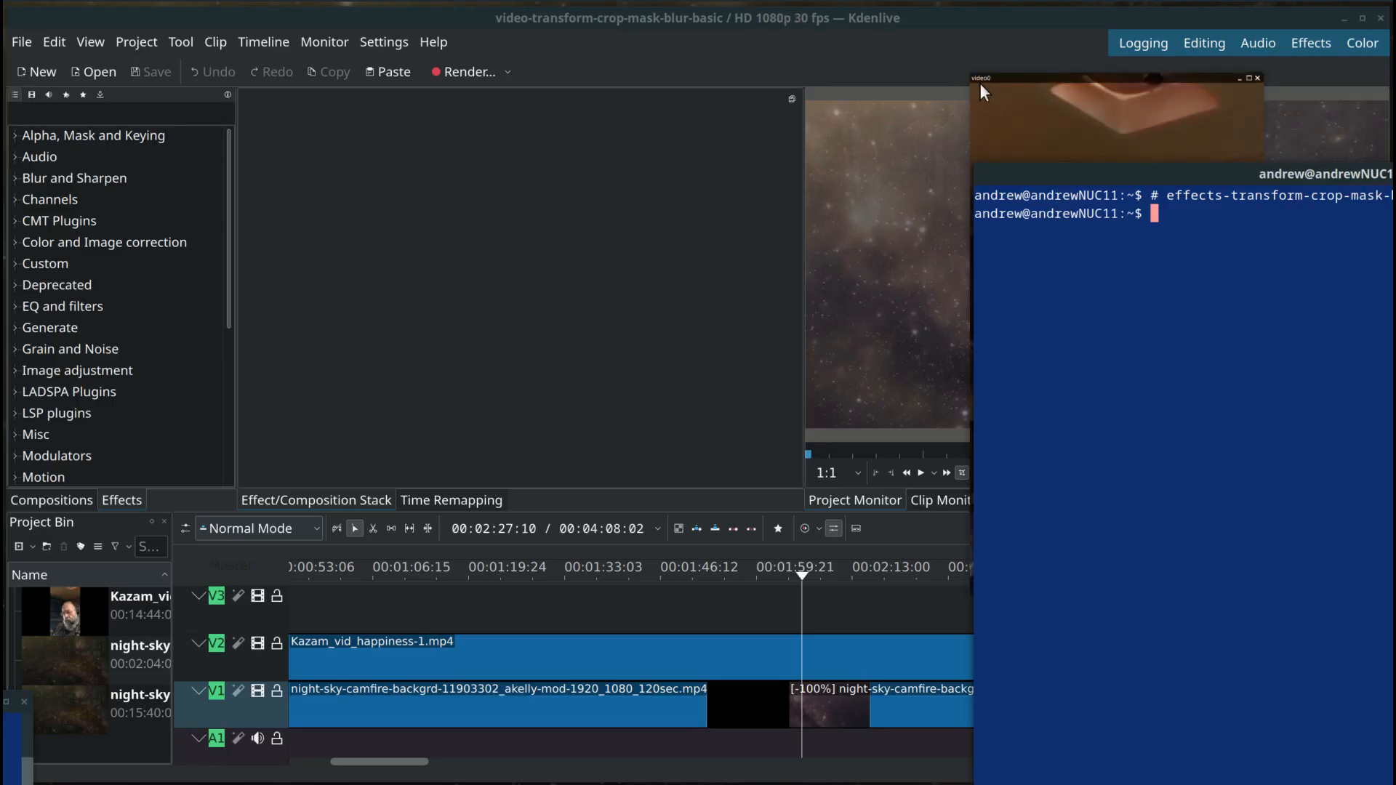
pyautogui.click(1014, 104)
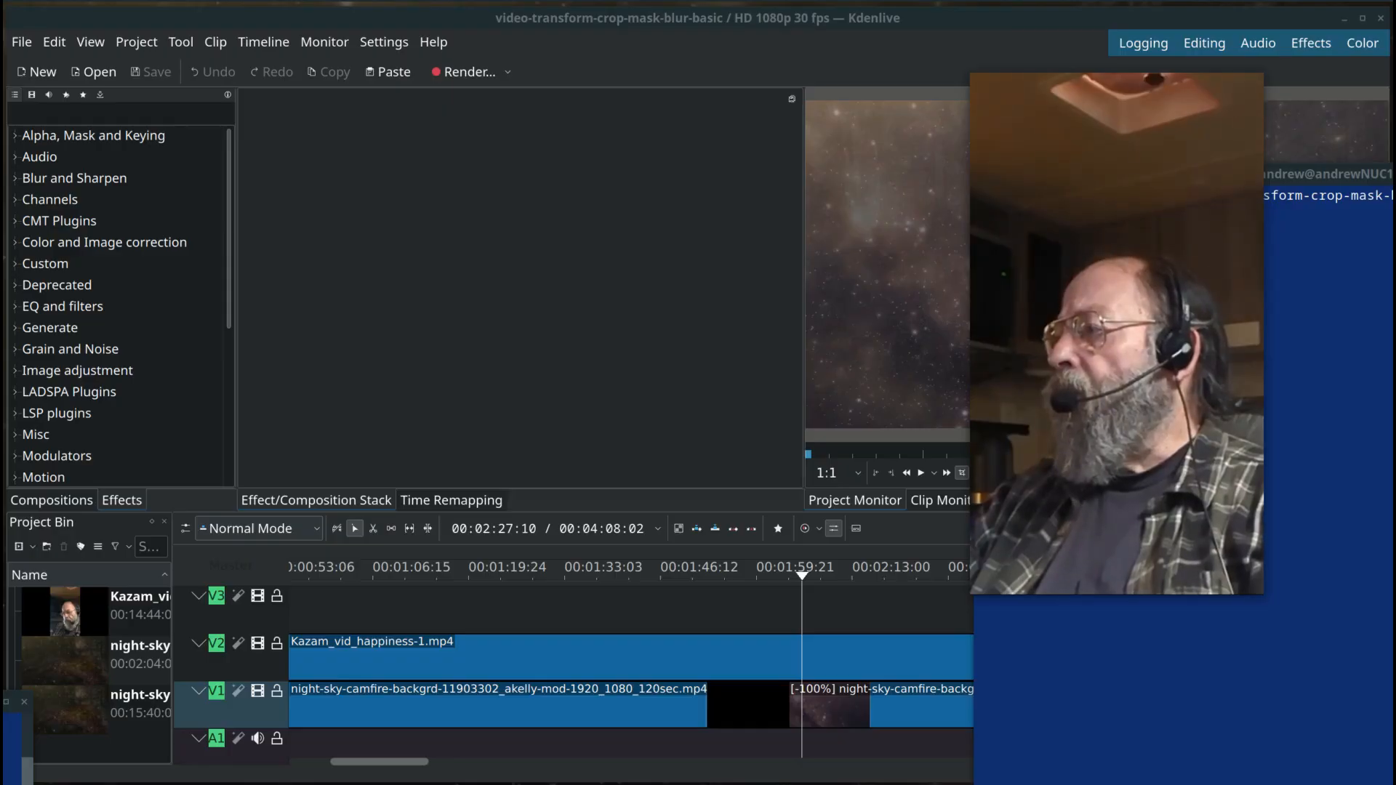
pyautogui.middleClick(1320, 175)
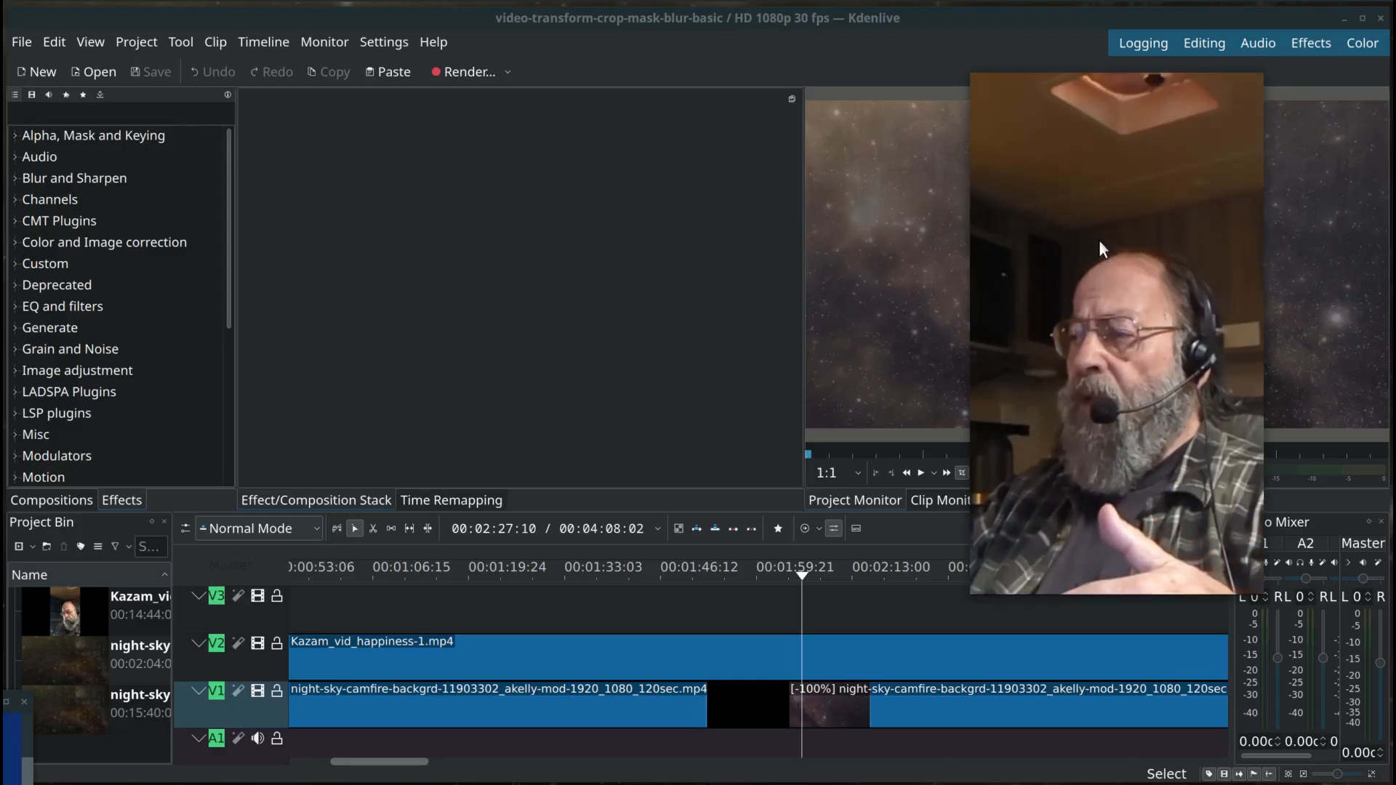
pyautogui.click(946, 16)
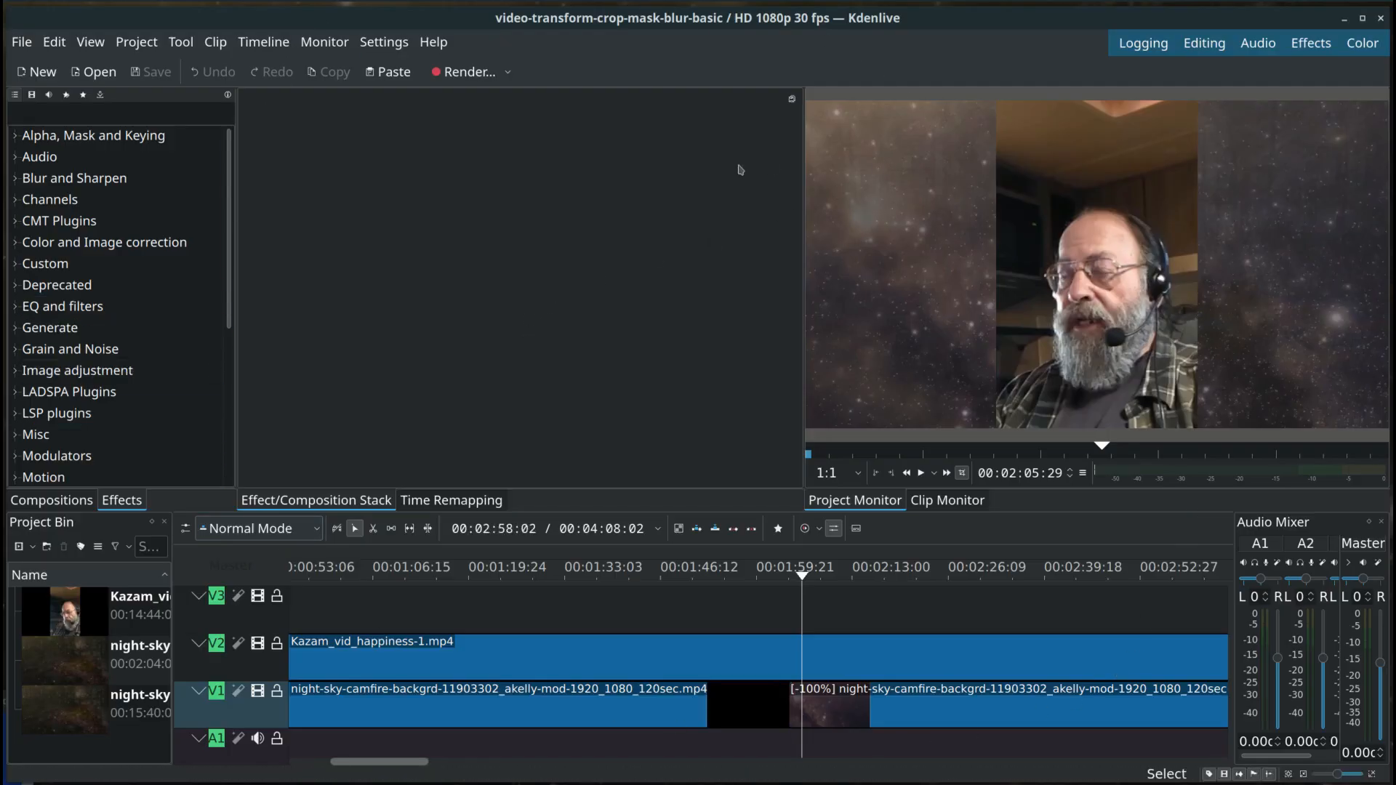
pyautogui.click(385, 44)
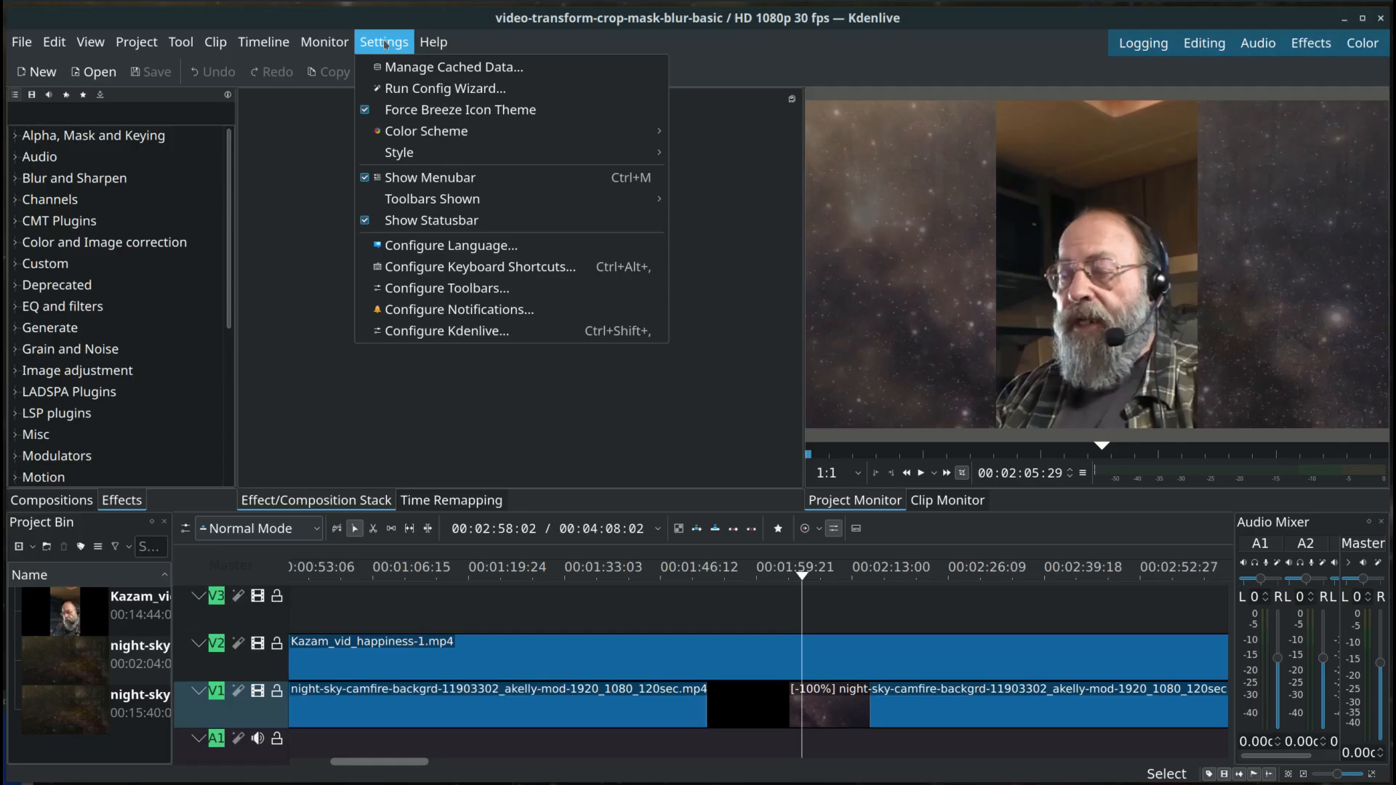
pyautogui.click(432, 342)
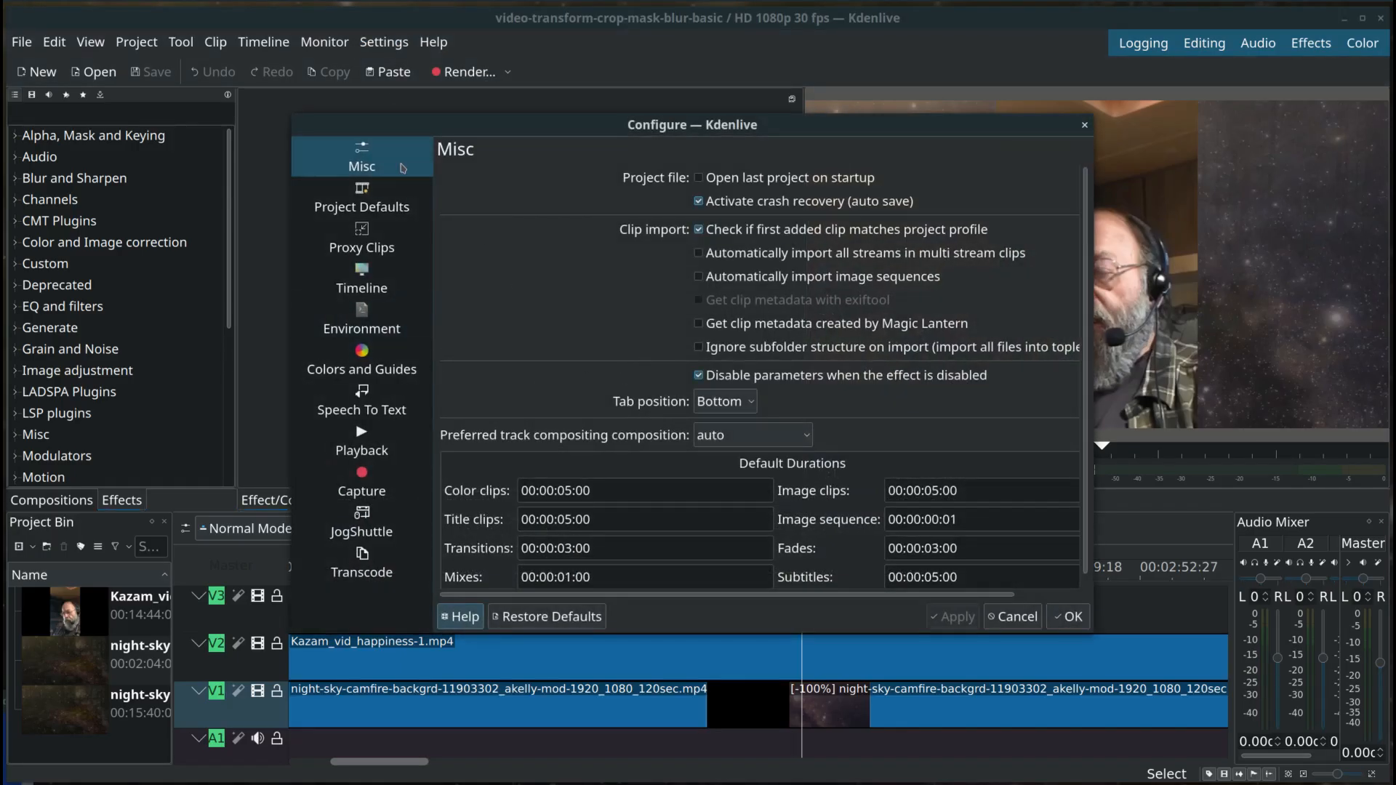
pyautogui.click(1083, 125)
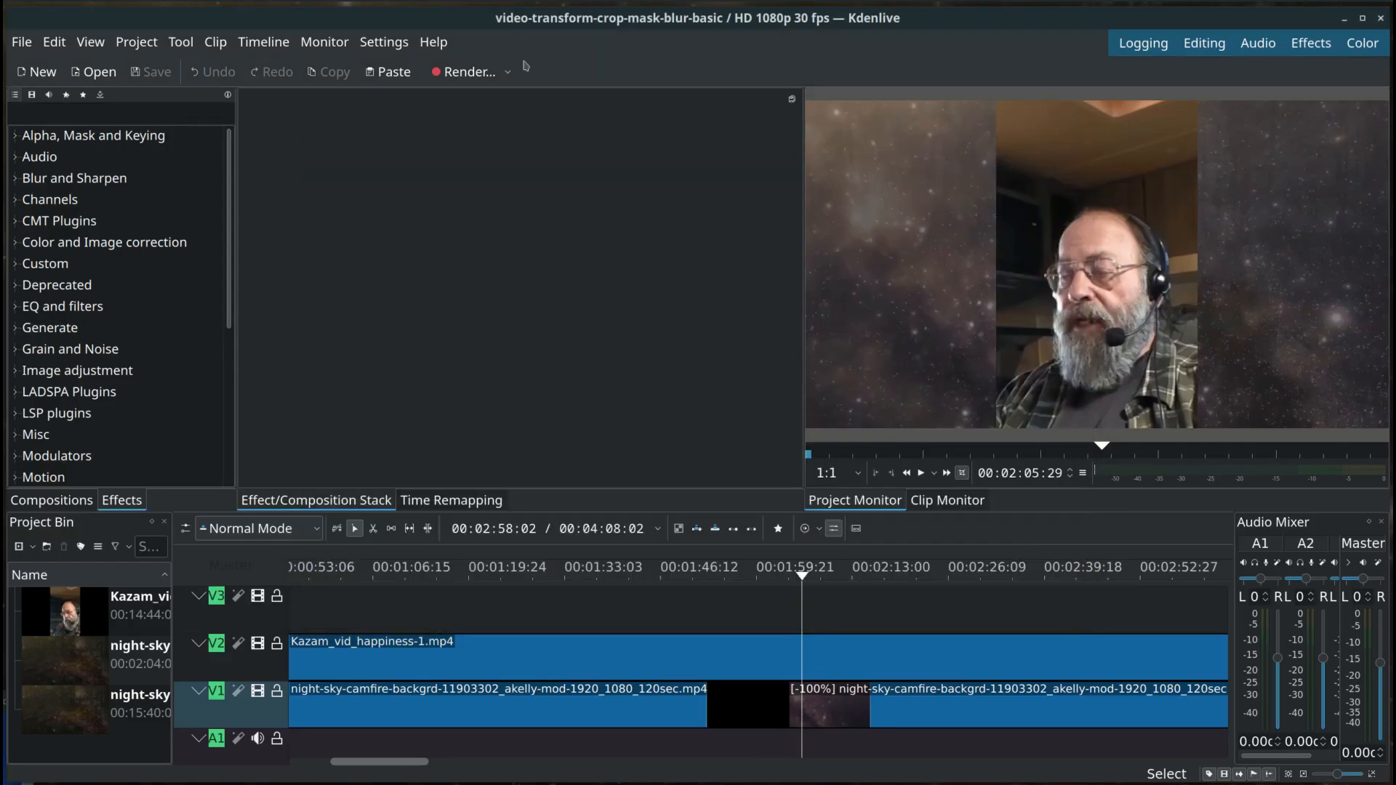
# Step: Enlarge the Project Settings dialog and review the video profile, metadata and project files
pyautogui.click(137, 45)
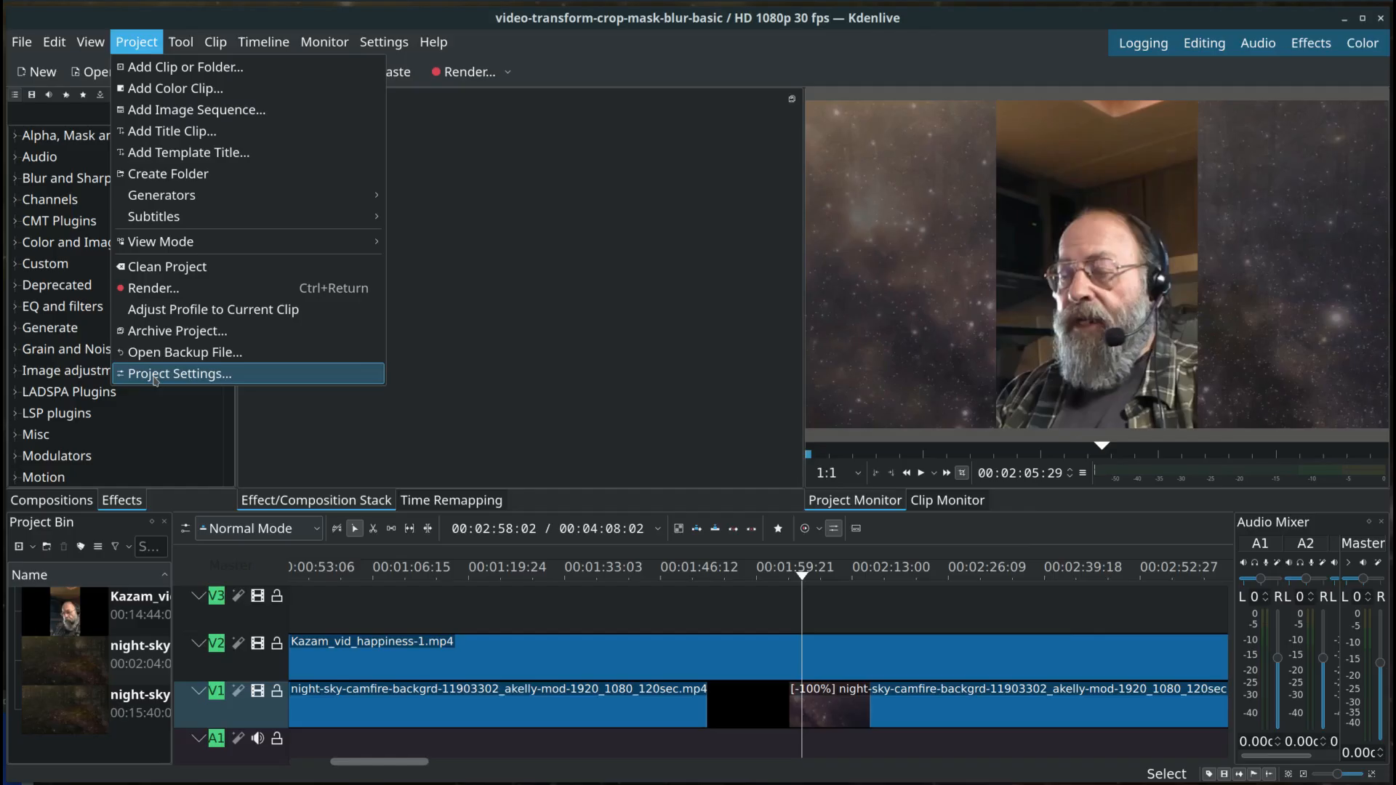
pyautogui.click(156, 379)
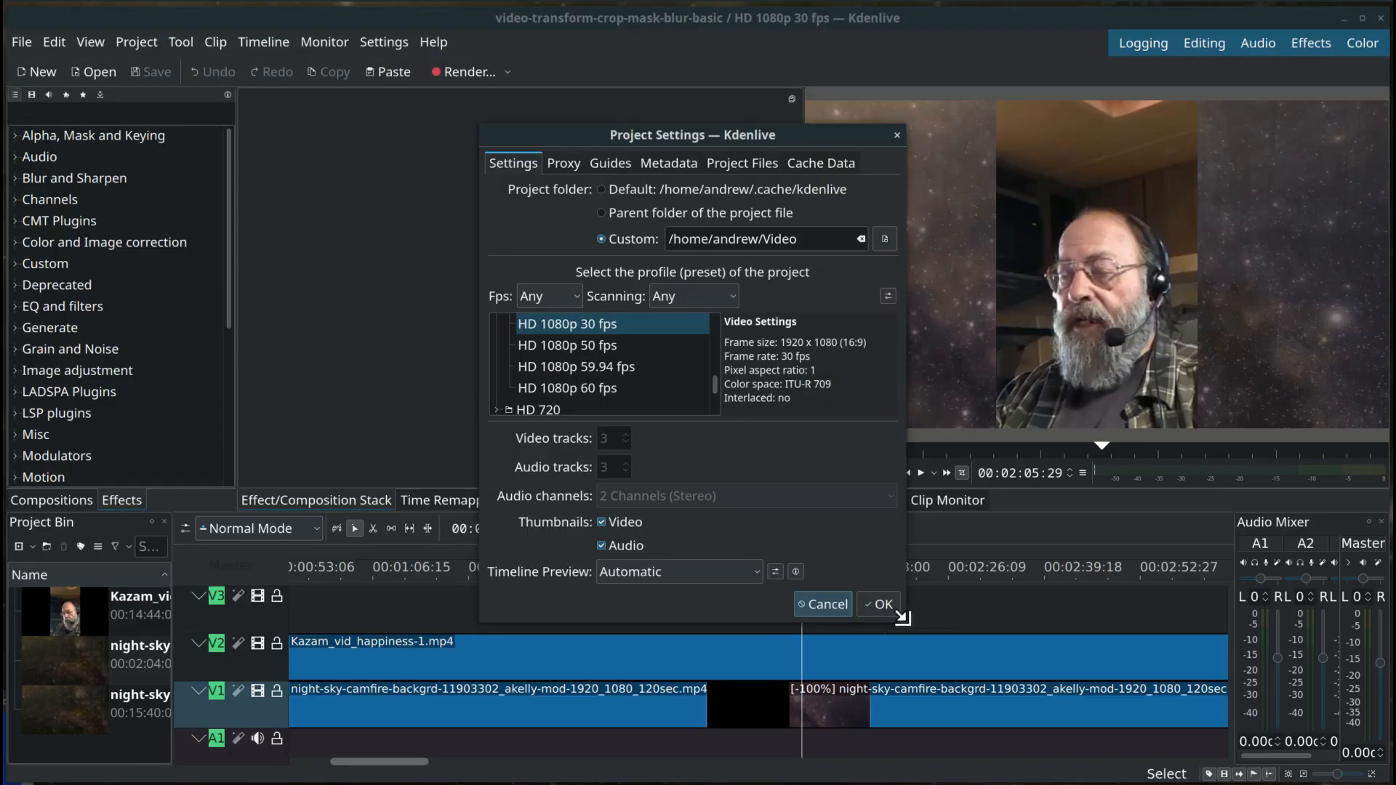
pyautogui.moveTo(905, 621); pyautogui.dragTo(1060, 685)
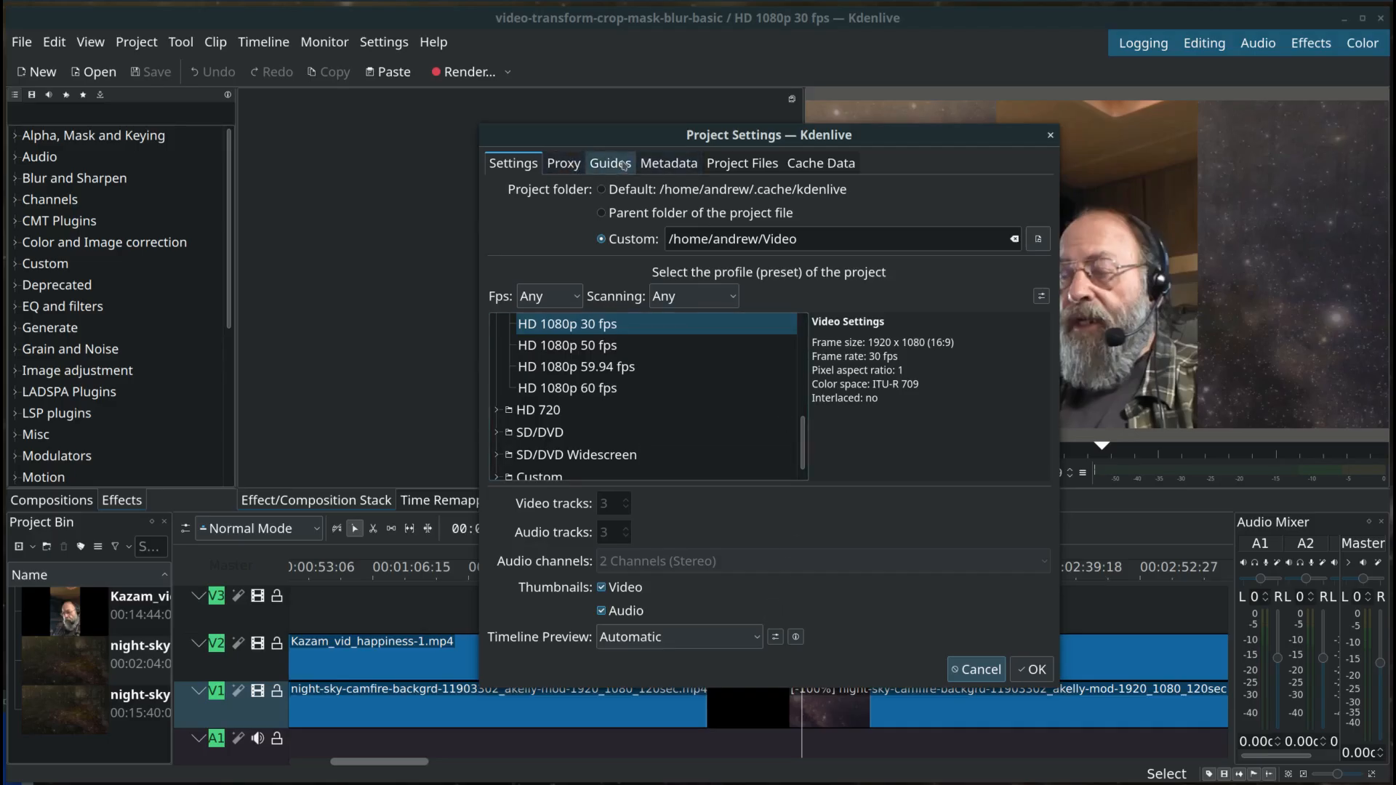
pyautogui.click(659, 164)
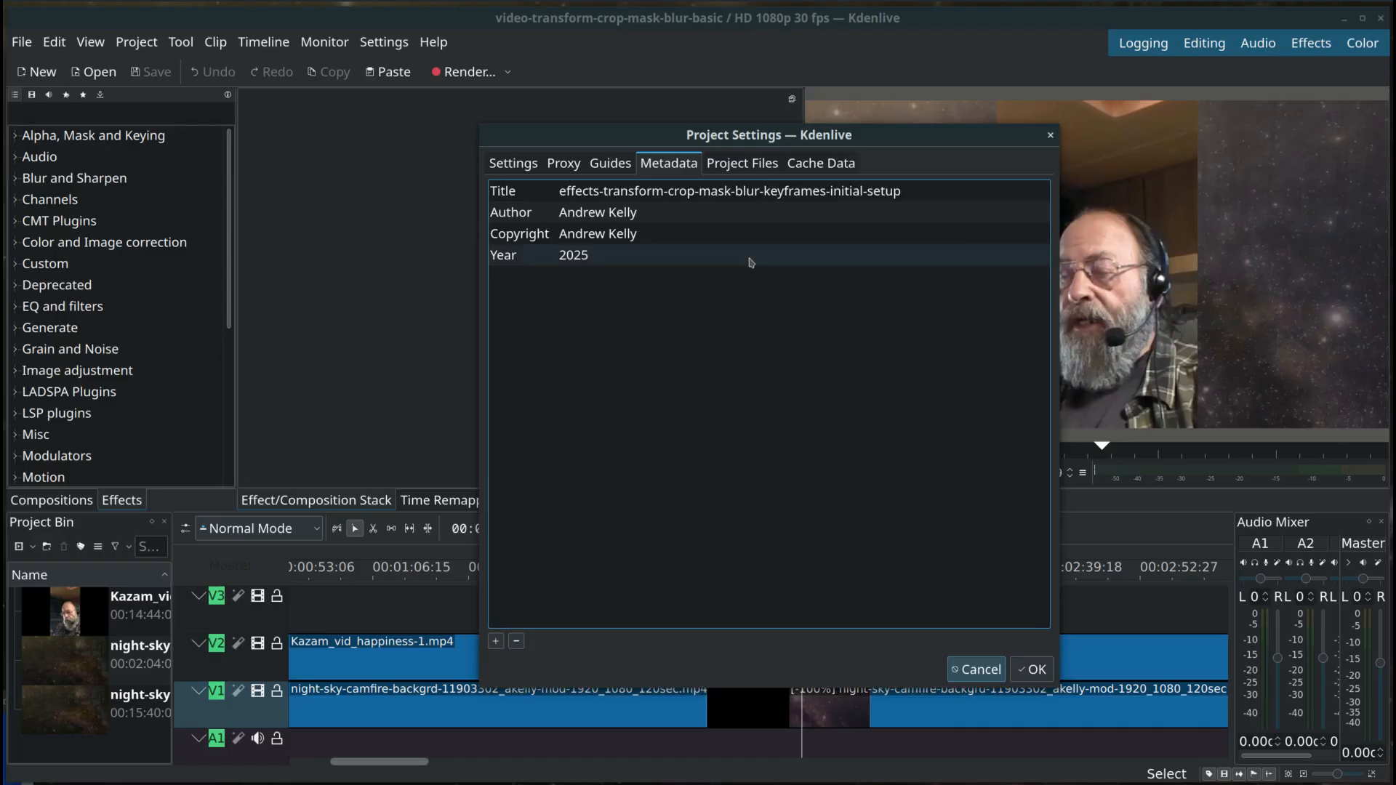
pyautogui.click(735, 168)
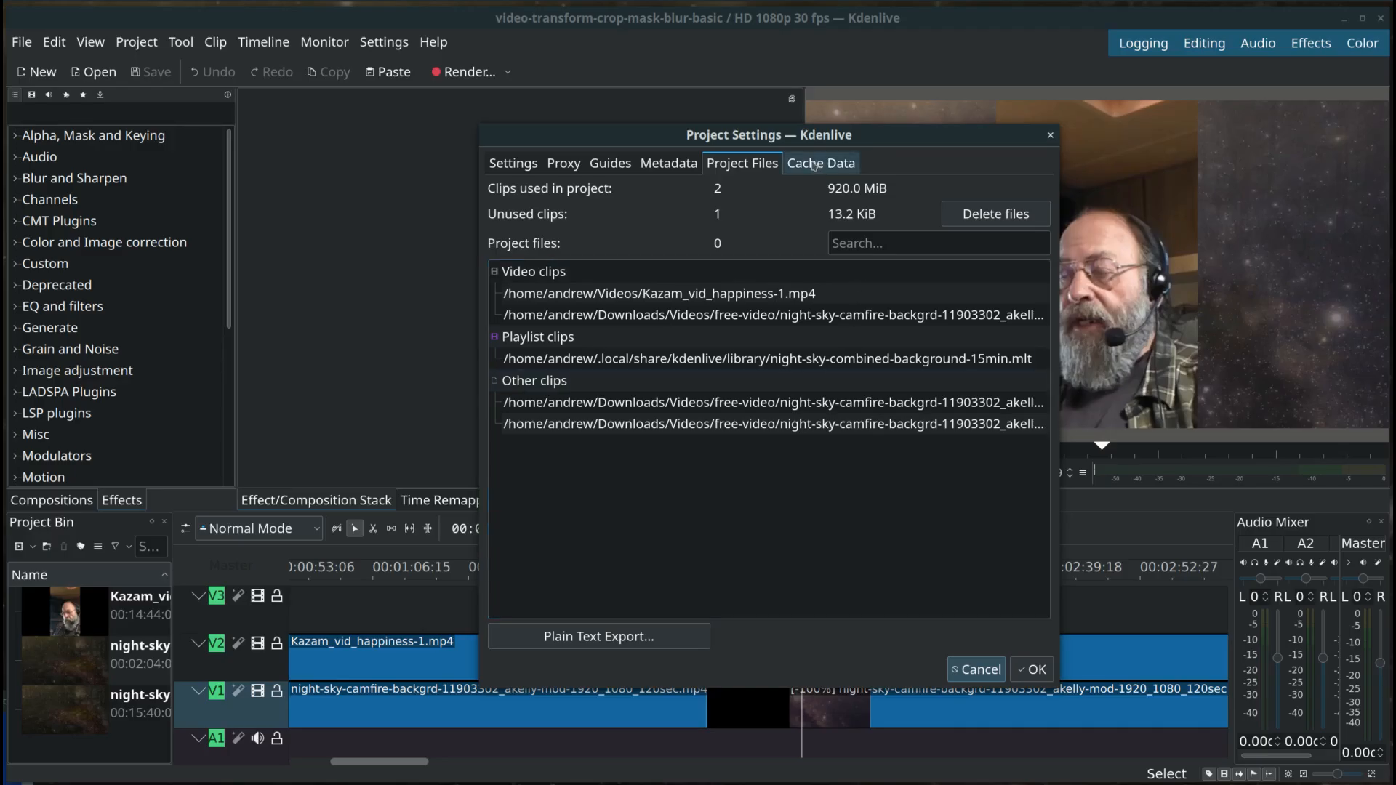
pyautogui.click(1042, 682)
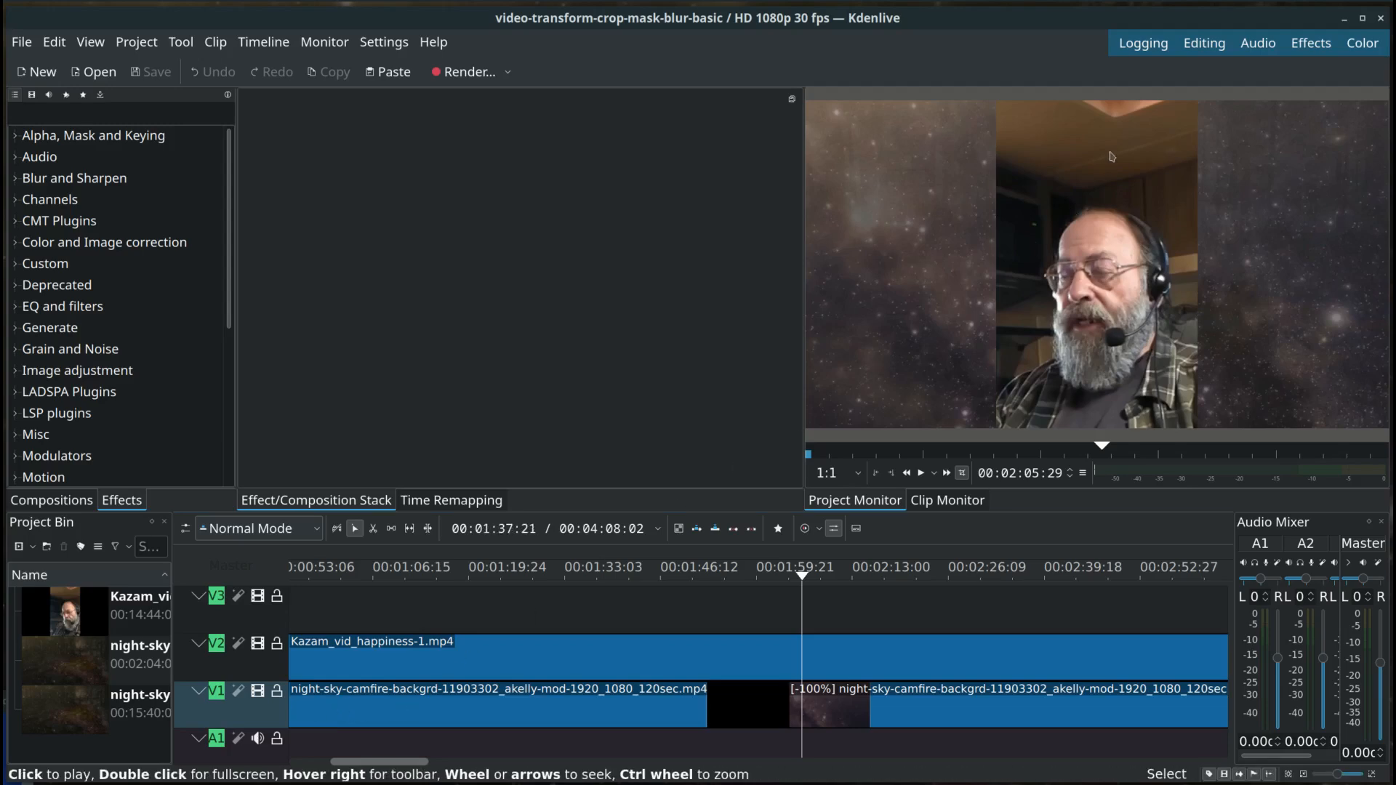
# Step: Look through the Logging, Editing and Audio workspace layouts and return to the Effects layout
pyautogui.click(1321, 44)
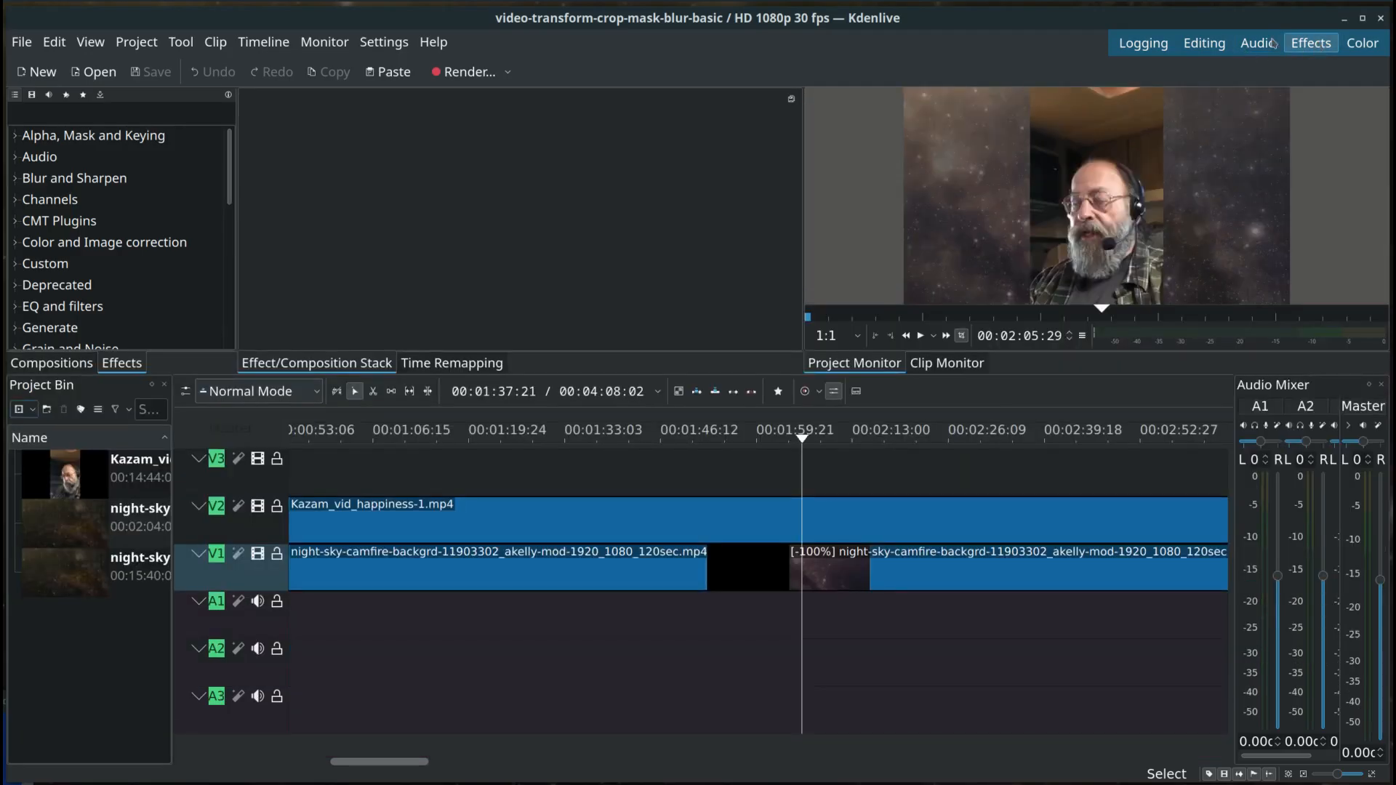
pyautogui.click(1150, 45)
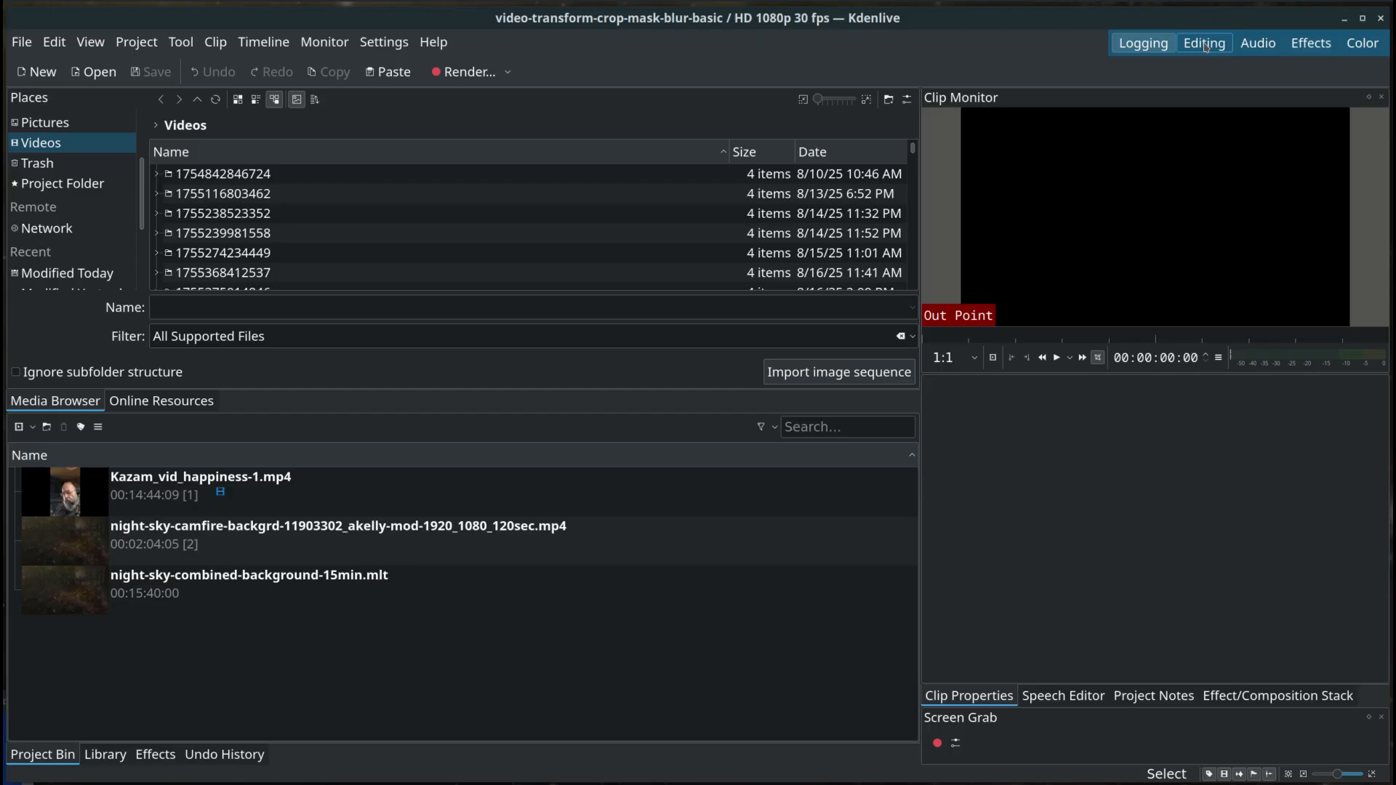
pyautogui.click(1205, 45)
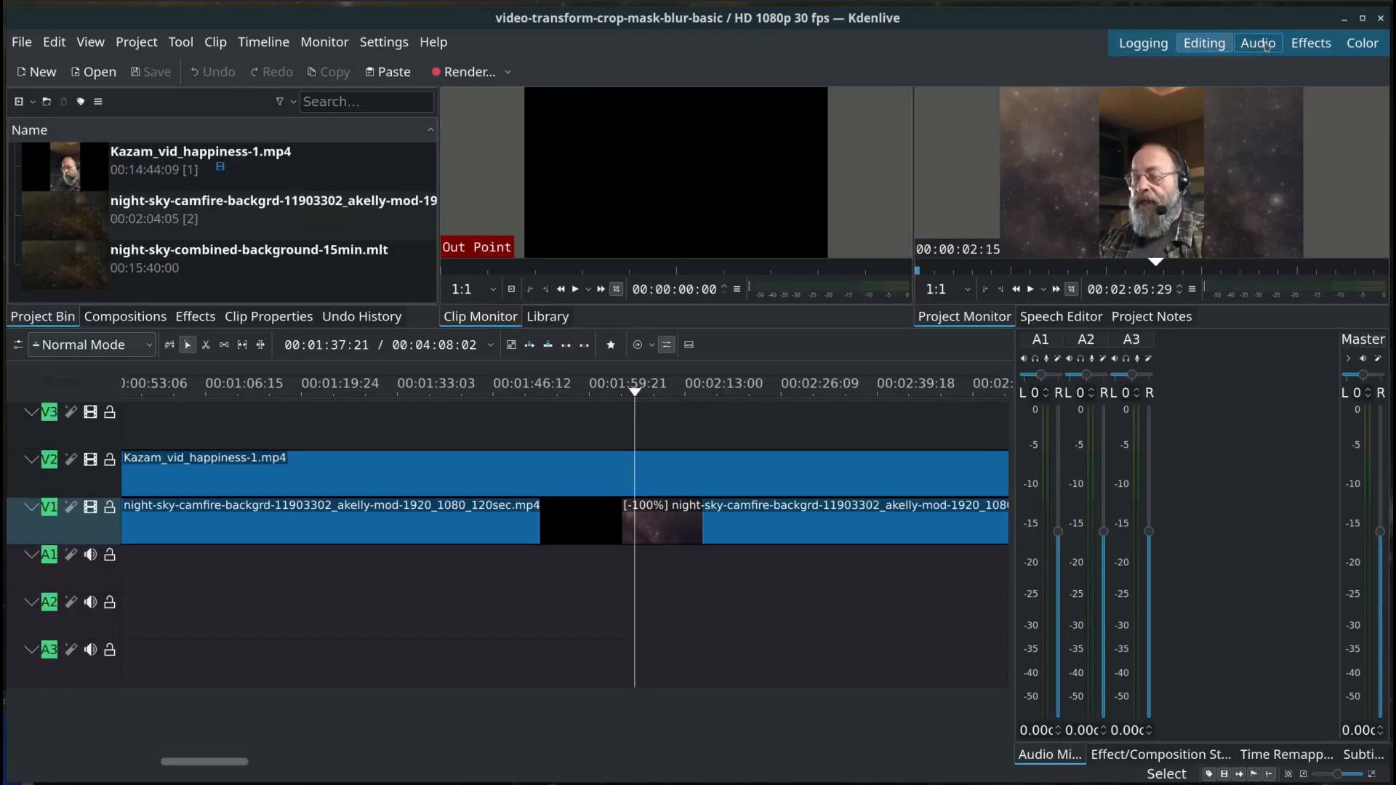
pyautogui.click(1259, 44)
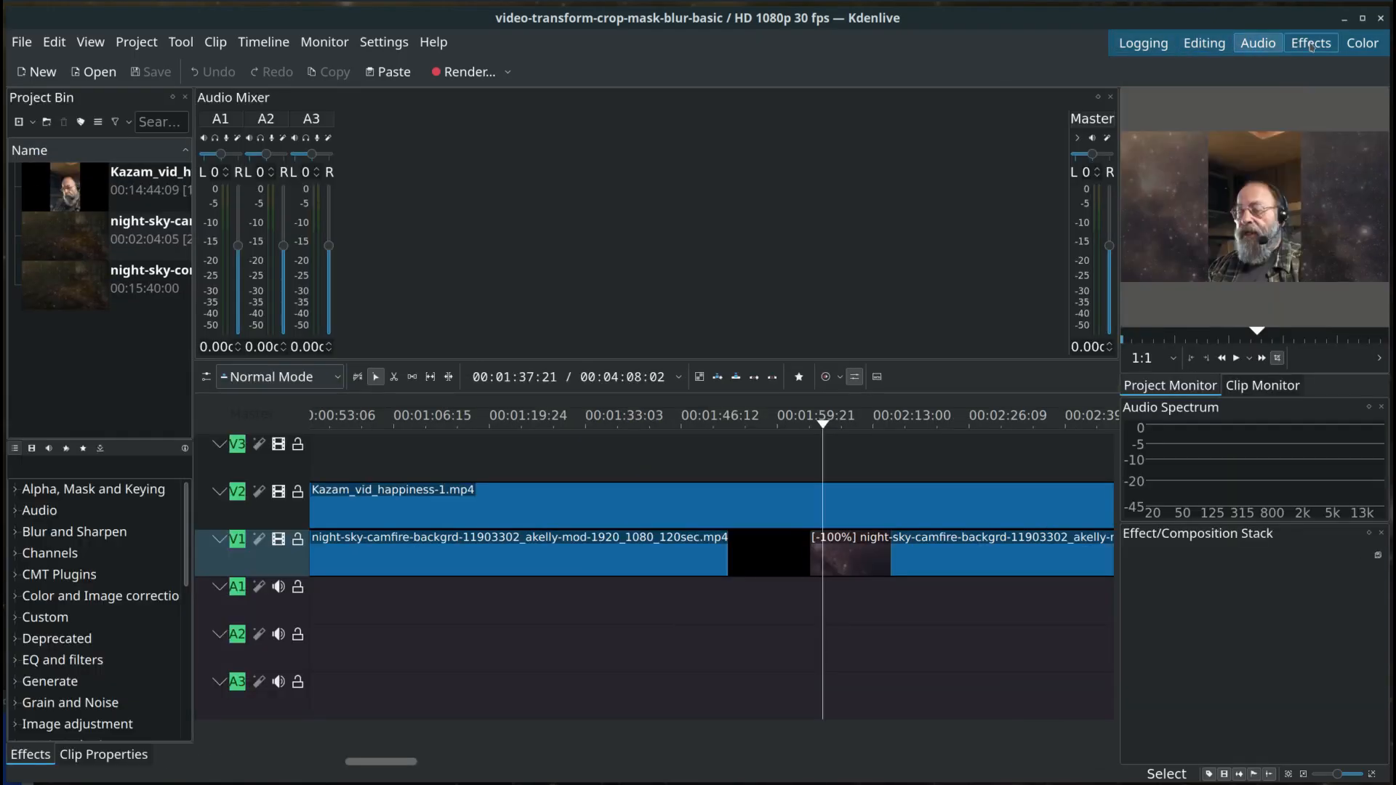
pyautogui.click(1311, 45)
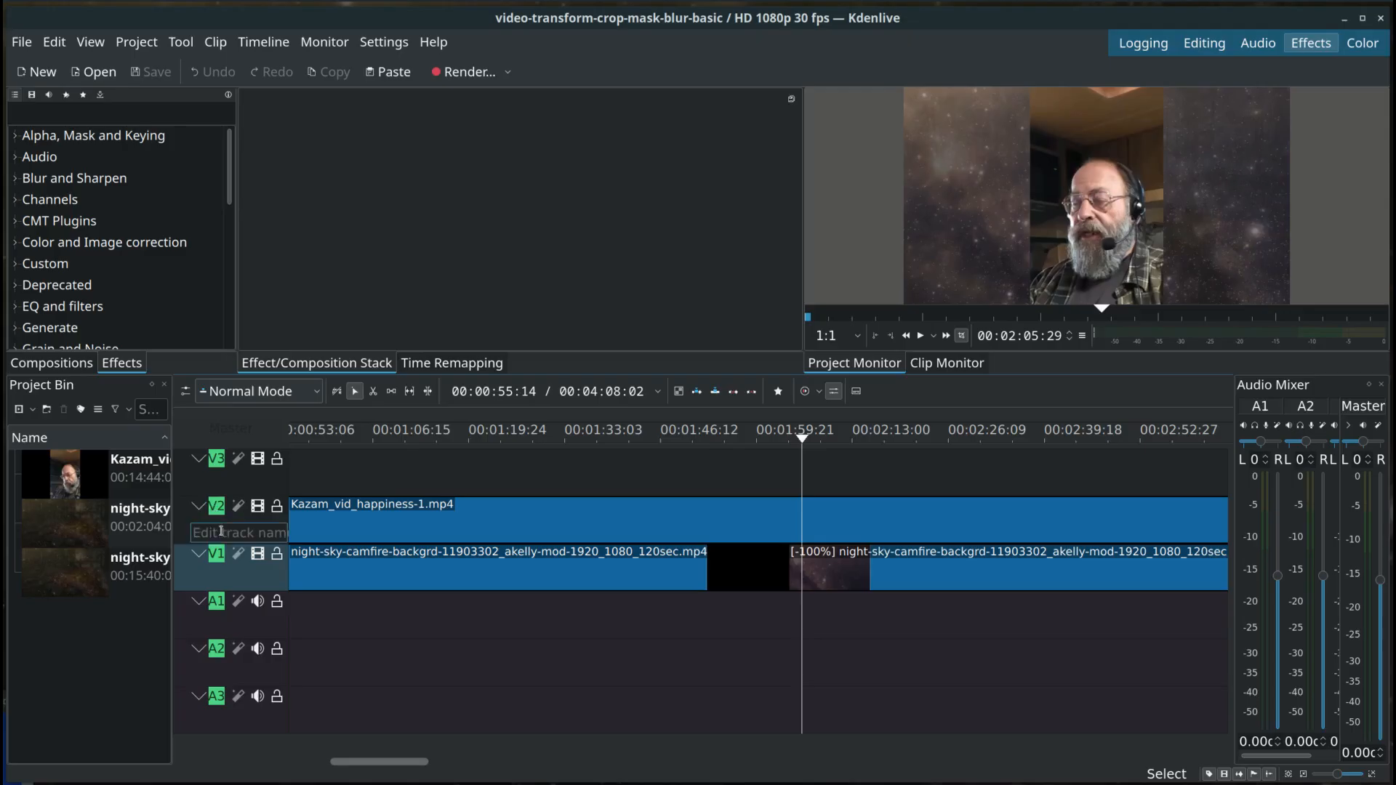
# Step: Hide the night-sky background track V1 and toggle the visibility of track V2 off and on
pyautogui.click(258, 554)
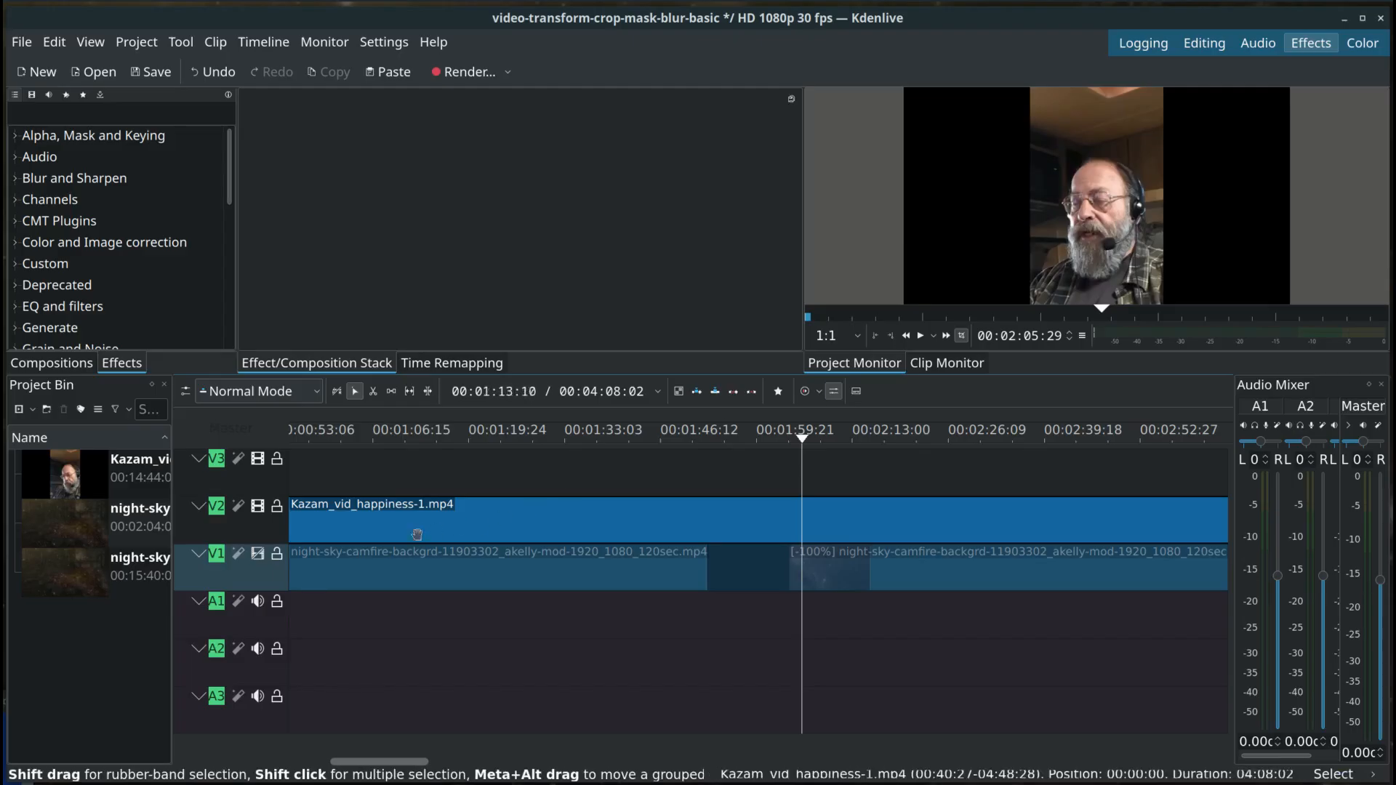
pyautogui.click(258, 506)
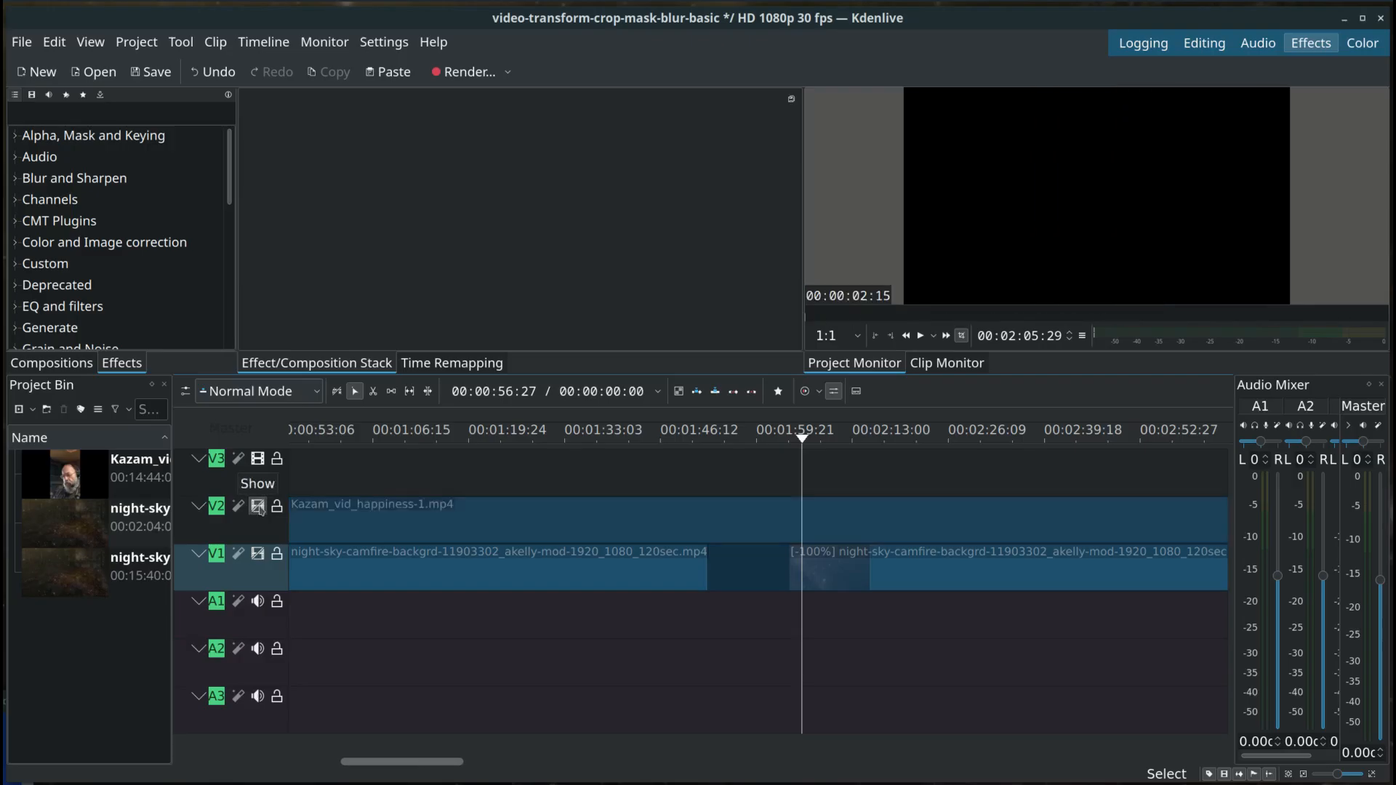
pyautogui.click(259, 507)
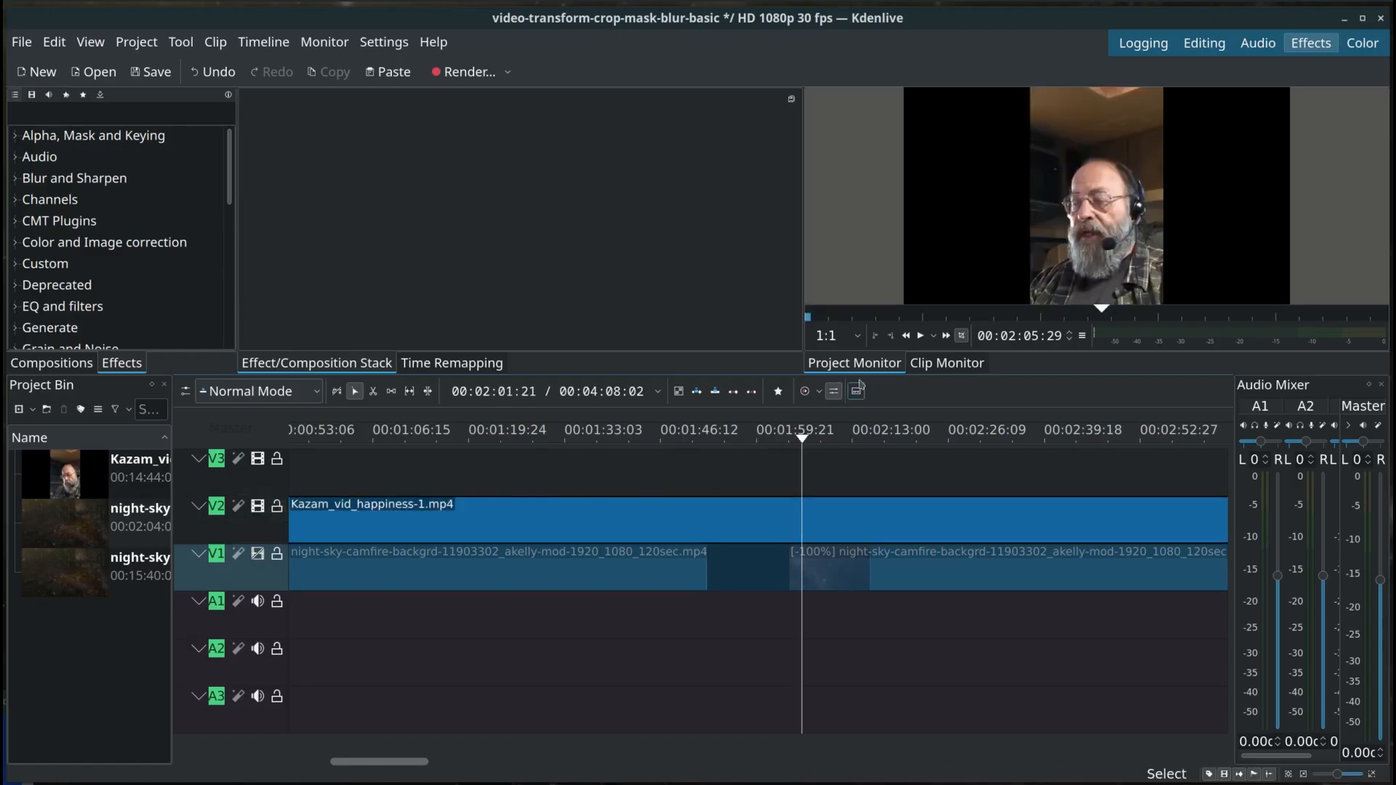
# Step: Play a few seconds of the project preview, and enlarge the monitor area above the timeline
pyautogui.click(921, 336)
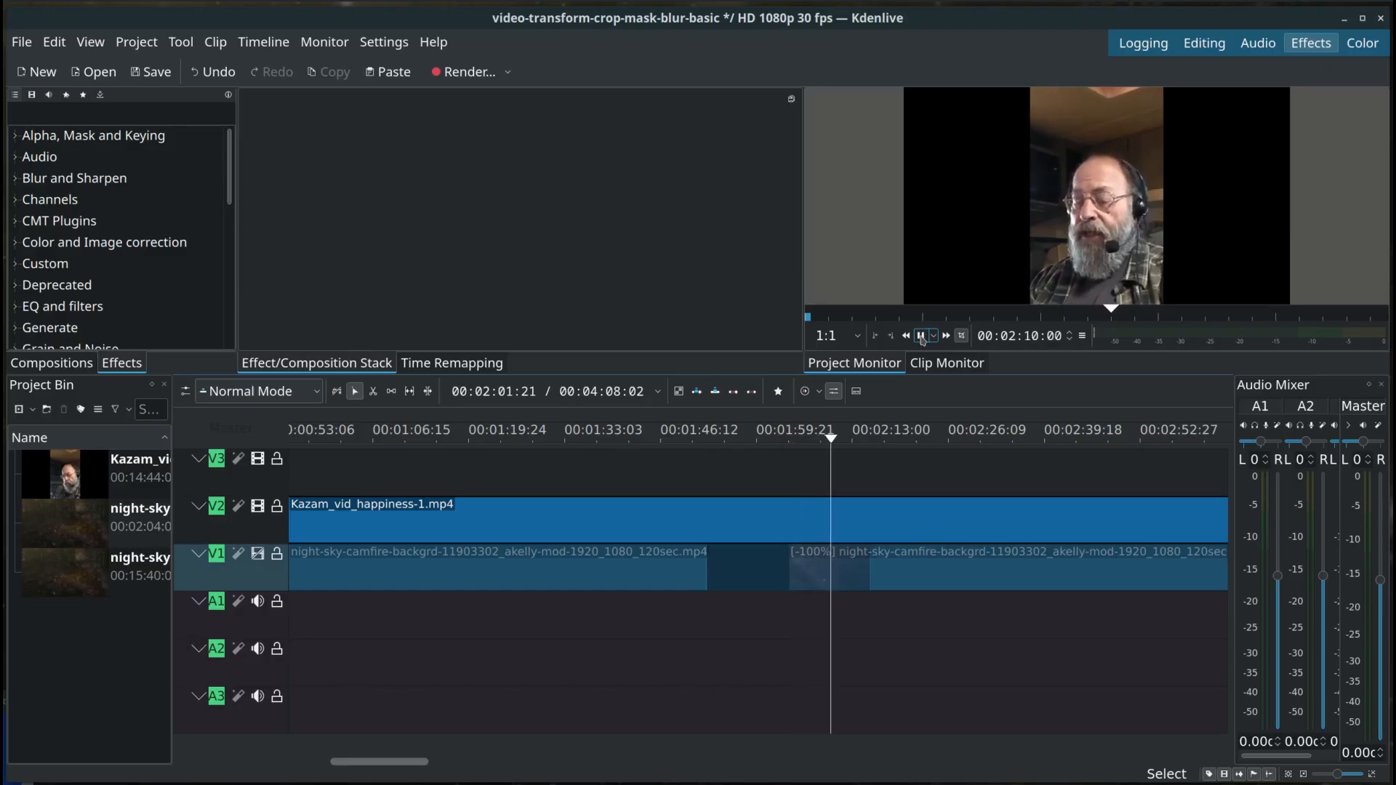
pyautogui.click(922, 336)
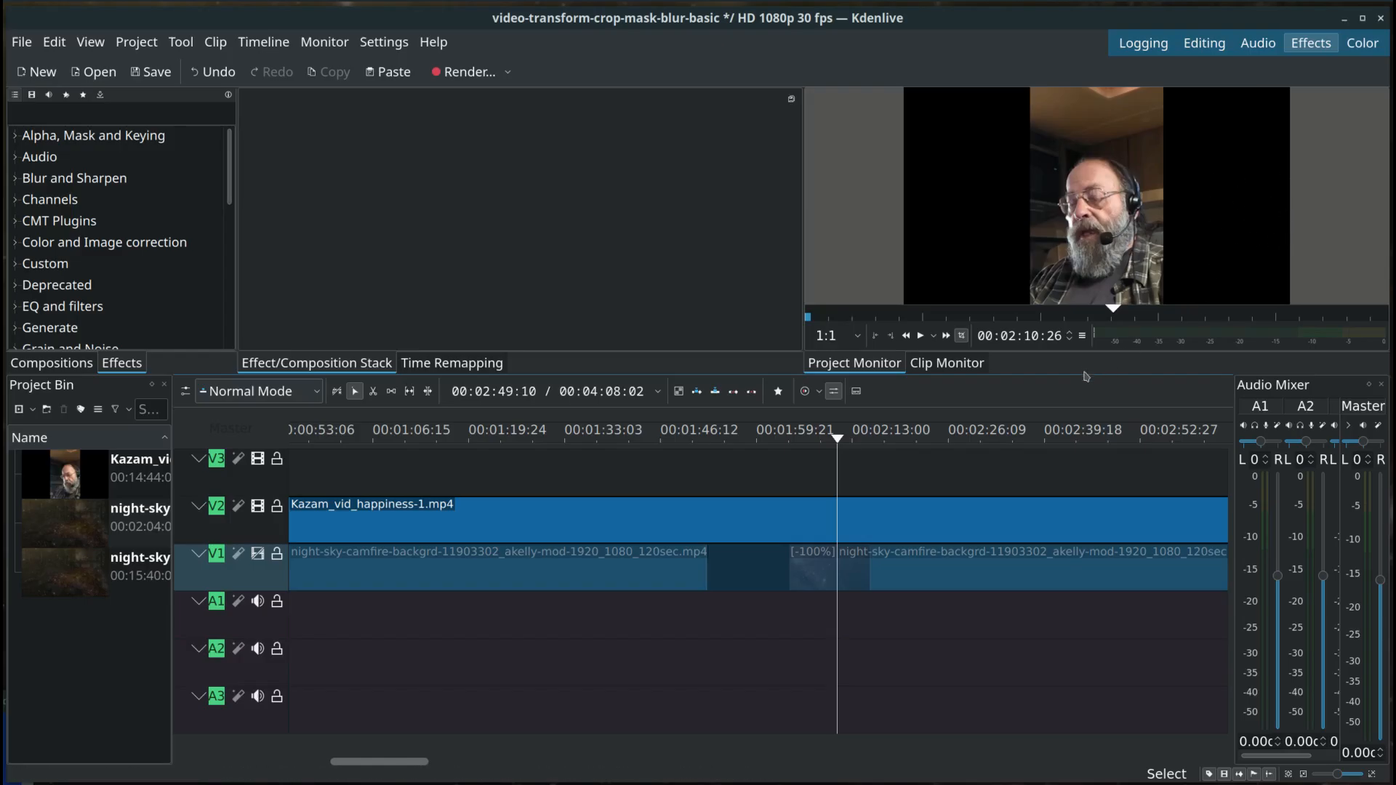
pyautogui.moveTo(1082, 376); pyautogui.dragTo(1053, 486)
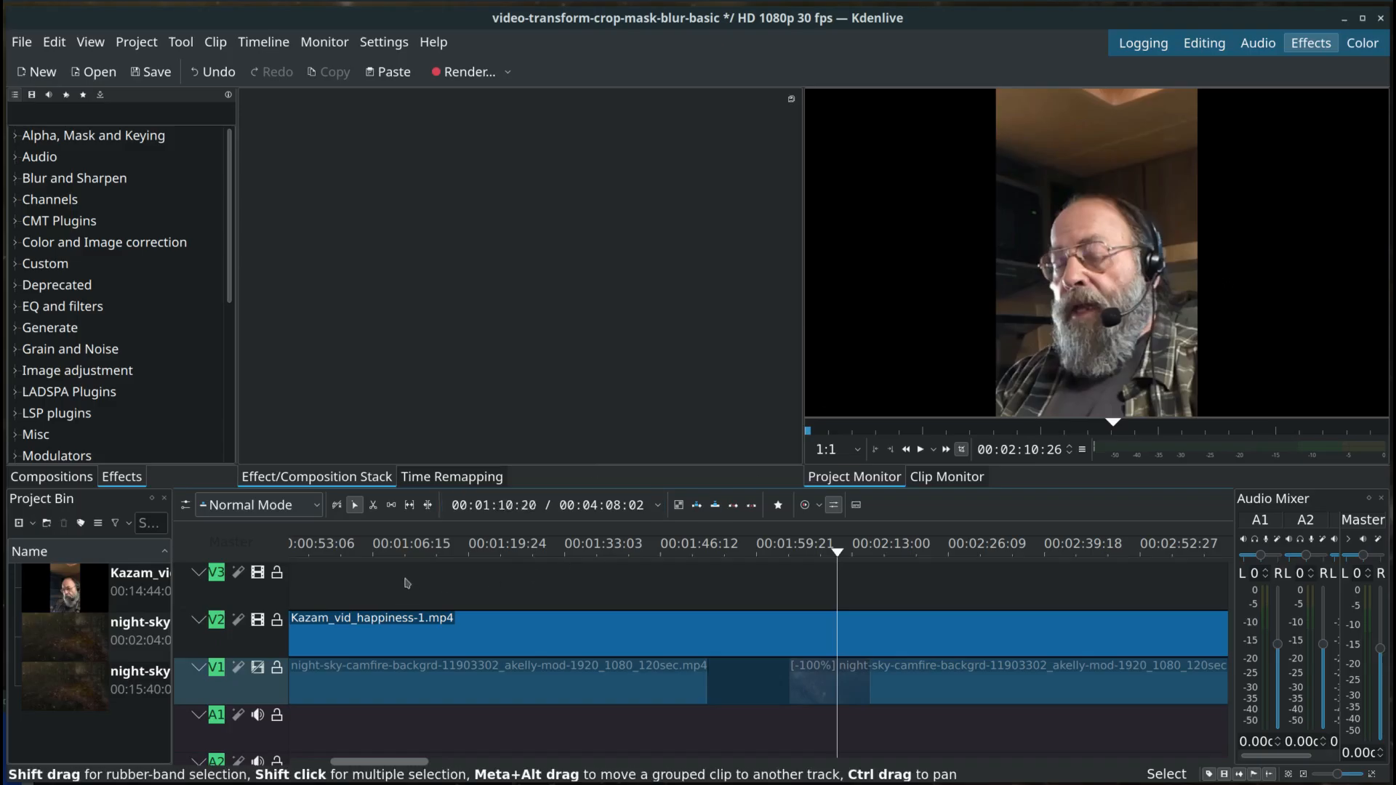
# Step: Select the first night-sky clip, show track V1 again and move the playhead to the start of the timeline
pyautogui.click(327, 676)
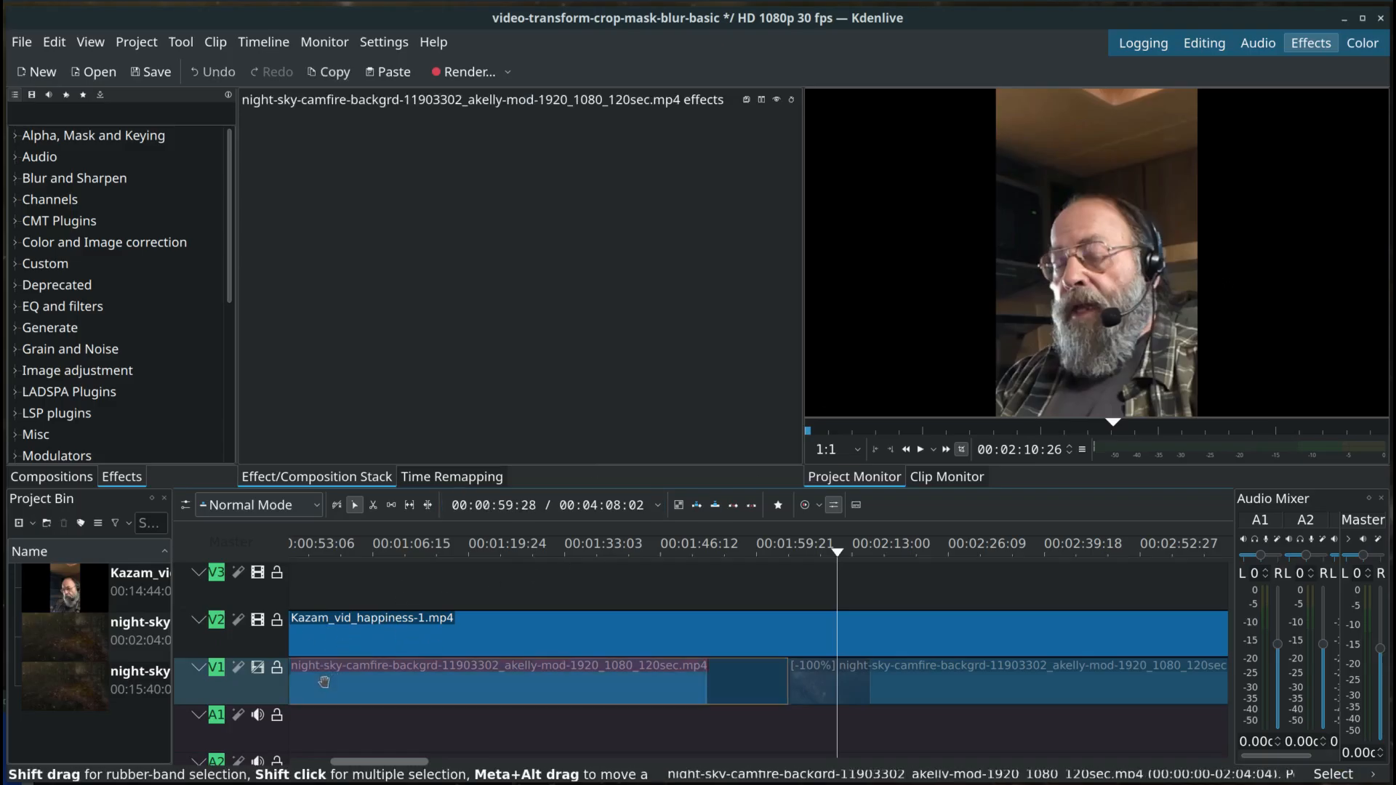
pyautogui.click(258, 669)
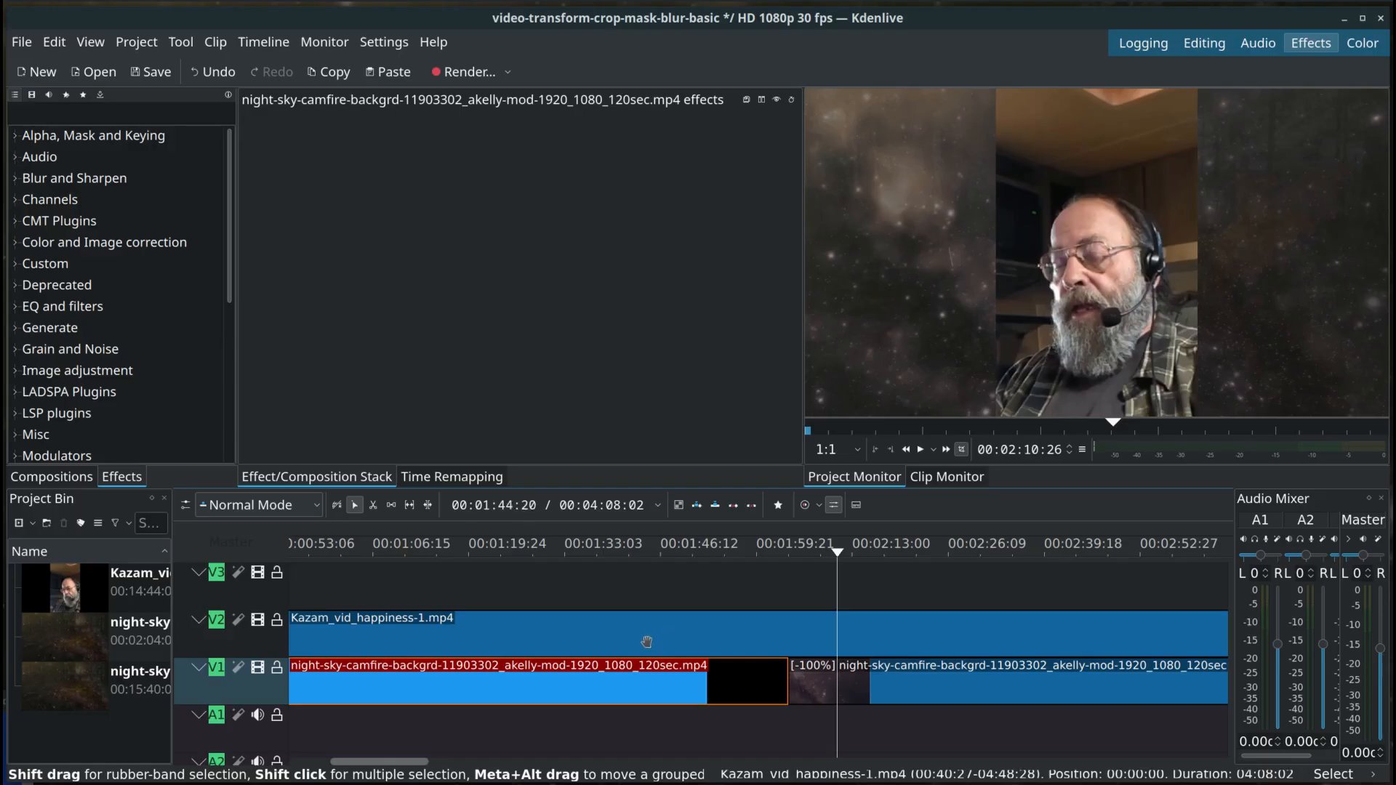
pyautogui.press('Home')
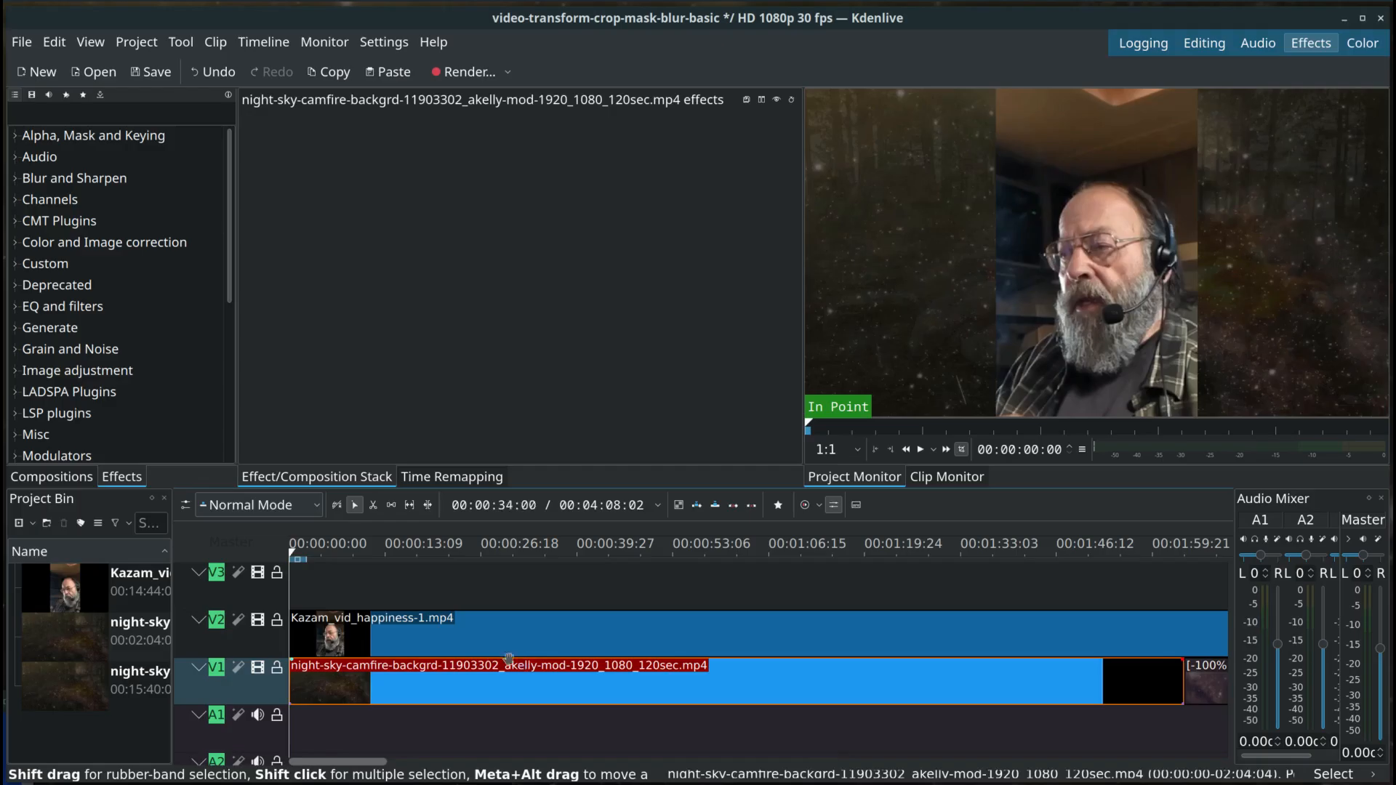
# Step: Examine how the Kazam_vid_happiness-1.mp4 clip on V2 and the two night-sky clips on V1 are laid out along the whole timeline
pyautogui.click(499, 639)
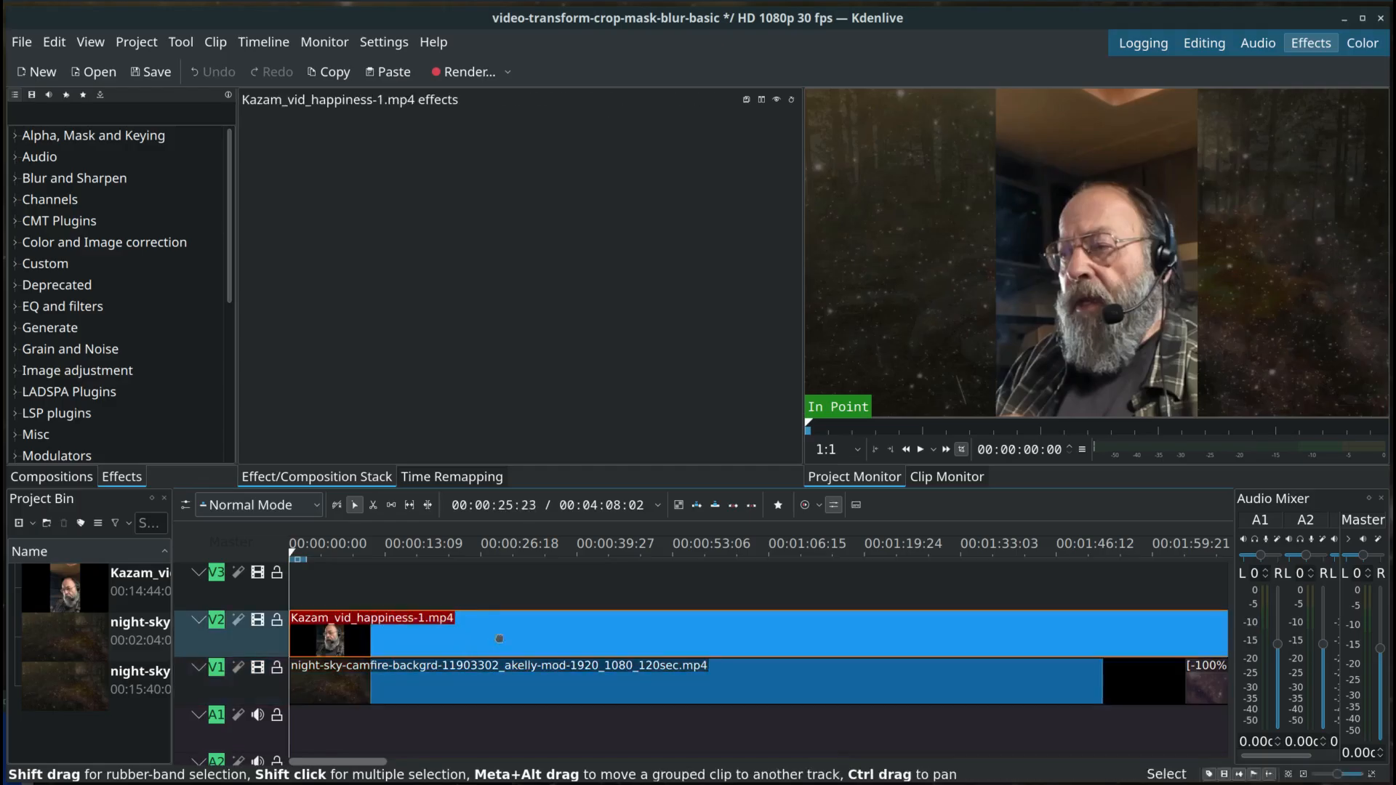
pyautogui.moveTo(499, 638); pyautogui.dragTo(367, 618)
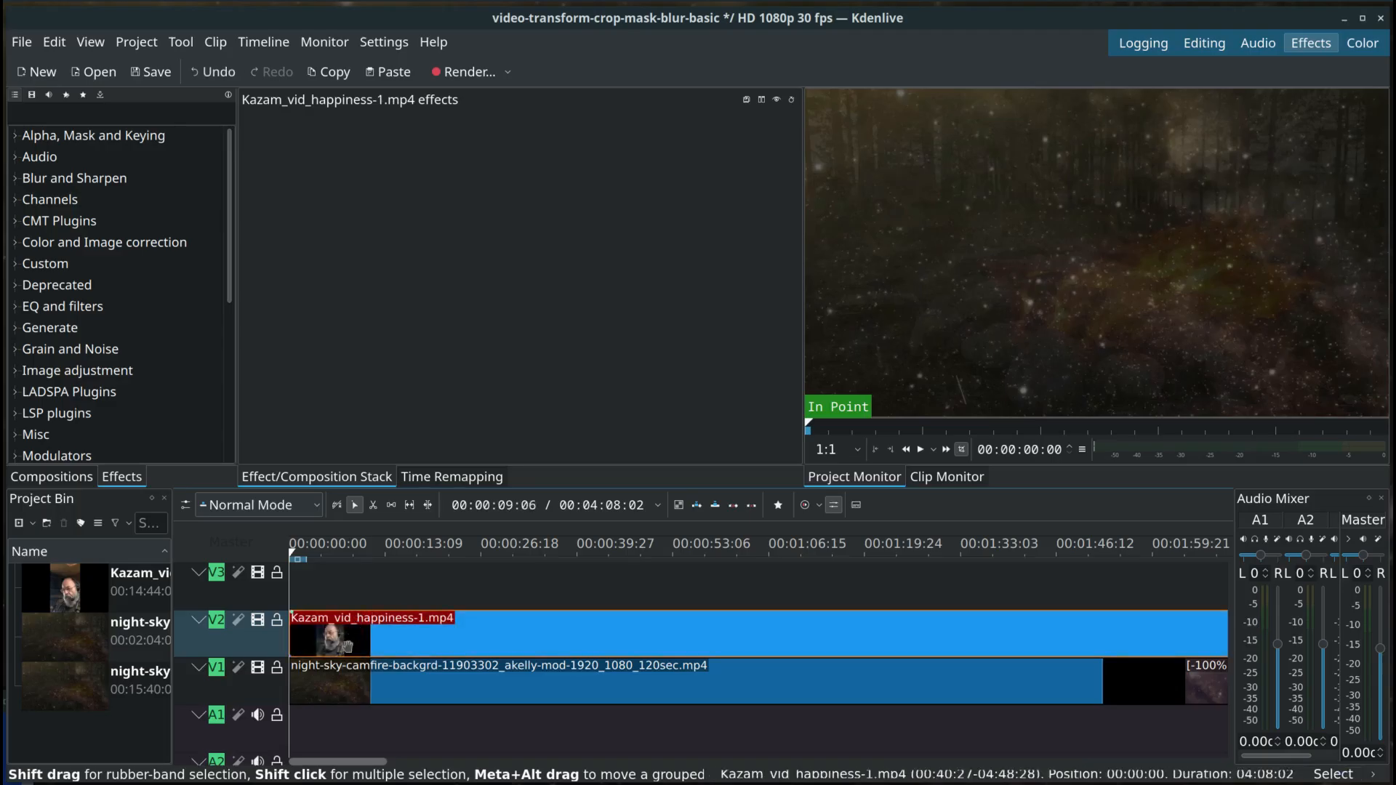
pyautogui.click(413, 688)
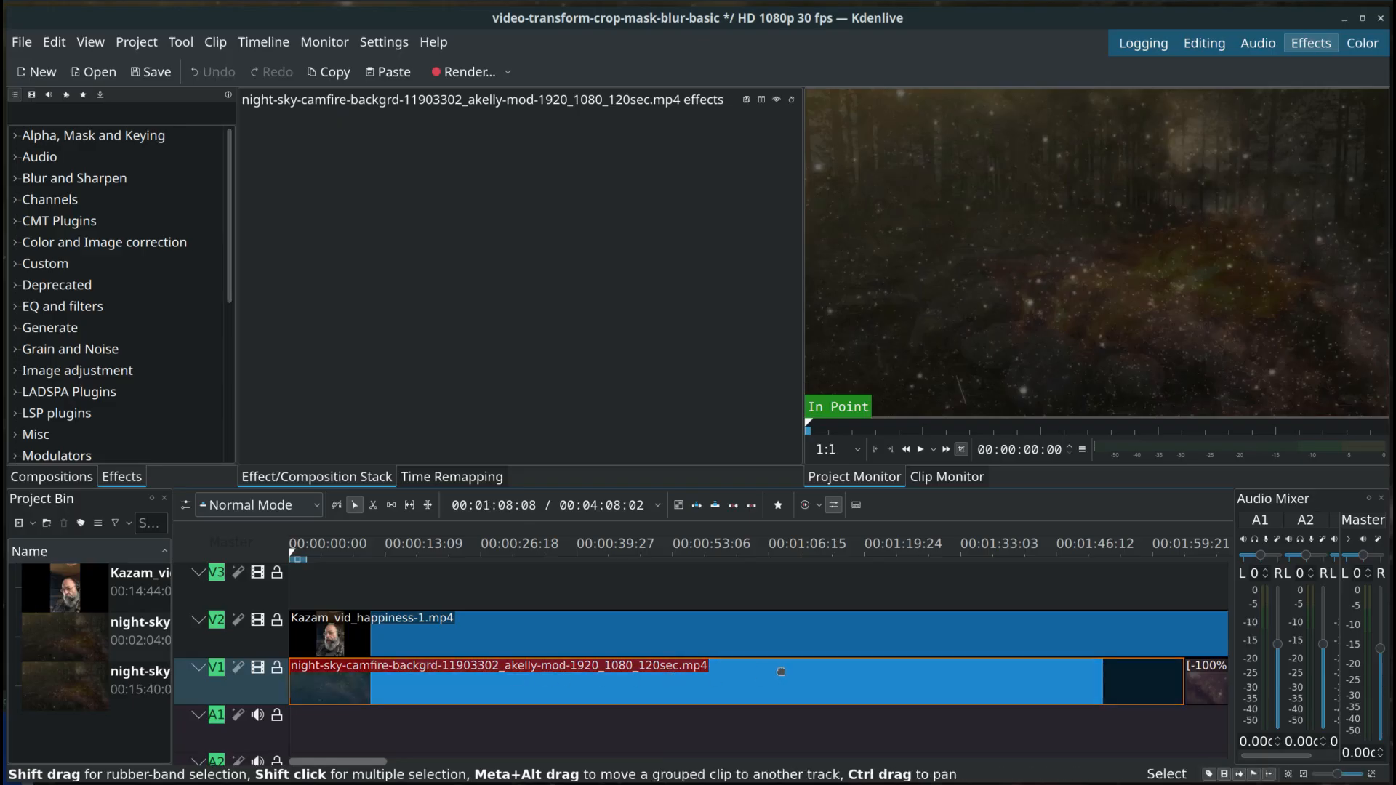
pyautogui.click(583, 679)
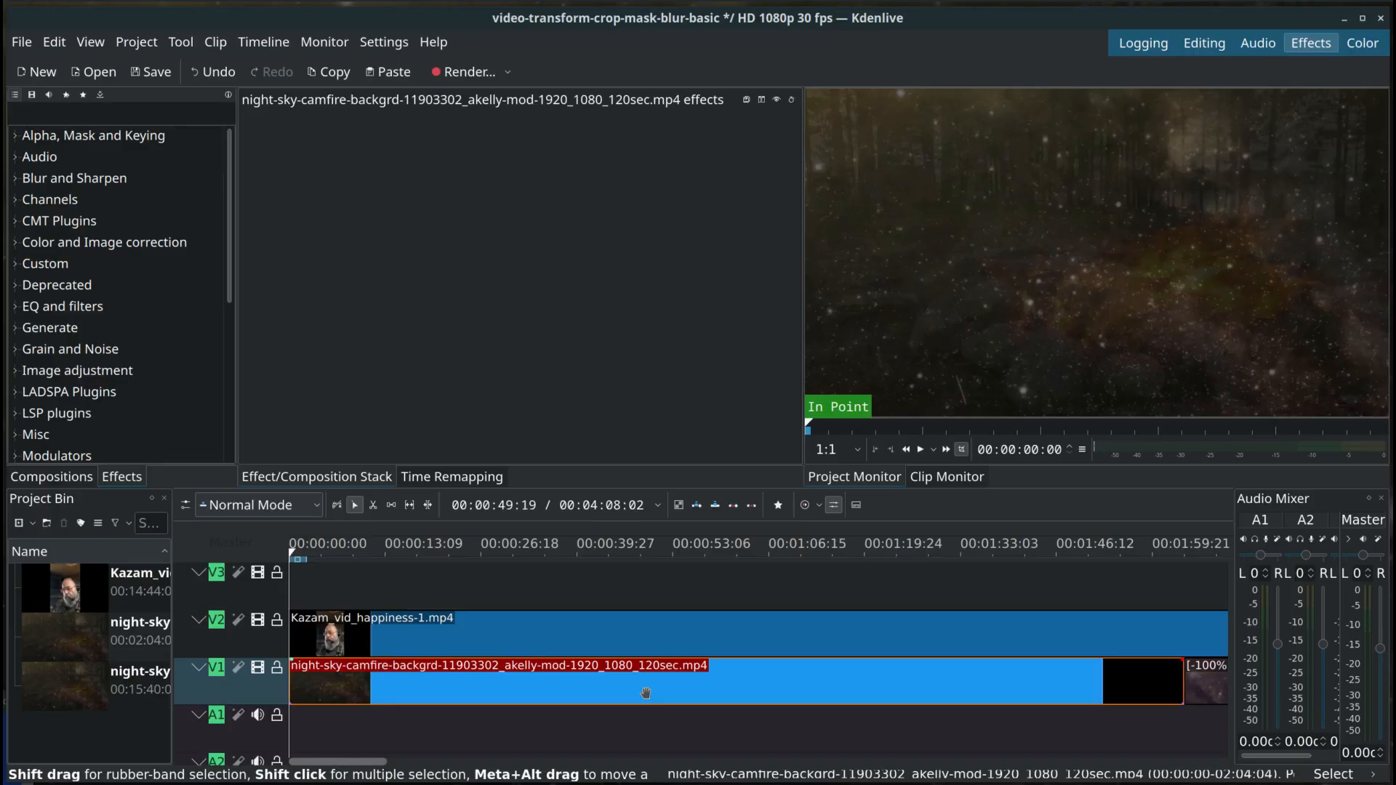
pyautogui.scroll(1, 646, 693)
pyautogui.scroll(-1, 646, 693)
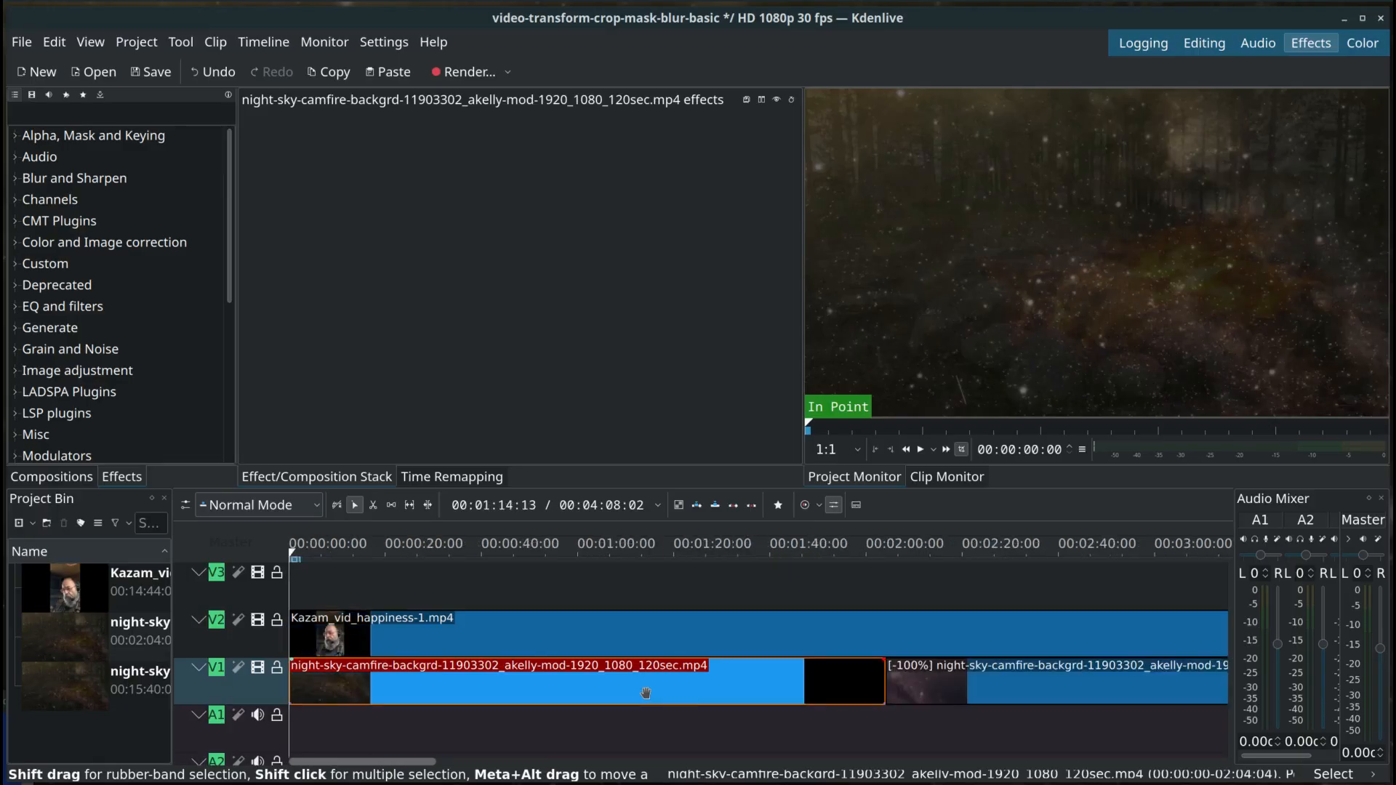
pyautogui.hscroll(5, 646, 693)
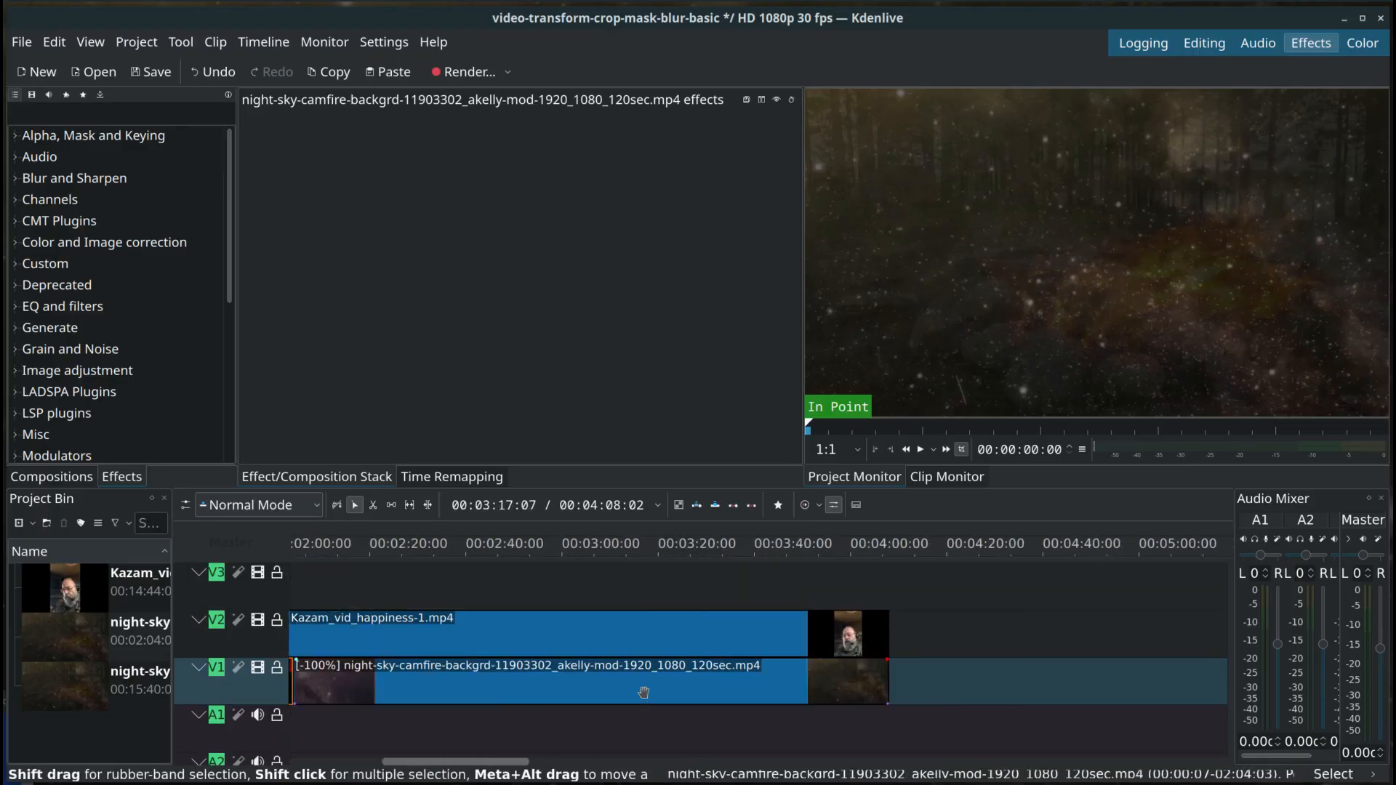
pyautogui.scroll(-1, 643, 693)
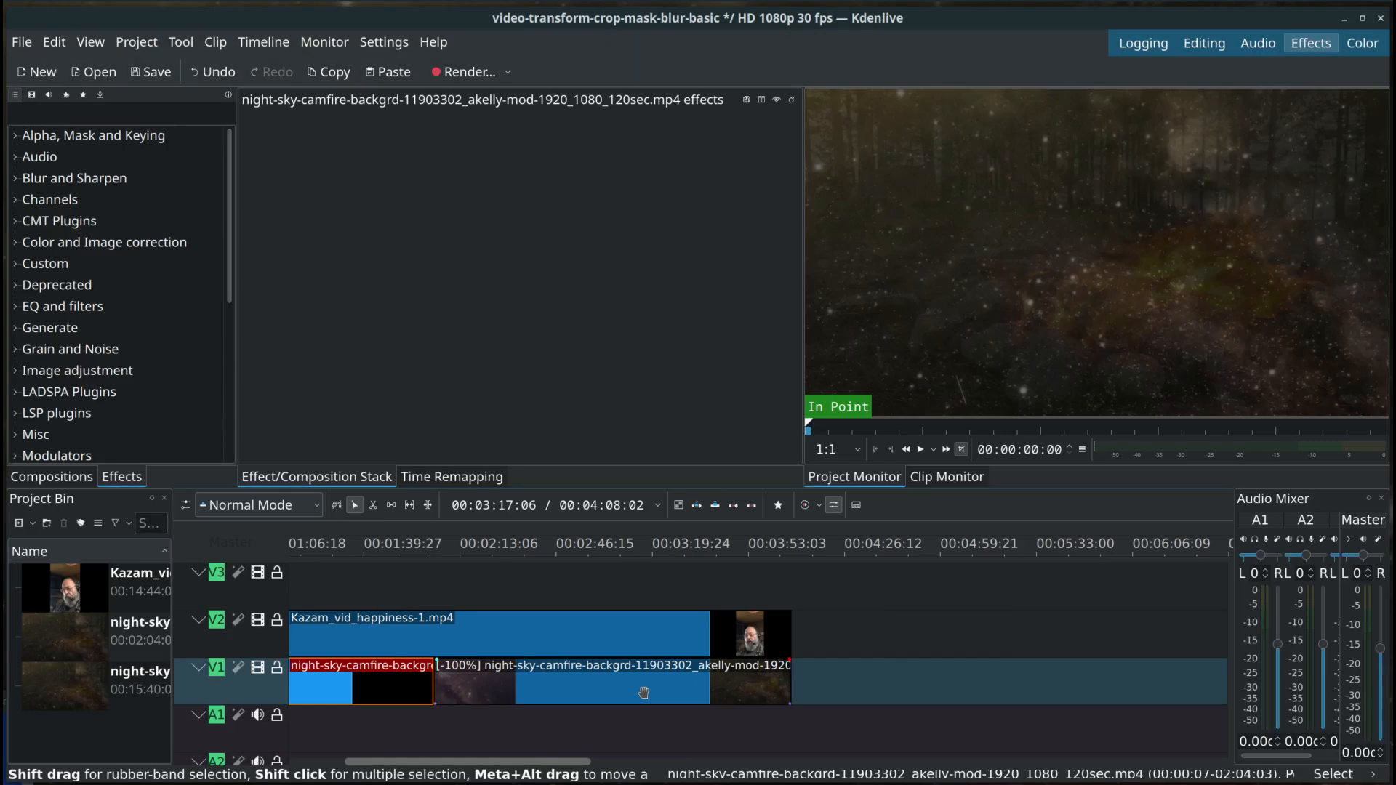
# Step: Preview the night-sky background from the start with track V2 hidden, show V2 again during playback, and stop at about 44 seconds
pyautogui.click(513, 560)
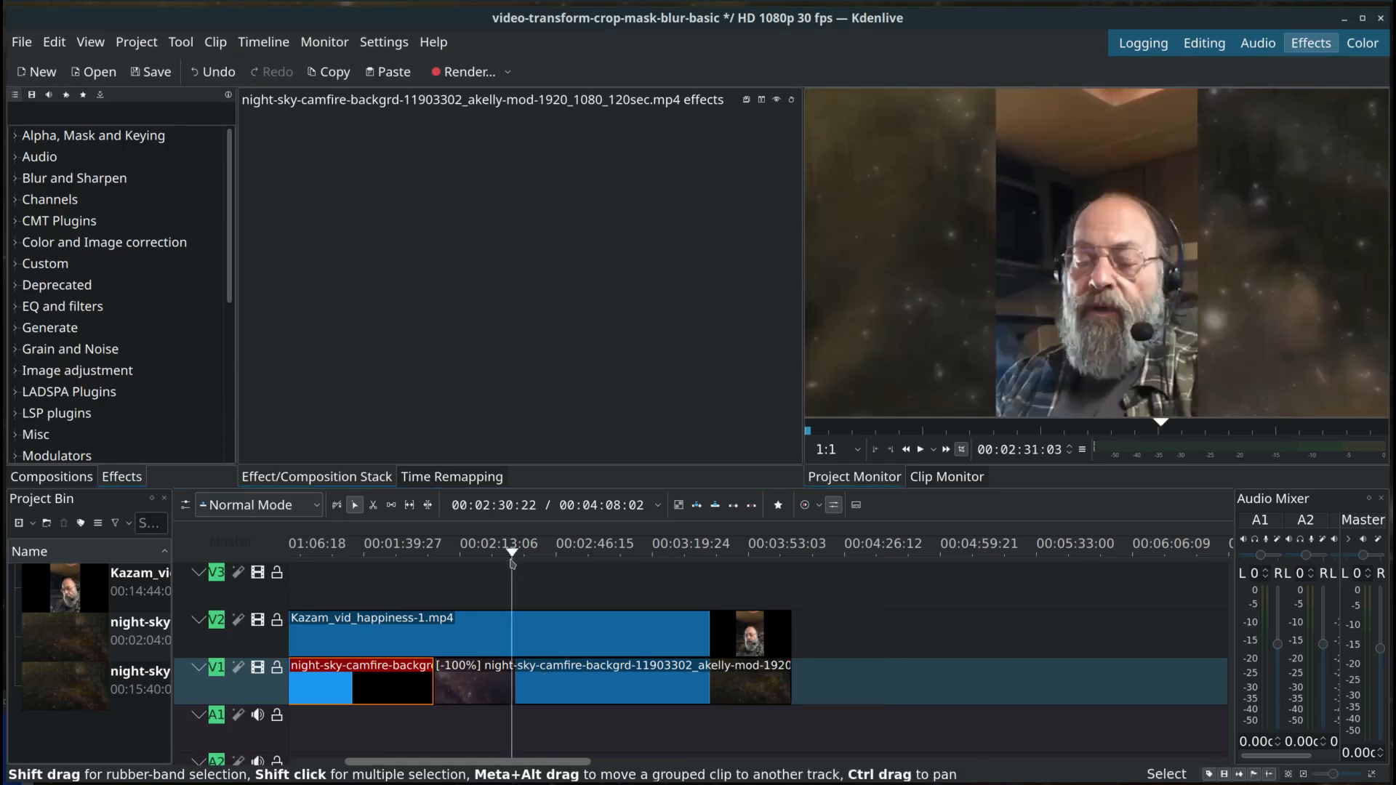
pyautogui.press('Home')
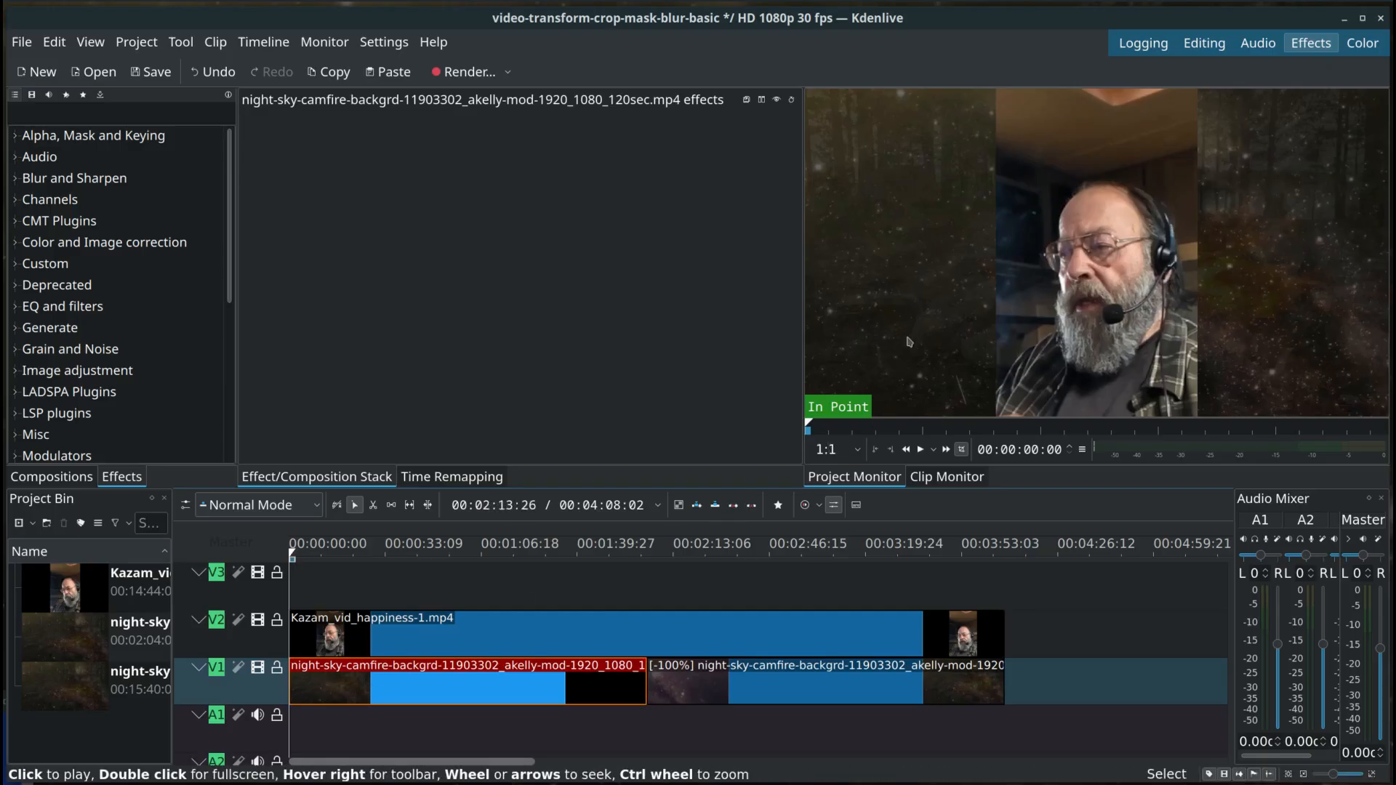
pyautogui.click(257, 620)
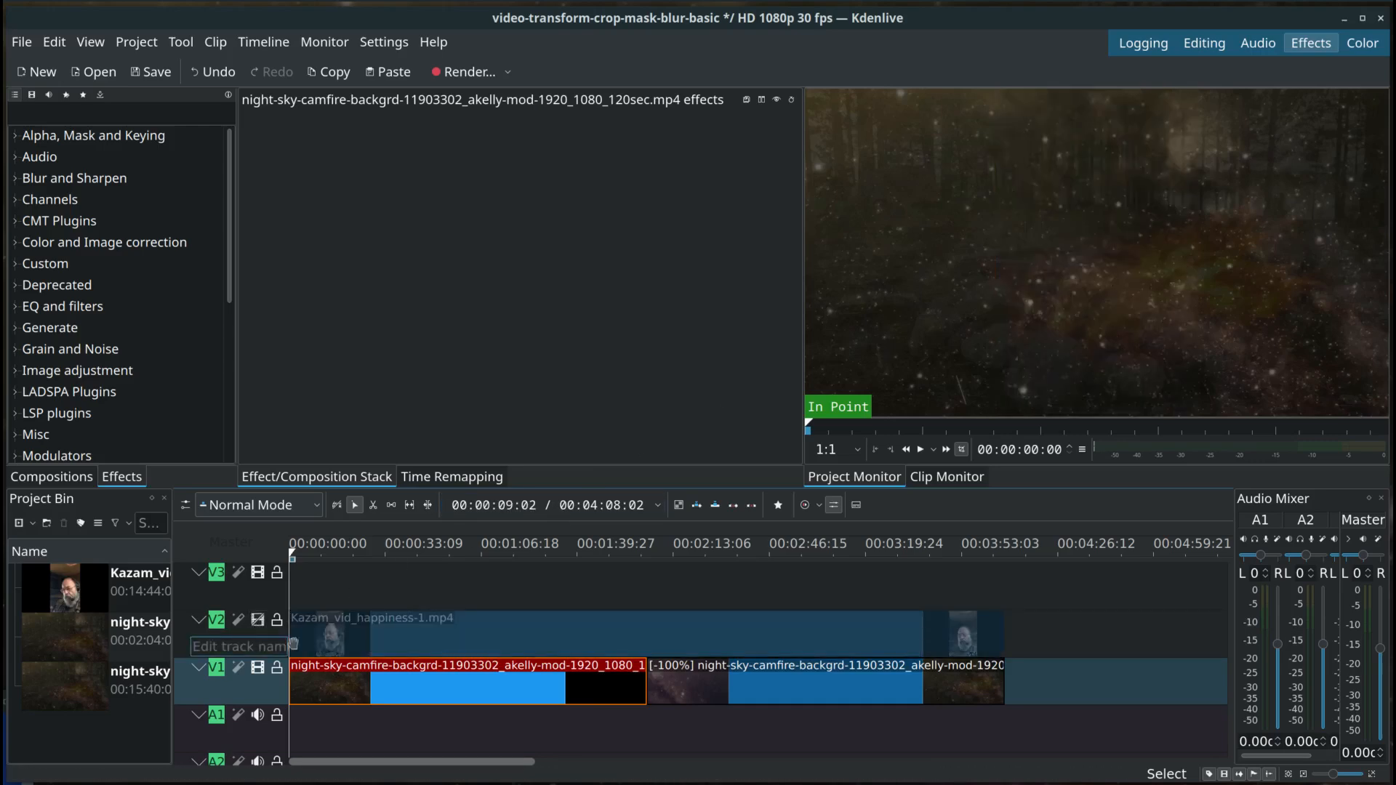
pyautogui.click(920, 450)
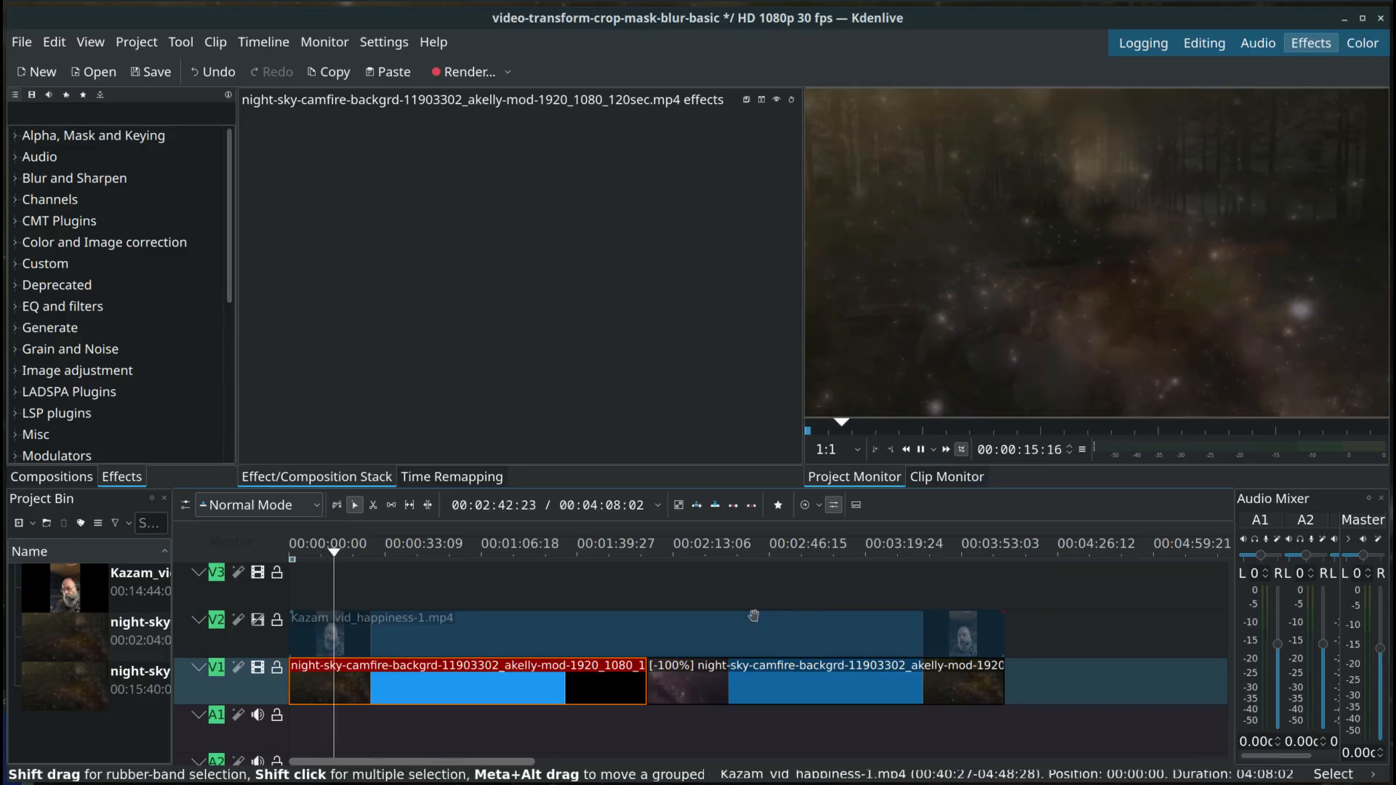
pyautogui.click(257, 620)
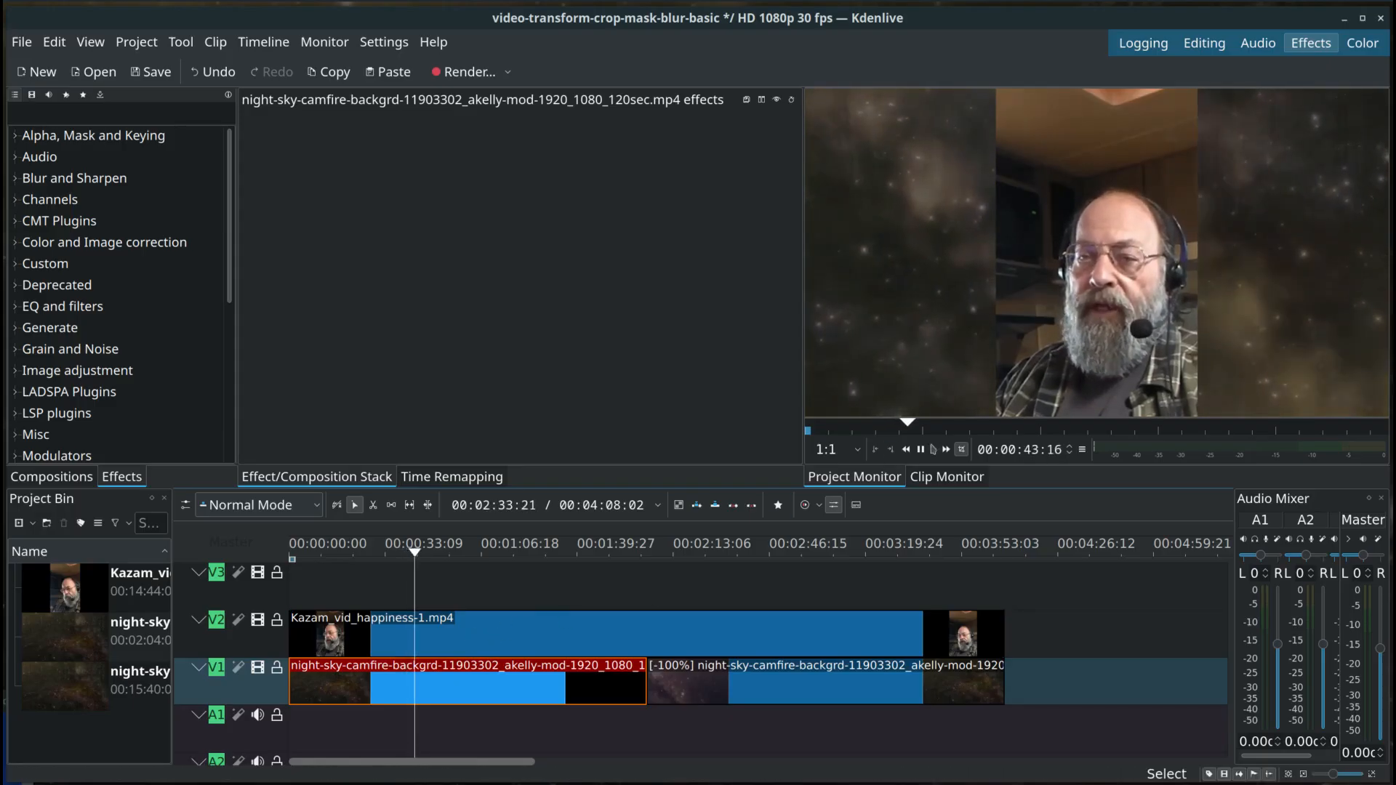
pyautogui.press('space')
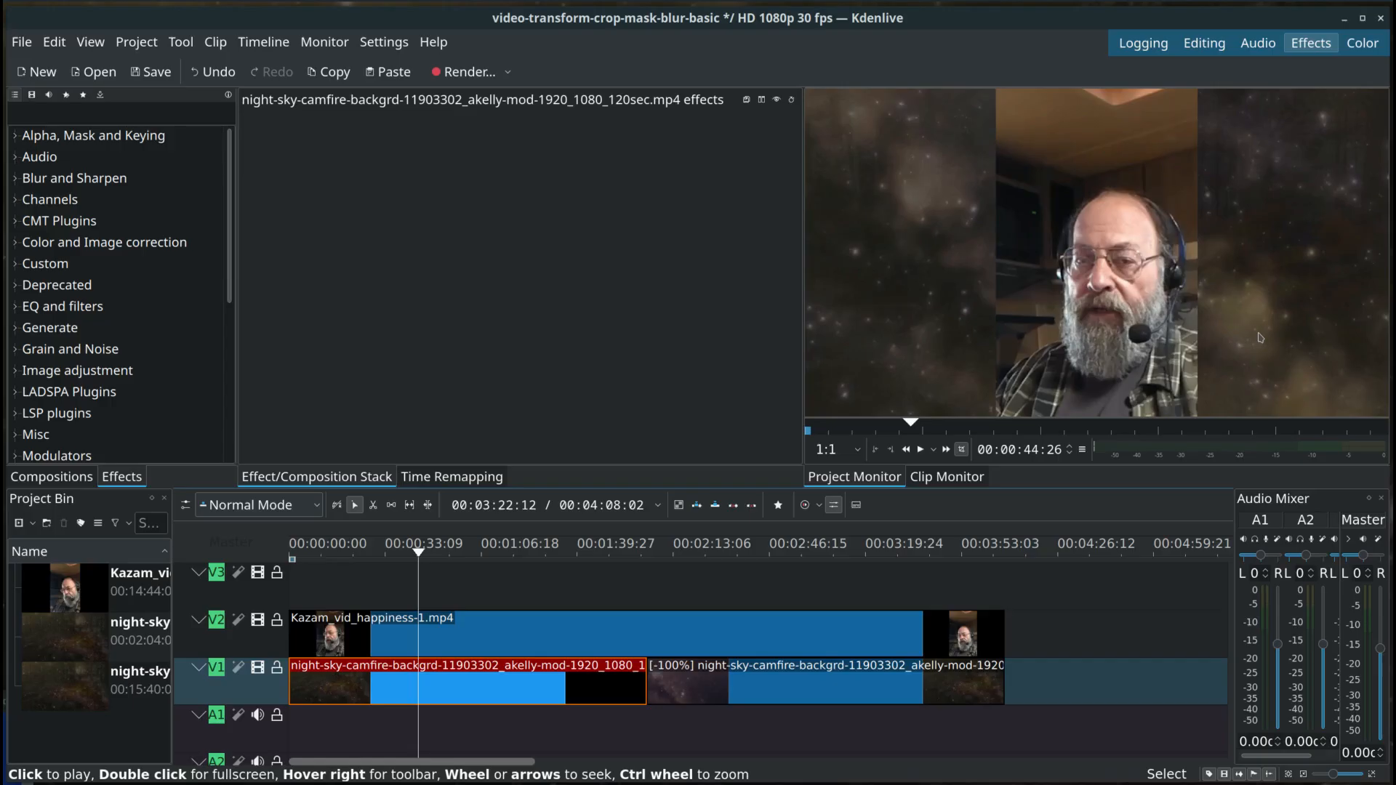
# Step: Find the Transform effect by searching for "transfo" and apply it to the Kazam_vid_happiness-1.mp4 clip on V2
pyautogui.click(499, 635)
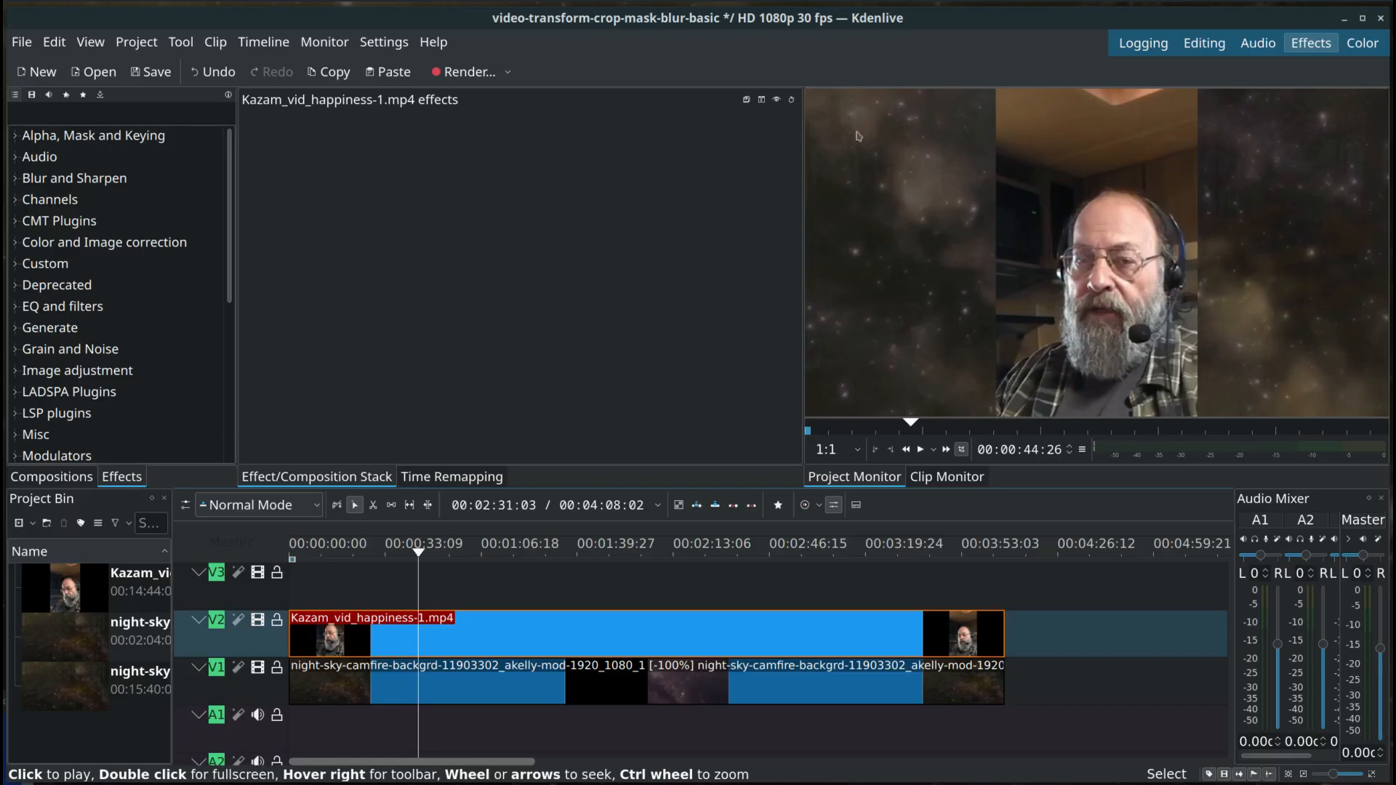
pyautogui.click(154, 114)
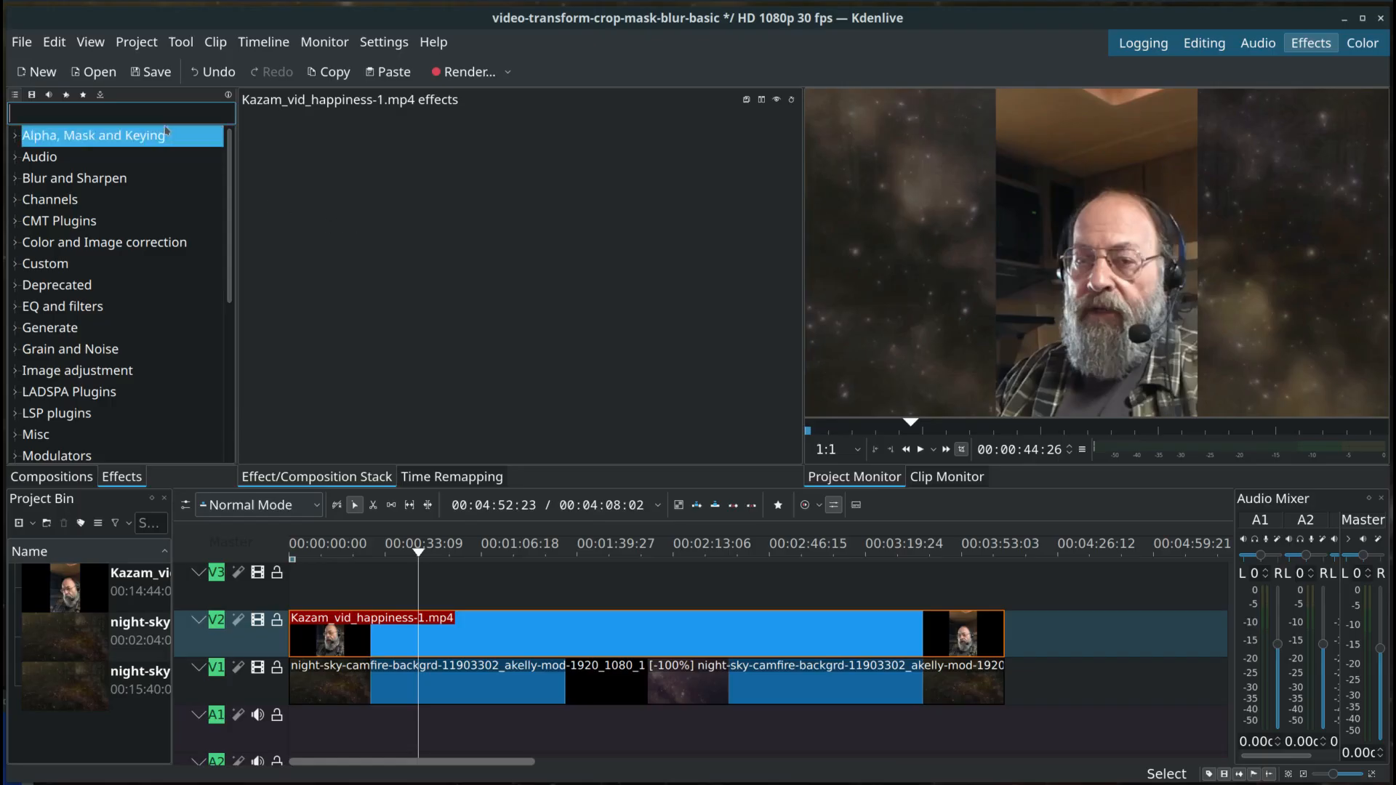
pyautogui.write('t')
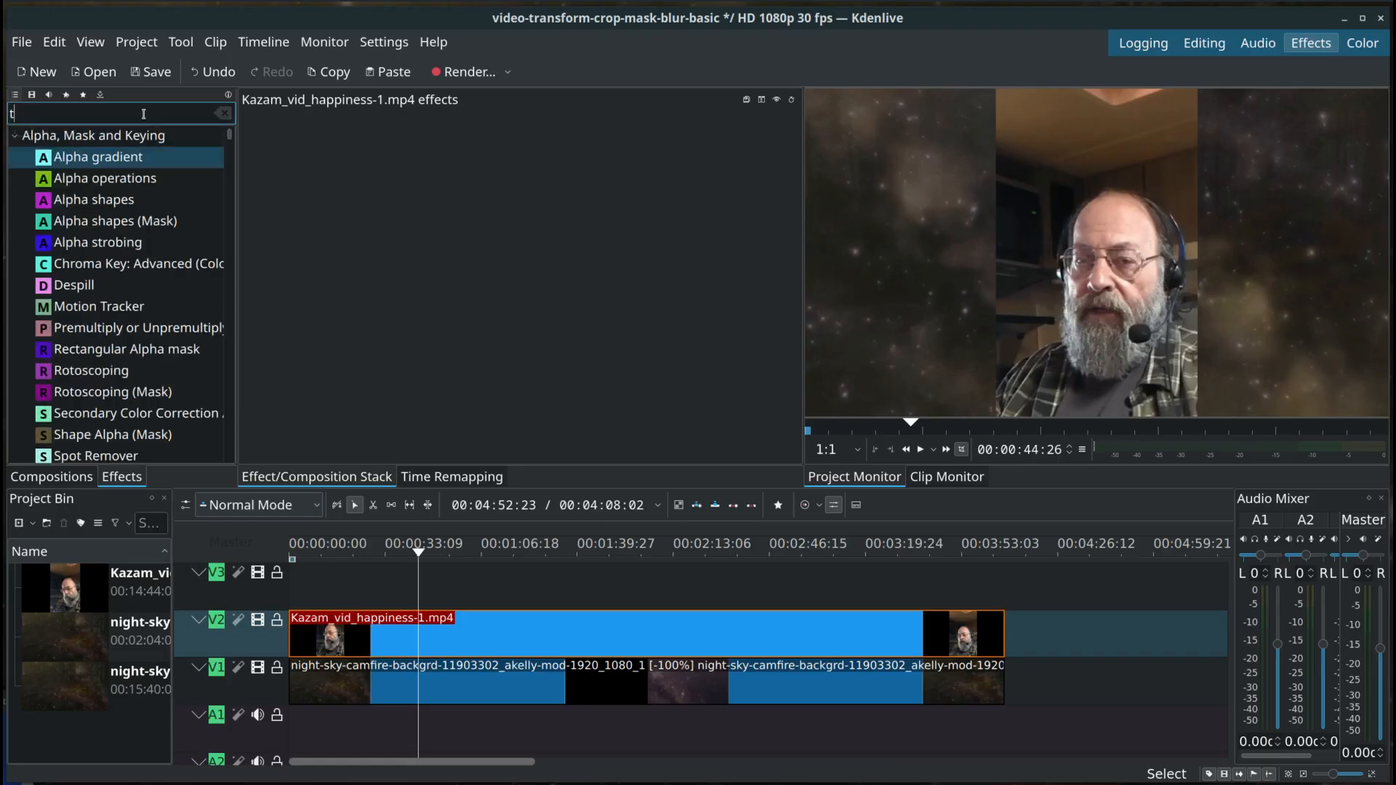
pyautogui.write('rans')
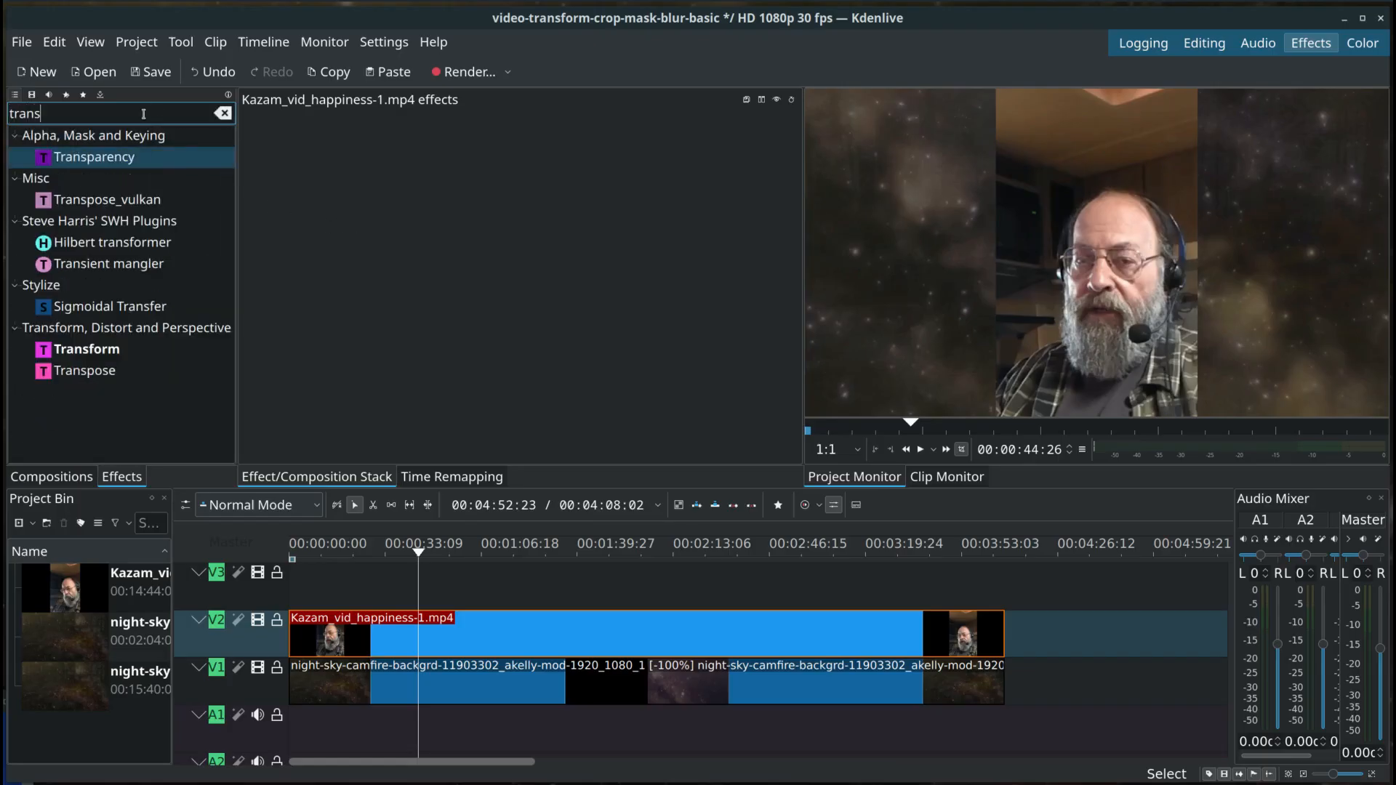
pyautogui.write('fo')
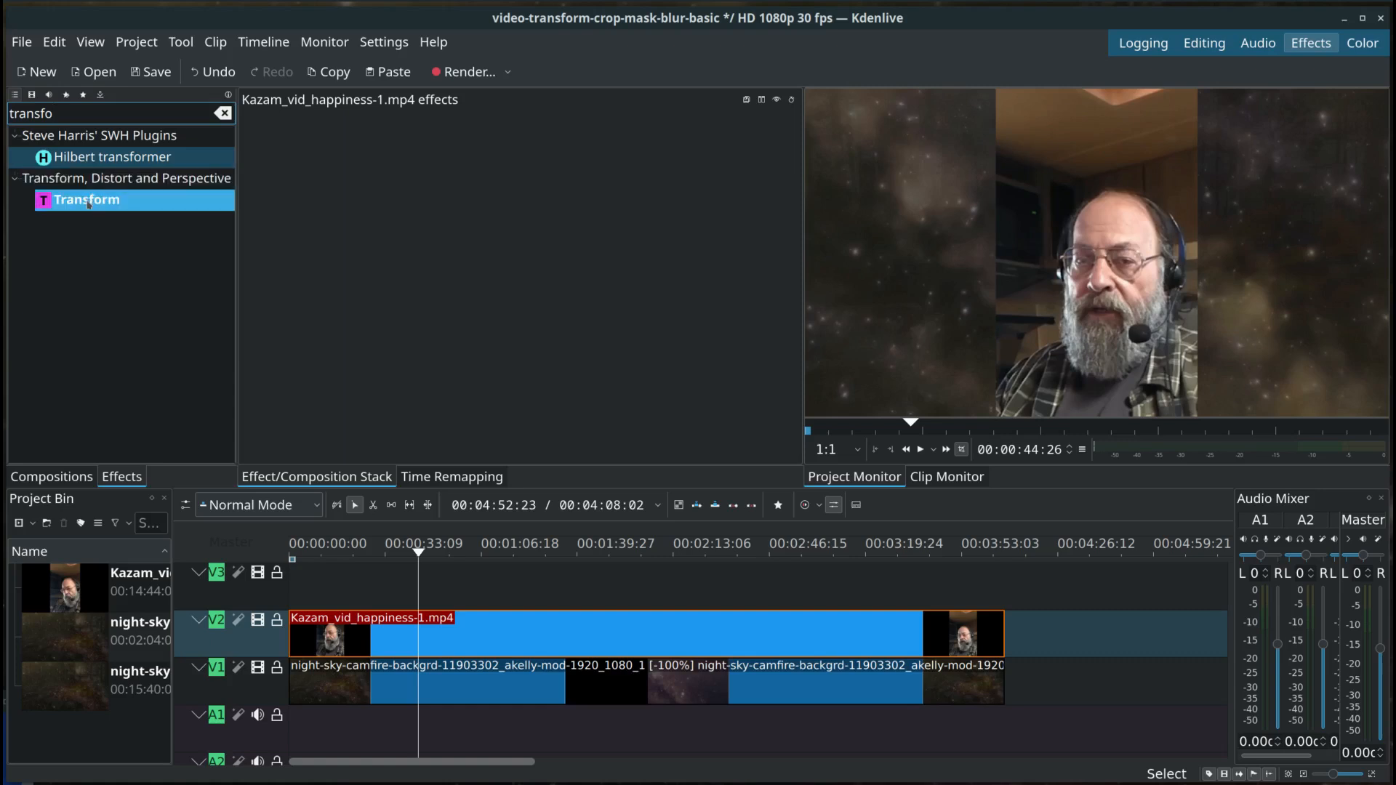
pyautogui.moveTo(87, 205); pyautogui.dragTo(466, 630)
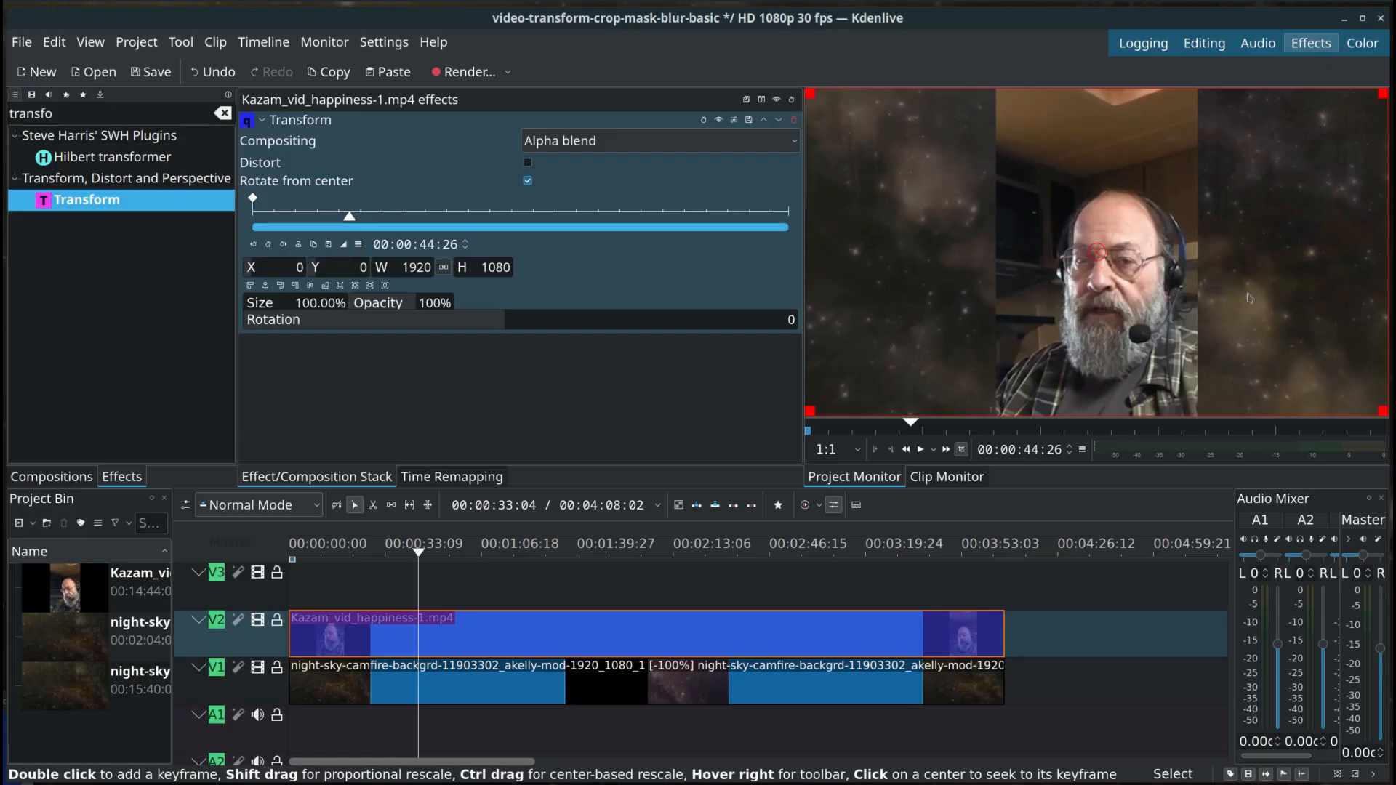
# Step: Toggle the visibility of track V2 off and on to compare the frame with and without the webcam clip
pyautogui.moveTo(1371, 168)
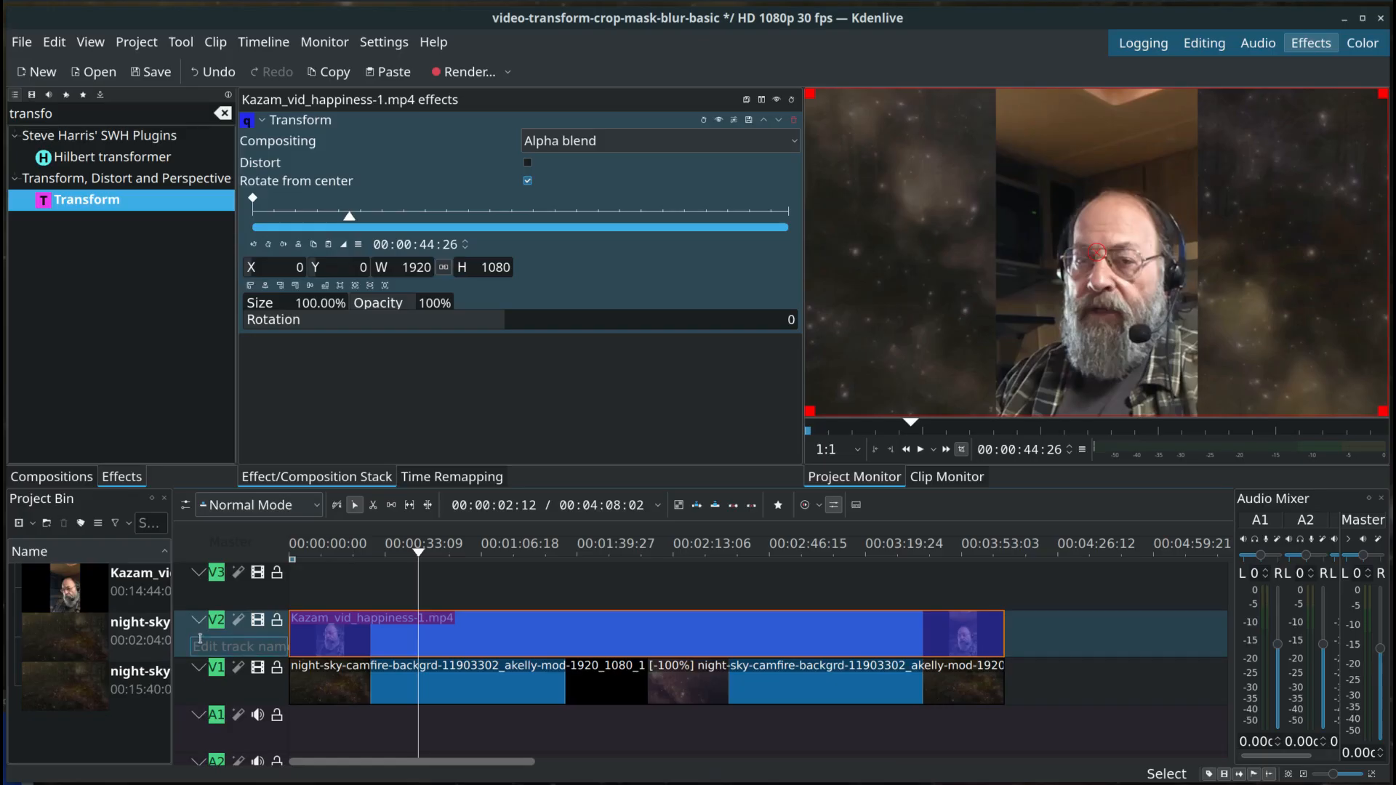
pyautogui.click(258, 620)
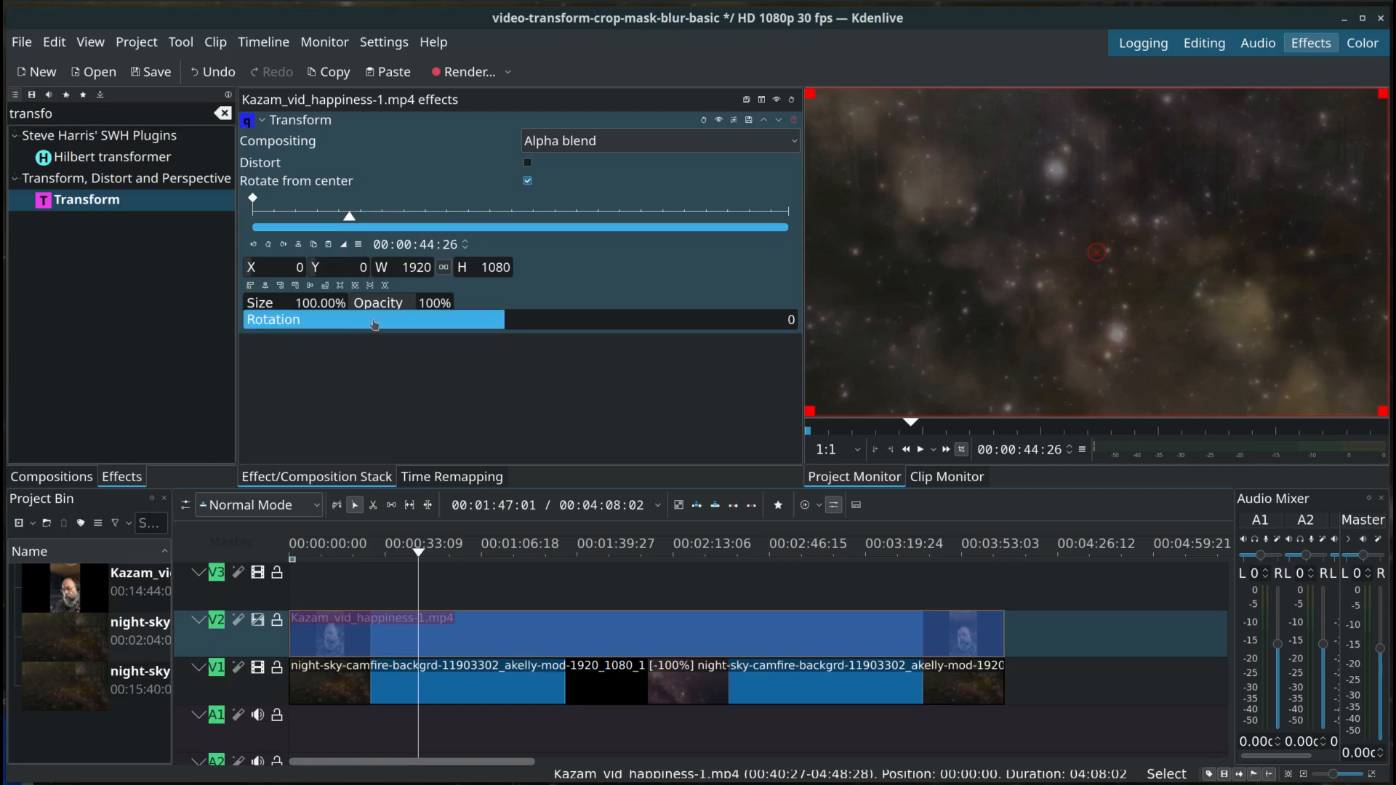
pyautogui.moveTo(193, 648)
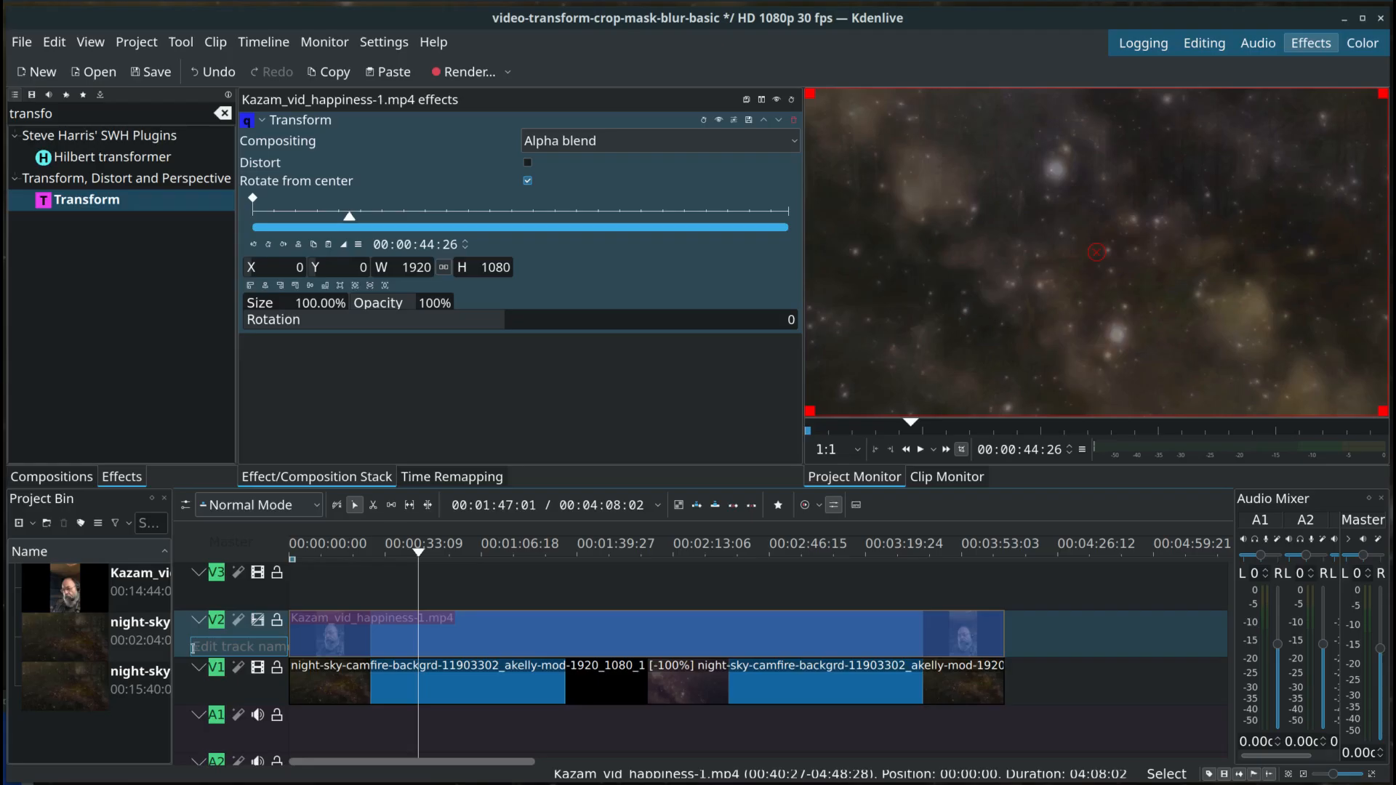
pyautogui.click(258, 621)
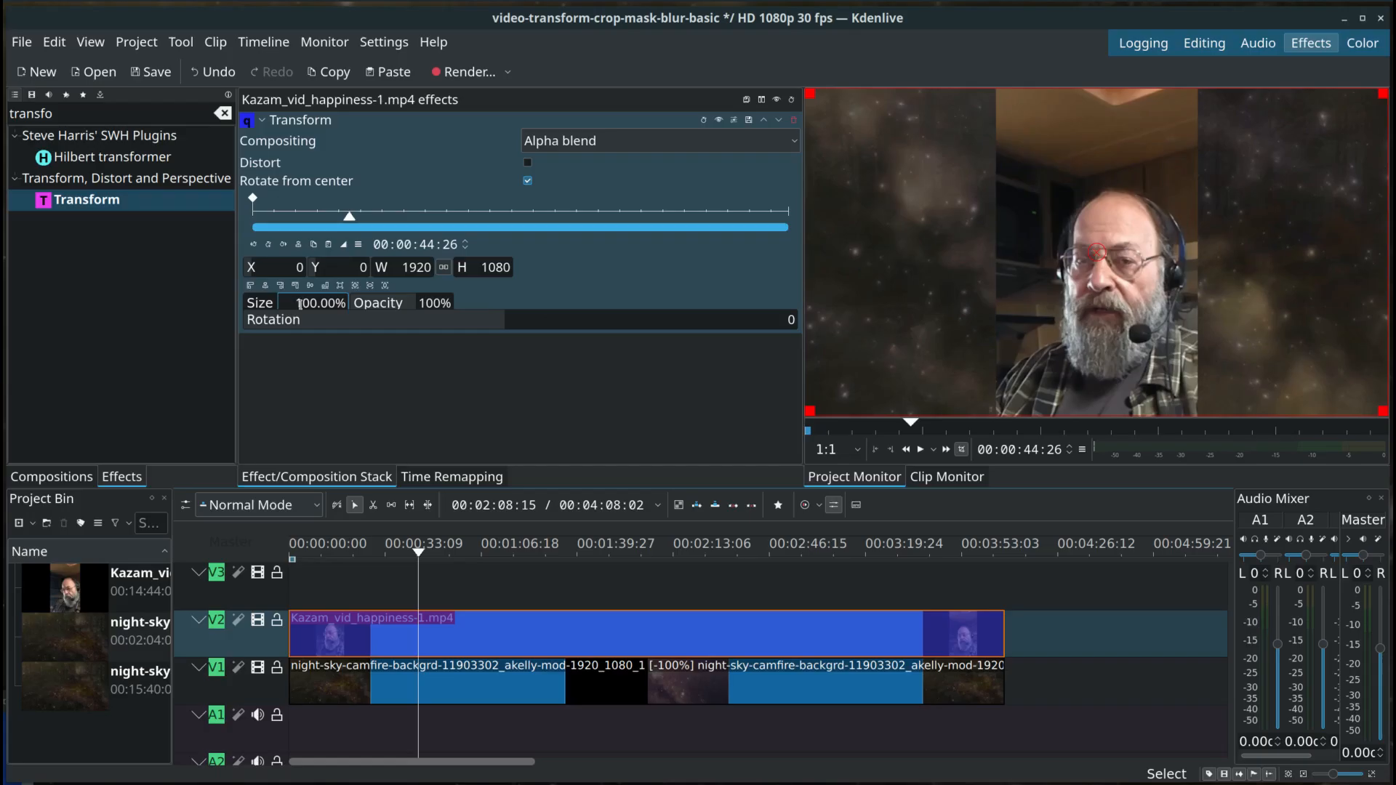
# Step: Try a Transform opacity of 40% on the webcam clip and restore it to 100%
pyautogui.click(418, 303)
pyautogui.write('40')
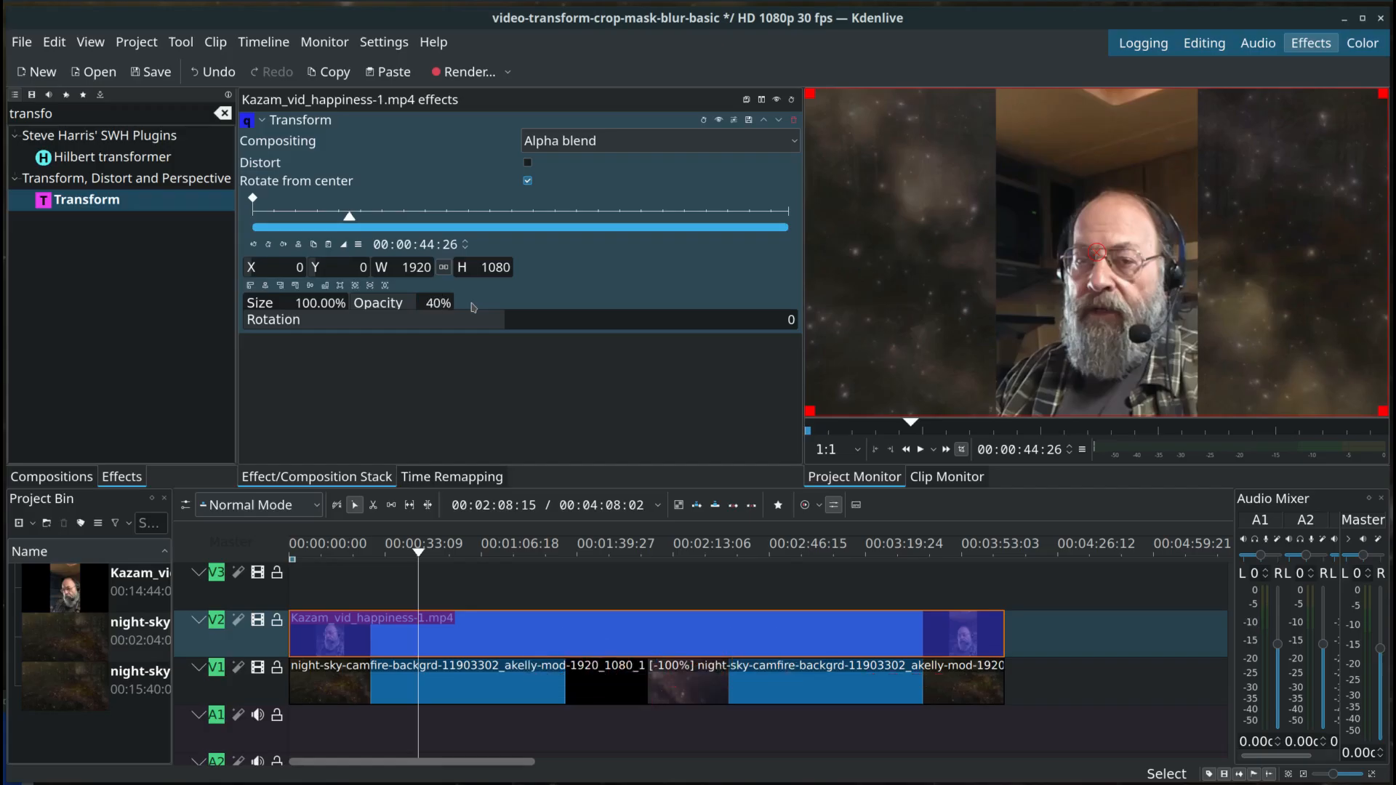
pyautogui.press('Return')
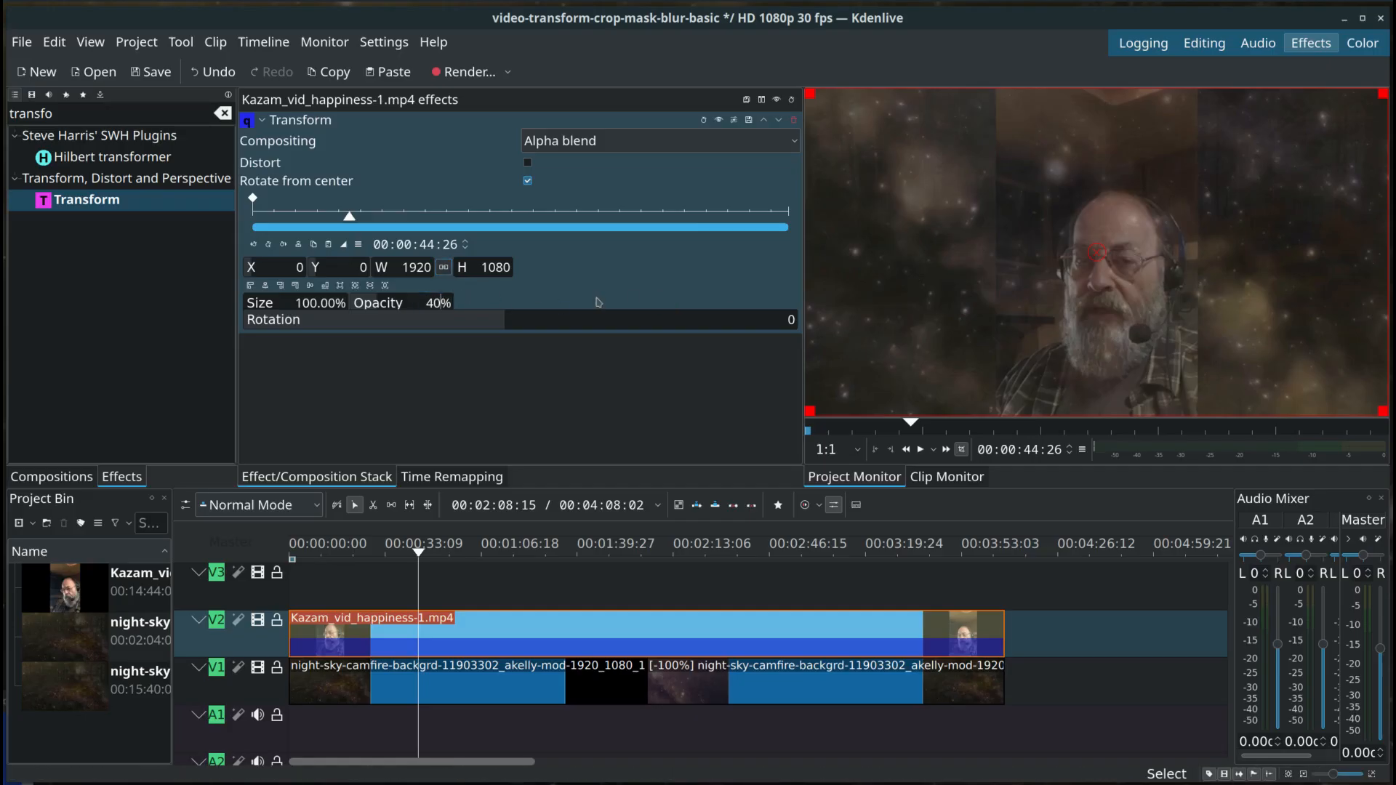
pyautogui.press('BackSpace')
pyautogui.press('BackSpace')
pyautogui.press('Return')
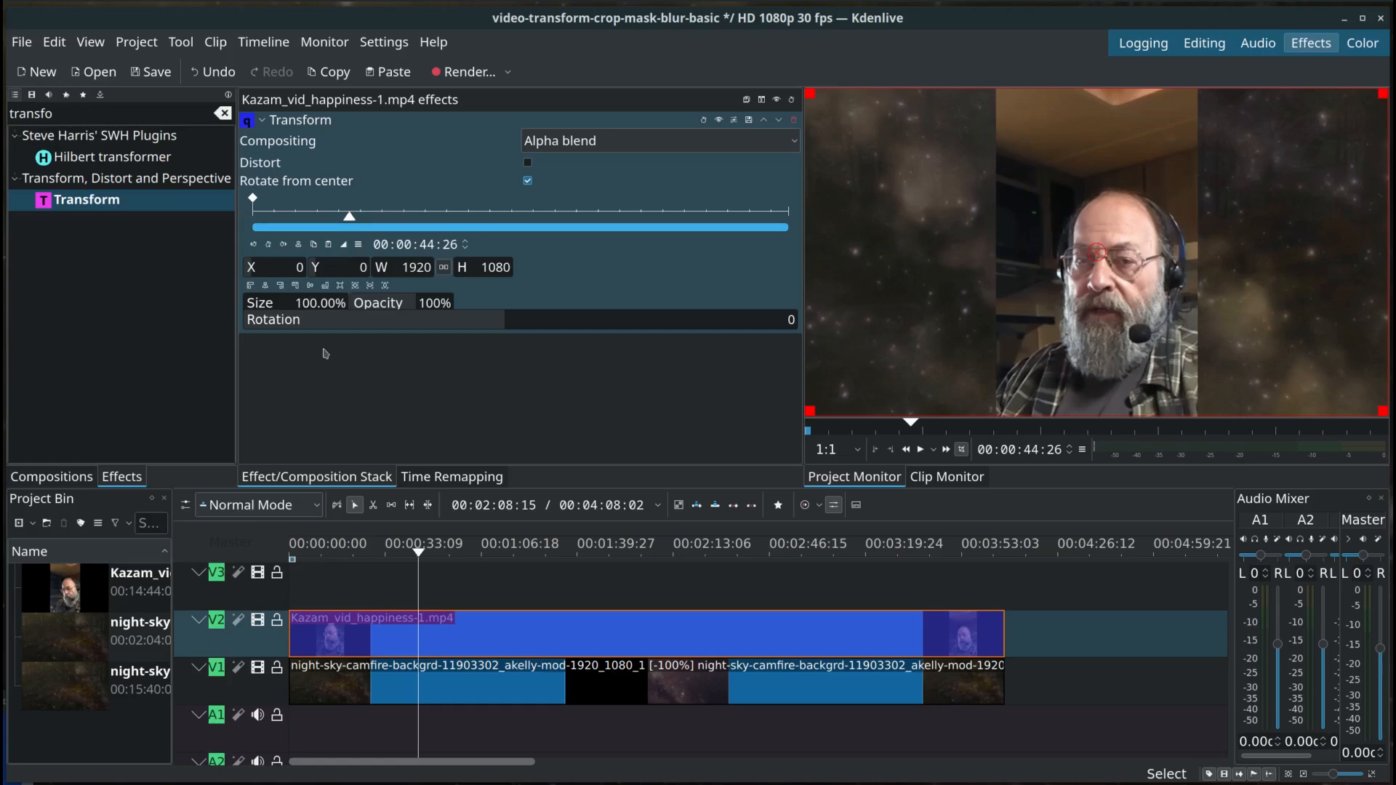
# Step: Set the Transform size of the webcam clip to 90%
pyautogui.press('BackSpace')
pyautogui.press('BackSpace')
pyautogui.write('9')
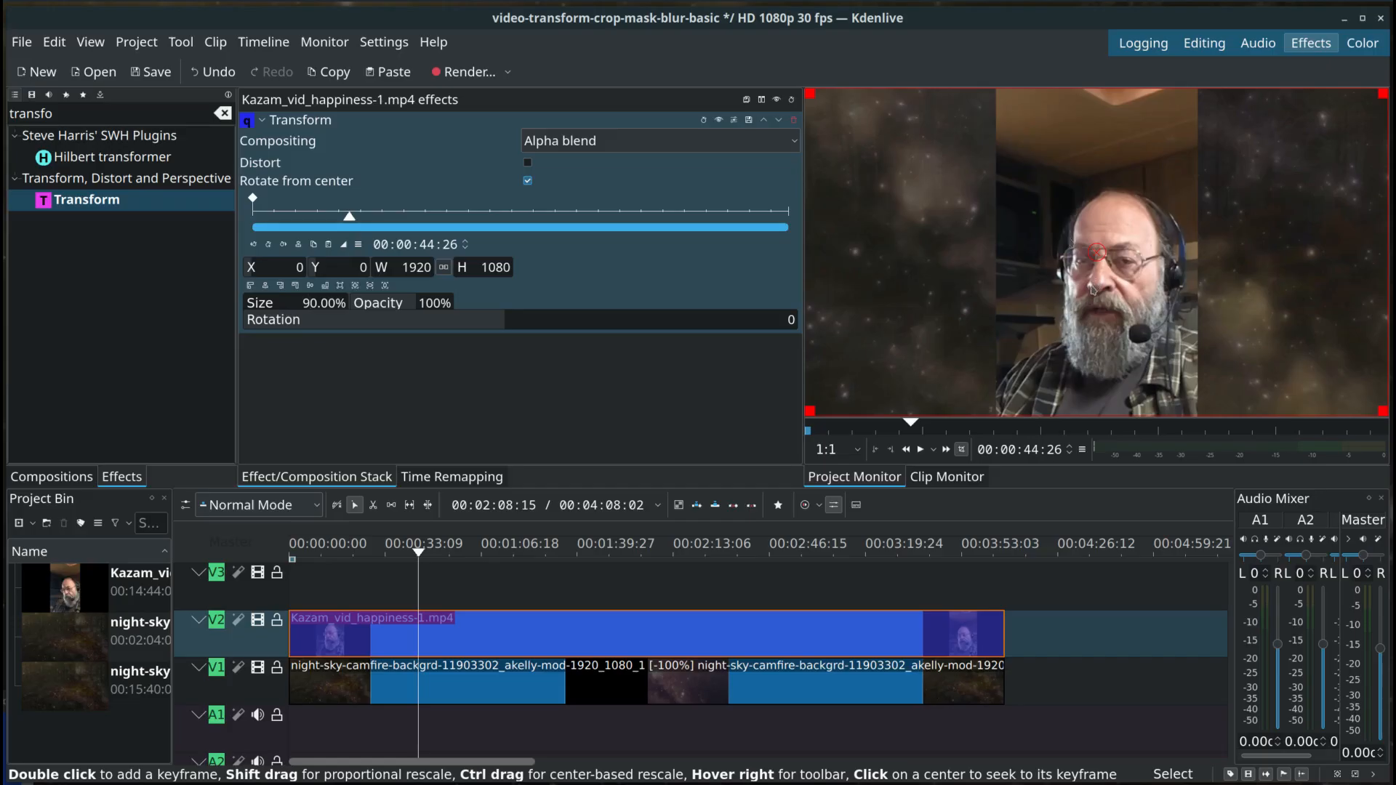
pyautogui.press('Return')
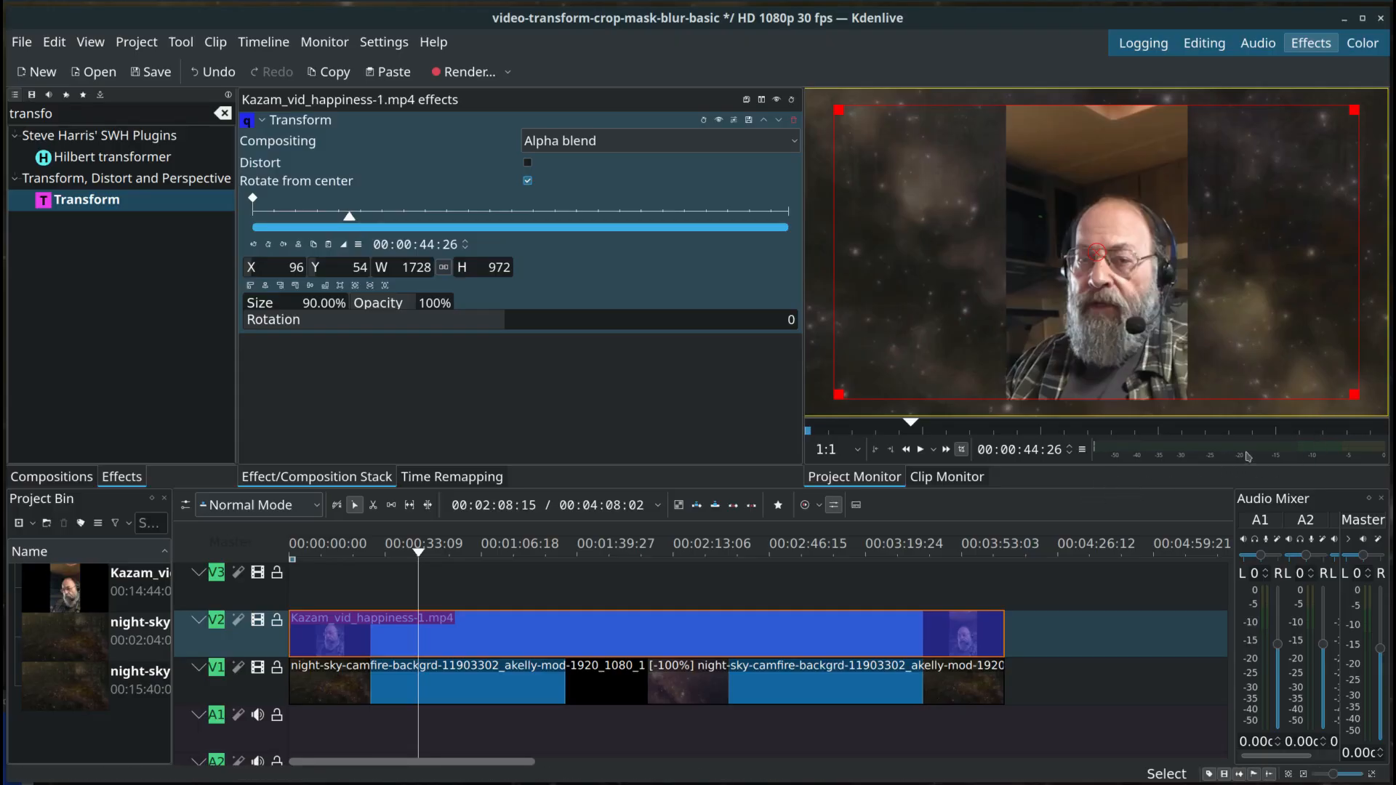
# Step: Try resizing and moving the webcam clip freehand by its frame handles in the preview, and remove the Transform effect
pyautogui.moveTo(1354, 394); pyautogui.dragTo(1395, 520)
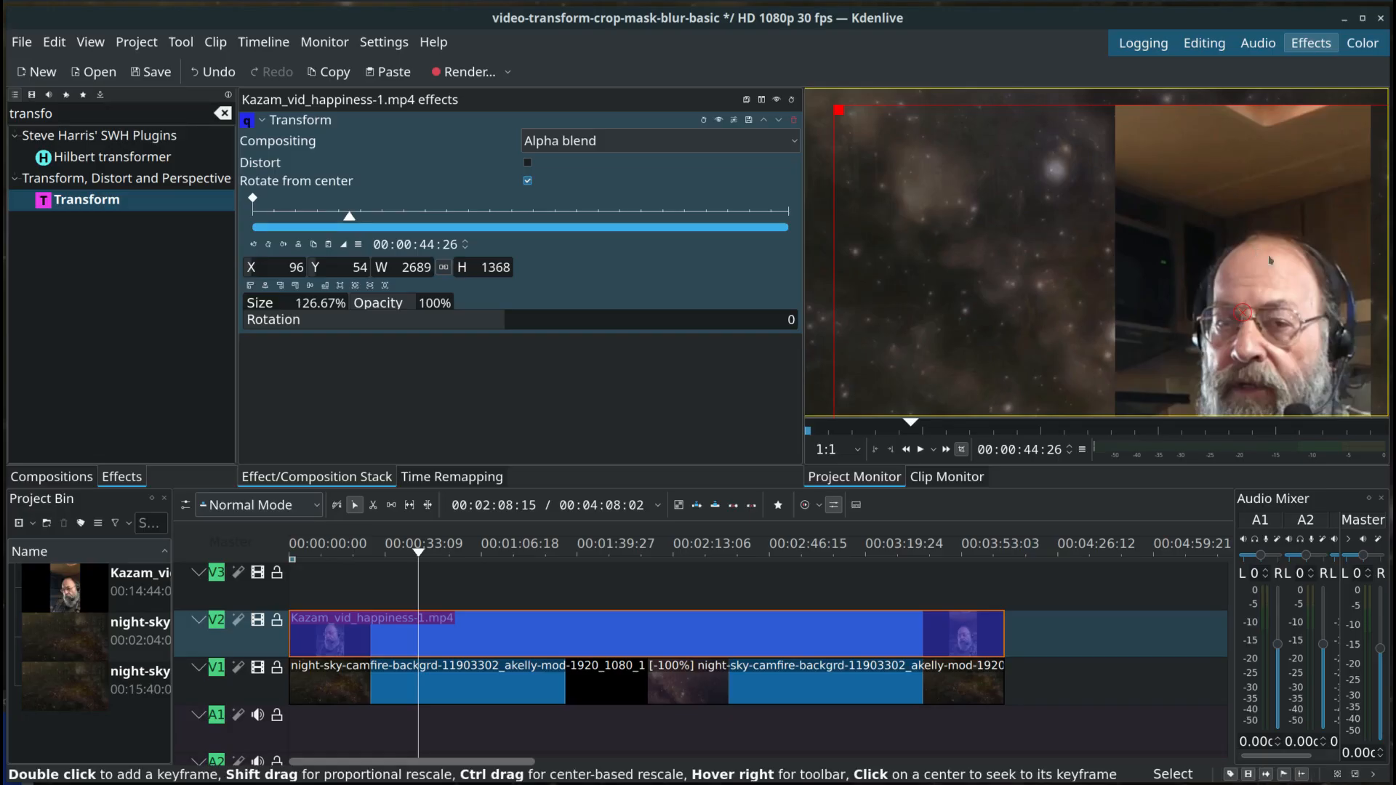
pyautogui.moveTo(1242, 312); pyautogui.dragTo(1264, 332)
pyautogui.moveTo(898, 144); pyautogui.dragTo(1164, 314)
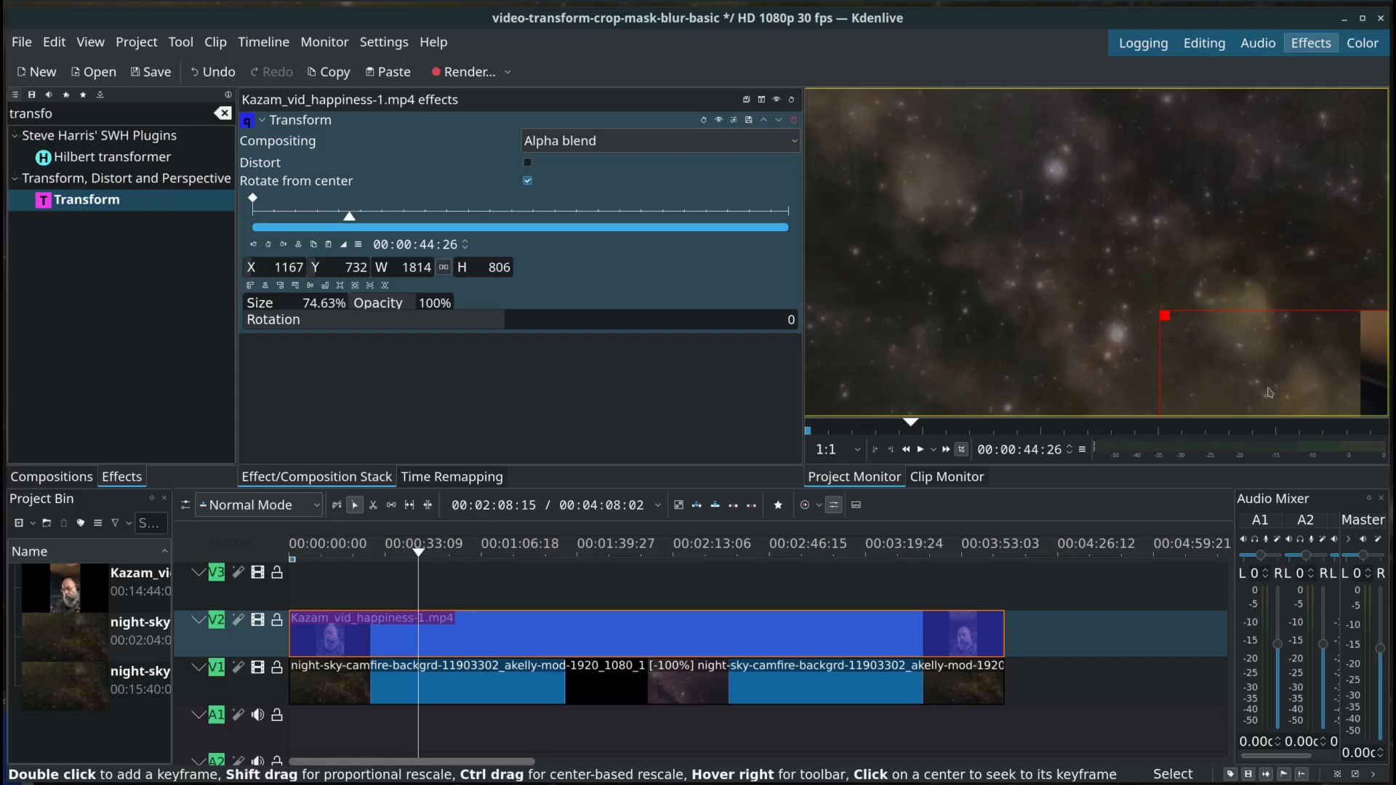
pyautogui.moveTo(1162, 313); pyautogui.dragTo(492, 138)
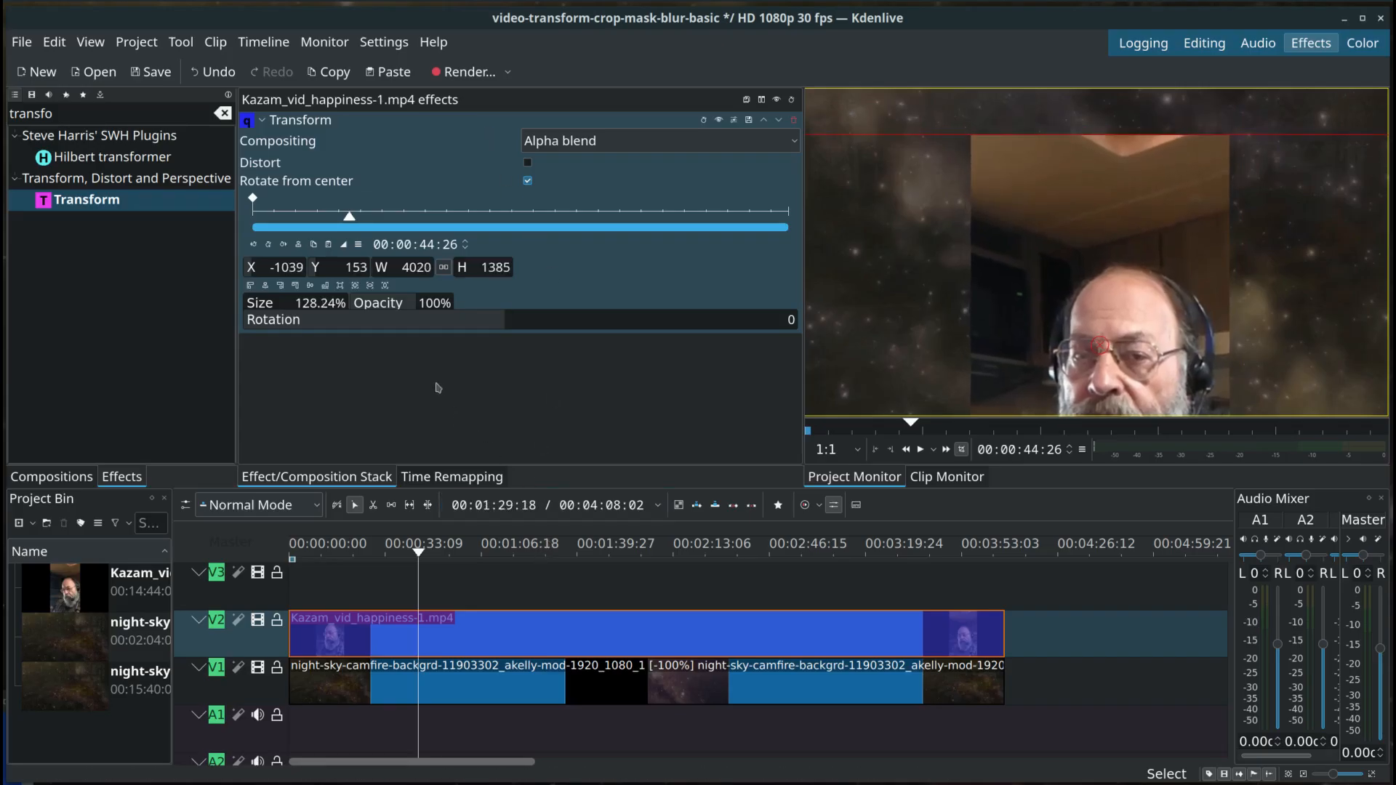
pyautogui.click(794, 121)
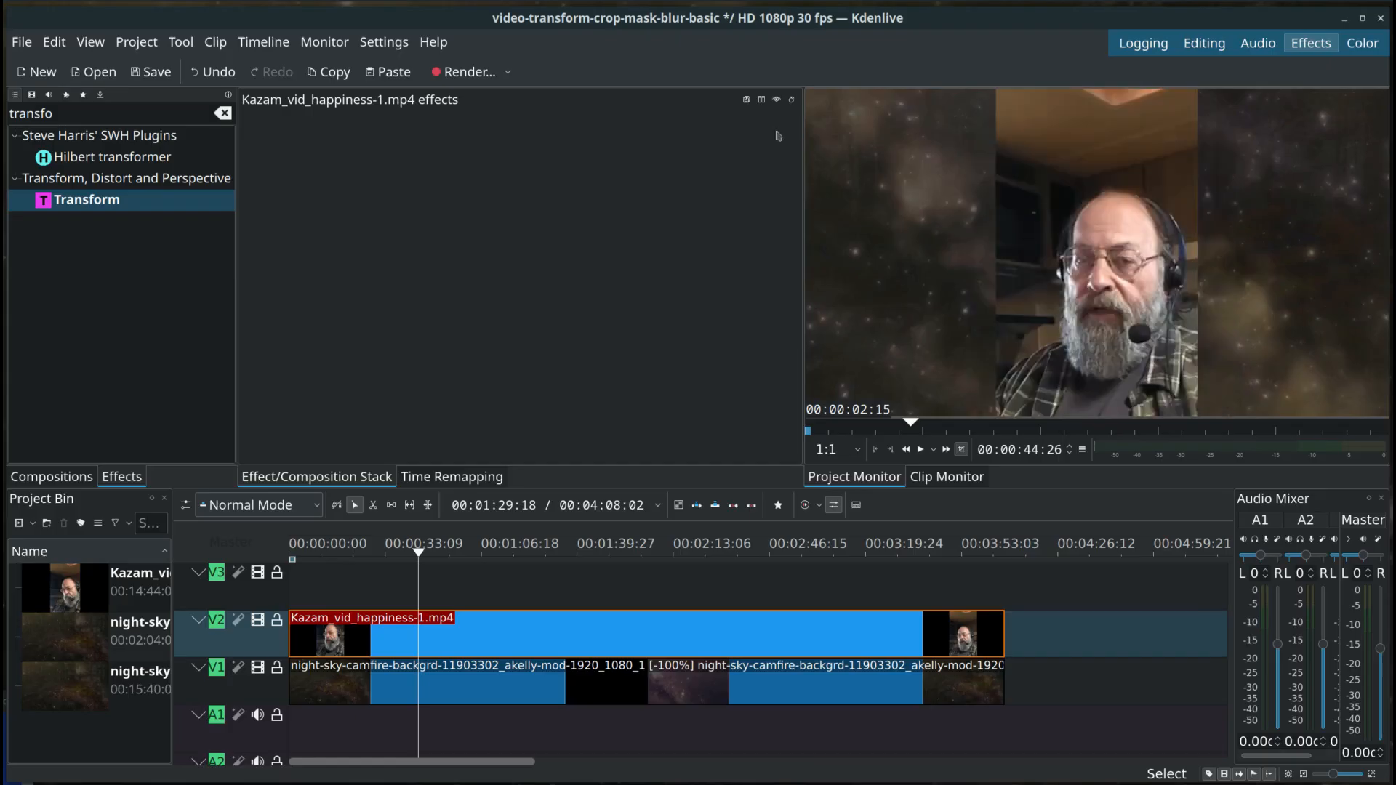
# Step: Apply a fresh Transform effect to the Kazam_vid_happiness-1.mp4 clip and go to its first keyframe at 00:00:00:00
pyautogui.moveTo(120, 211); pyautogui.dragTo(480, 629)
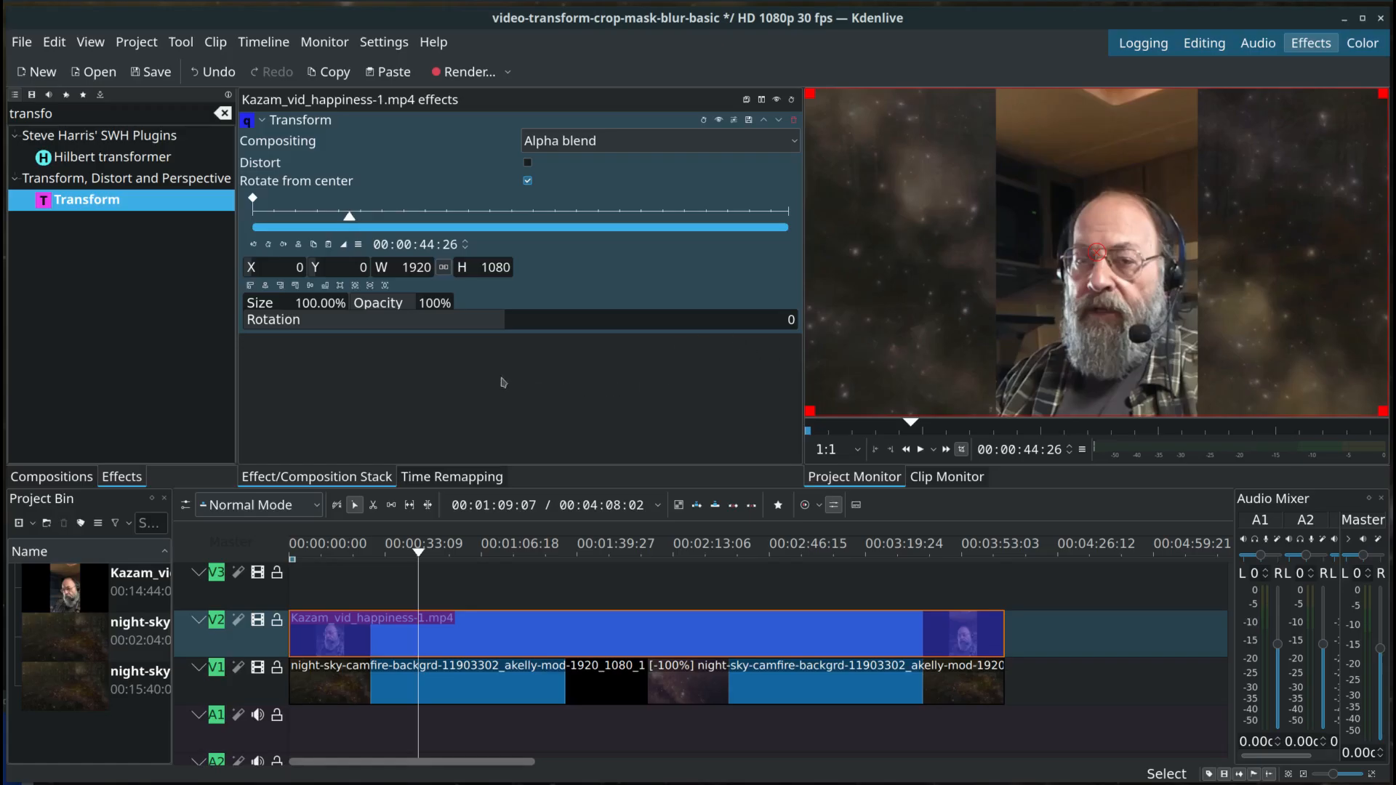
pyautogui.click(354, 403)
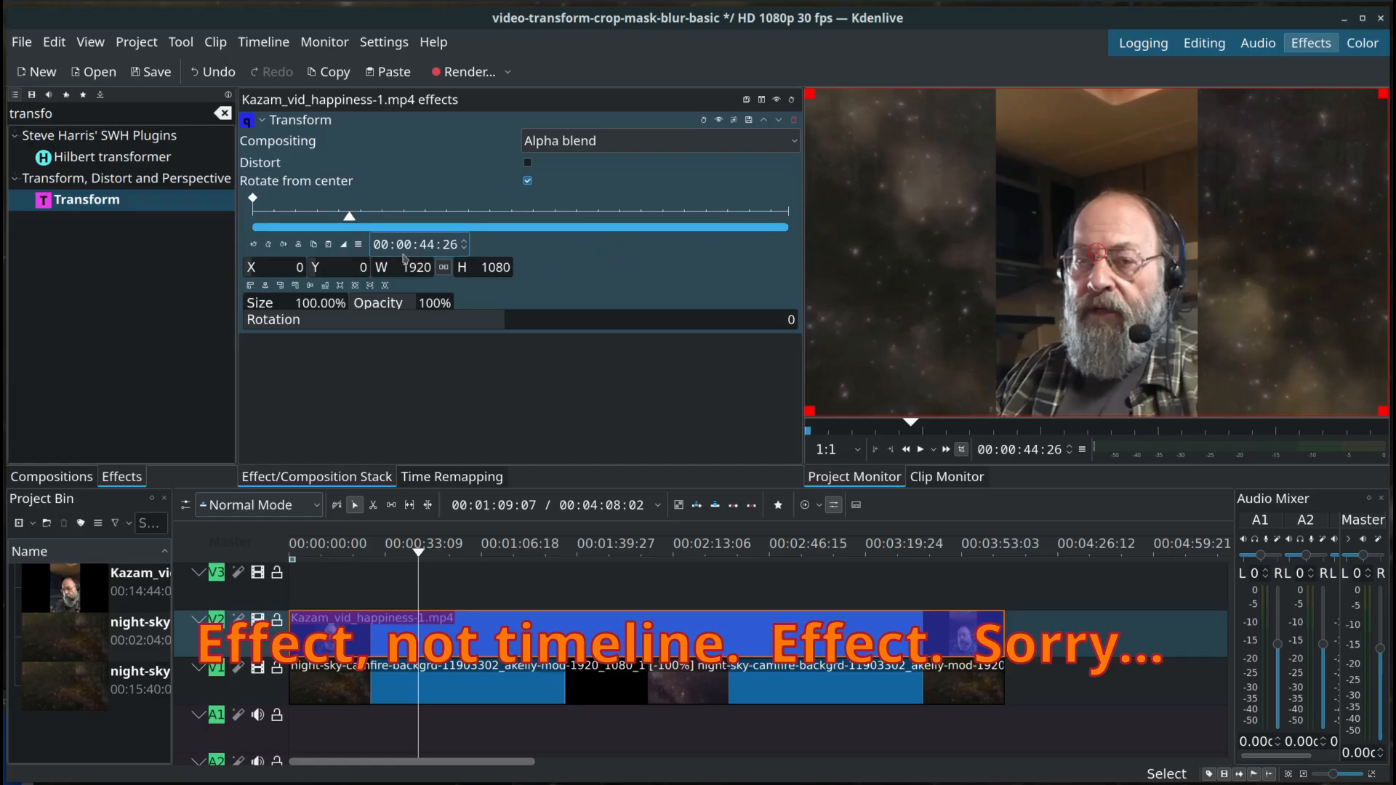
pyautogui.click(253, 245)
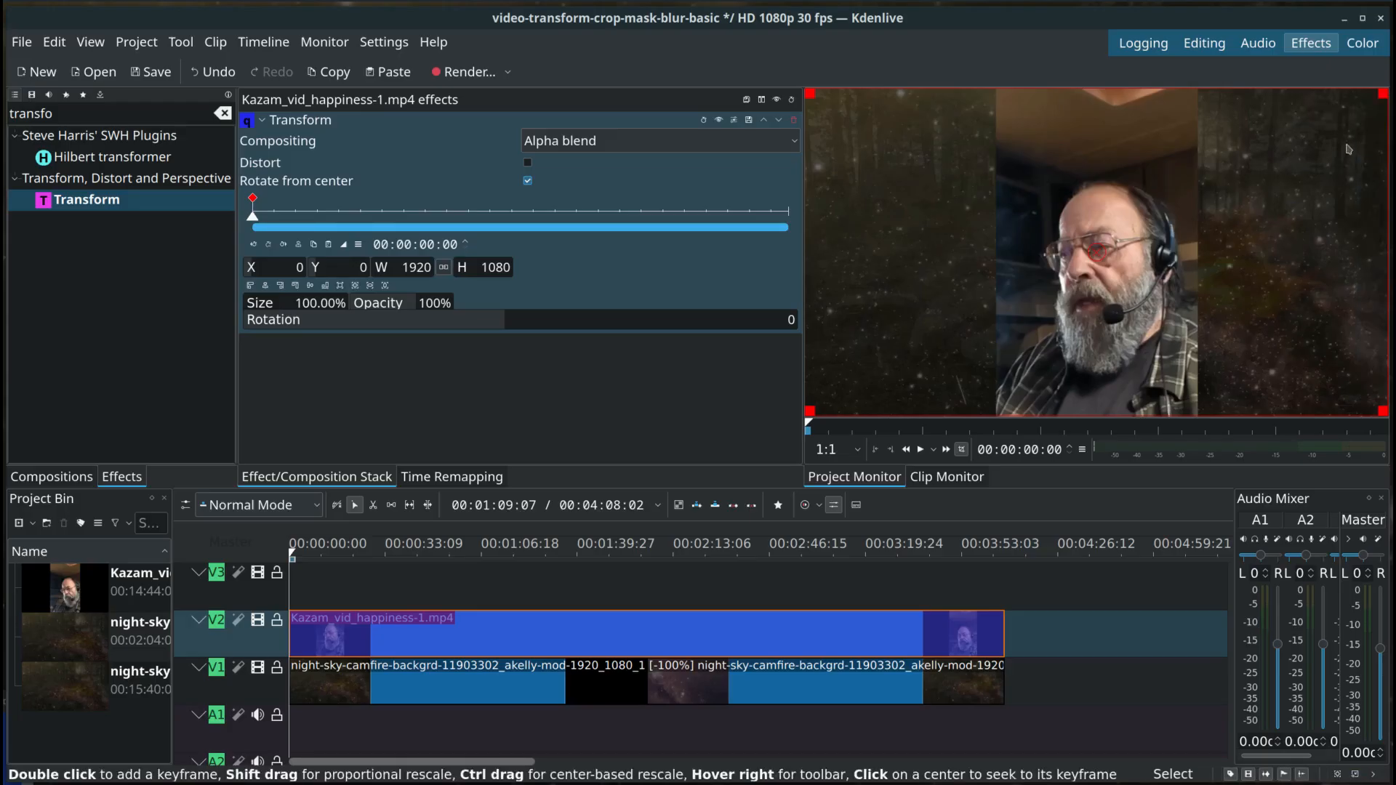
# Step: Shrink the webcam clip to about 93% and move it to the right side of the frame, at about X 599, Y 30
pyautogui.moveTo(1377, 104)
pyautogui.moveTo(1384, 95)
pyautogui.mouseDown()
pyautogui.moveTo(1342, 127)
pyautogui.moveTo(1364, 105)
pyautogui.mouseUp()
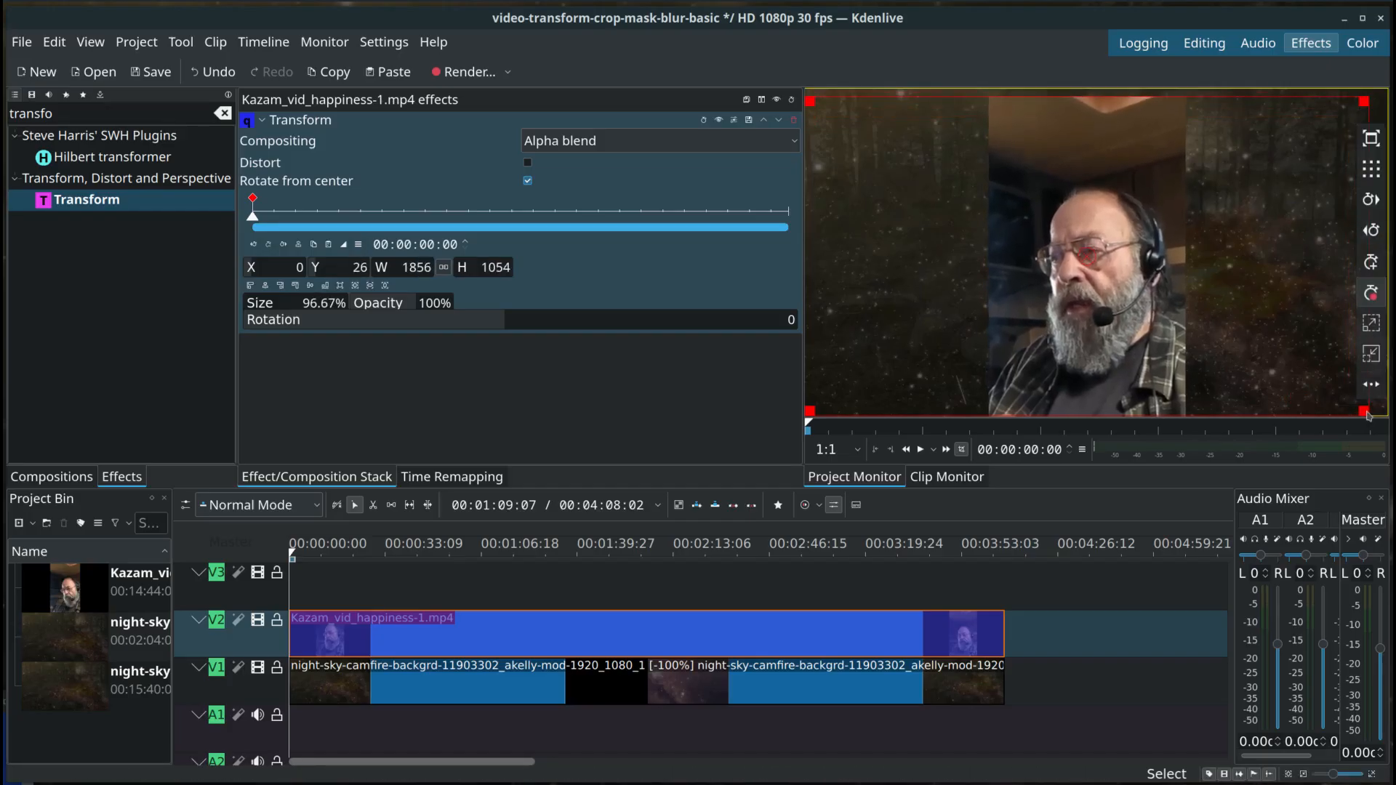
pyautogui.moveTo(1367, 413); pyautogui.dragTo(1348, 395)
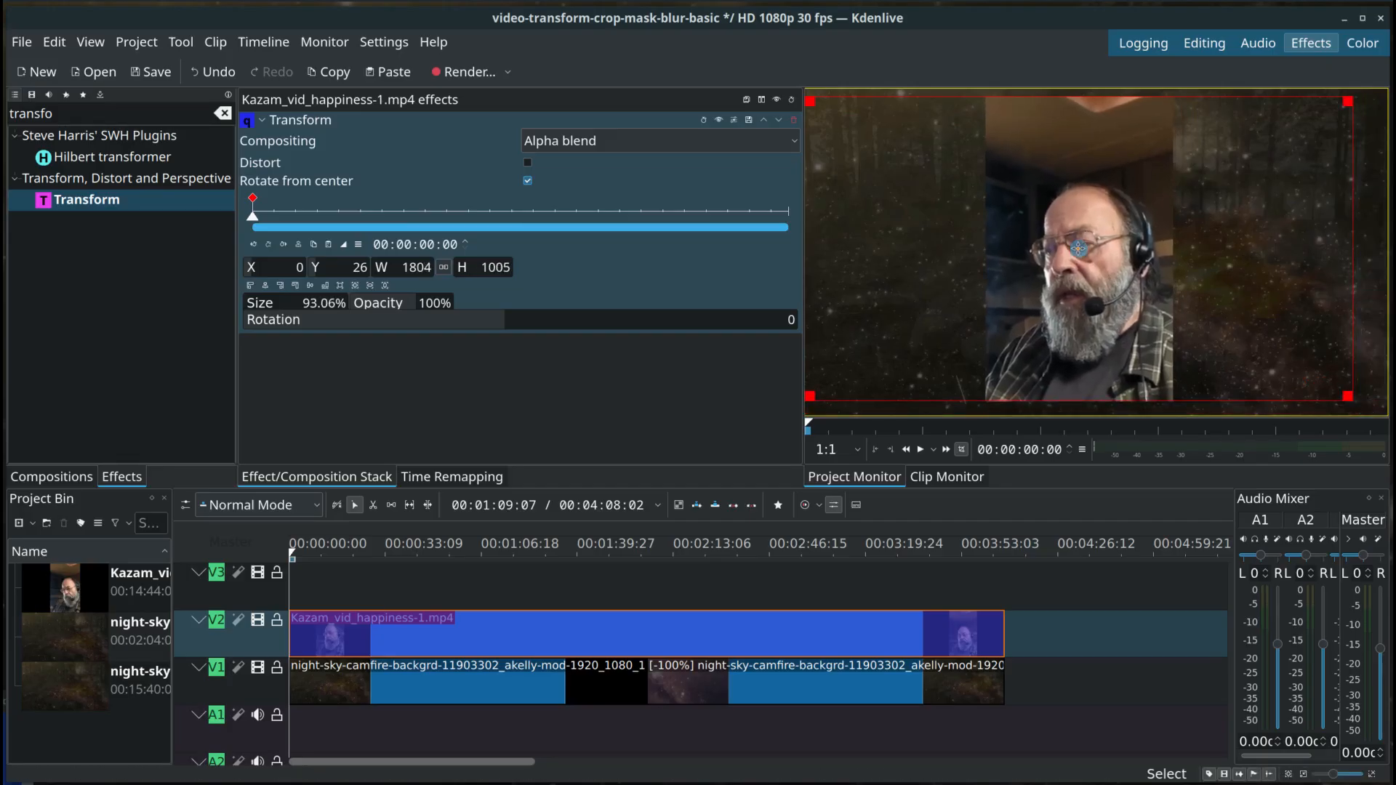
pyautogui.moveTo(1079, 248); pyautogui.dragTo(1261, 250)
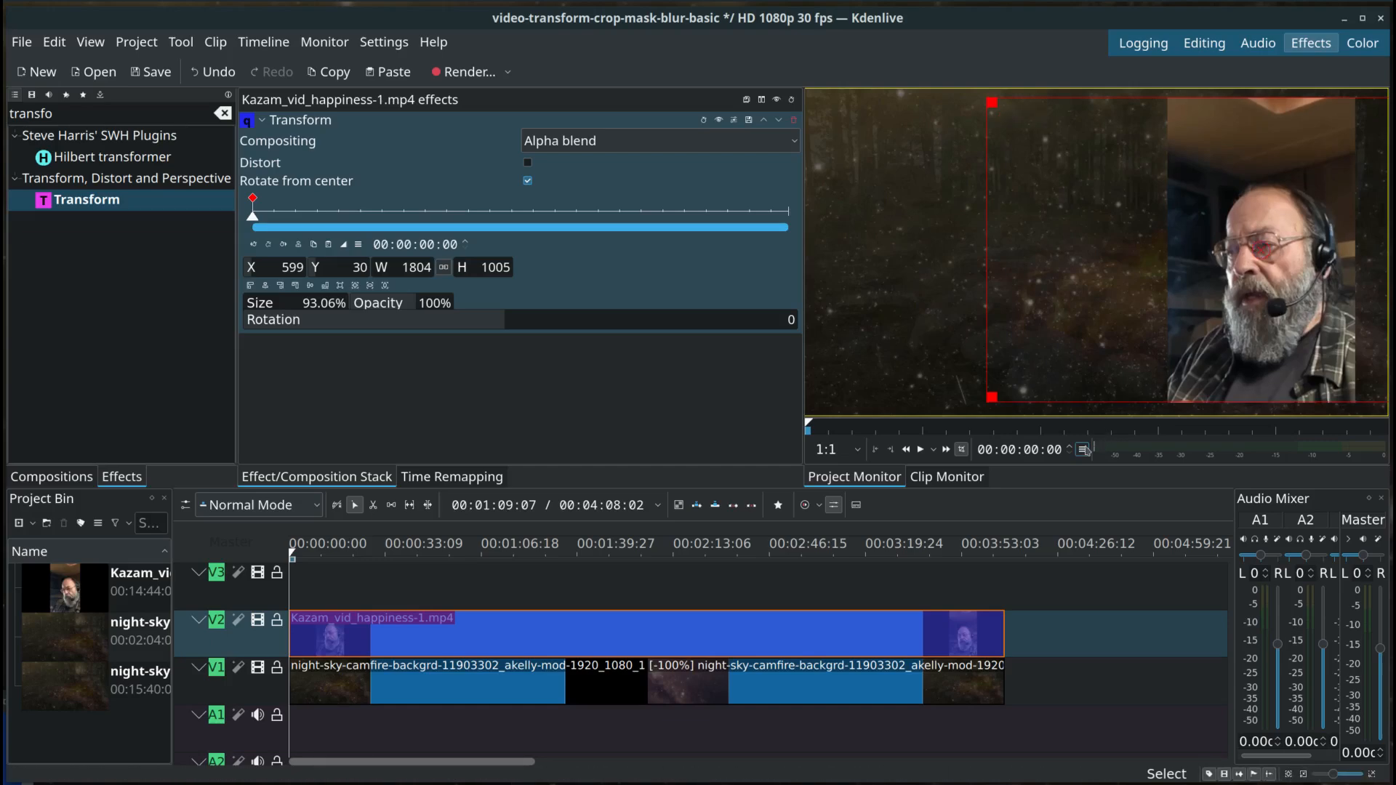
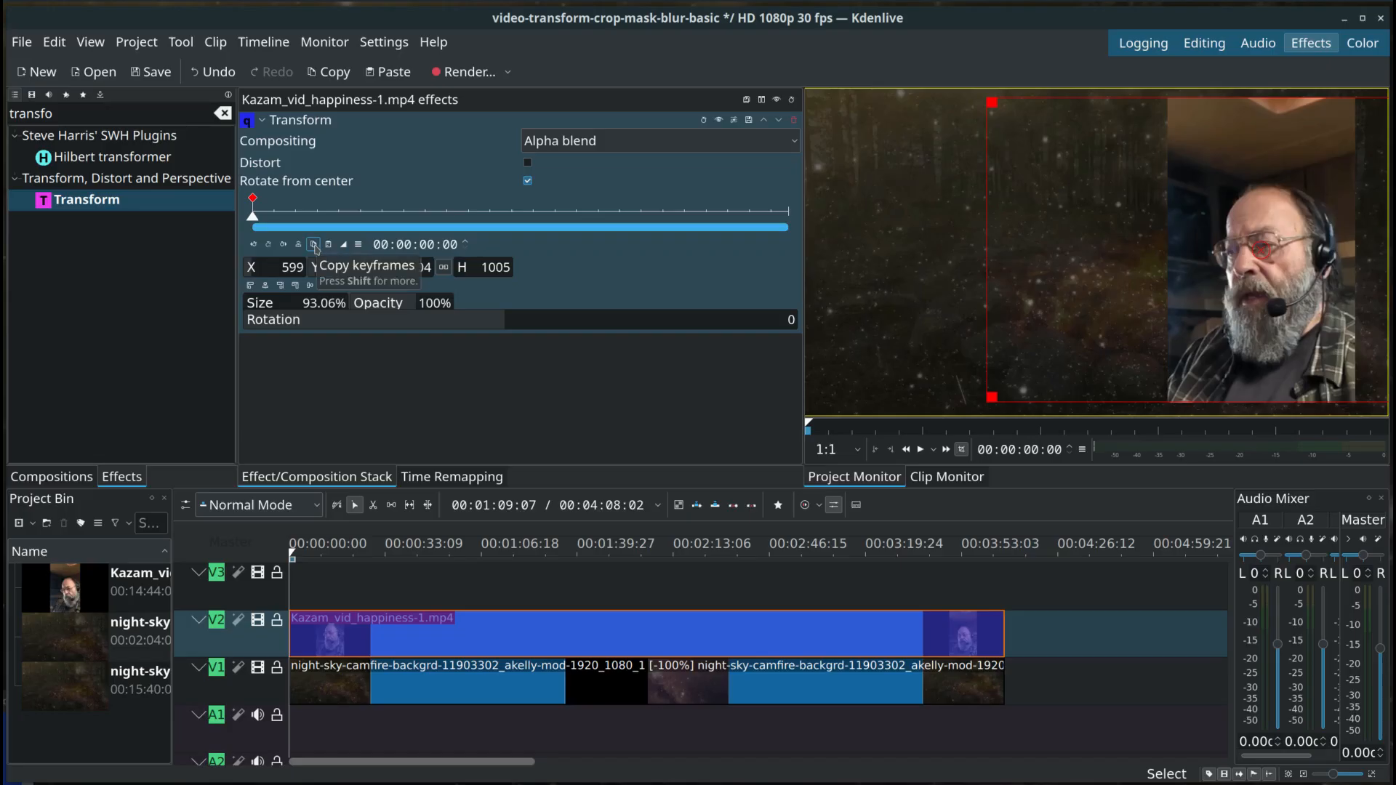
# Step: Copy the Transform's first keyframe and paste it onto a new keyframe at the clip's end, 00:04:08:01
pyautogui.click(314, 245)
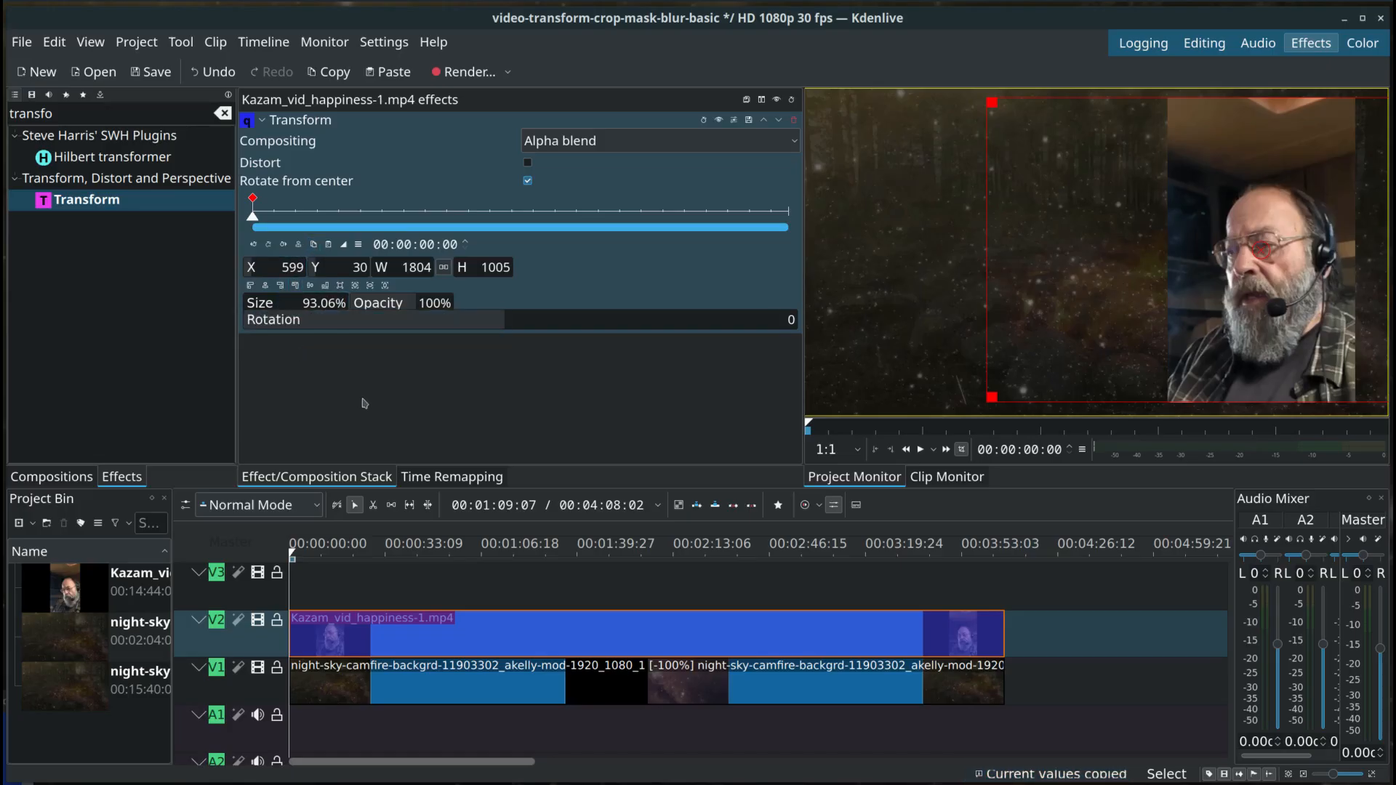
pyautogui.click(284, 245)
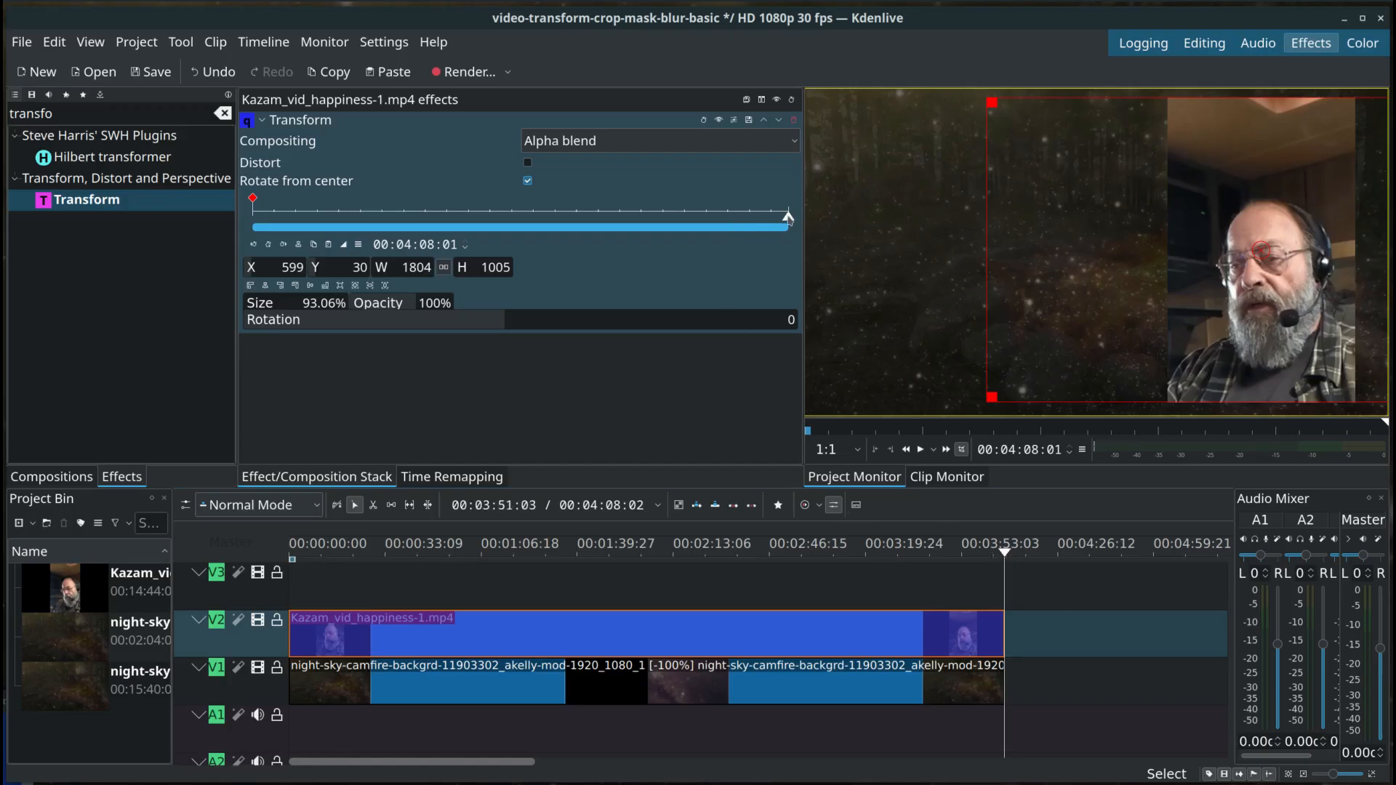
pyautogui.click(268, 245)
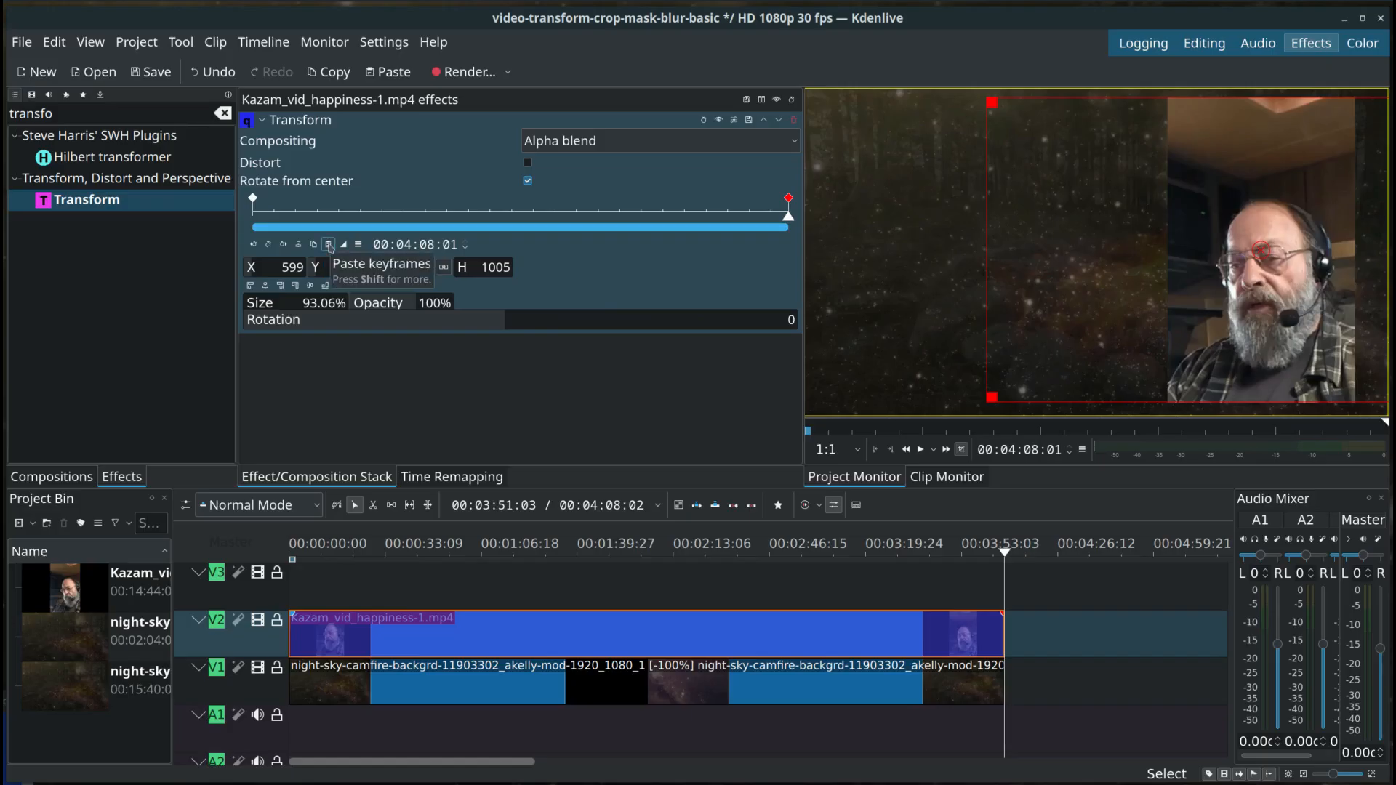
pyautogui.click(329, 245)
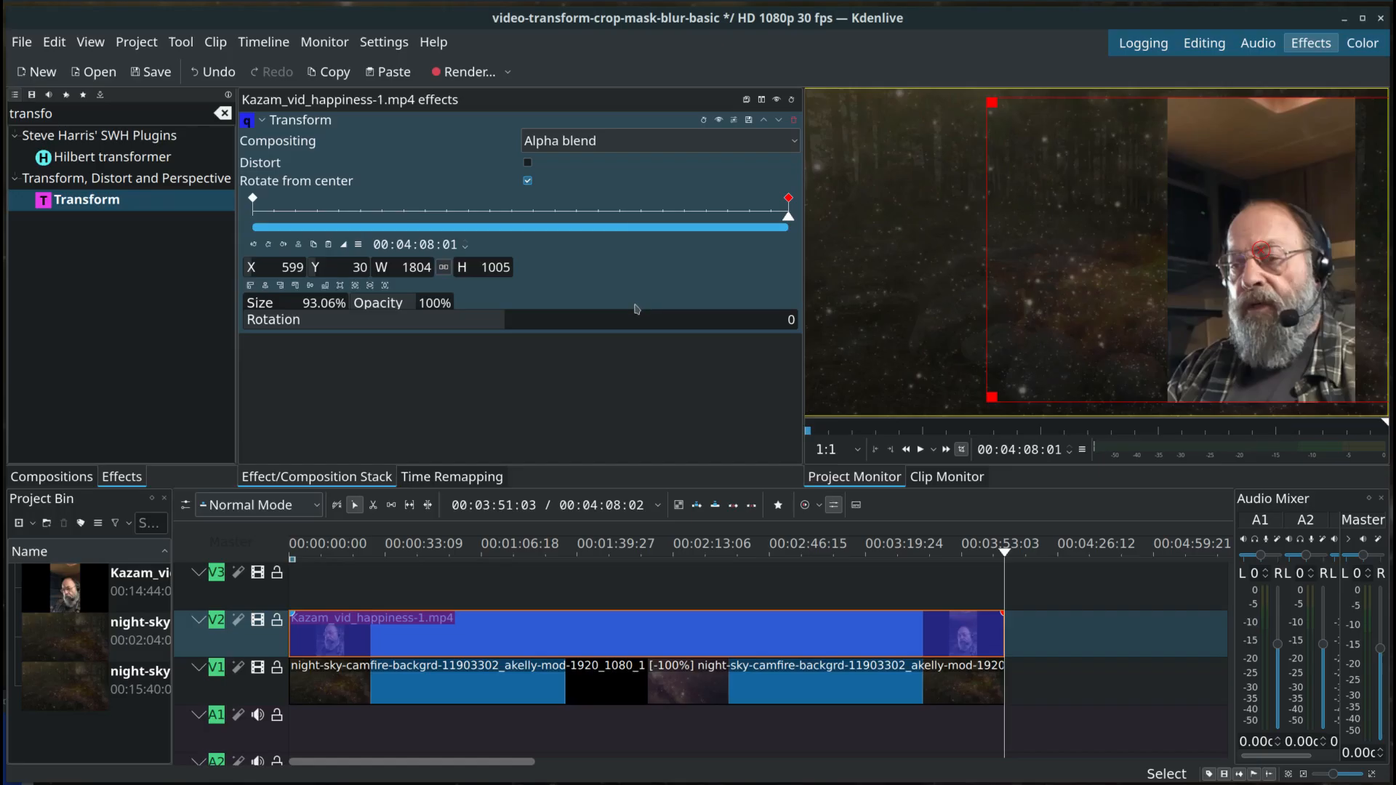
# Step: Play the webcam clip from its first Transform keyframe and scrub ahead to 00:01:03:01 to check its placement
pyautogui.click(253, 198)
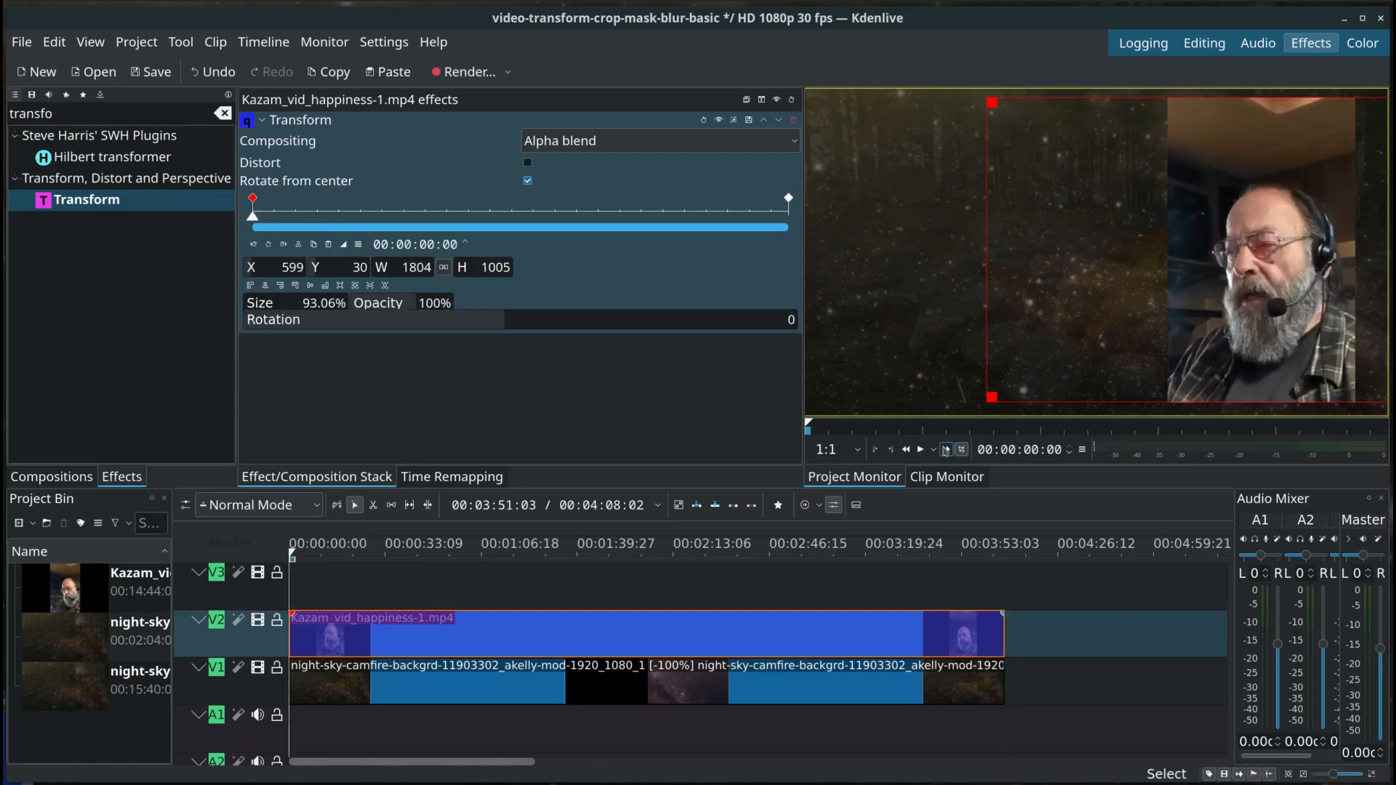
pyautogui.click(921, 451)
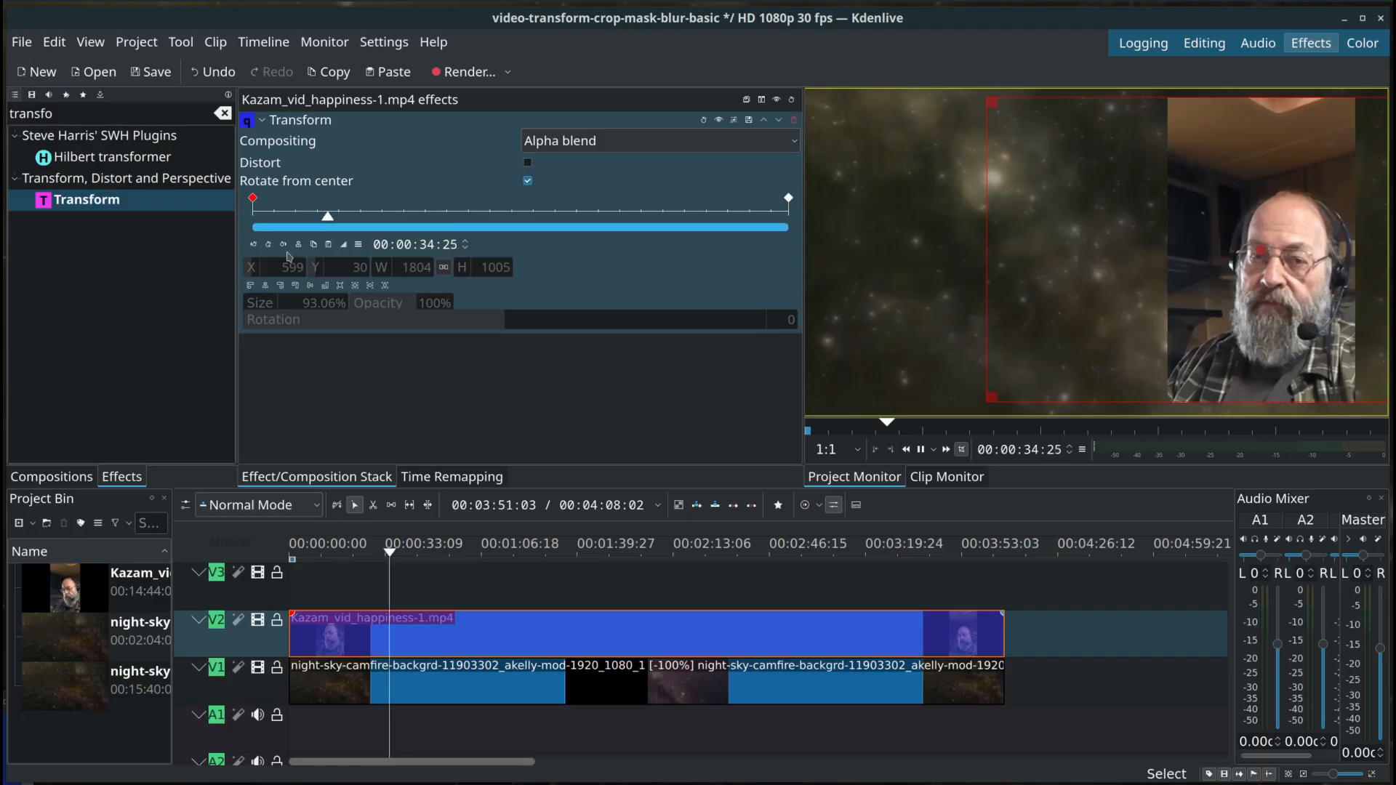
pyautogui.click(921, 450)
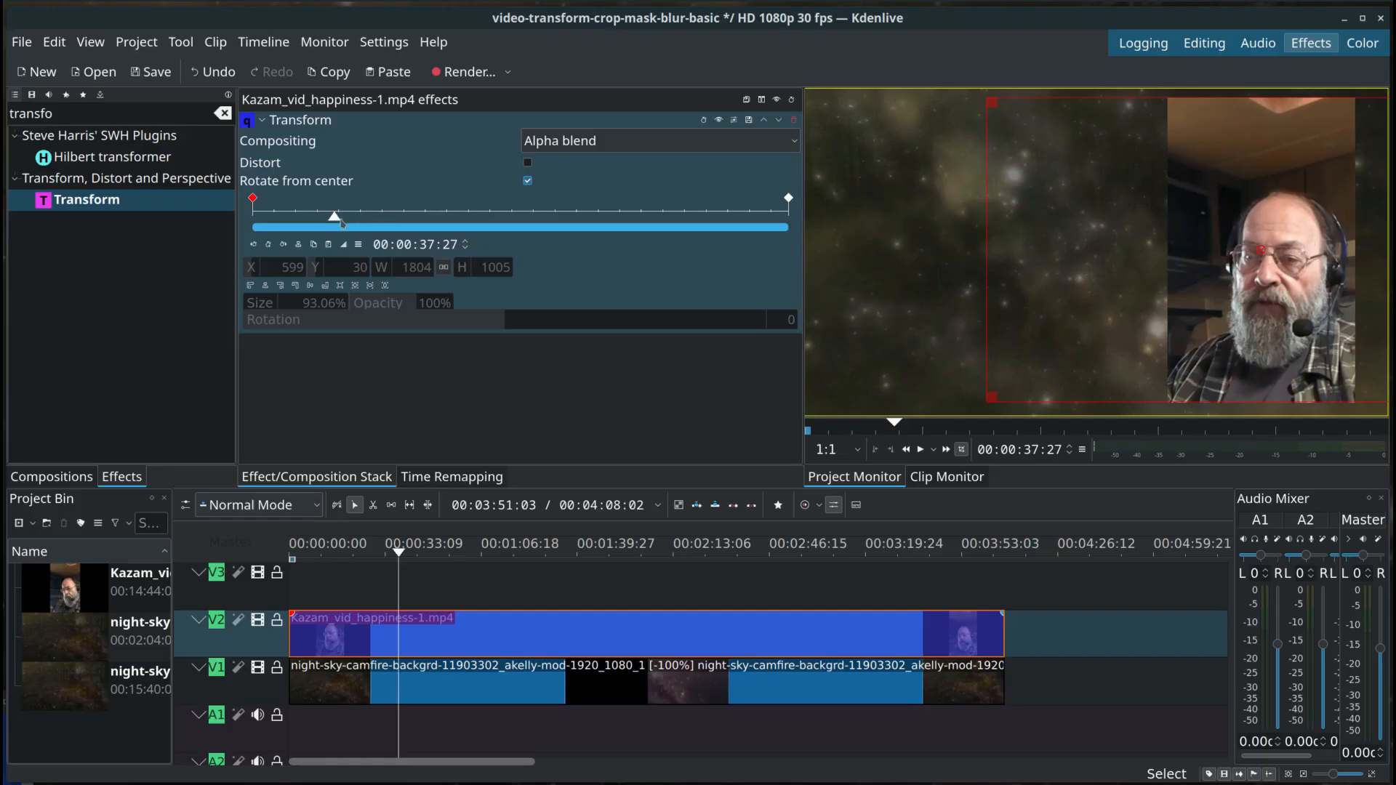
pyautogui.moveTo(337, 223); pyautogui.dragTo(388, 269)
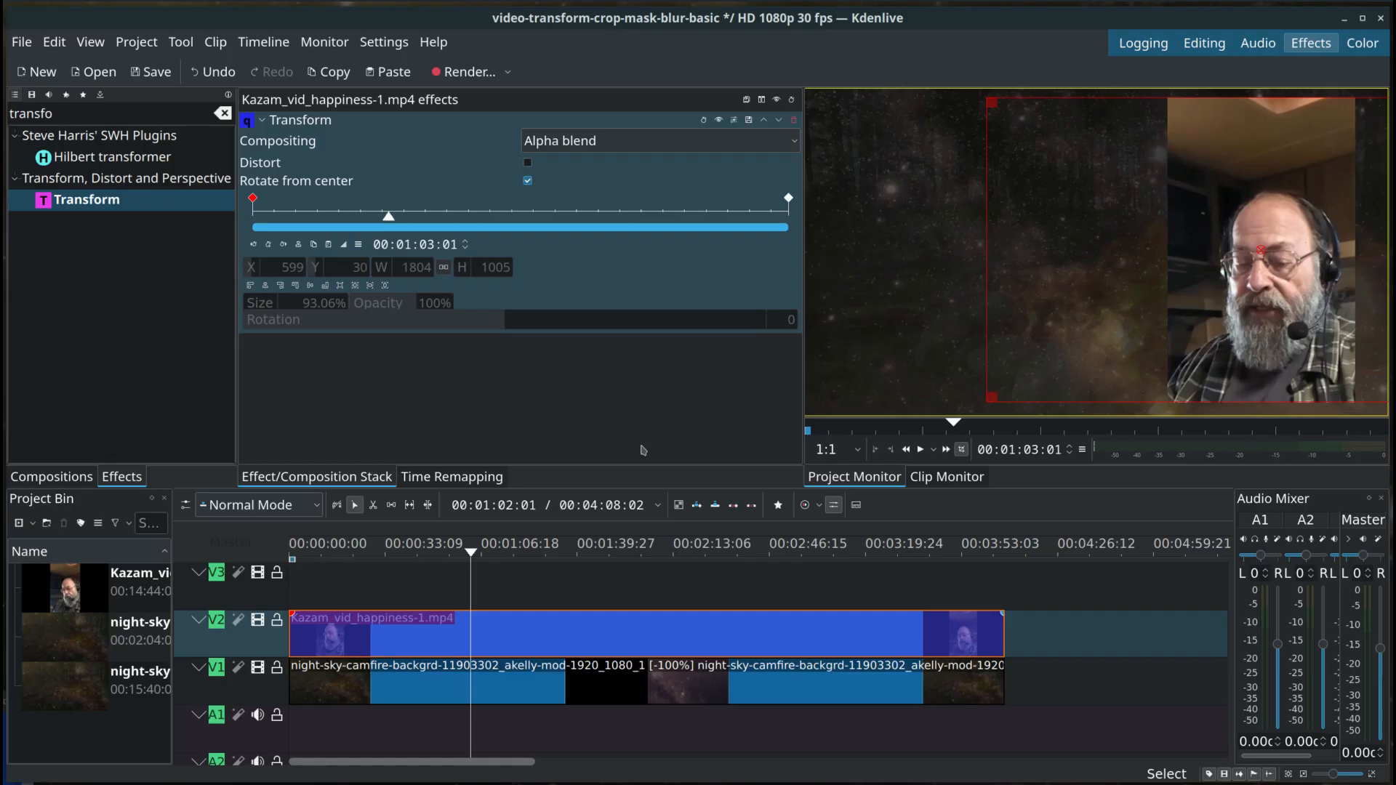
# Step: Add a Transform keyframe at 00:00:27:06 and set its opacity to 20%
pyautogui.click(311, 216)
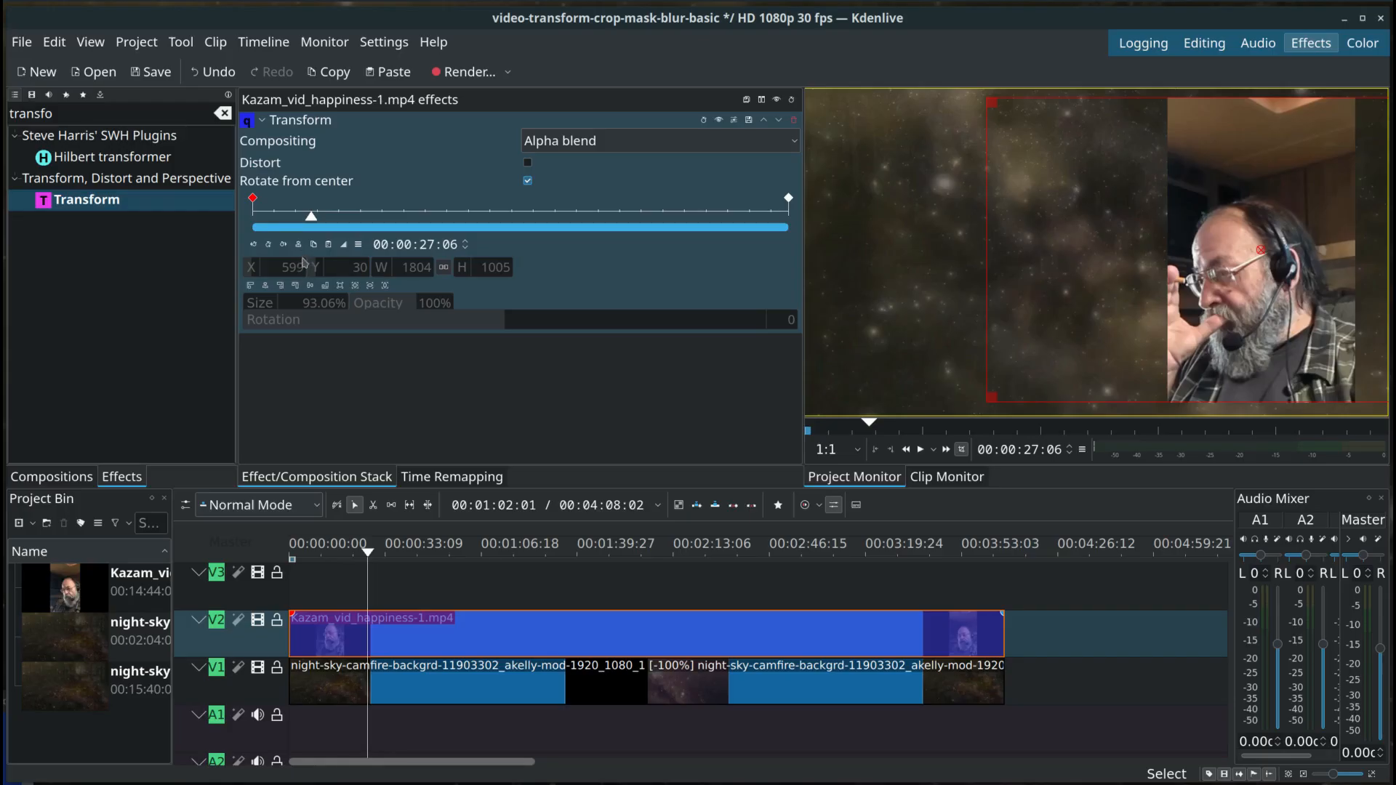
pyautogui.click(267, 245)
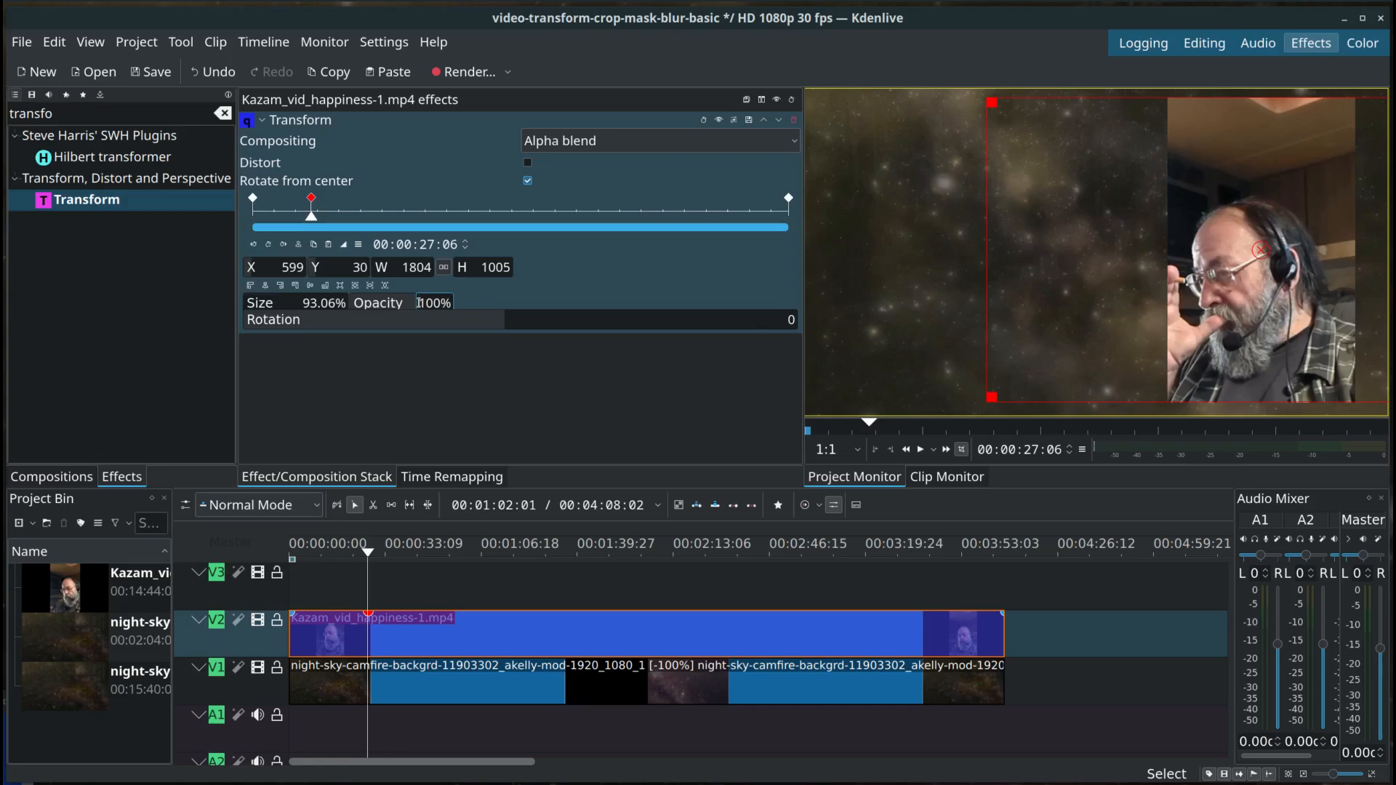
pyautogui.moveTo(419, 303); pyautogui.dragTo(425, 302)
pyautogui.write('2')
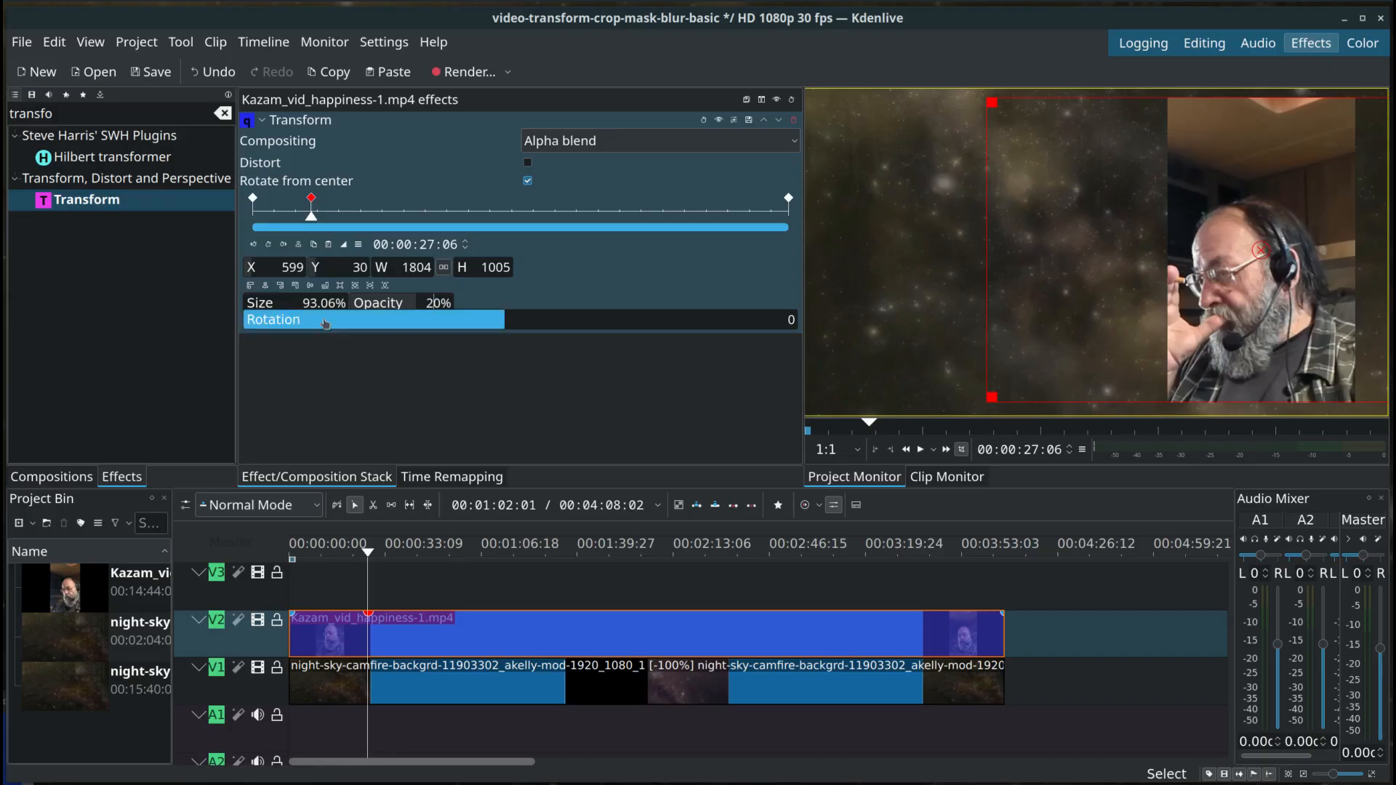
# Step: Set the 00:00:27:06 keyframe to 20% size and 50% opacity, and move the clip to the frame's upper-left corner, about X 32, Y 42
pyautogui.moveTo(304, 302); pyautogui.dragTo(316, 303)
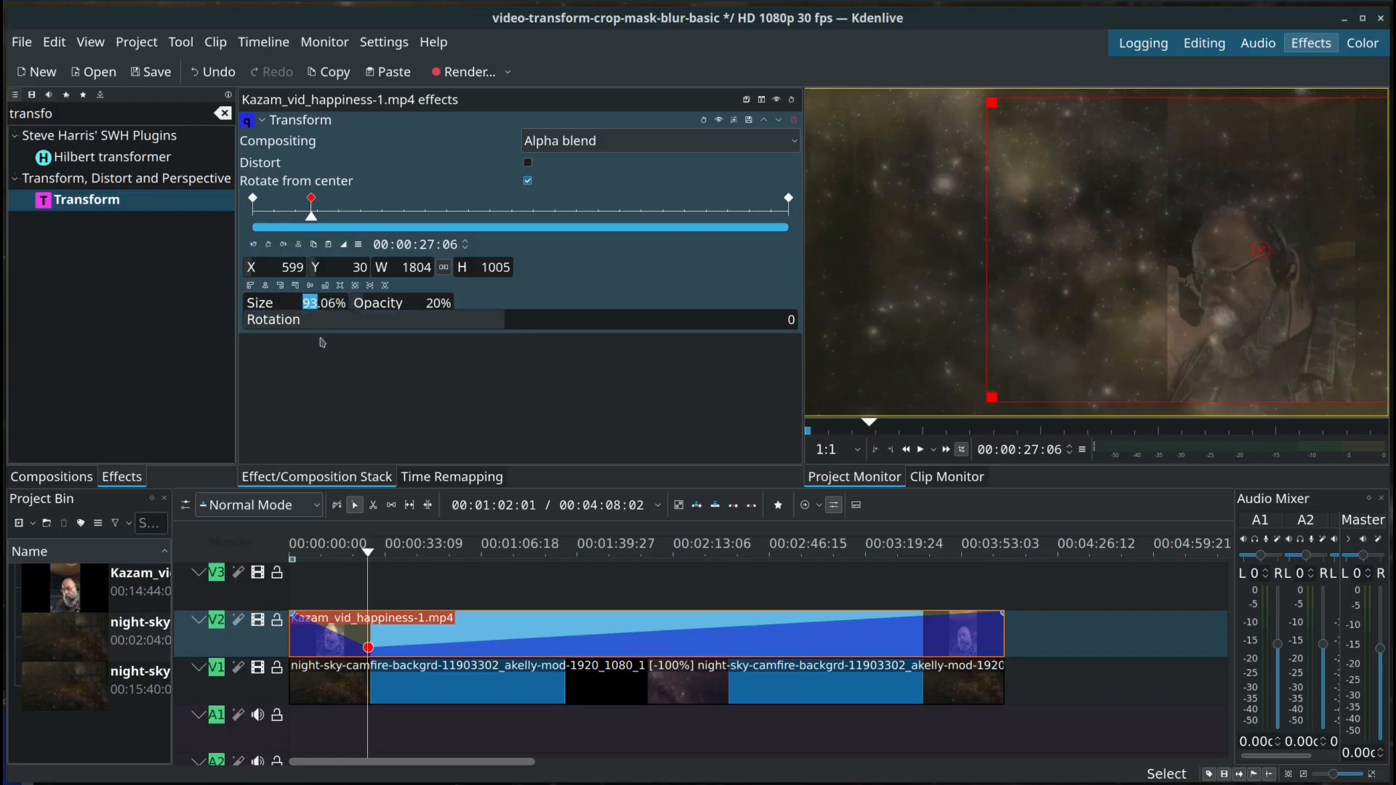
pyautogui.write('20')
pyautogui.press('Return')
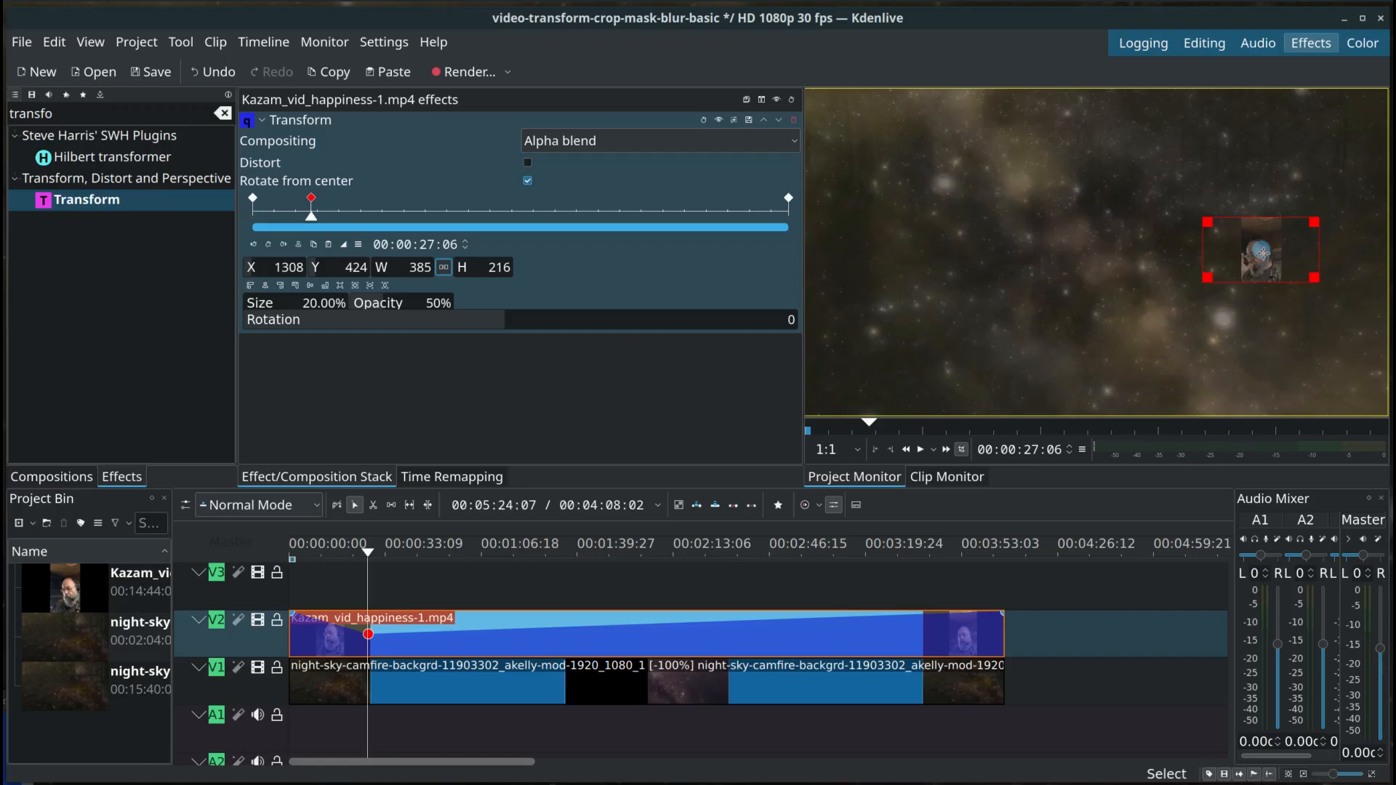
pyautogui.moveTo(1261, 253); pyautogui.dragTo(873, 137)
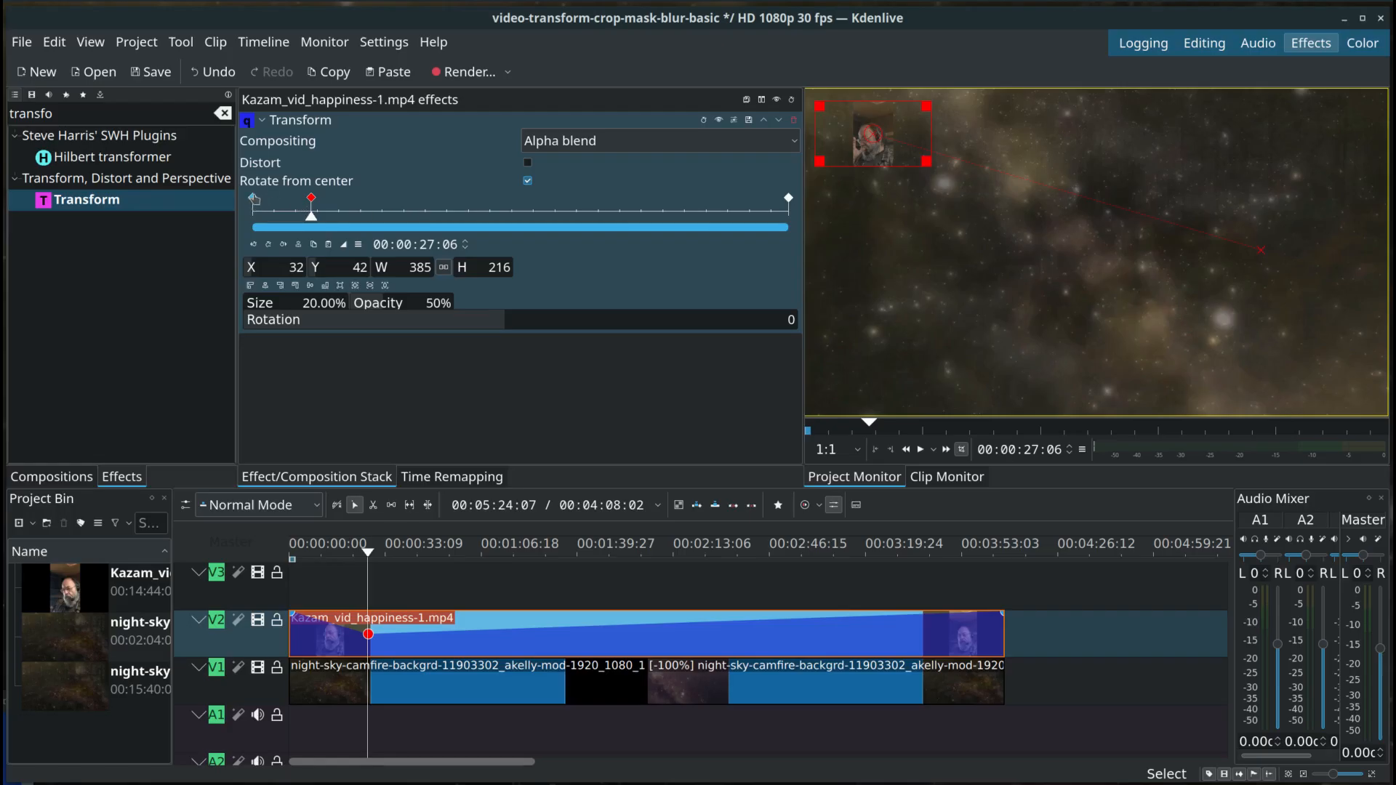
# Step: Play the clip from the first keyframe to about 00:01:10:02 to review the animated size, position and opacity
pyautogui.click(254, 198)
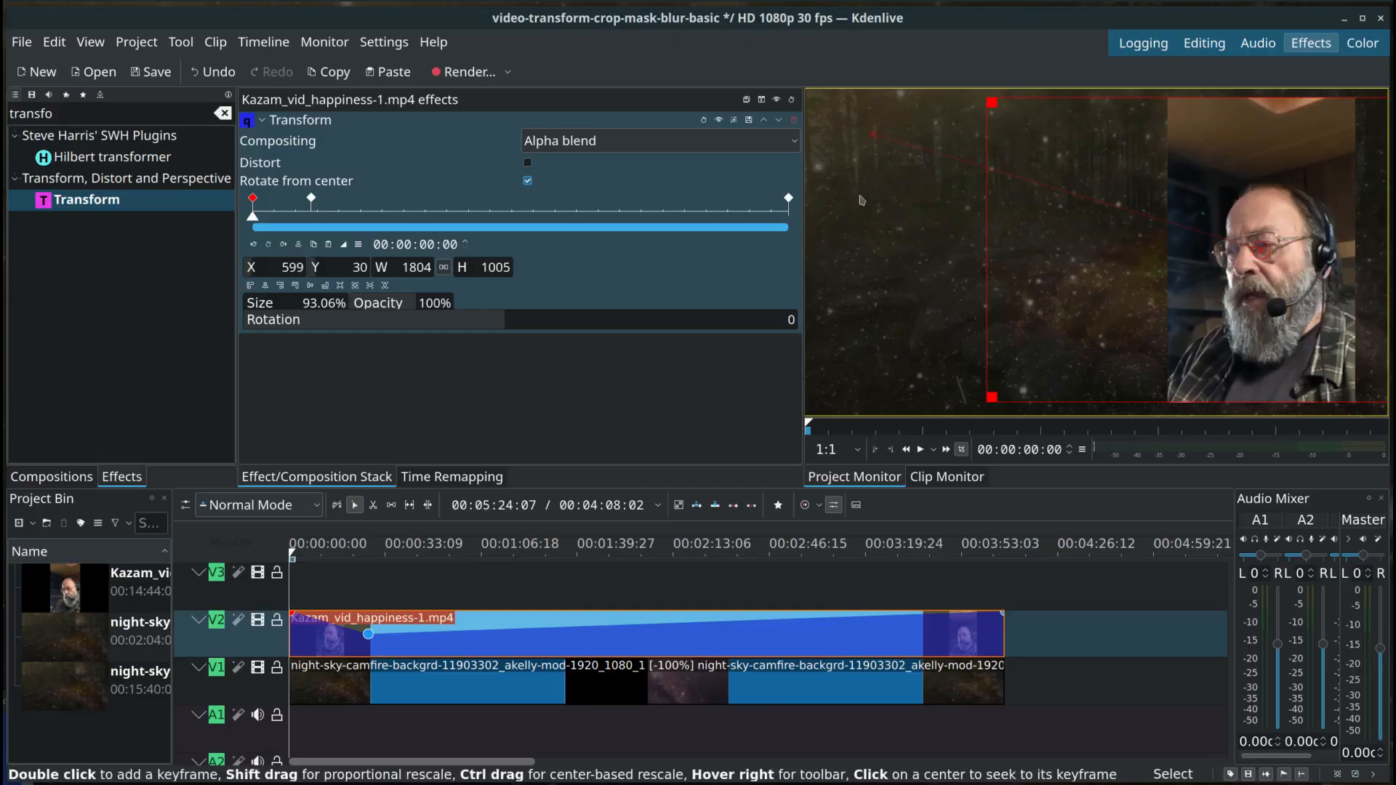
pyautogui.click(921, 449)
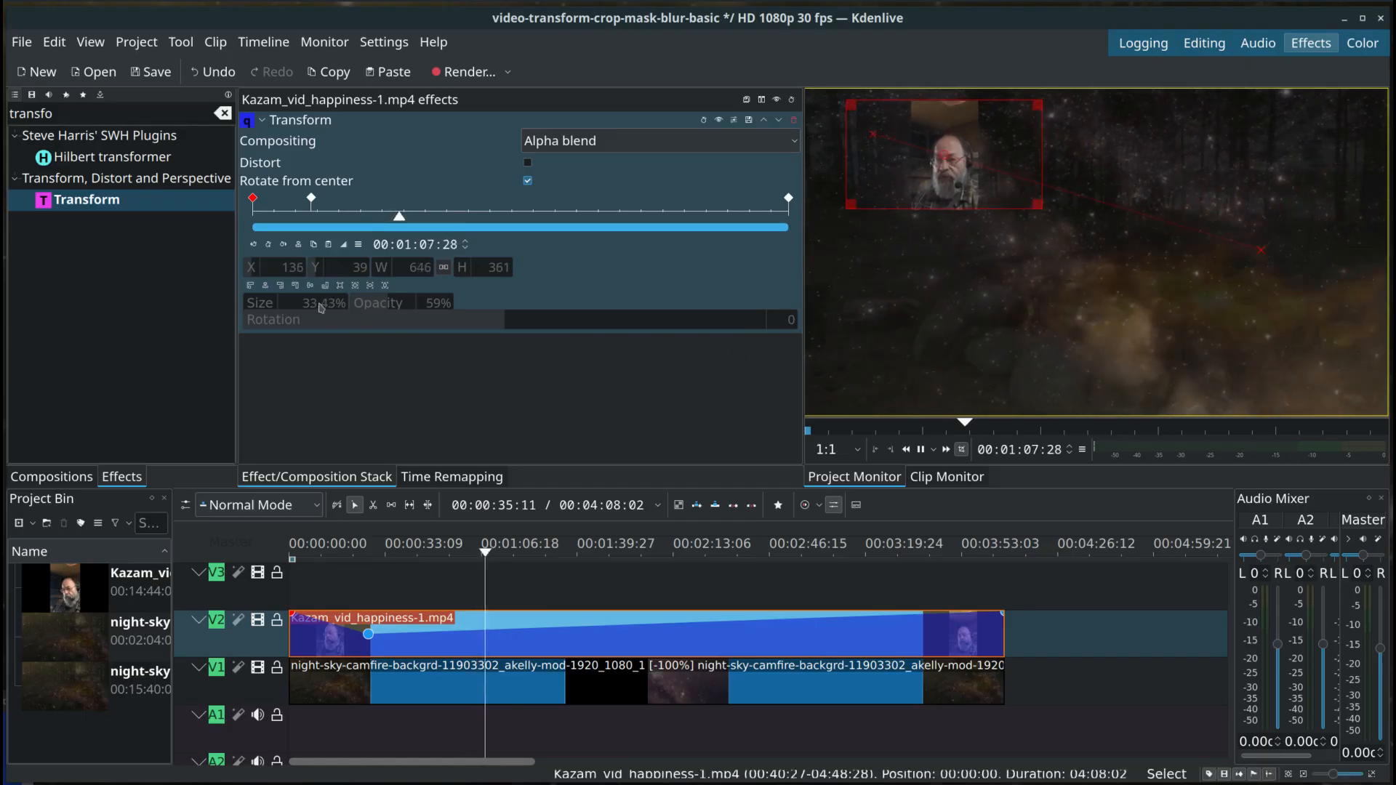
pyautogui.click(920, 450)
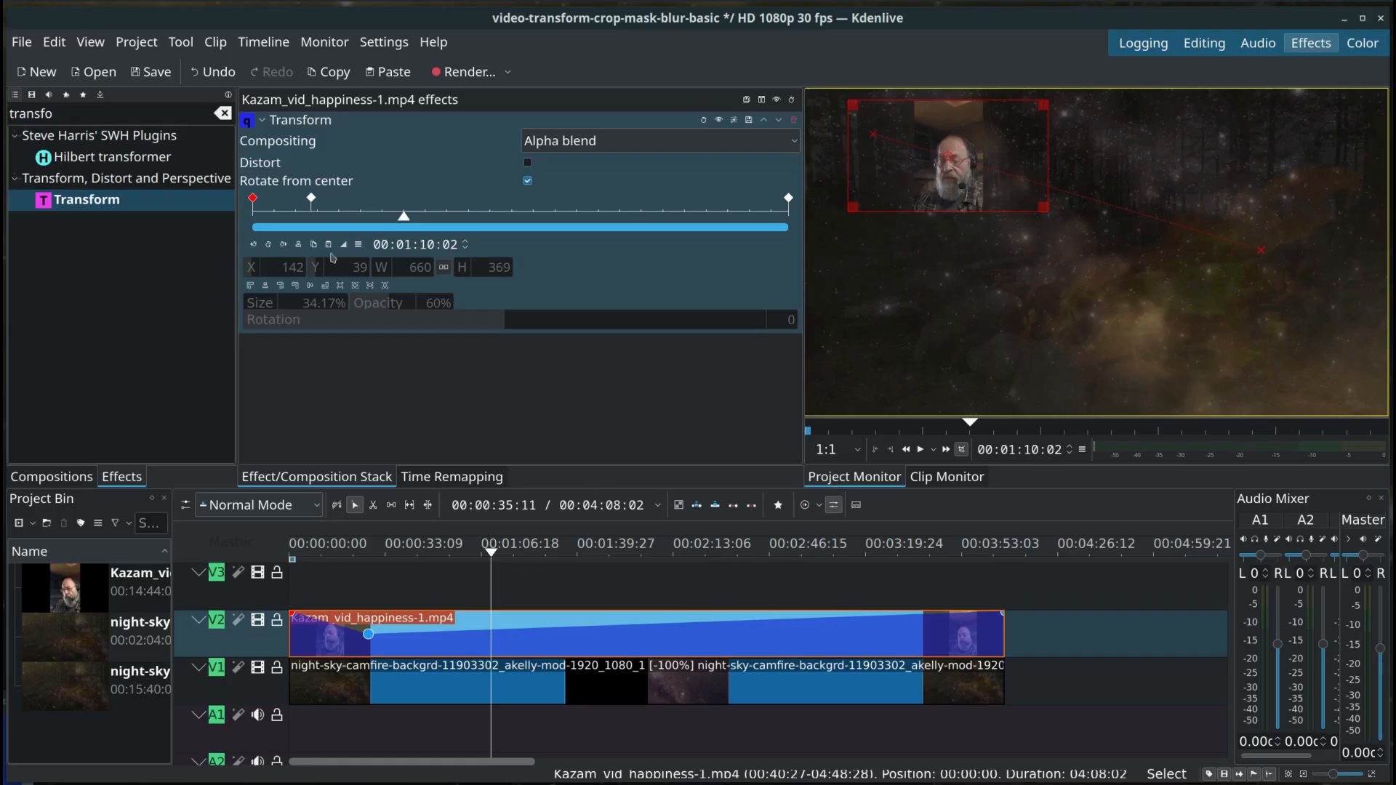
# Step: Delete the Transform keyframe at 00:00:27:06
pyautogui.click(311, 200)
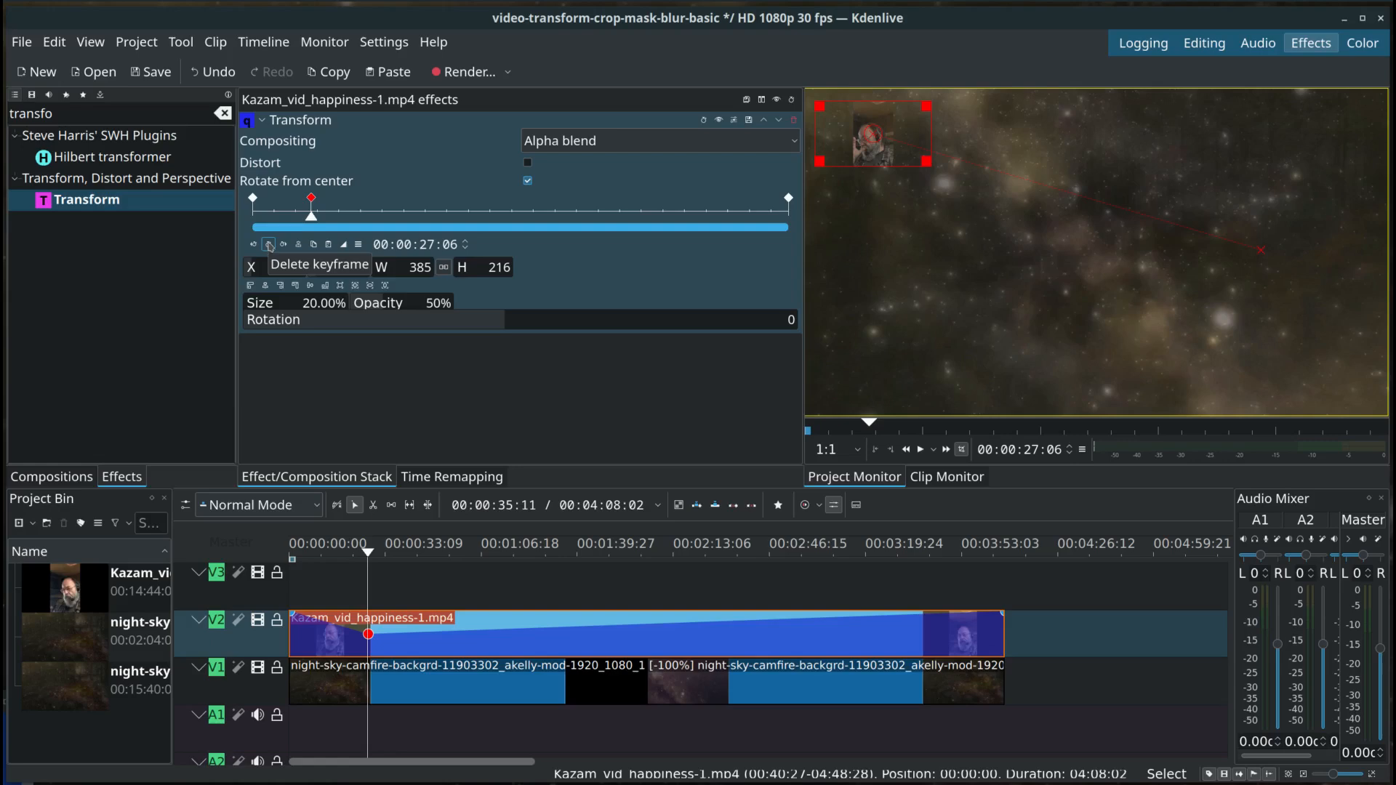
pyautogui.click(269, 245)
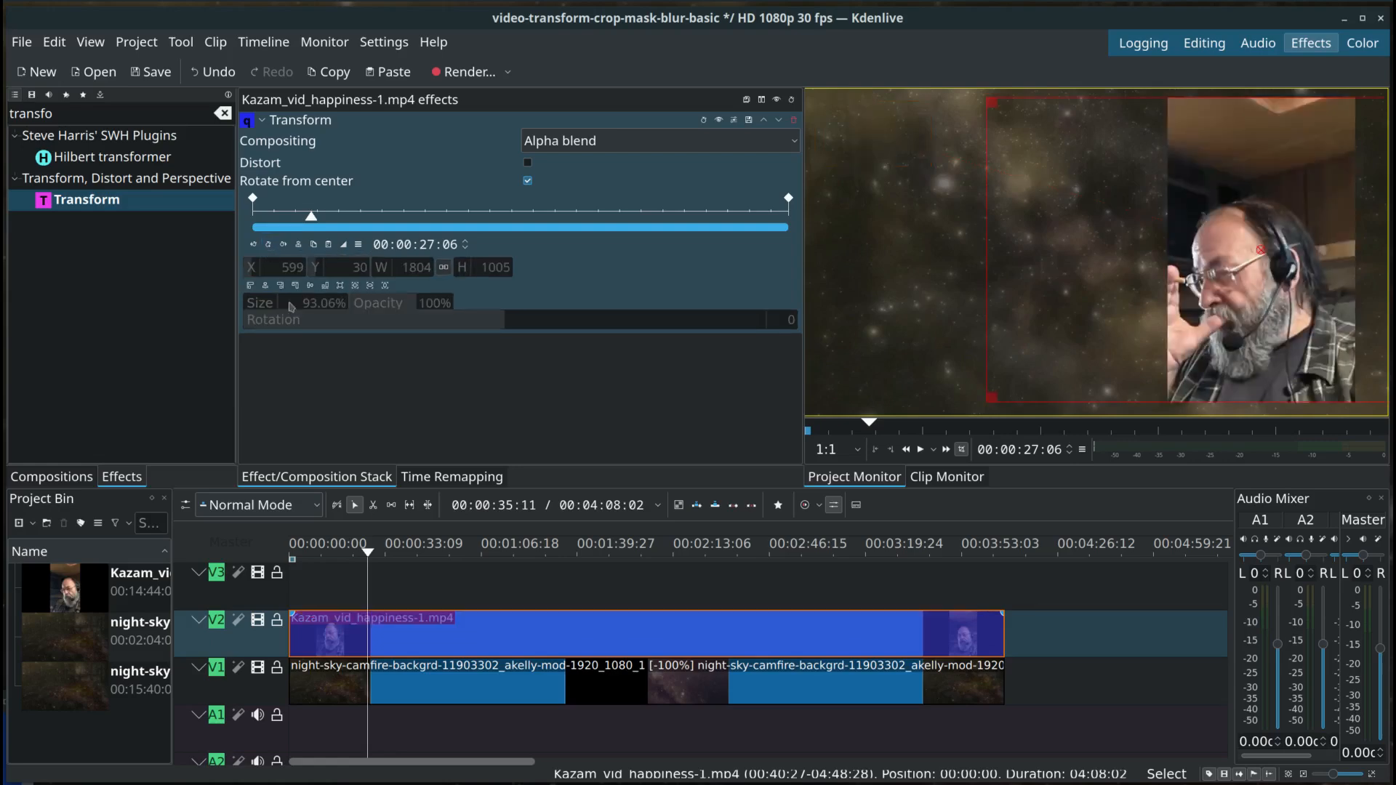
# Step: Play the clip from its start and around 00:02:45:06 to check its placement, and return the playhead to 00:00:00:00
pyautogui.click(253, 199)
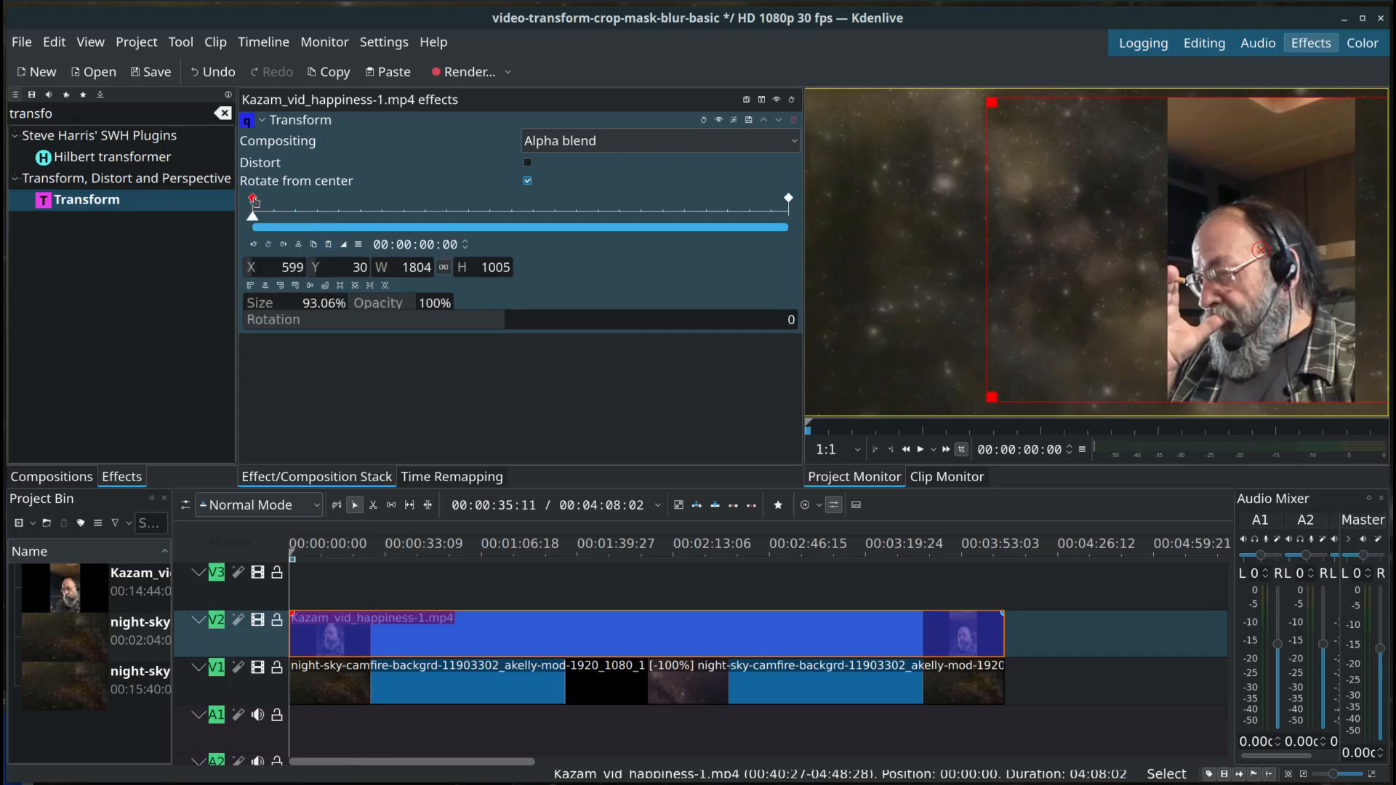
pyautogui.click(921, 451)
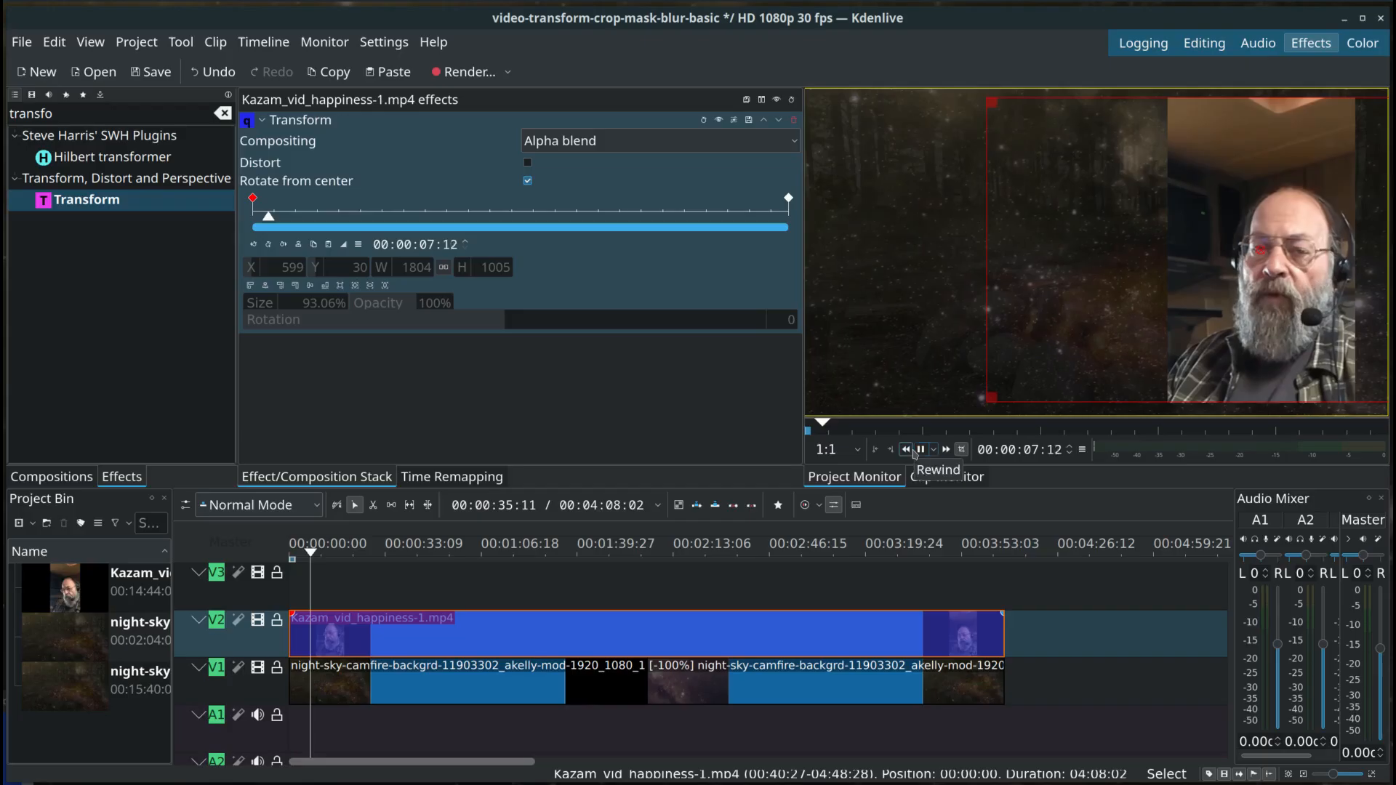
pyautogui.click(920, 451)
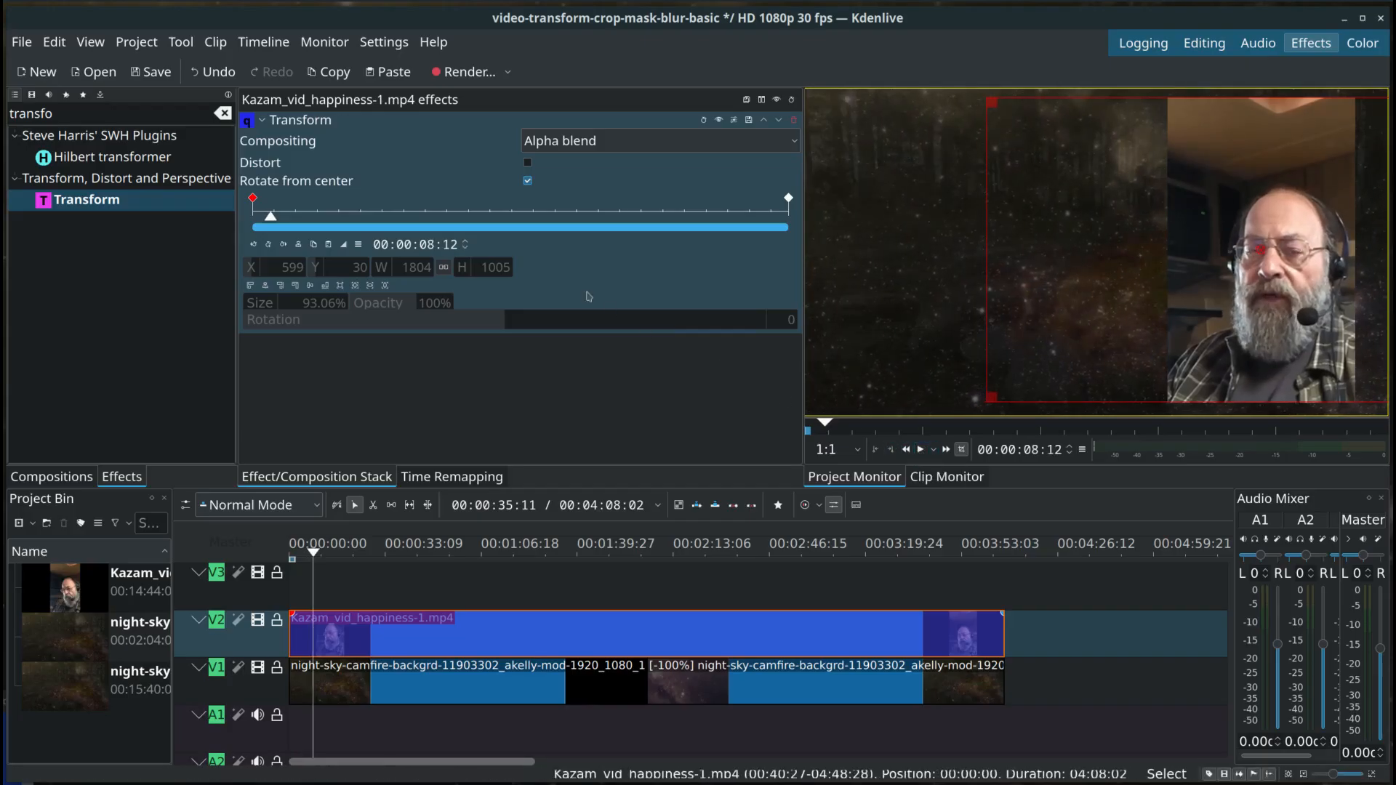
pyautogui.click(594, 216)
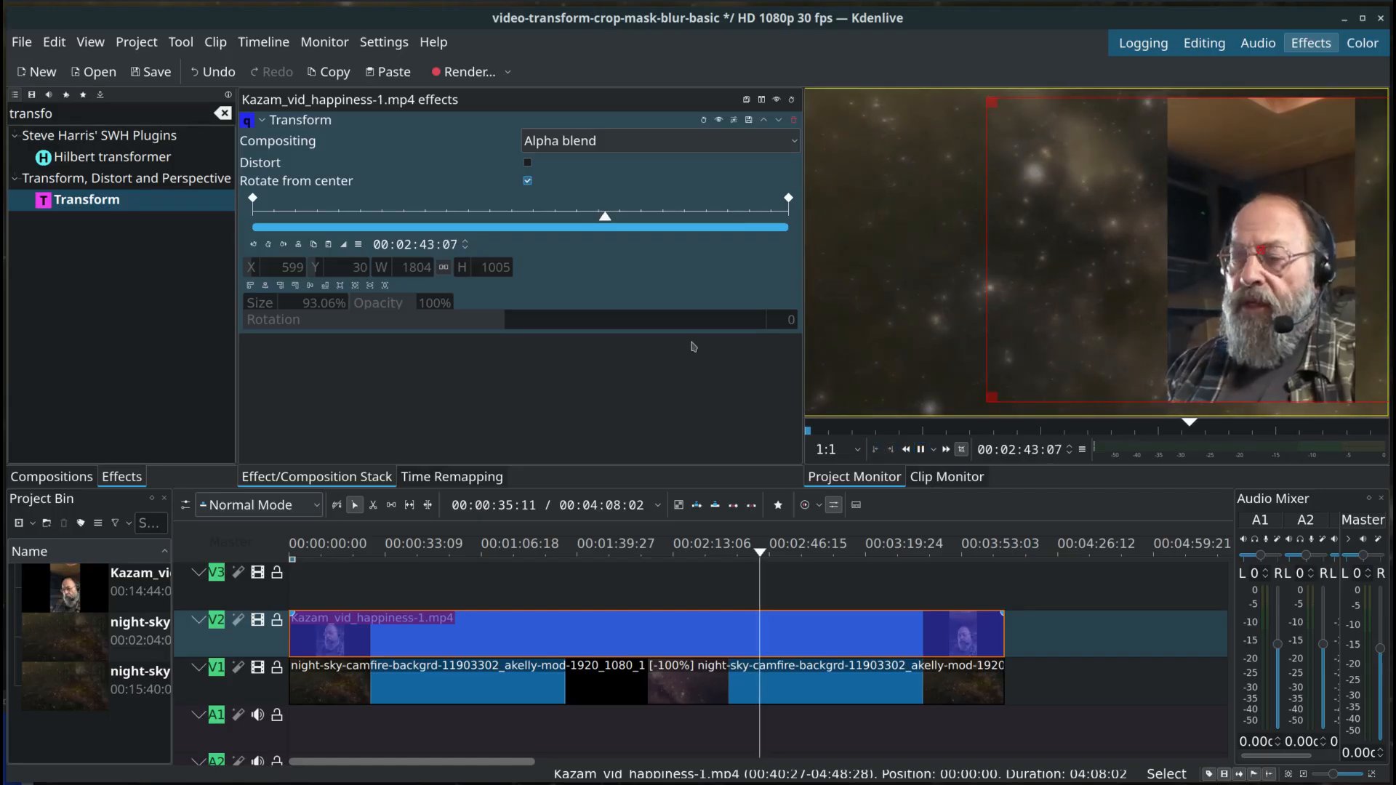
pyautogui.click(922, 450)
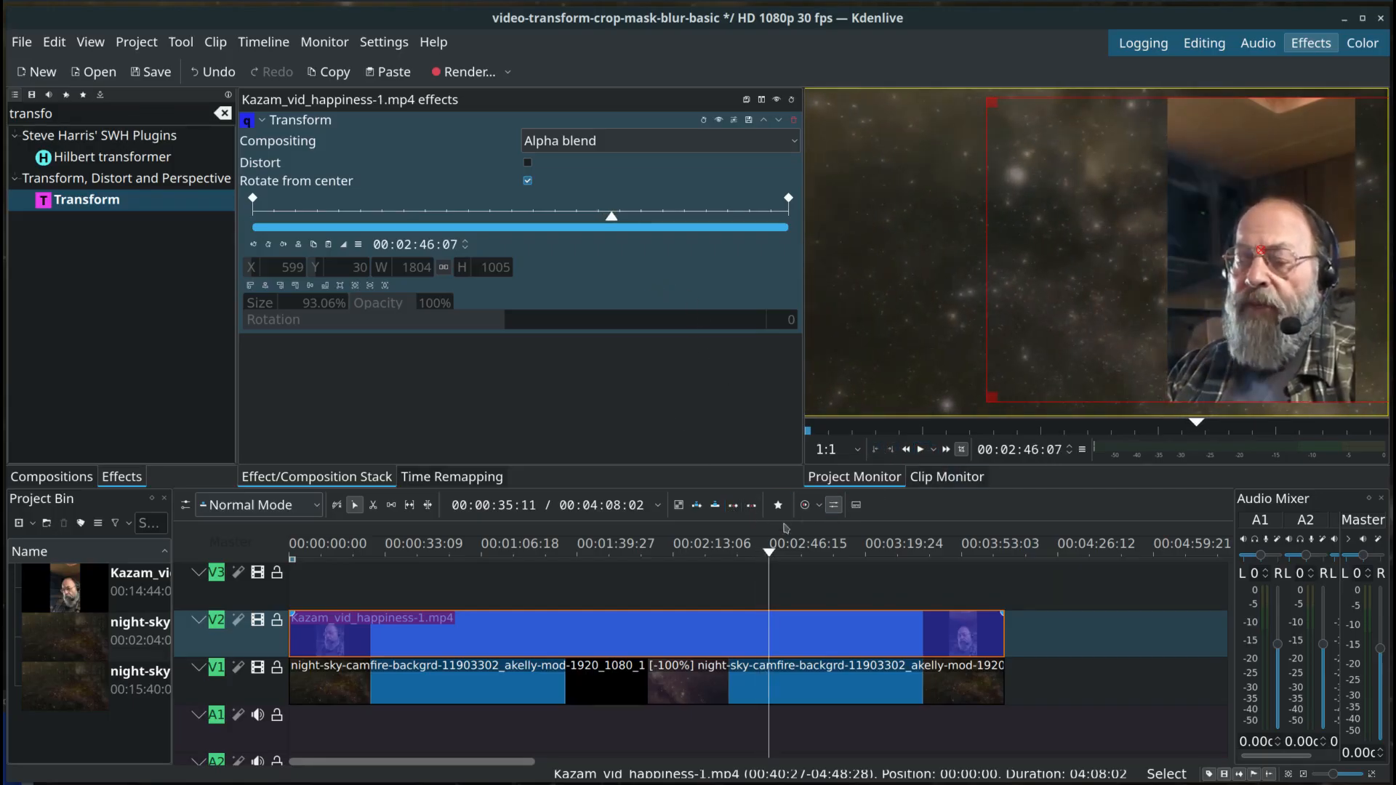
pyautogui.moveTo(773, 558); pyautogui.dragTo(282, 556)
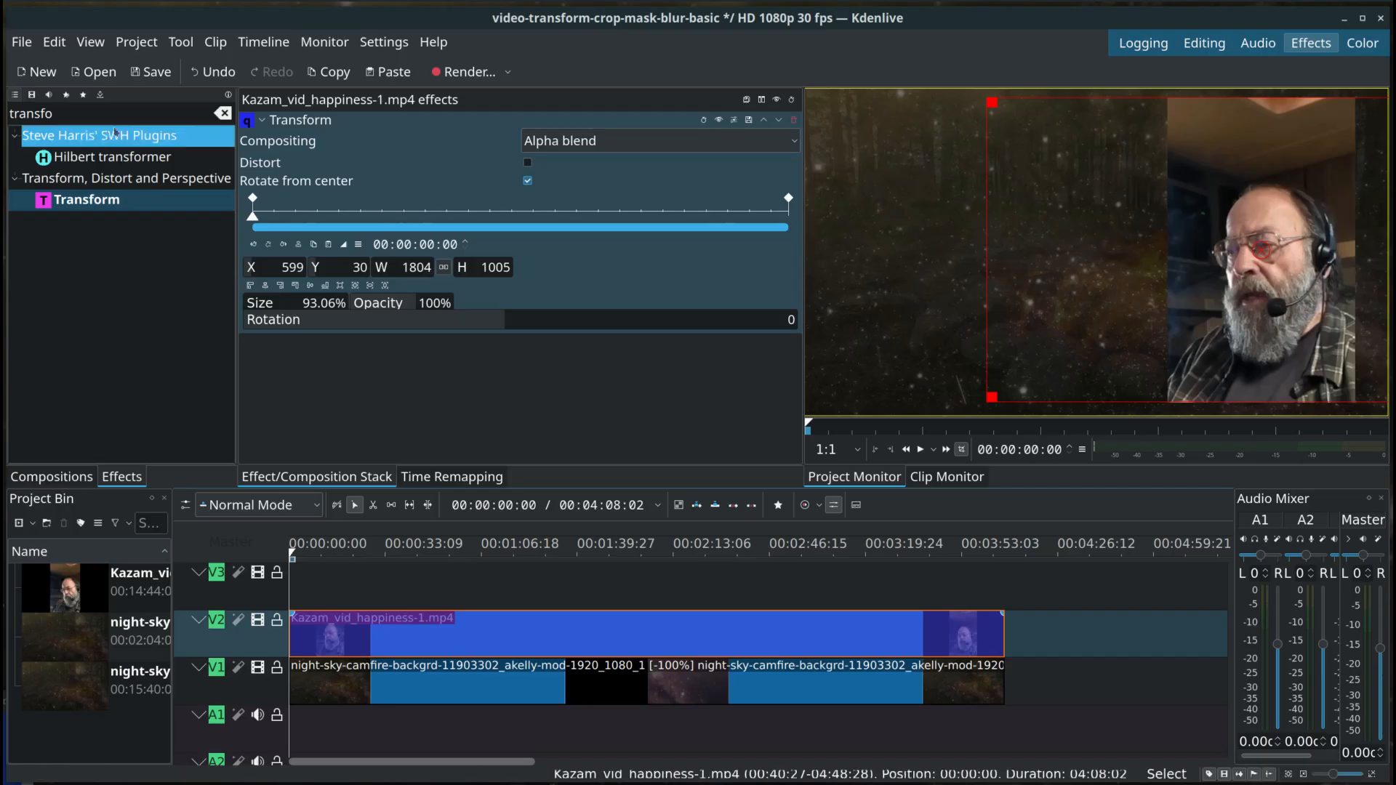
# Step: Search the effects for "crop" and apply Crop by padding to the Kazam_vid_happiness-1.mp4 clip on V2
pyautogui.click(223, 113)
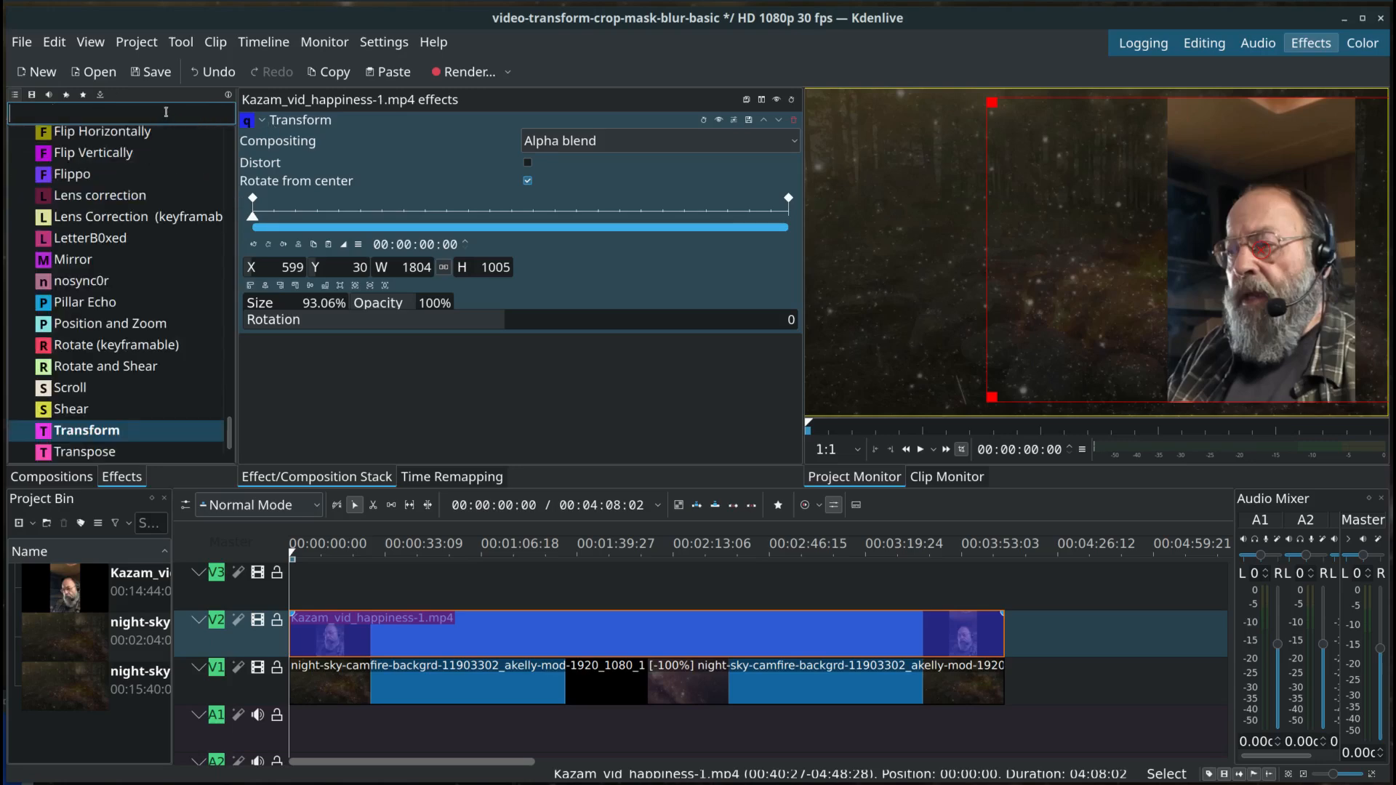
pyautogui.write('crop')
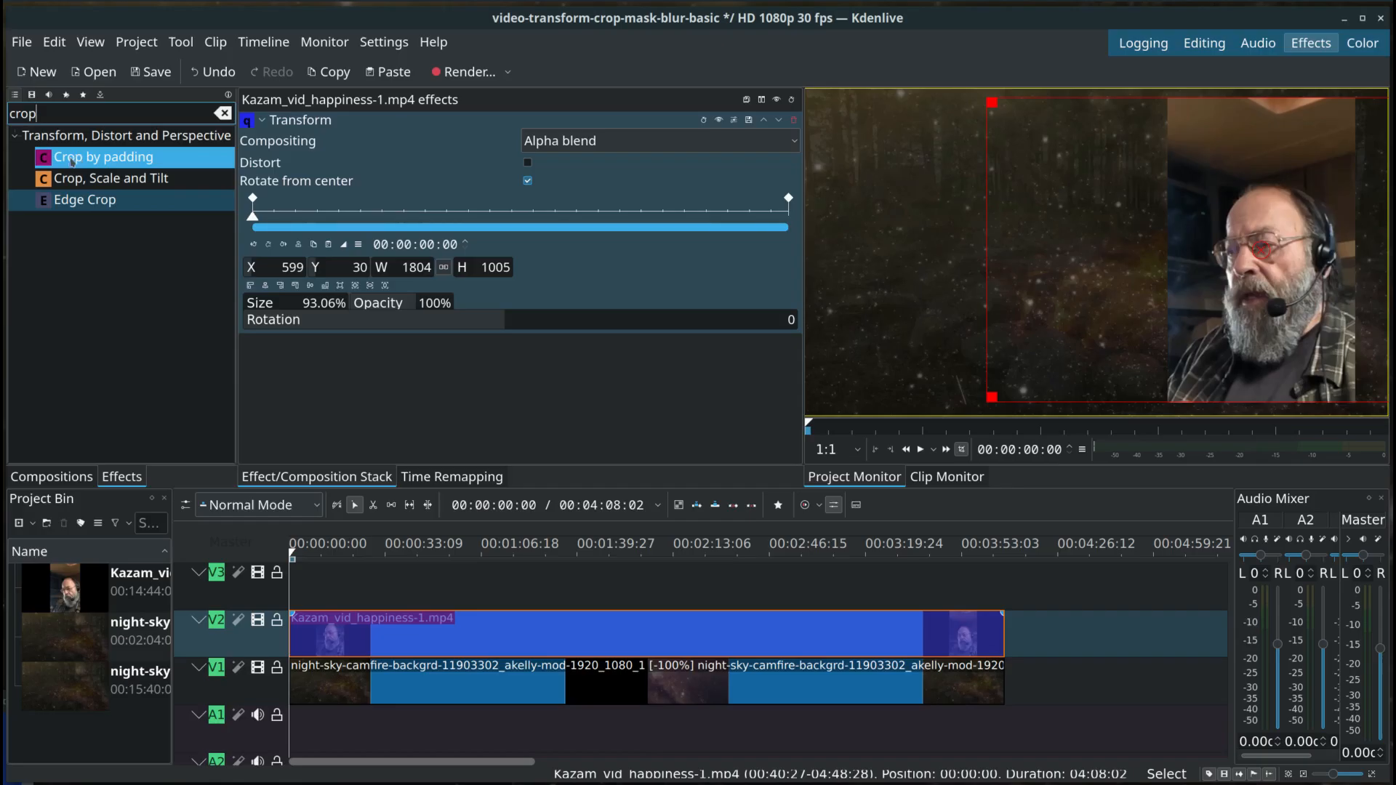
pyautogui.click(113, 162)
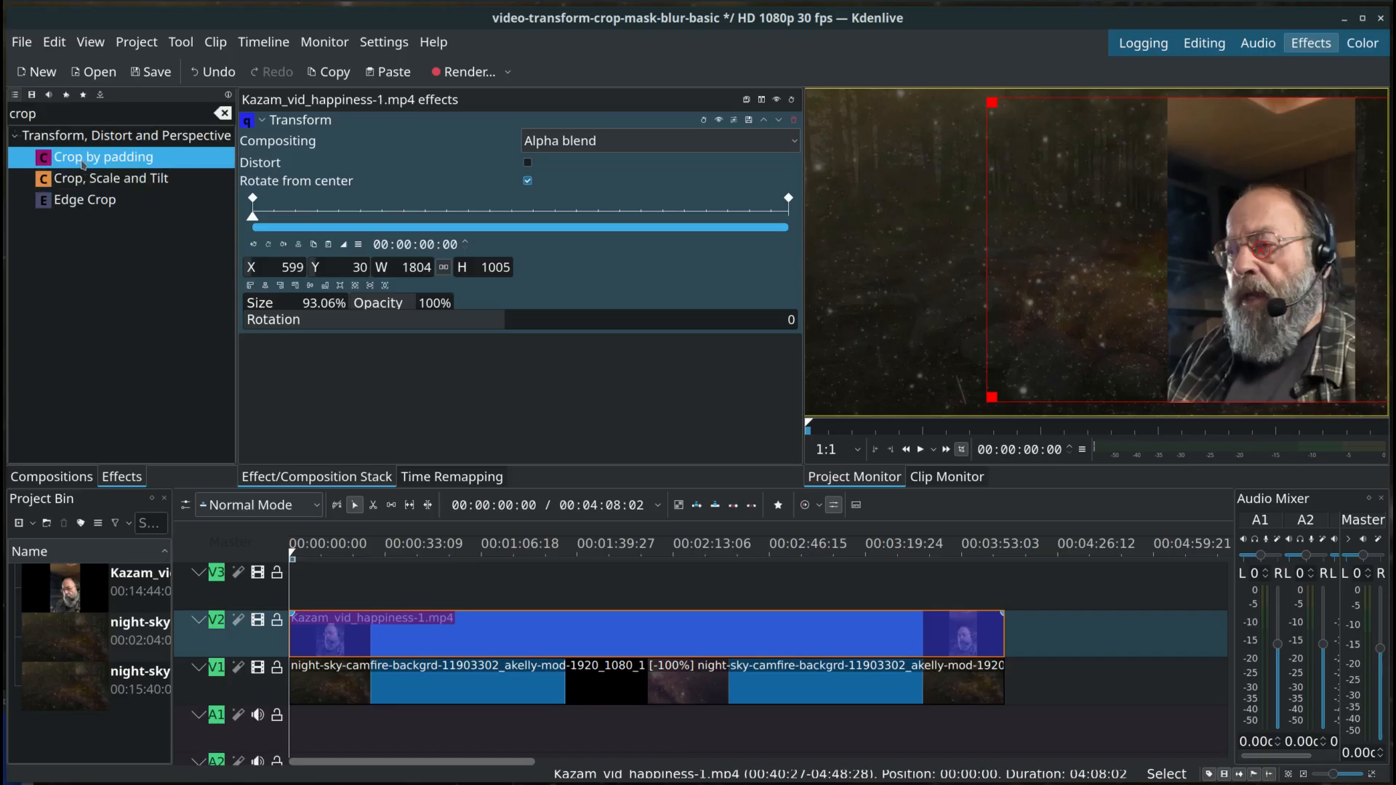
pyautogui.moveTo(83, 164); pyautogui.dragTo(96, 164)
pyautogui.moveTo(93, 160); pyautogui.dragTo(395, 644)
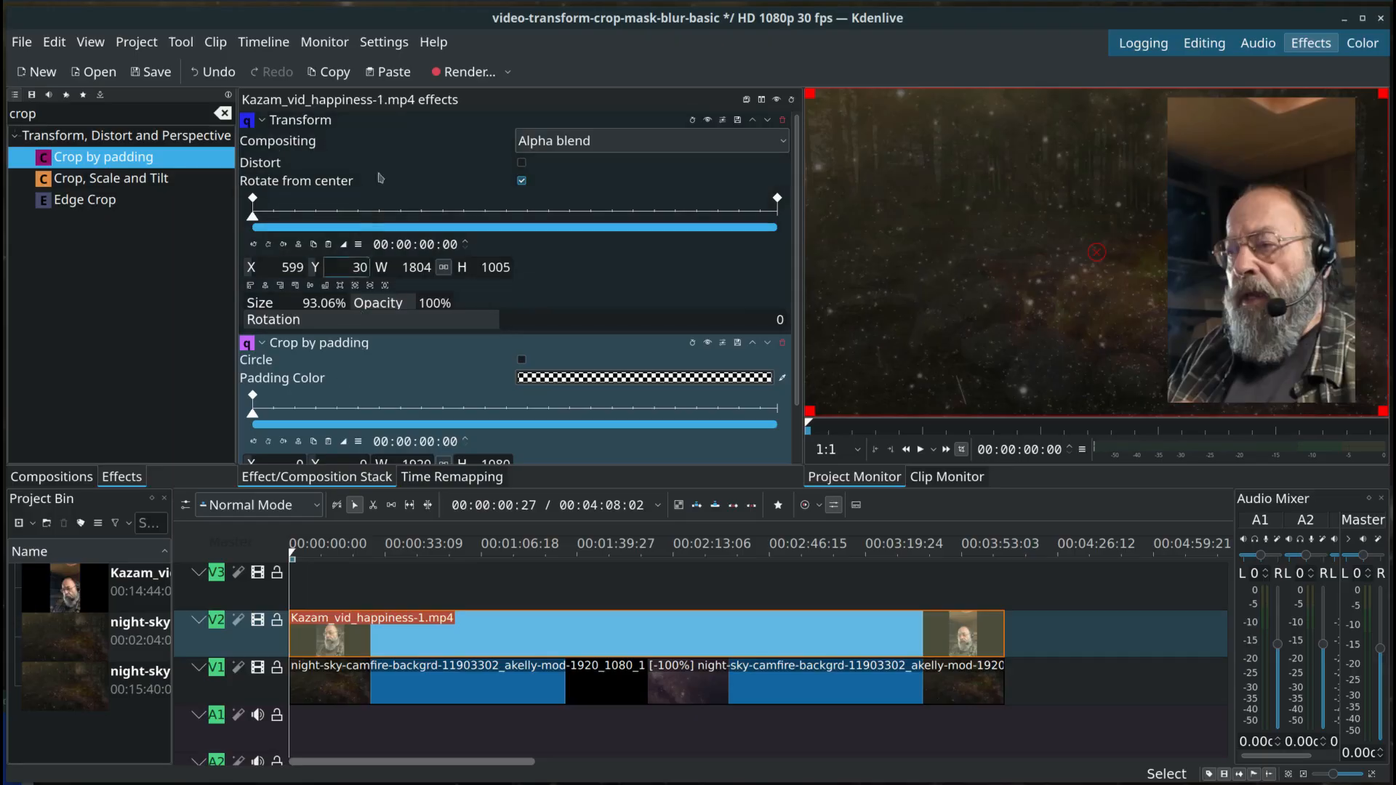
# Step: Examine the Transform and Crop by padding settings together in the effect stack, with the playhead at 00:00:40:19
pyautogui.click(262, 121)
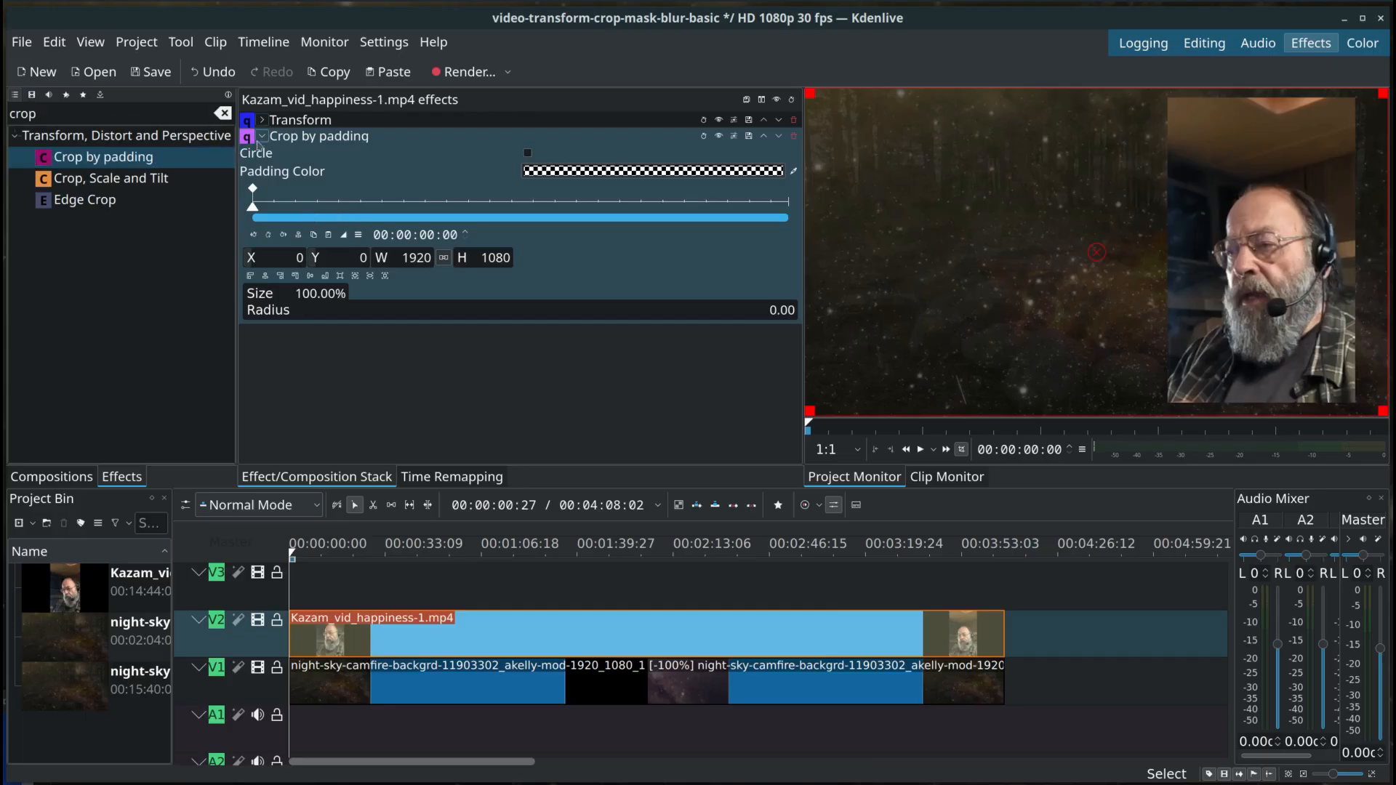
pyautogui.click(263, 120)
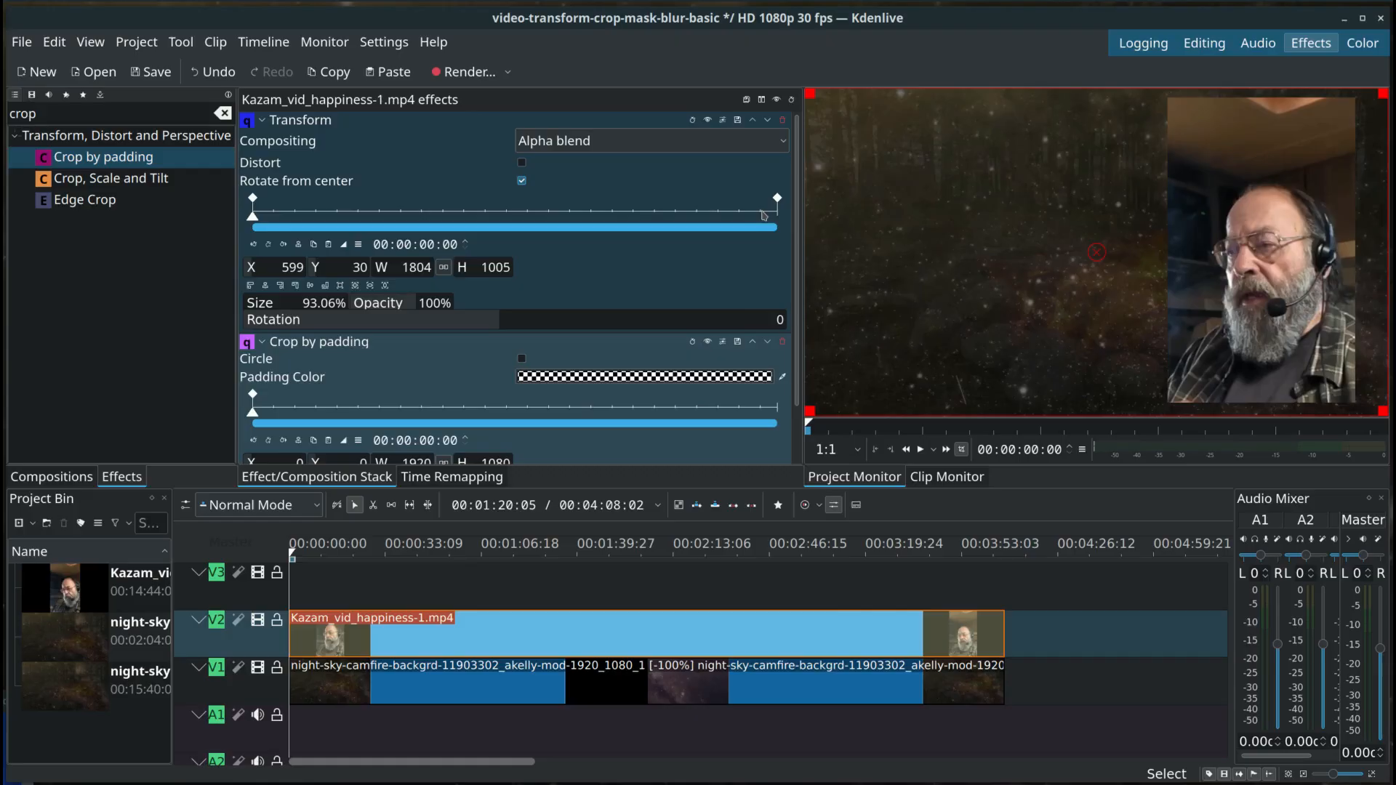
pyautogui.click(339, 198)
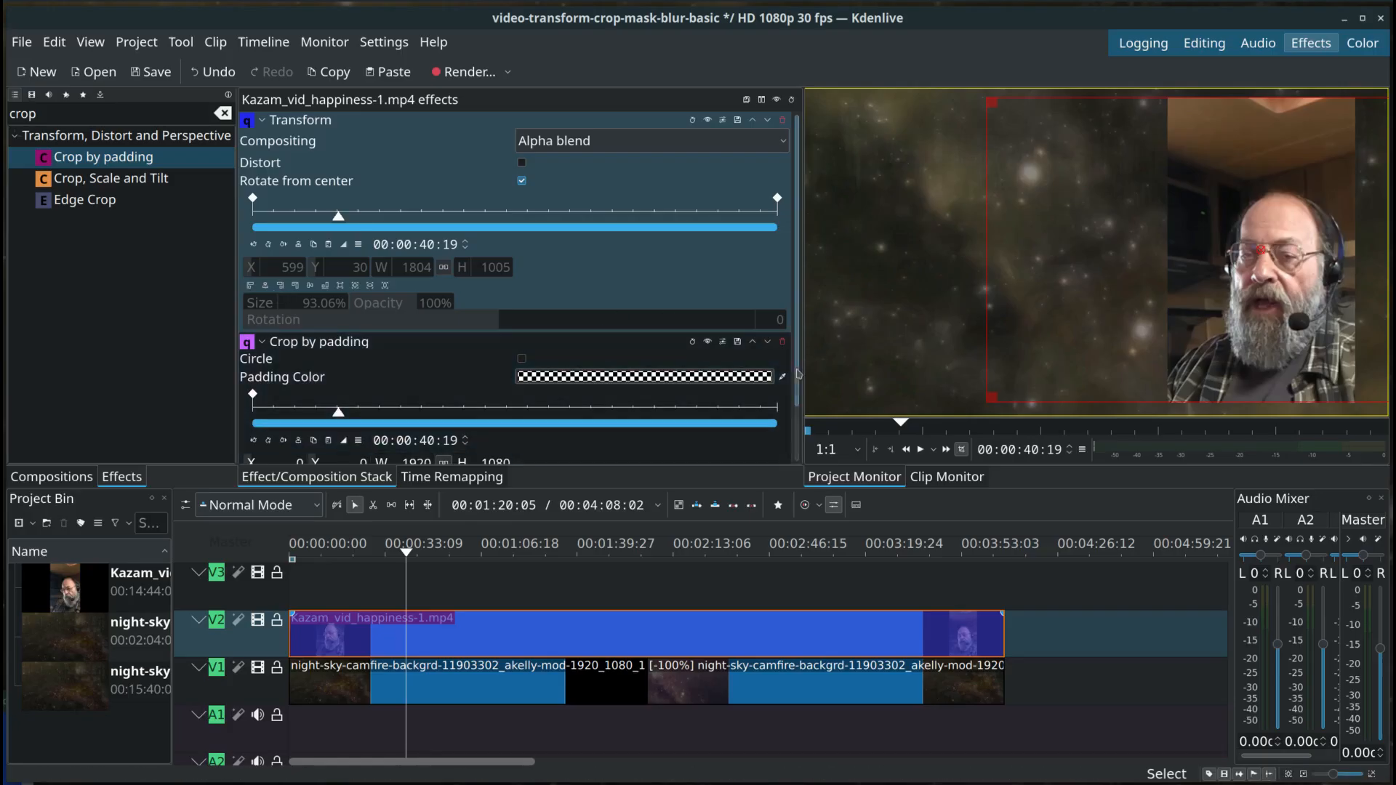
pyautogui.moveTo(798, 374); pyautogui.dragTo(804, 410)
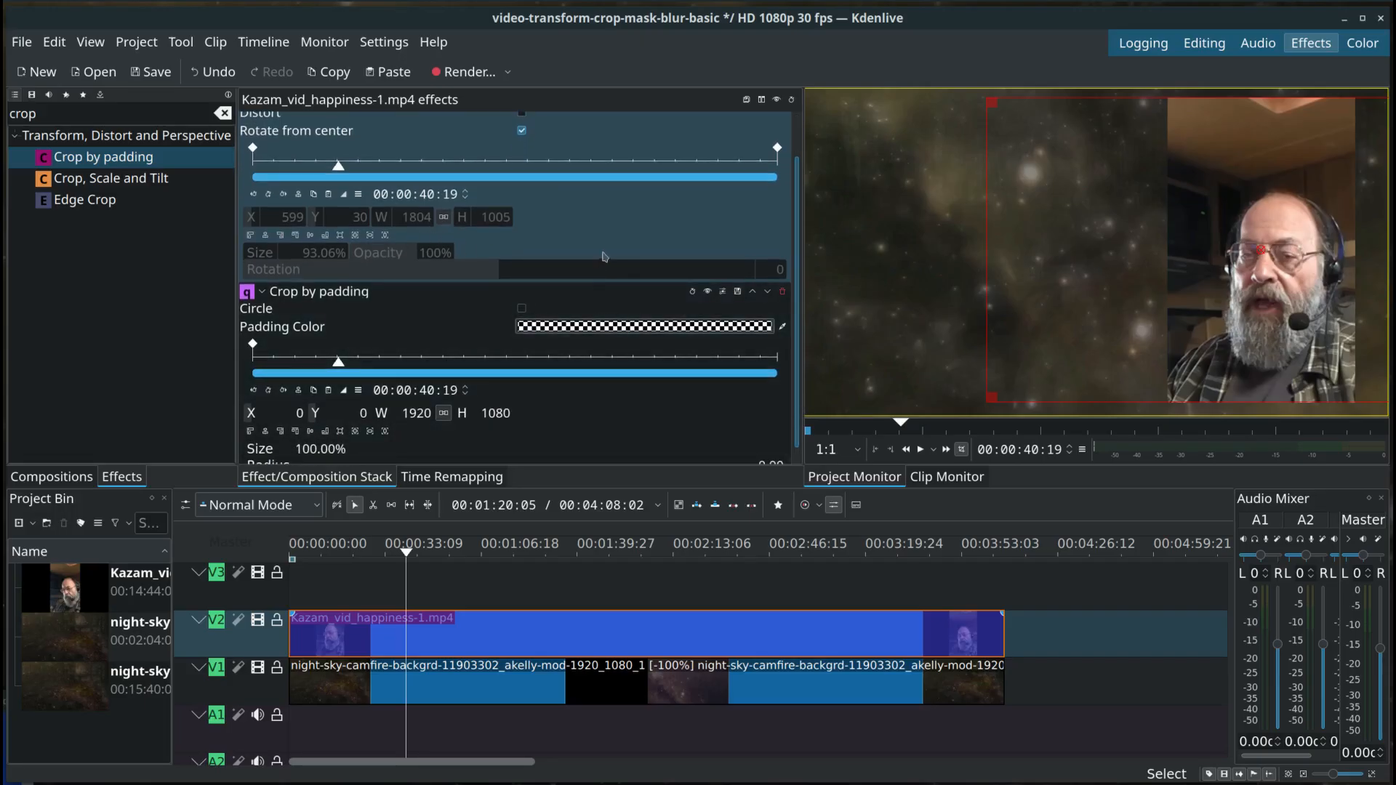
pyautogui.scroll(1, 603, 255)
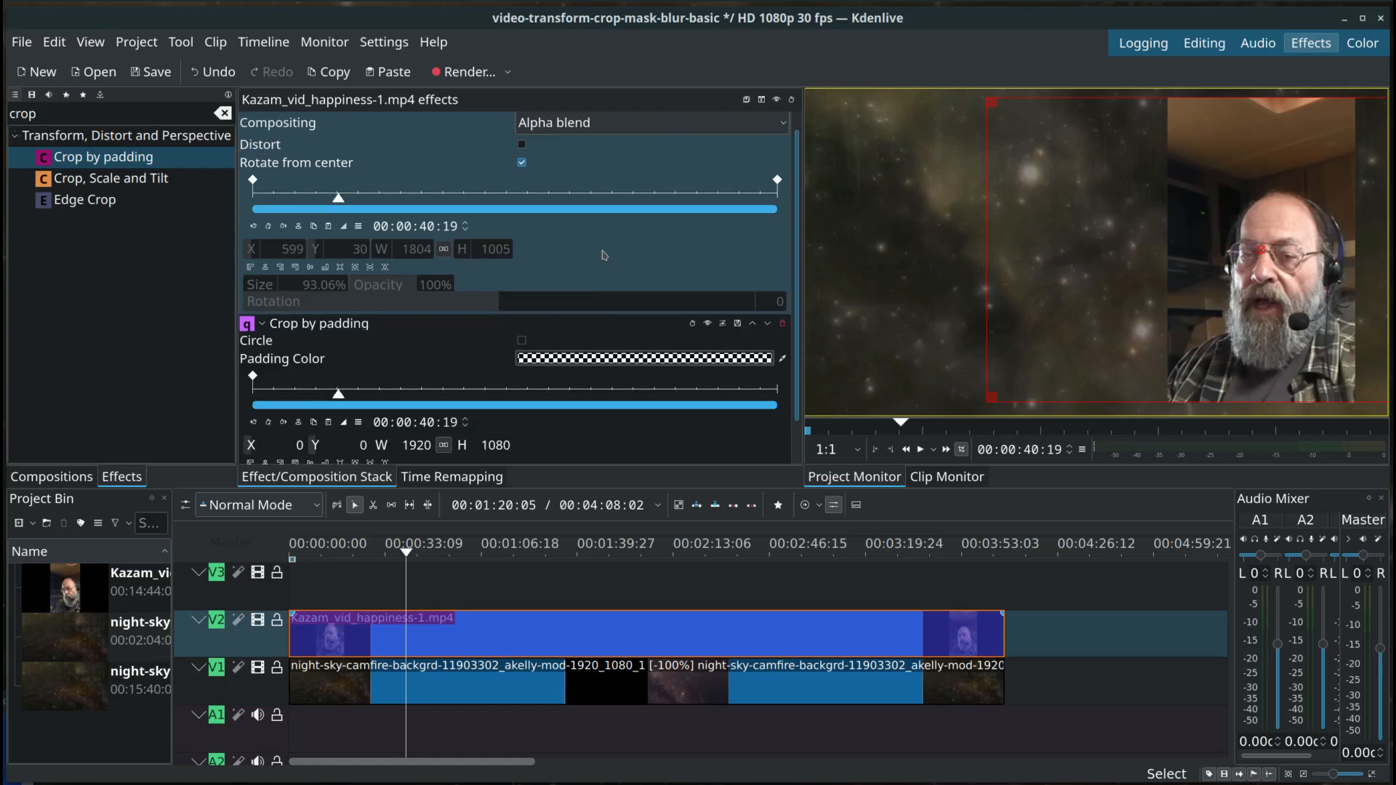
pyautogui.scroll(-1, 602, 255)
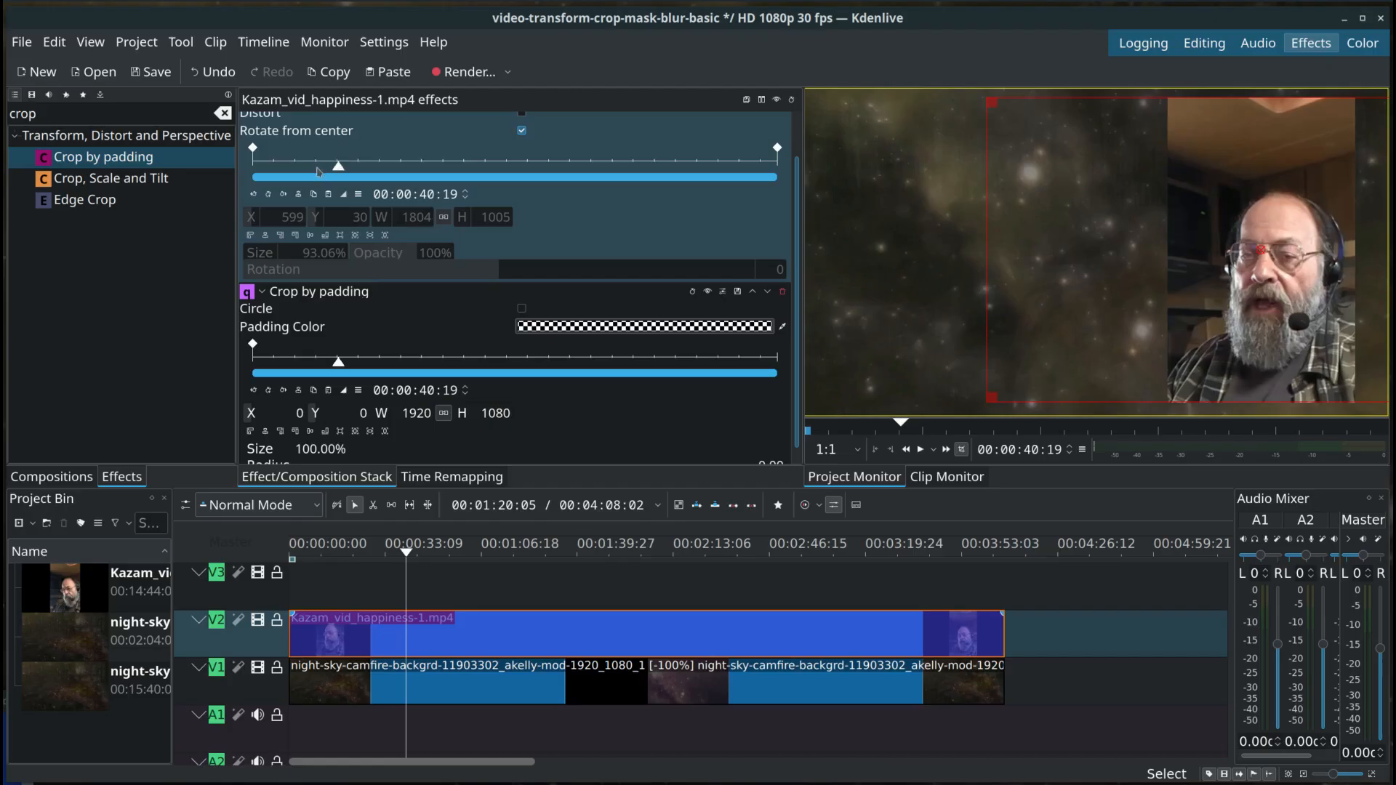
# Step: Move the playhead to 00:00:44:06 and try sampling the Crop by padding color from the screen
pyautogui.click(317, 169)
pyautogui.click(347, 171)
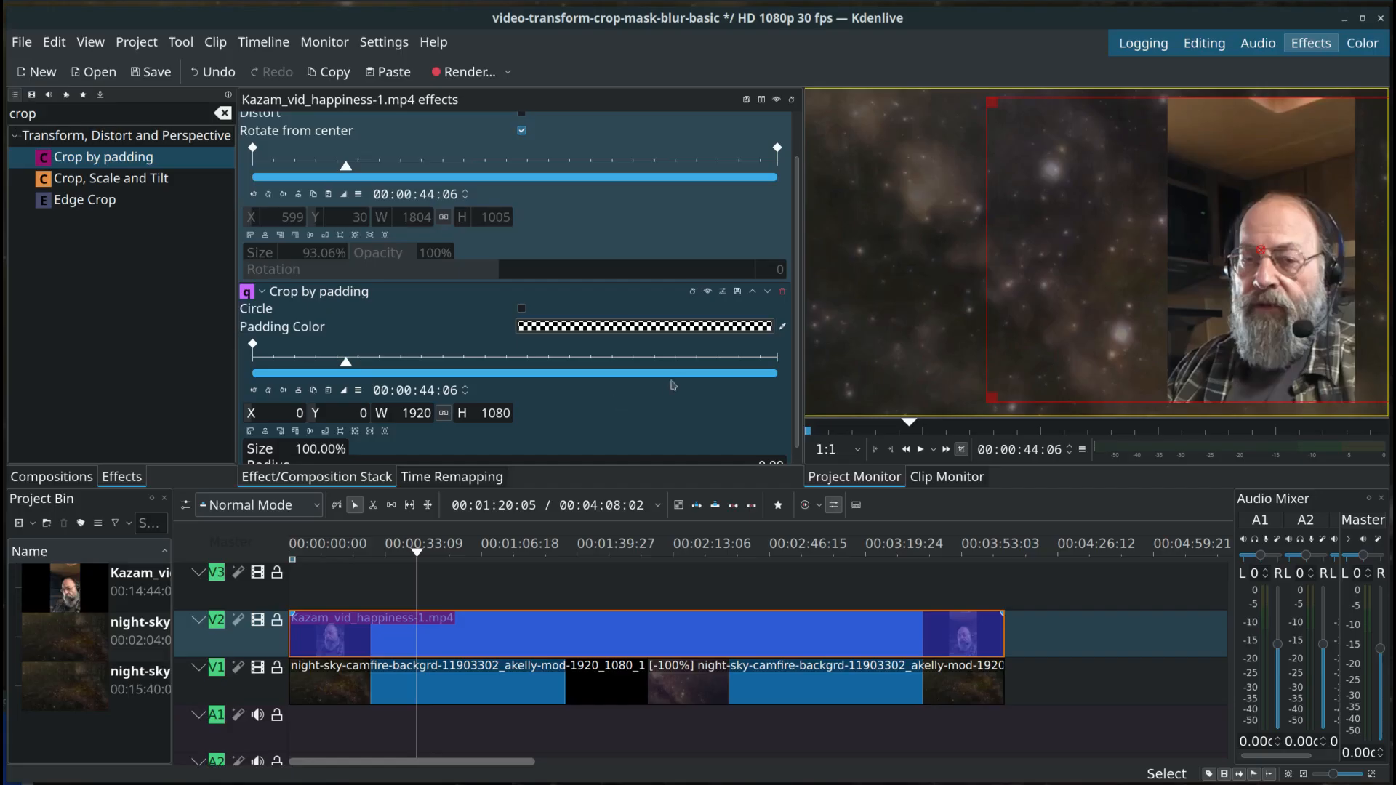
pyautogui.click(782, 328)
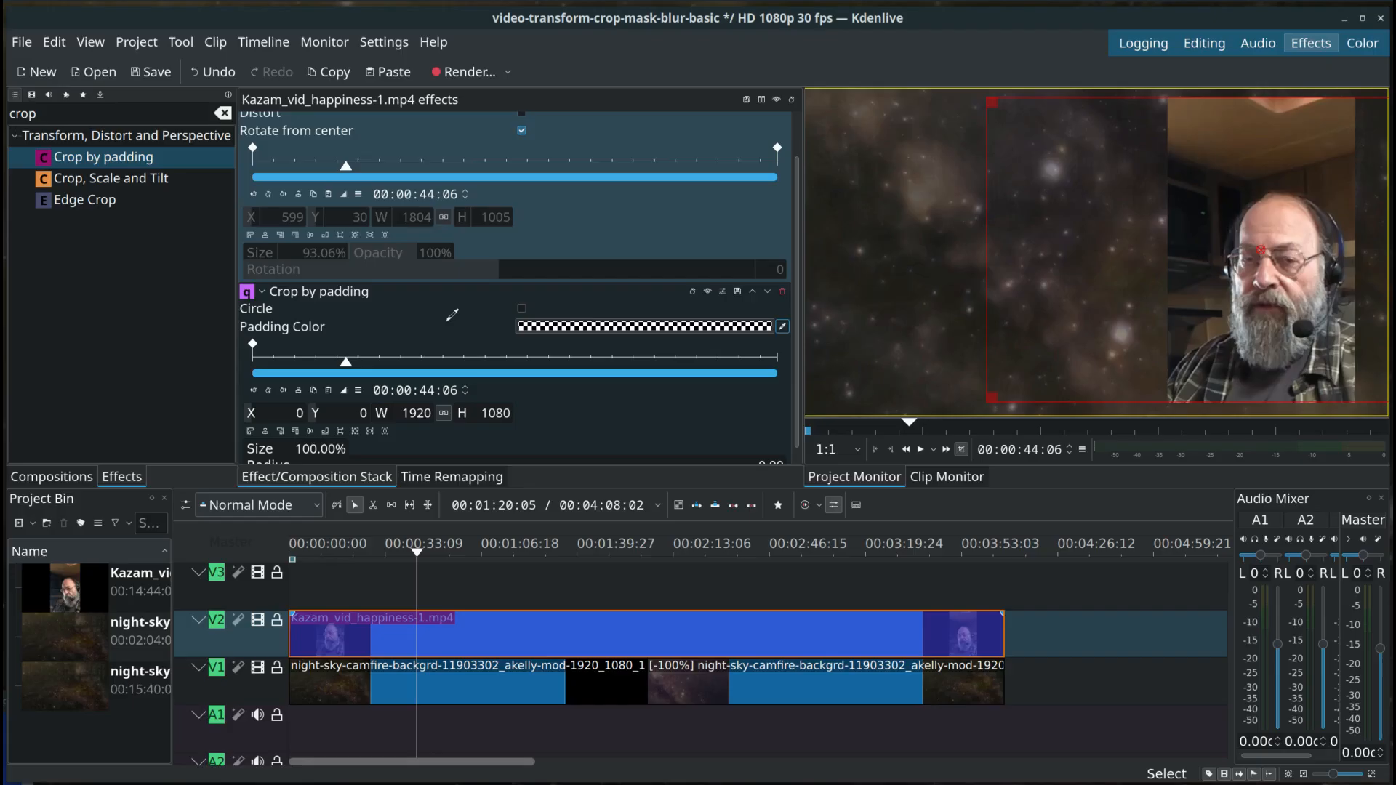
pyautogui.press('Escape')
pyautogui.click(618, 331)
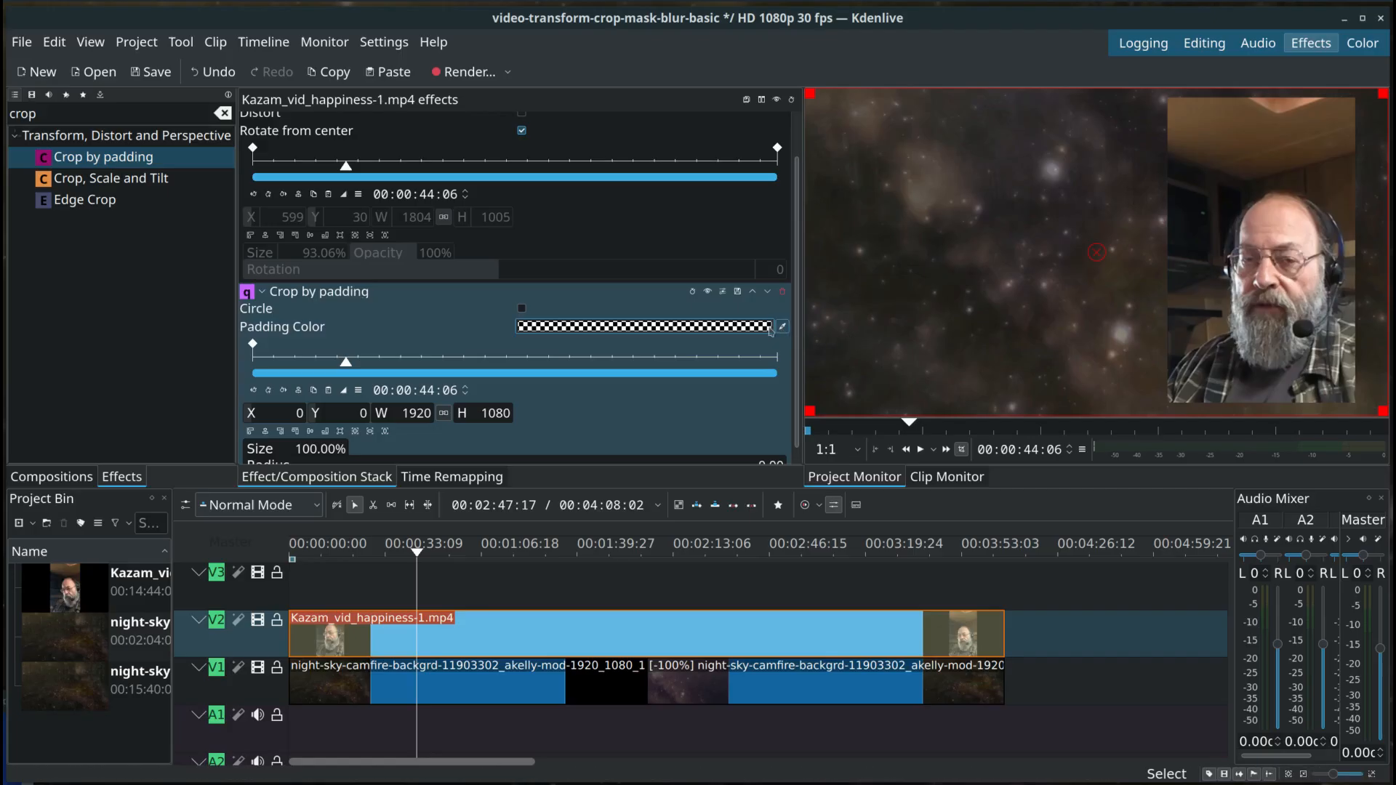
# Step: Set the Crop by padding effect's Padding Color to the darkest red swatch
pyautogui.click(730, 326)
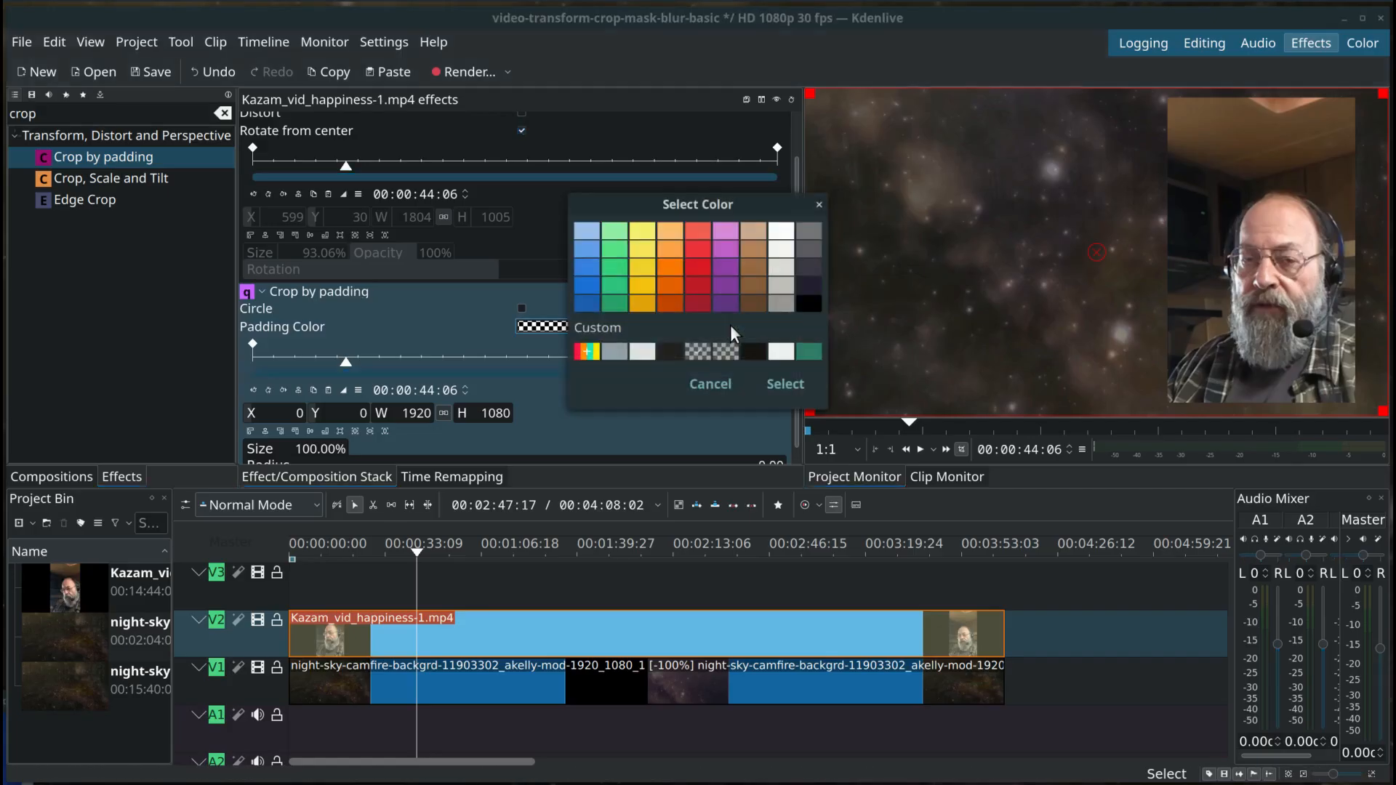
pyautogui.click(692, 301)
pyautogui.click(782, 381)
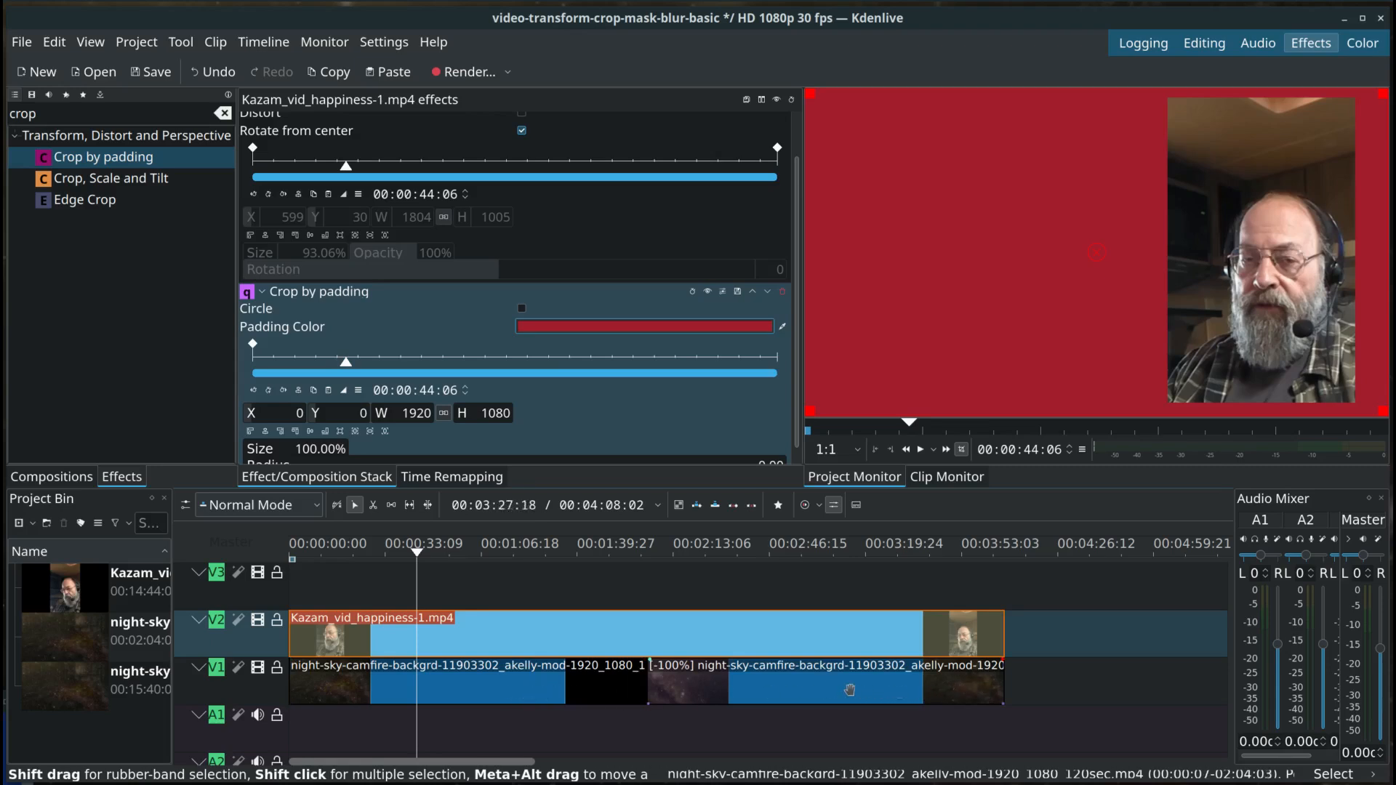
# Step: Give the Crop by padding effect a custom Padding Color of #C23B3B with its opacity reduced to fully transparent
pyautogui.click(786, 324)
pyautogui.click(710, 333)
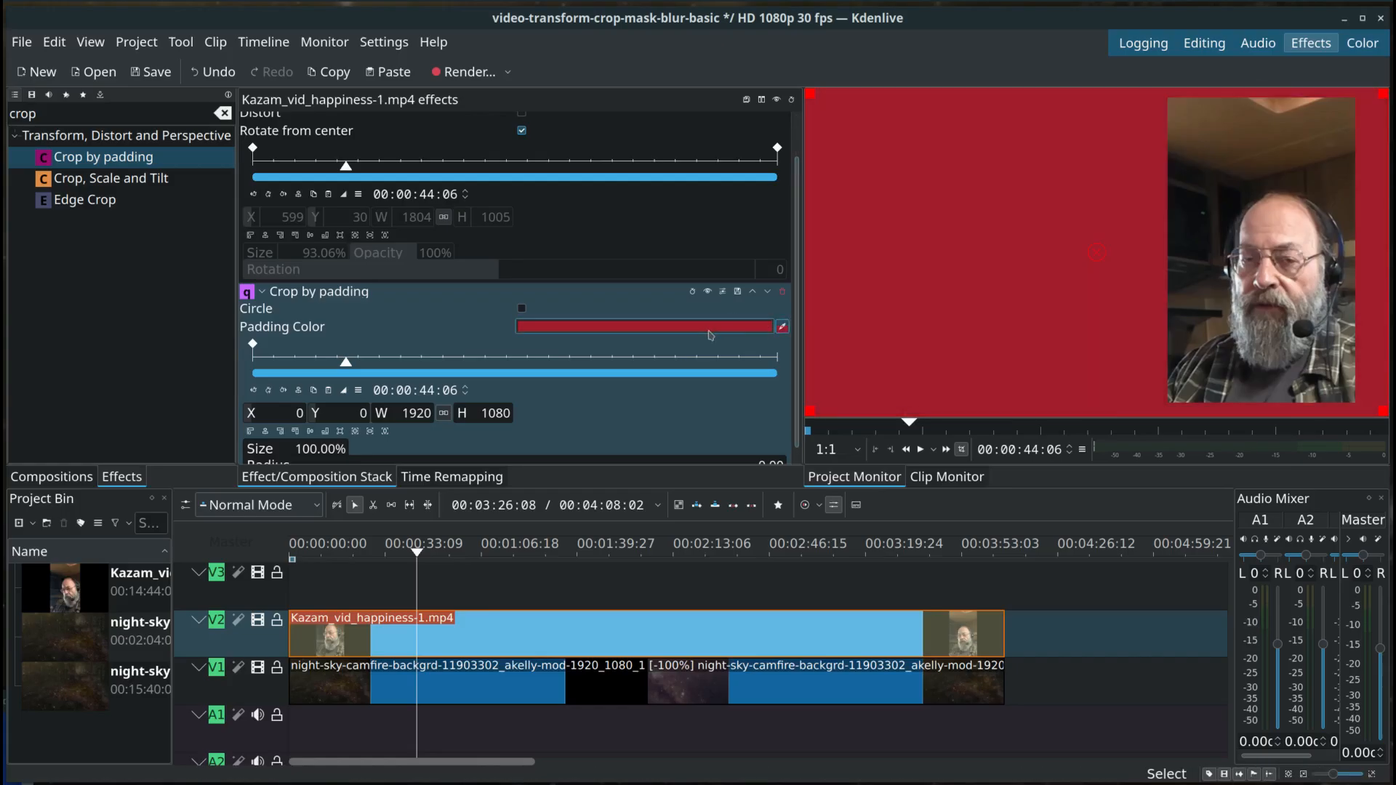
pyautogui.click(702, 329)
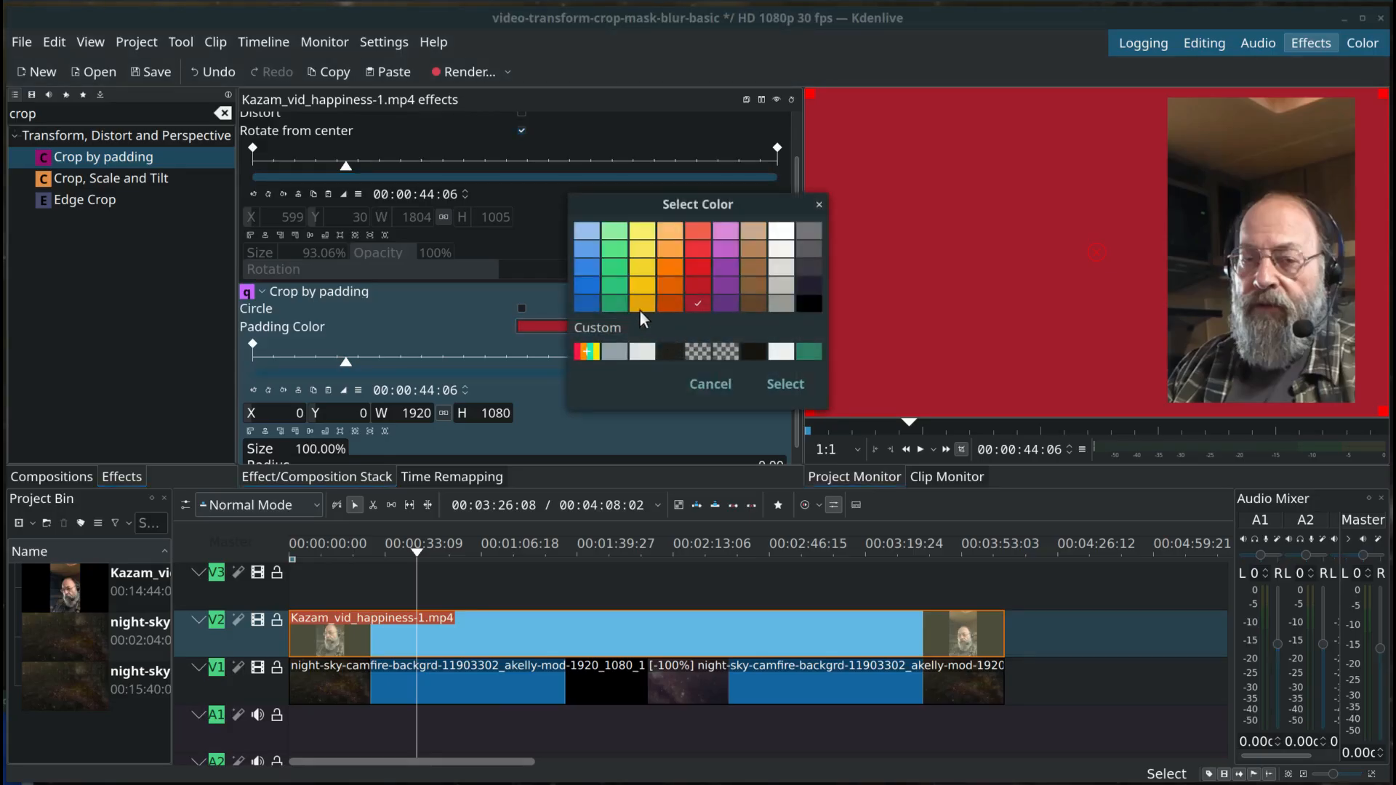
pyautogui.click(587, 352)
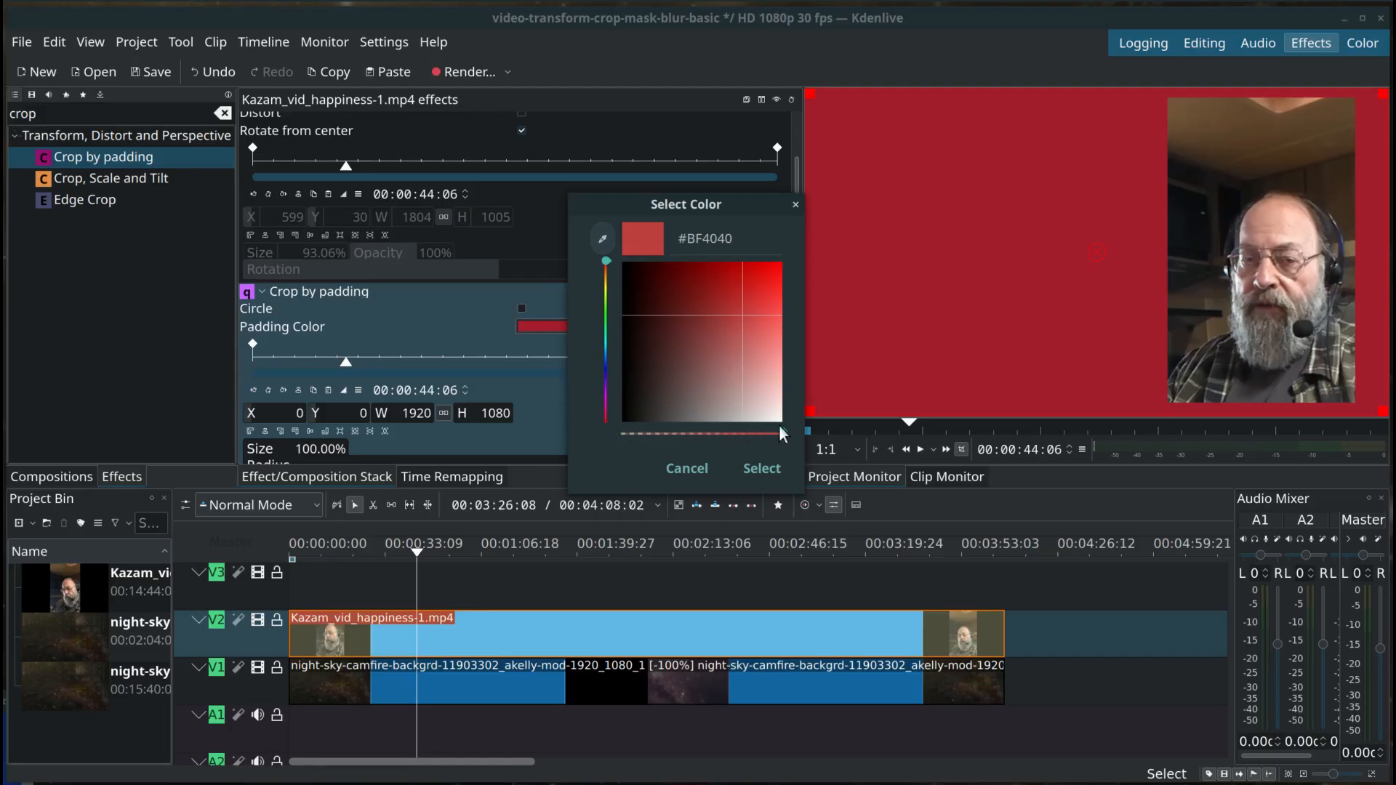
pyautogui.moveTo(748, 317)
pyautogui.mouseDown()
pyautogui.moveTo(760, 380)
pyautogui.moveTo(680, 364)
pyautogui.moveTo(704, 282)
pyautogui.moveTo(733, 288)
pyautogui.moveTo(743, 311)
pyautogui.mouseUp()
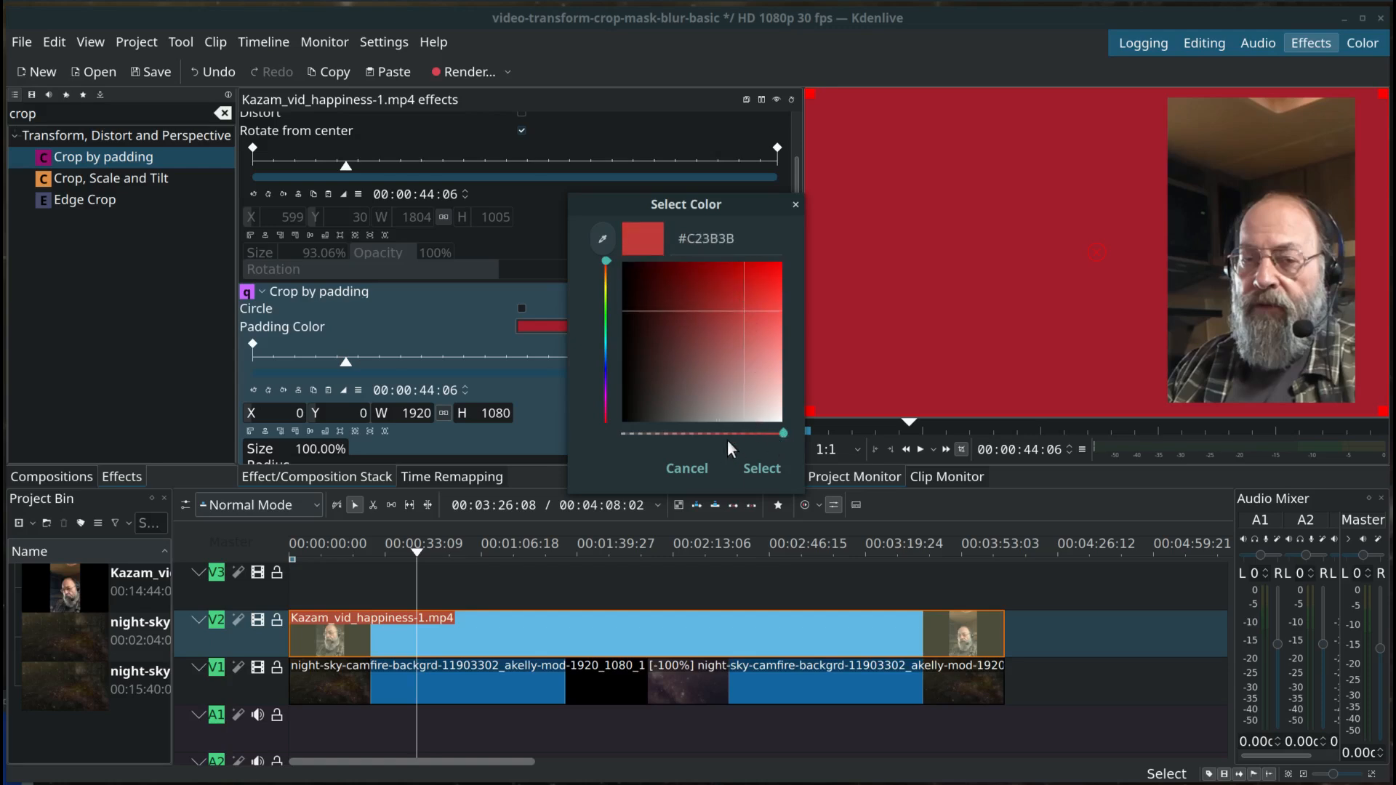
pyautogui.moveTo(780, 432); pyautogui.dragTo(634, 425)
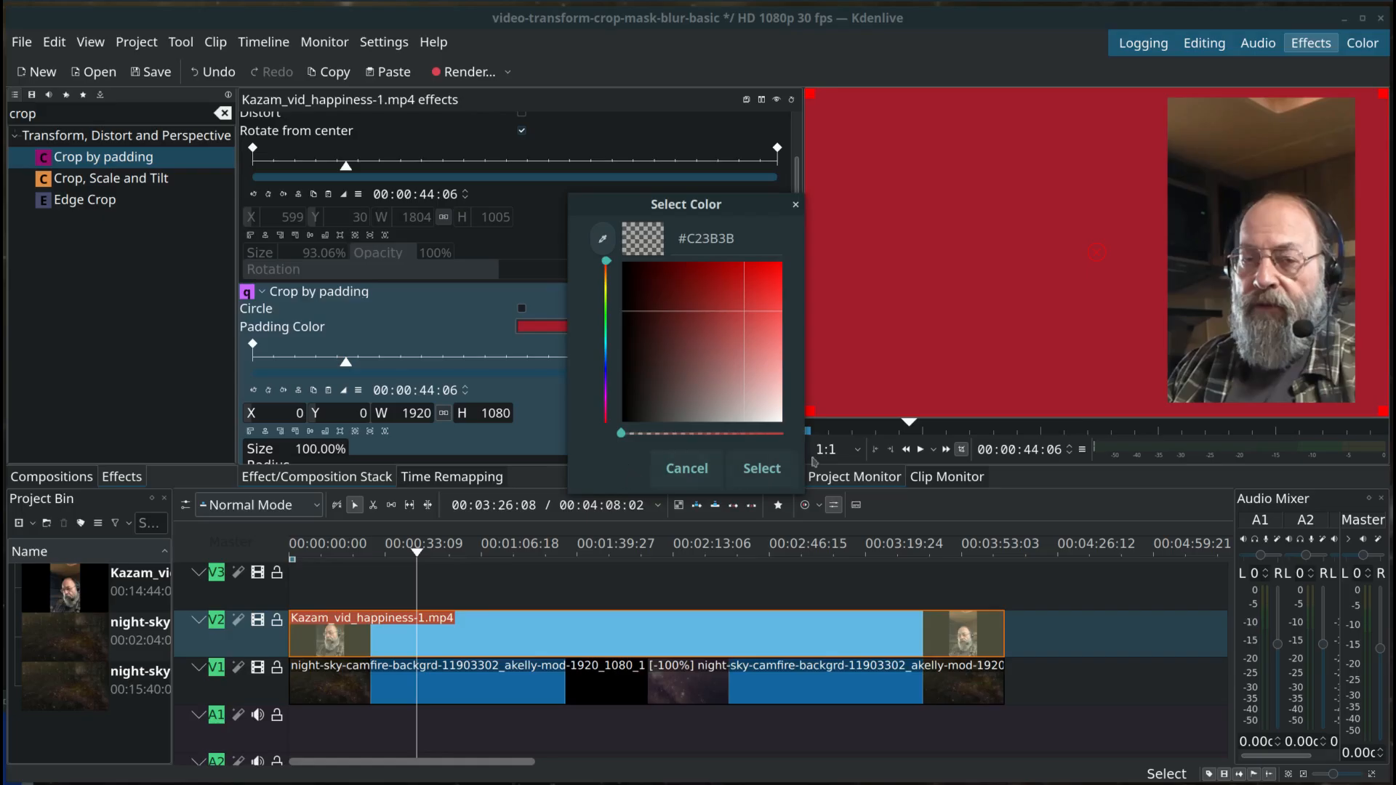
pyautogui.click(760, 468)
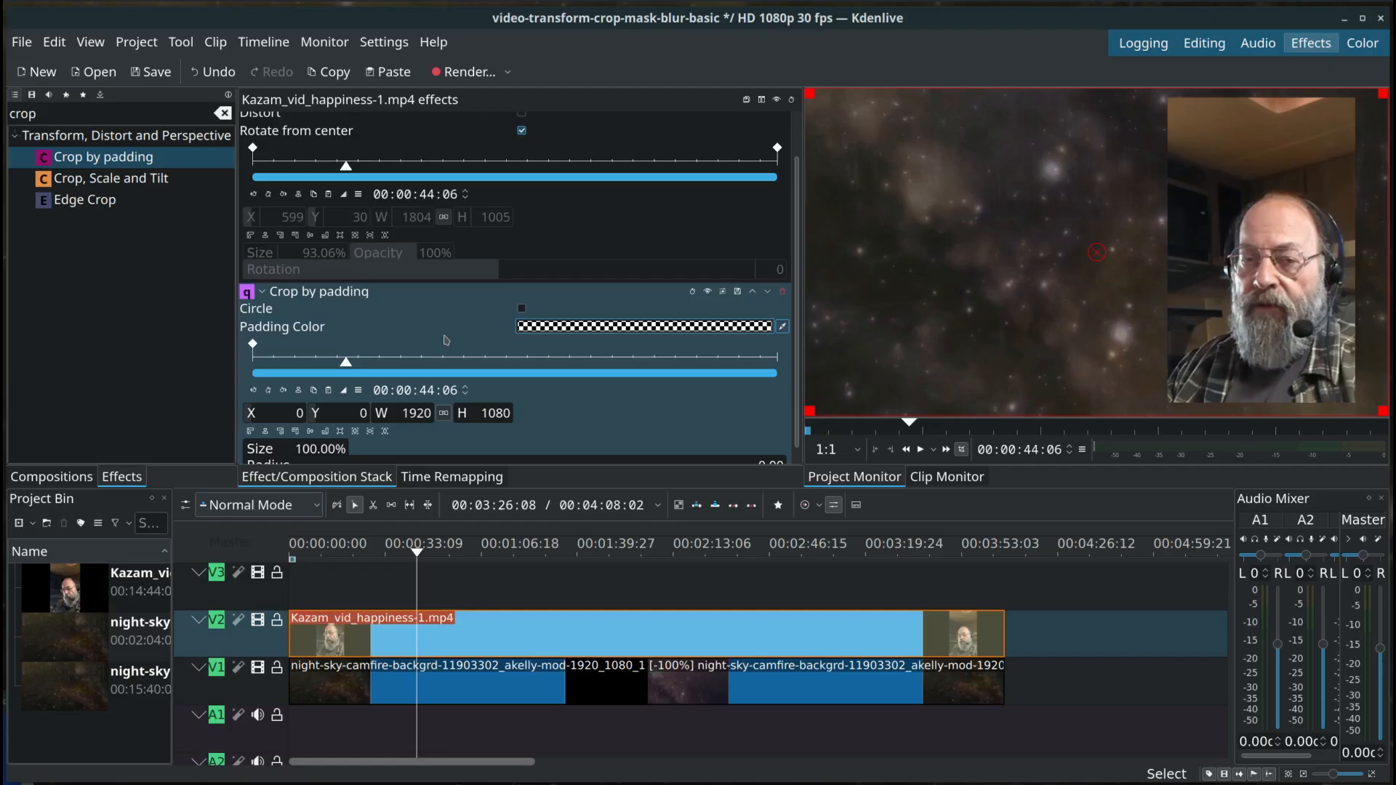
# Step: At the 00:00:00:00 Crop by padding keyframe, crop the webcam image to about X 1201, Y 185, W 719, H 816
pyautogui.click(460, 637)
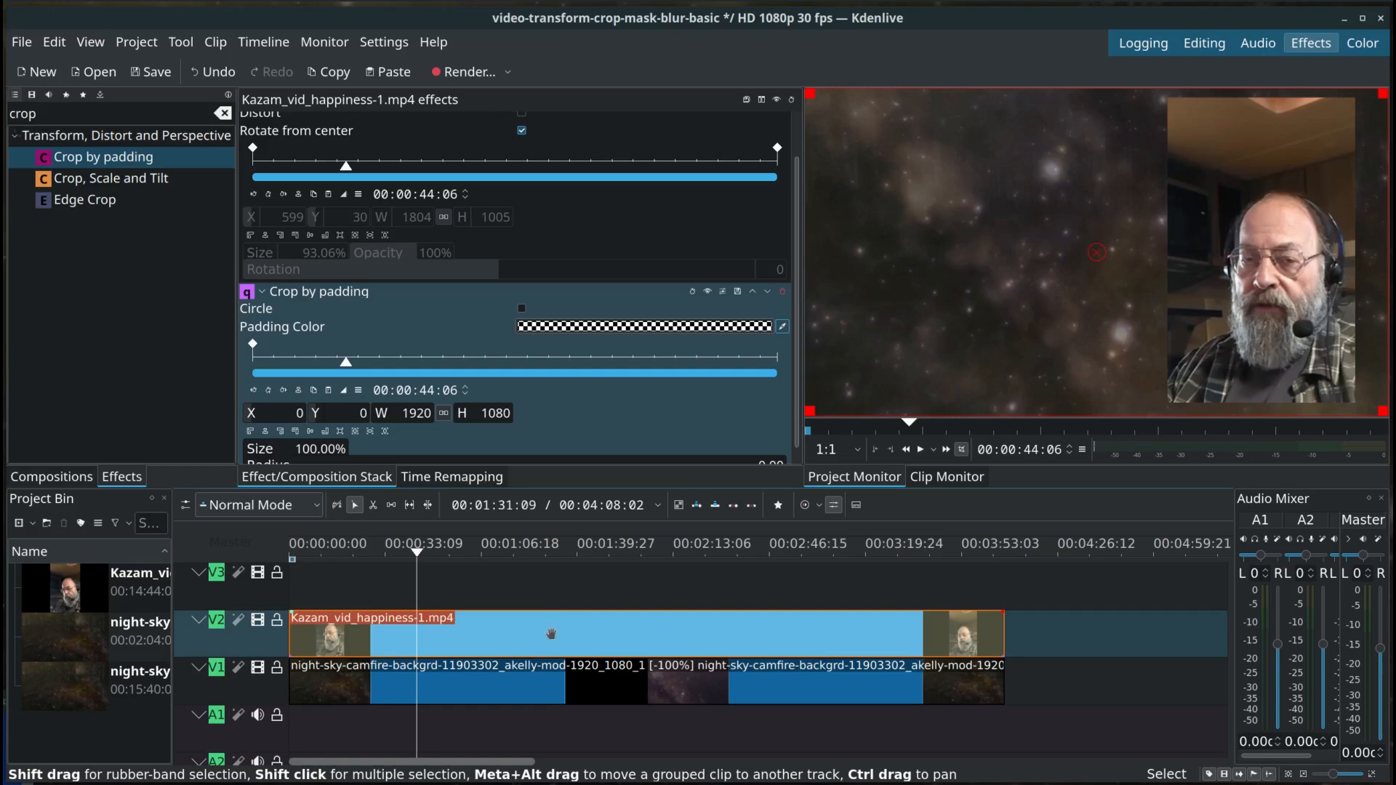
pyautogui.click(253, 345)
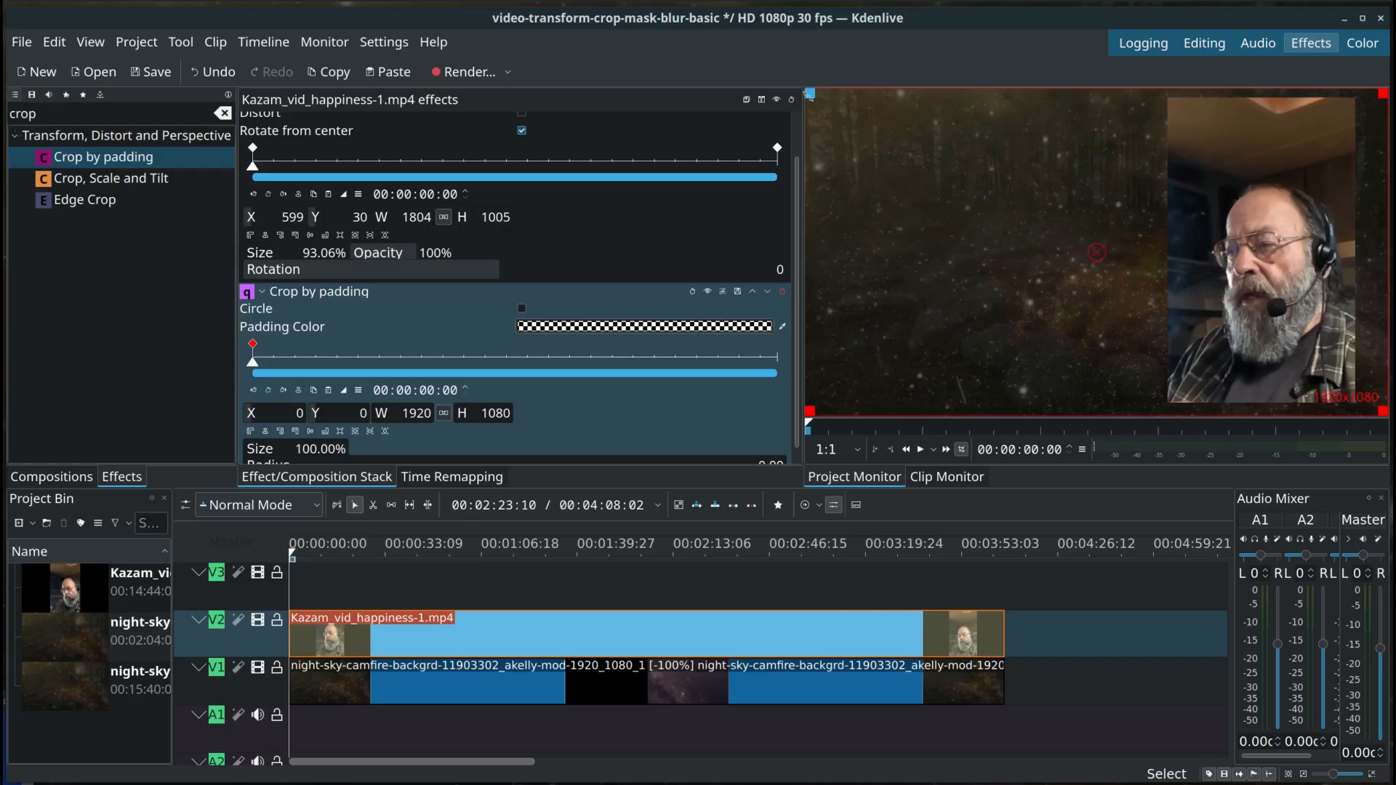
pyautogui.moveTo(810, 95); pyautogui.dragTo(1174, 153)
pyautogui.moveTo(1176, 154)
pyautogui.mouseDown()
pyautogui.moveTo(1189, 157)
pyautogui.moveTo(1175, 151)
pyautogui.mouseUp()
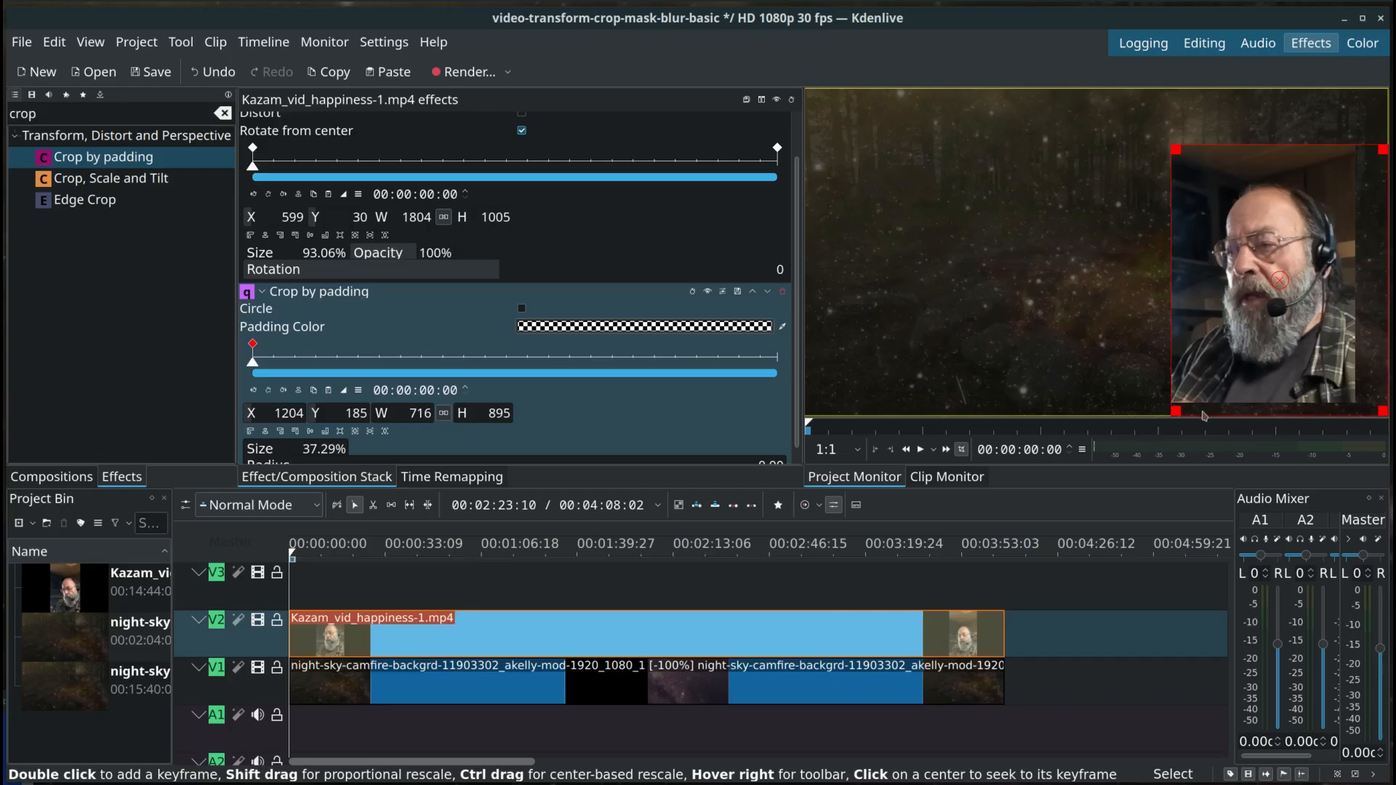
pyautogui.moveTo(1175, 411); pyautogui.dragTo(1174, 386)
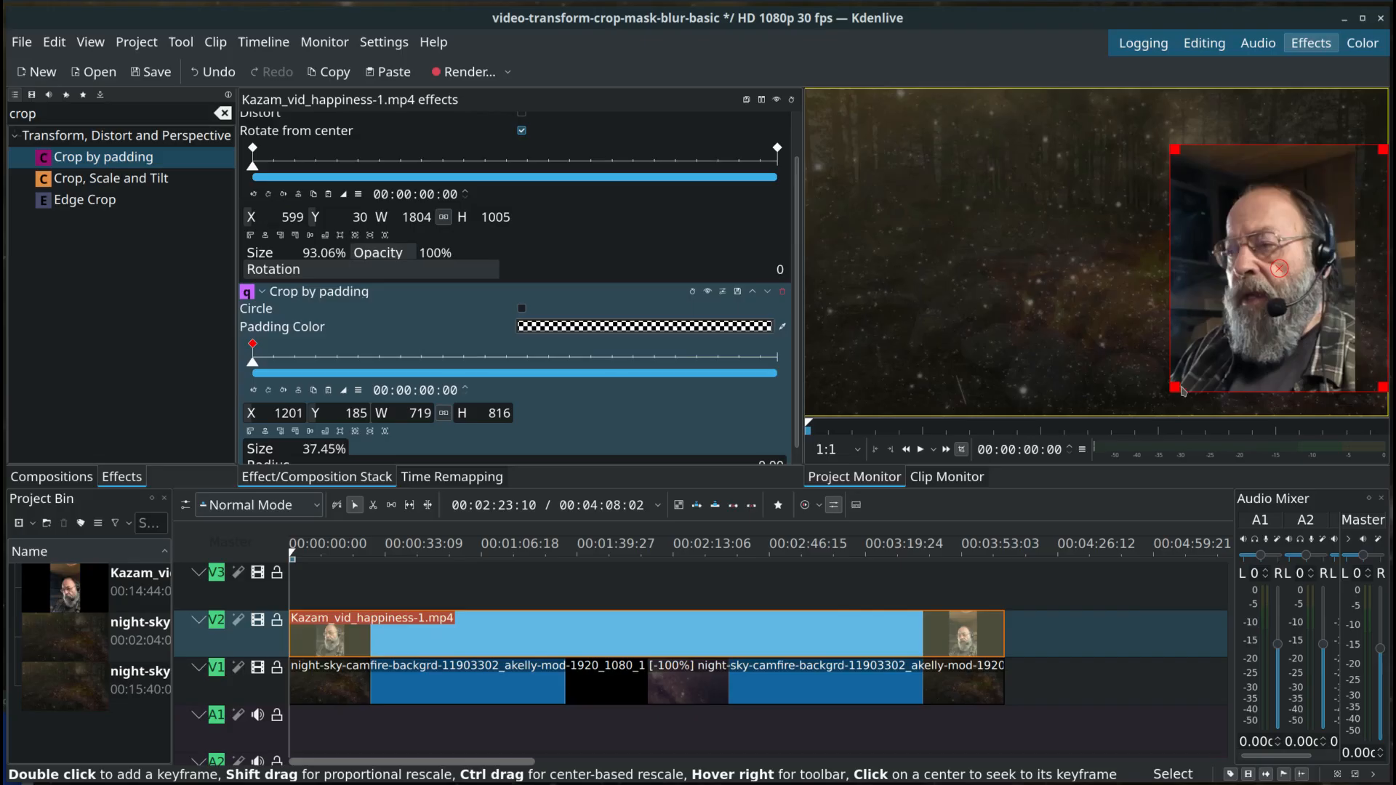
# Step: Move the monitor's overlay toolbar away from the crop corner and resize the crop rectangle to about W 606, H 843
pyautogui.moveTo(1373, 320)
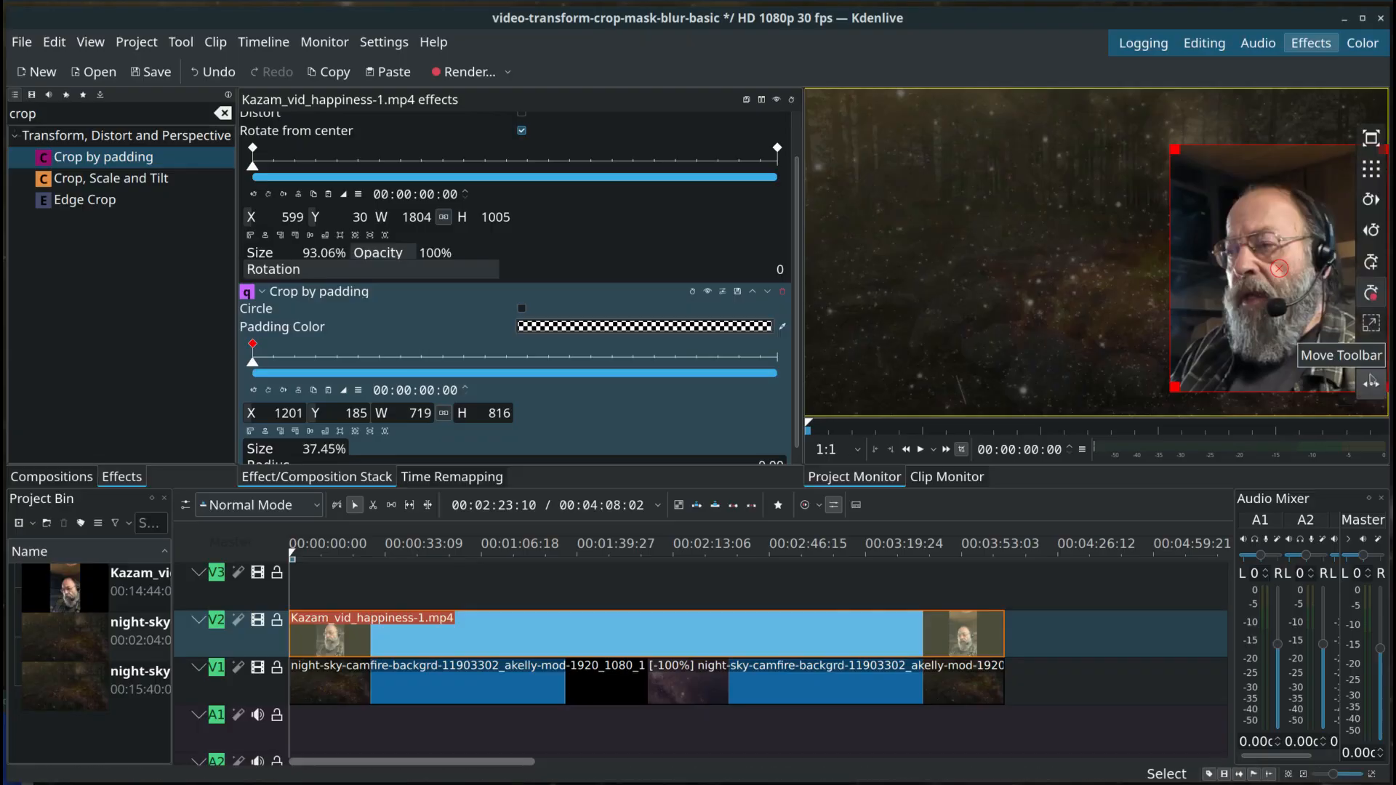
pyautogui.click(1372, 387)
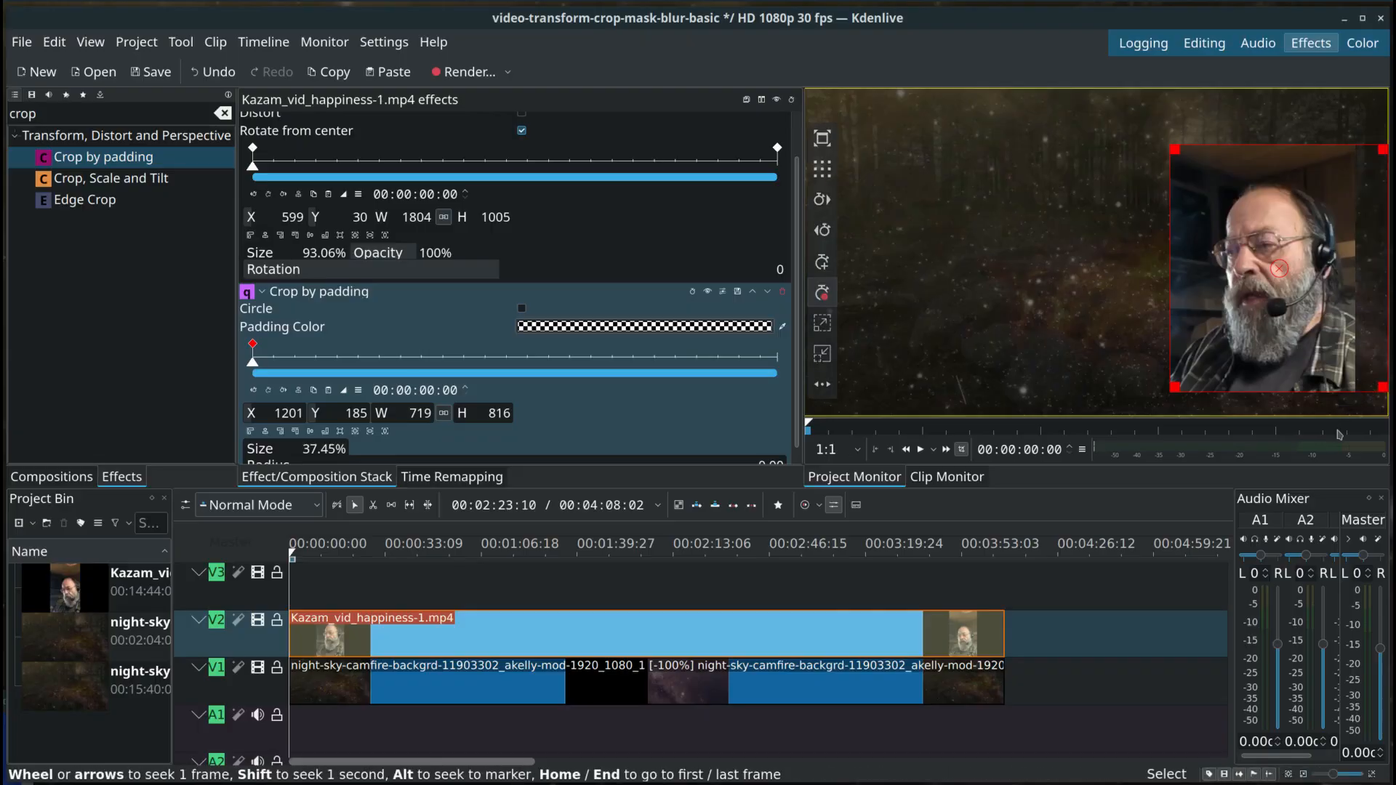
pyautogui.moveTo(1384, 387); pyautogui.dragTo(1349, 395)
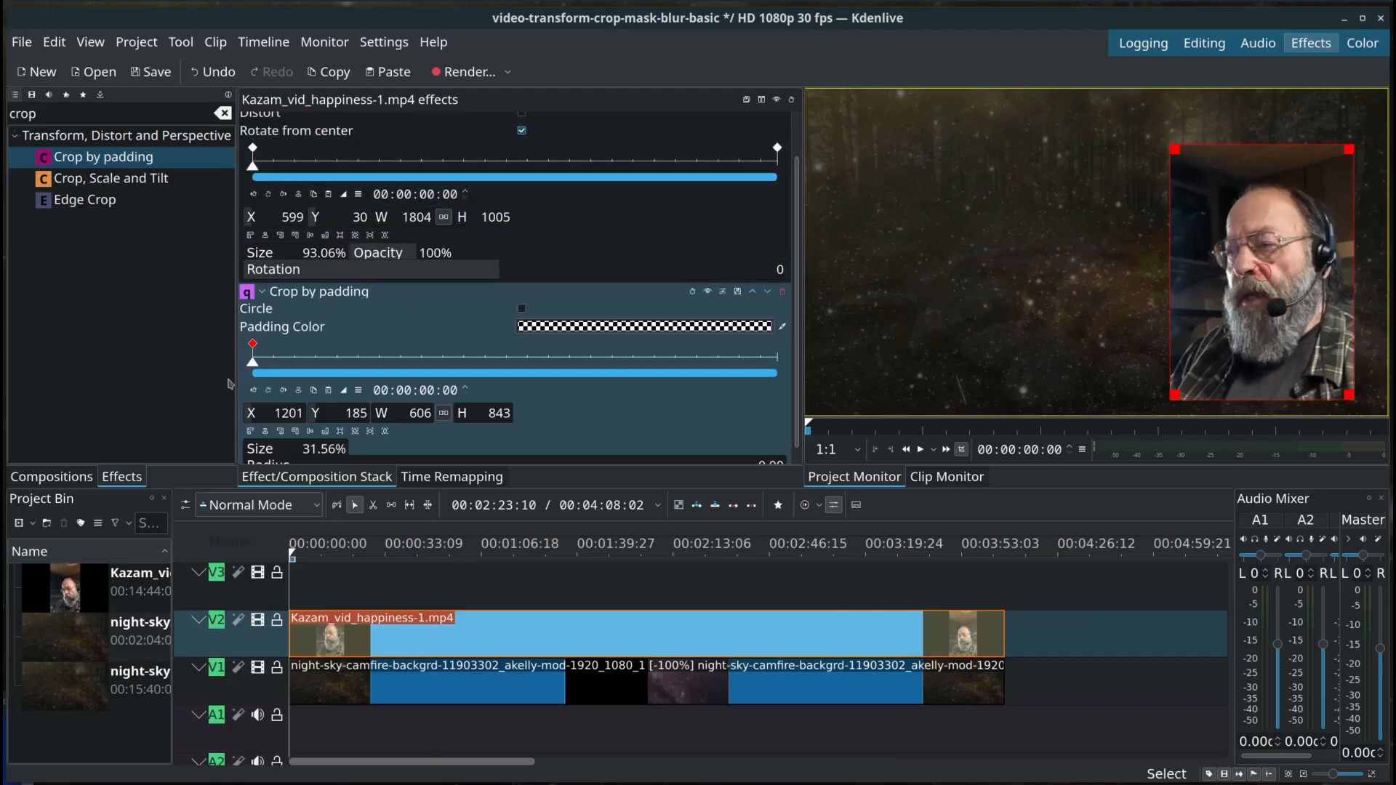
# Step: Copy the first Crop by padding keyframe and add a keyframe to that effect at 00:04:08:01
pyautogui.click(314, 391)
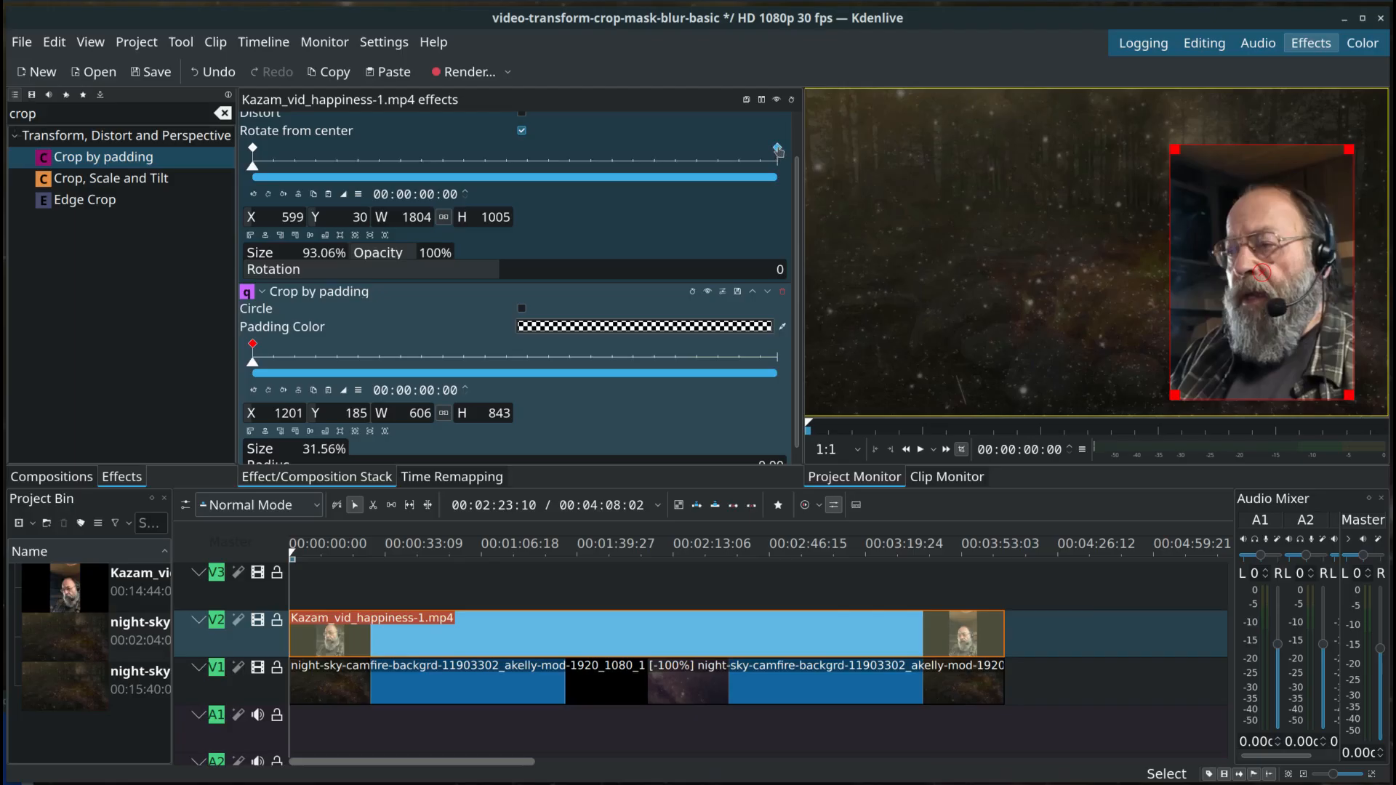
pyautogui.click(777, 148)
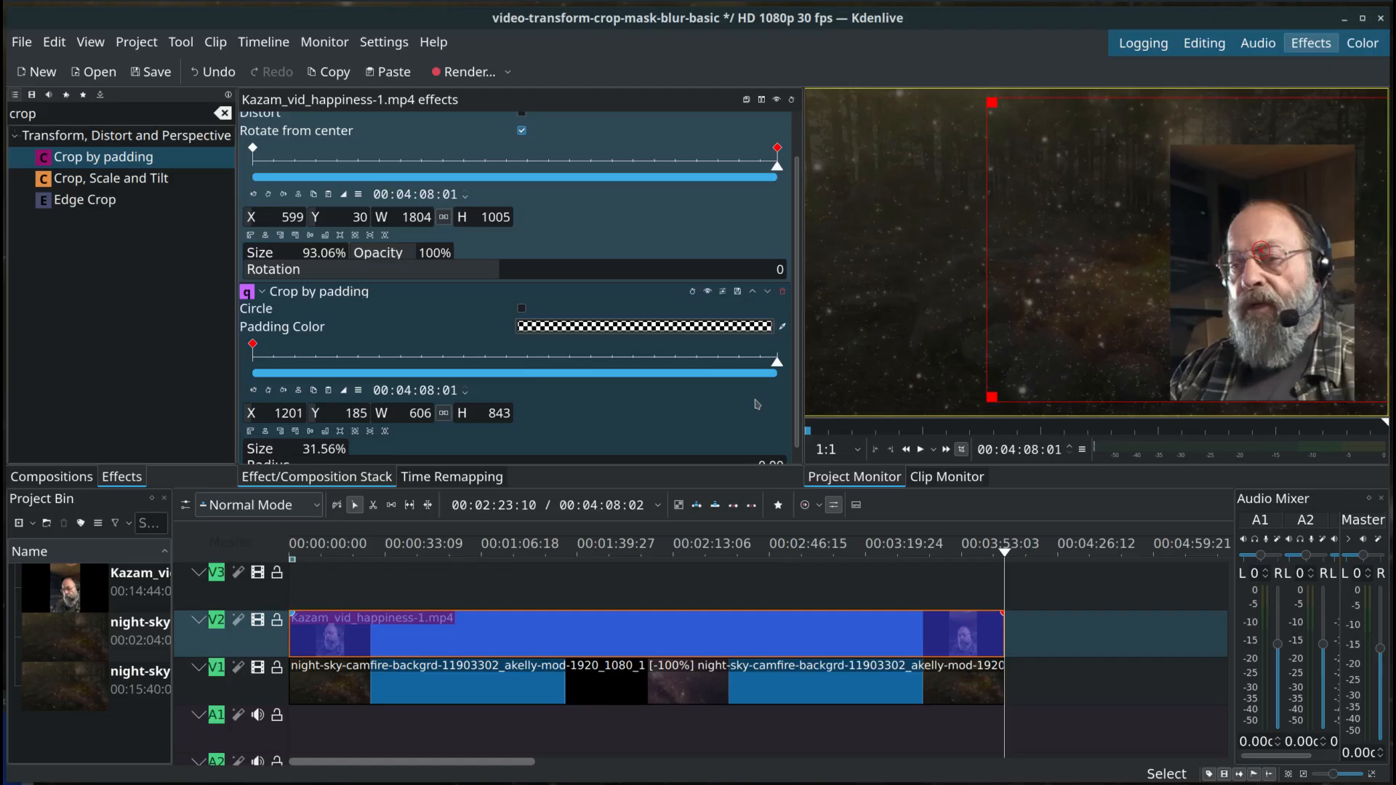
pyautogui.click(670, 451)
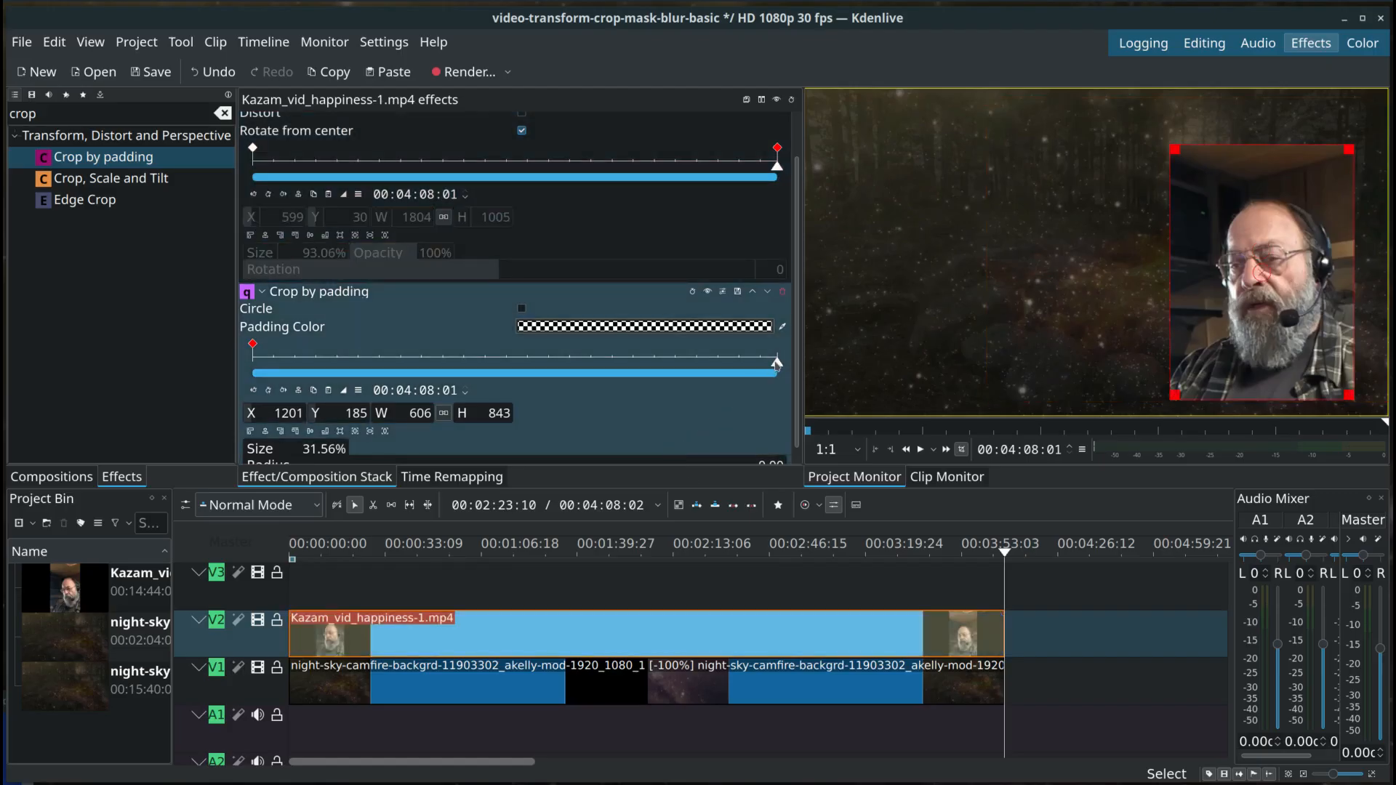
pyautogui.click(269, 392)
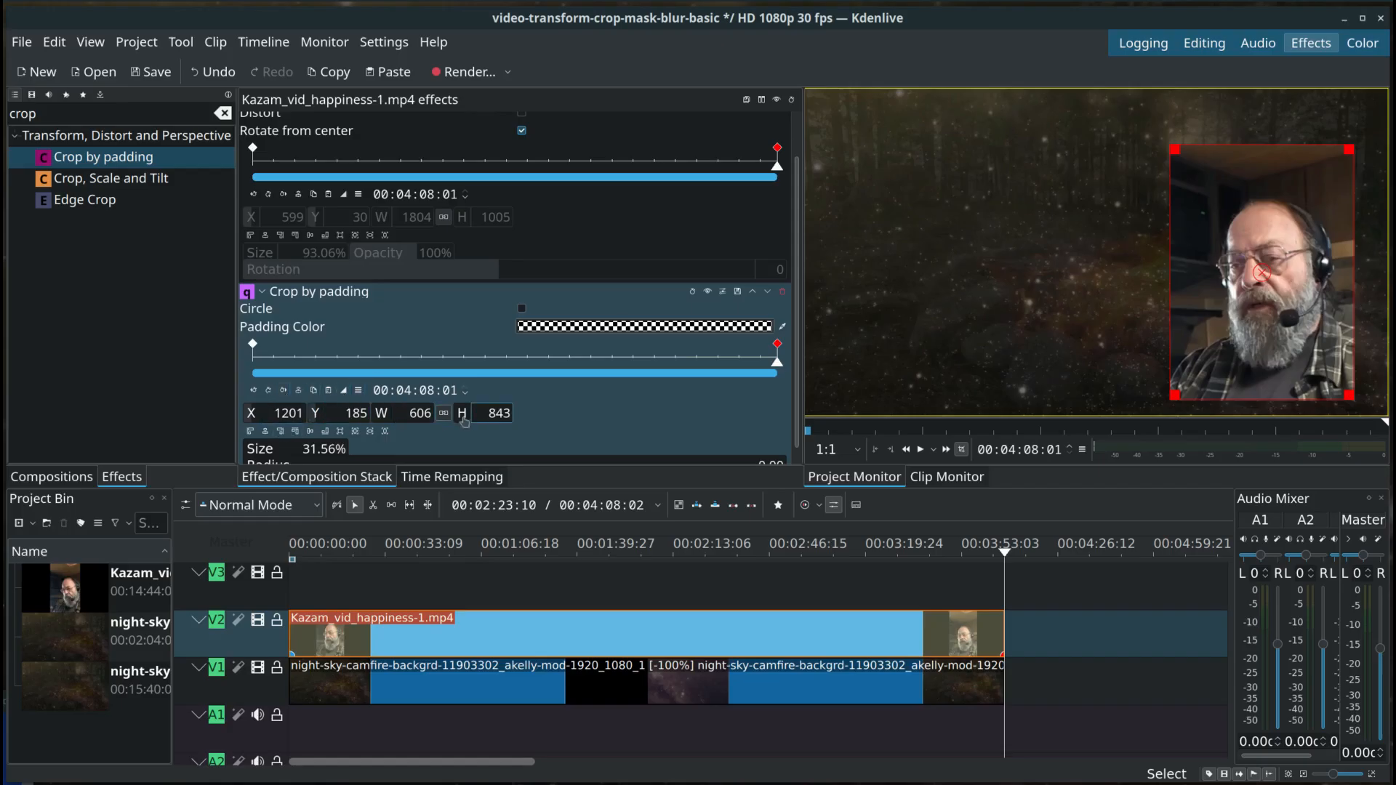
# Step: Return to the 00:00:00:00 Crop by padding keyframe, try a Radius of 0.85, and settle on 0.32
pyautogui.click(253, 391)
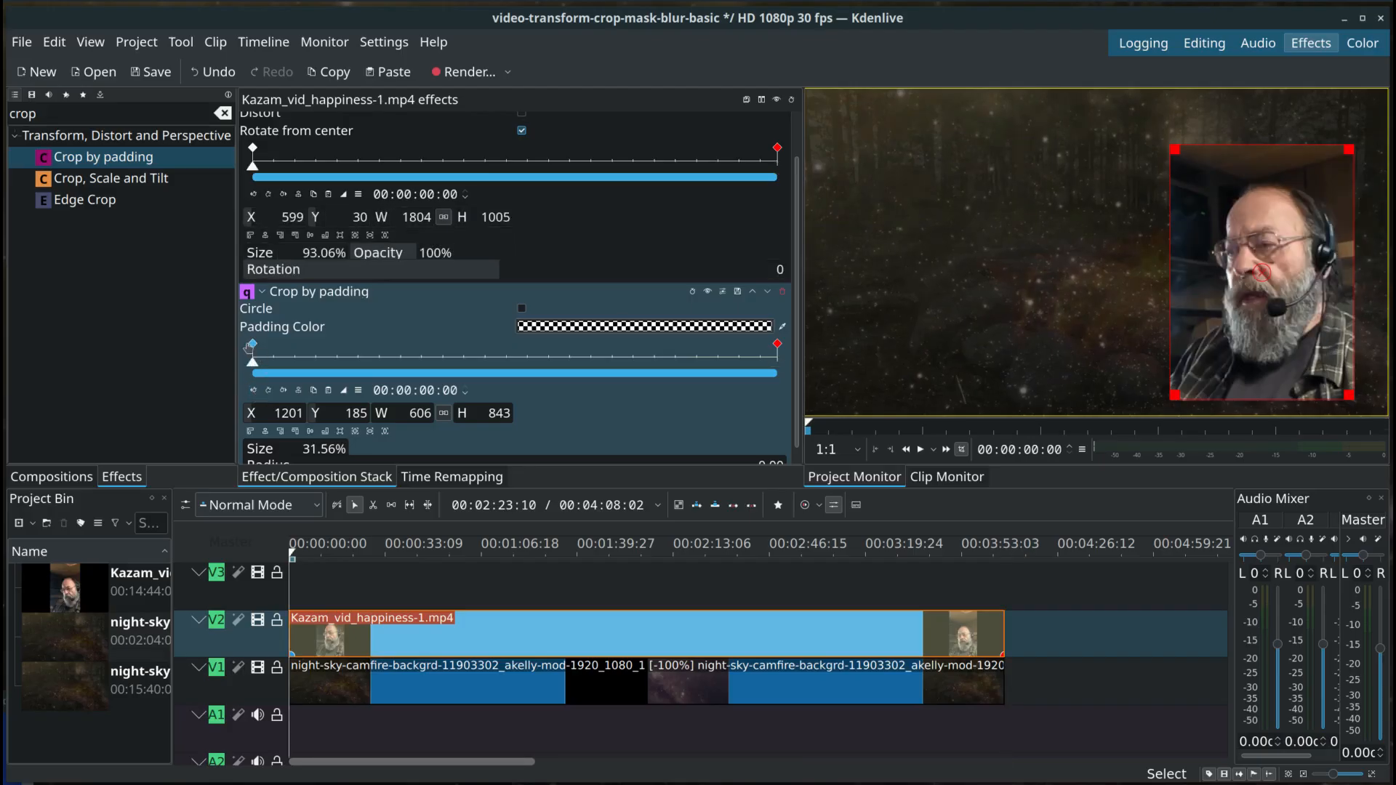
pyautogui.click(253, 345)
pyautogui.scroll(-1, 629, 423)
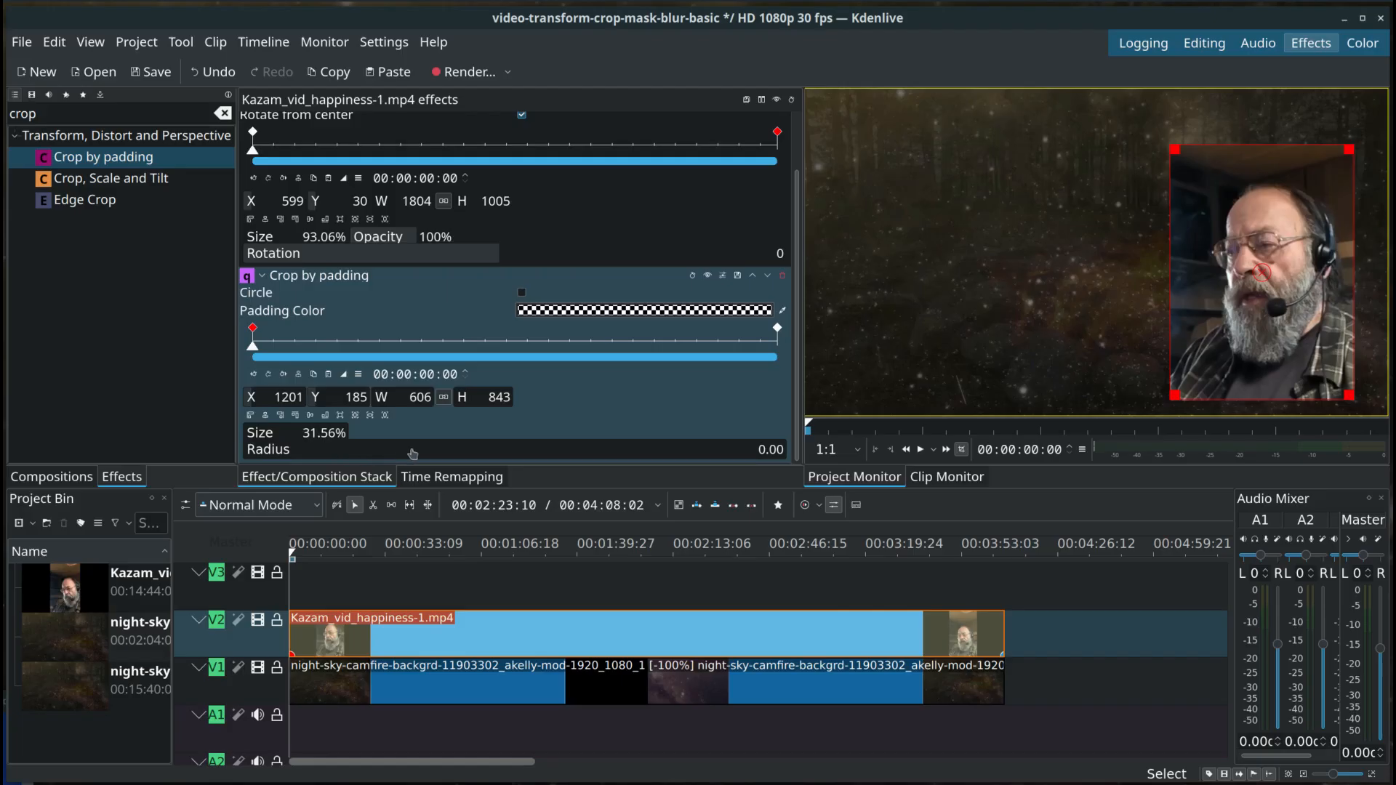
pyautogui.moveTo(425, 454); pyautogui.dragTo(681, 456)
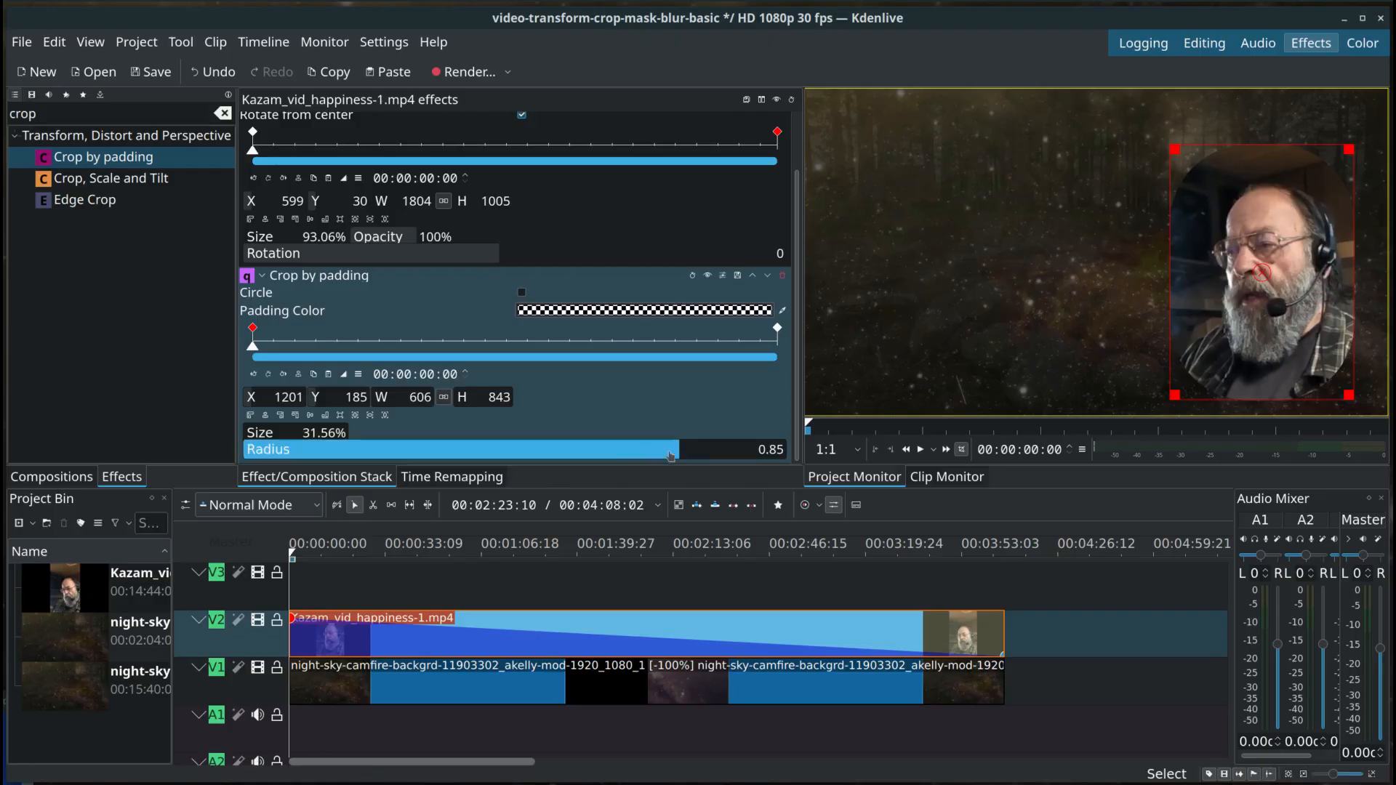
pyautogui.moveTo(676, 454); pyautogui.dragTo(402, 467)
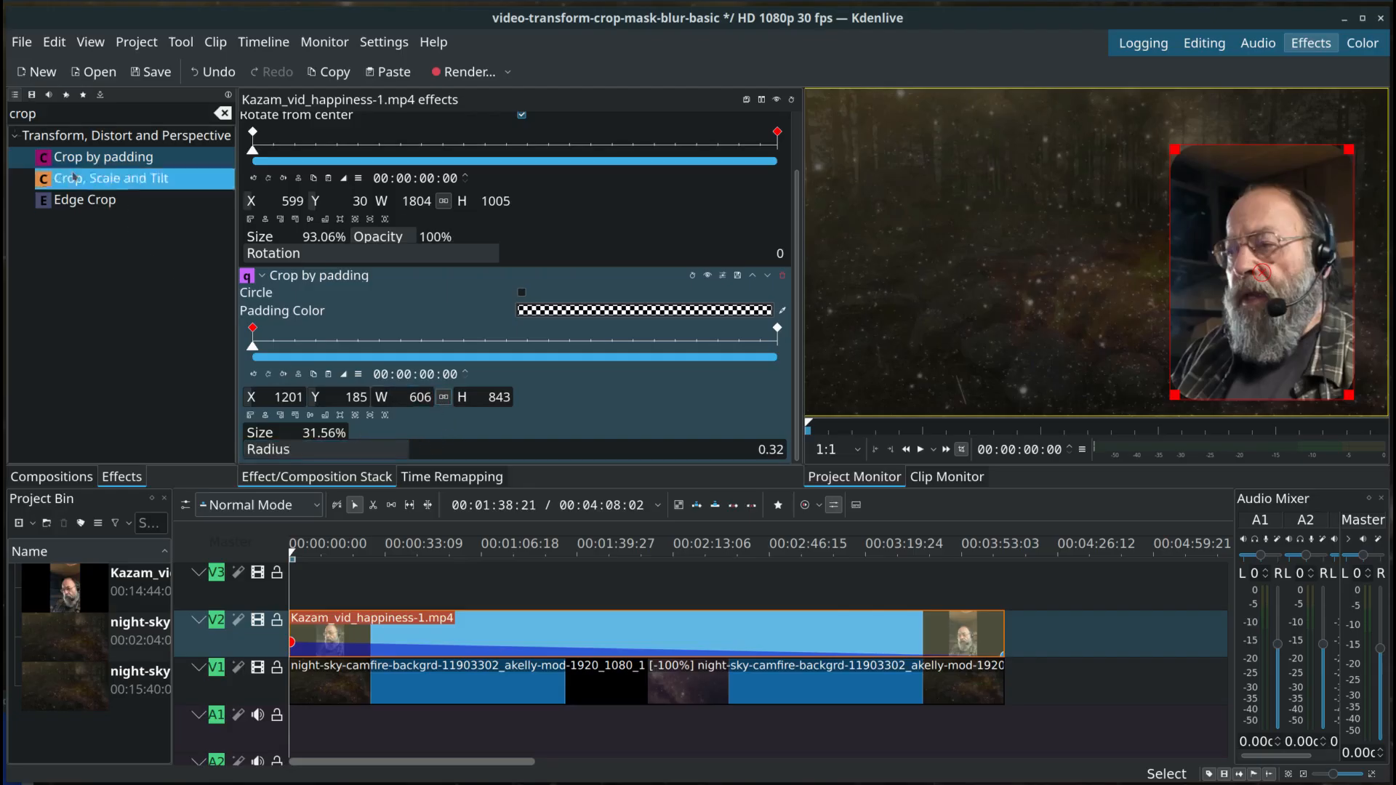
# Step: Search the effects for "alpha" and pick Alpha shapes (Mask) for the Kazam_vid_happiness-1.mp4 clip on V2
pyautogui.click(55, 116)
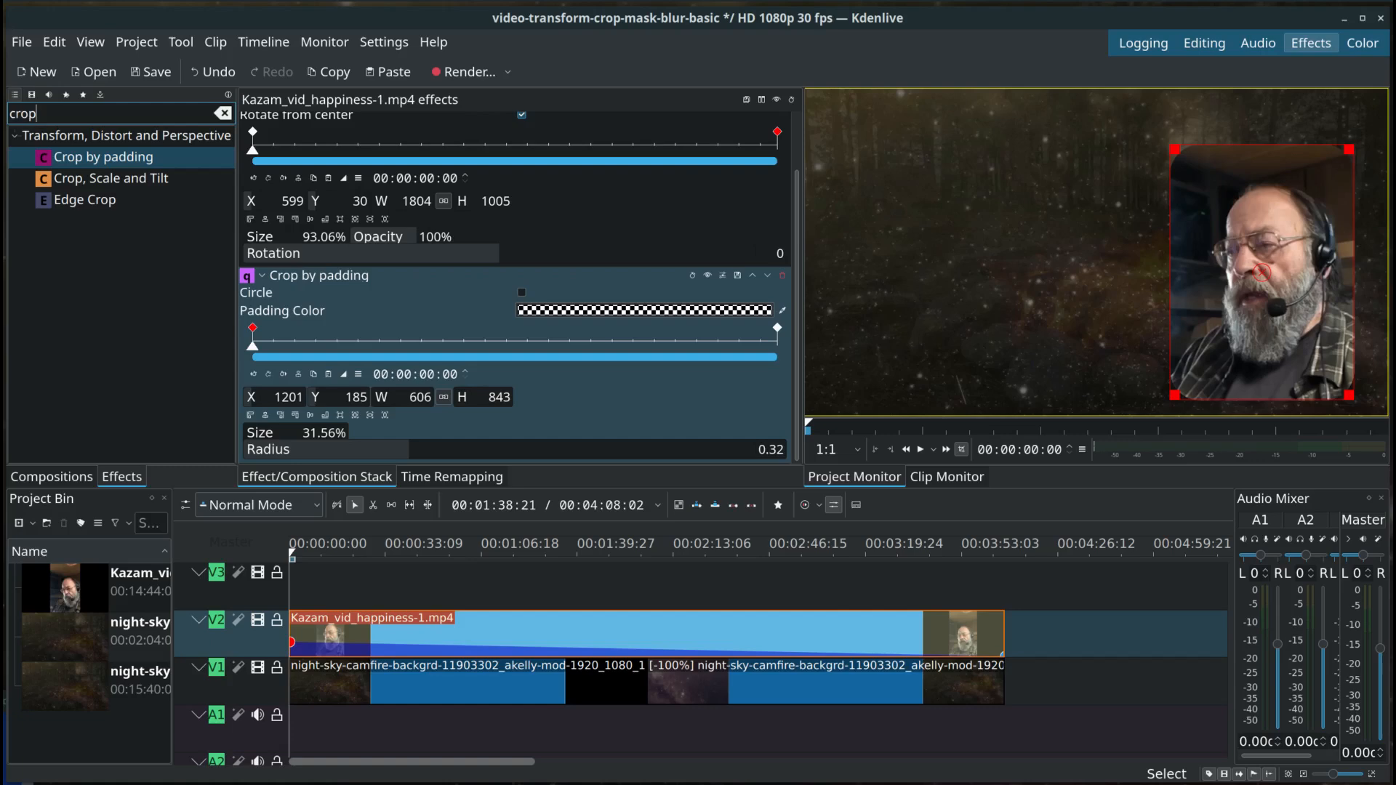
pyautogui.press('BackSpace')
pyautogui.press('BackSpace')
pyautogui.press('BackSpace')
pyautogui.press('BackSpace')
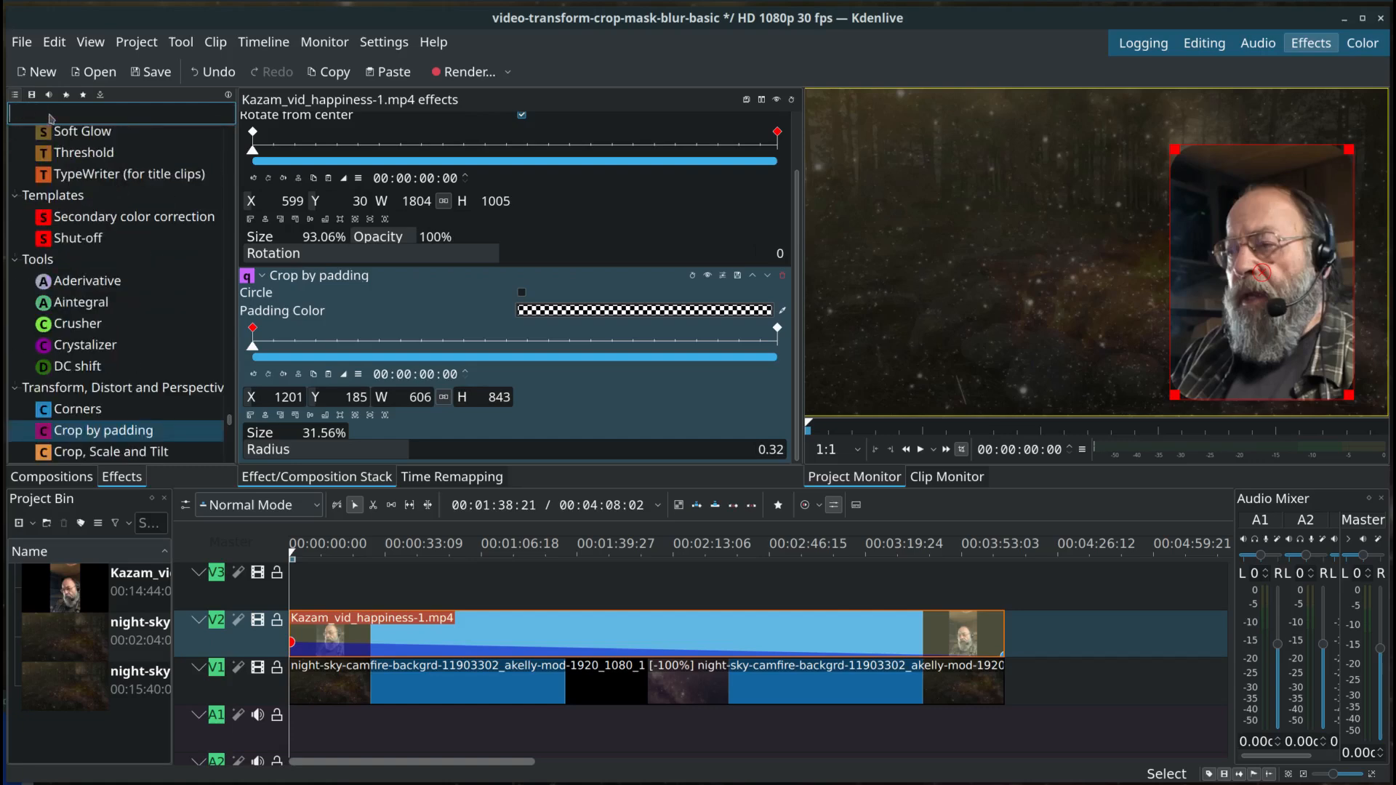
pyautogui.write('alpha')
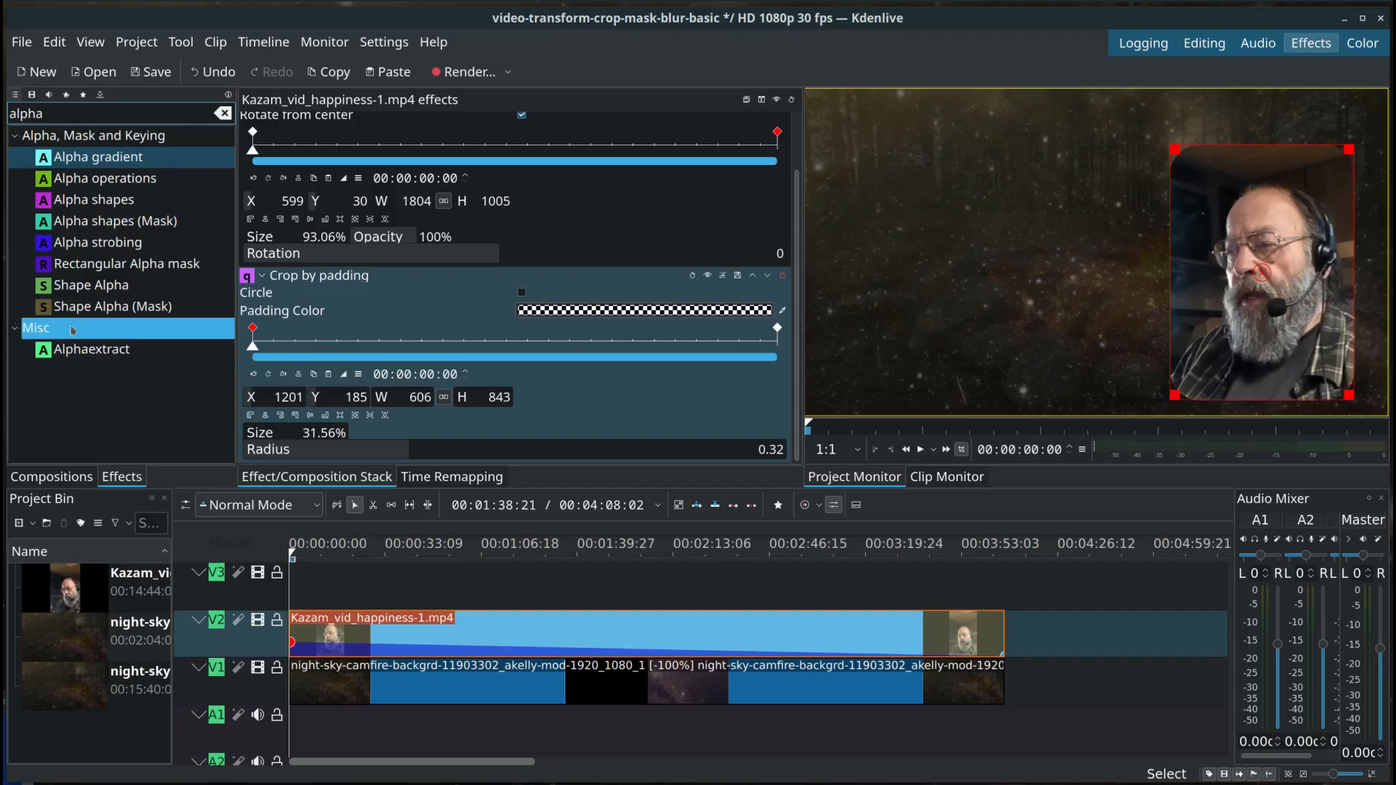
pyautogui.click(108, 226)
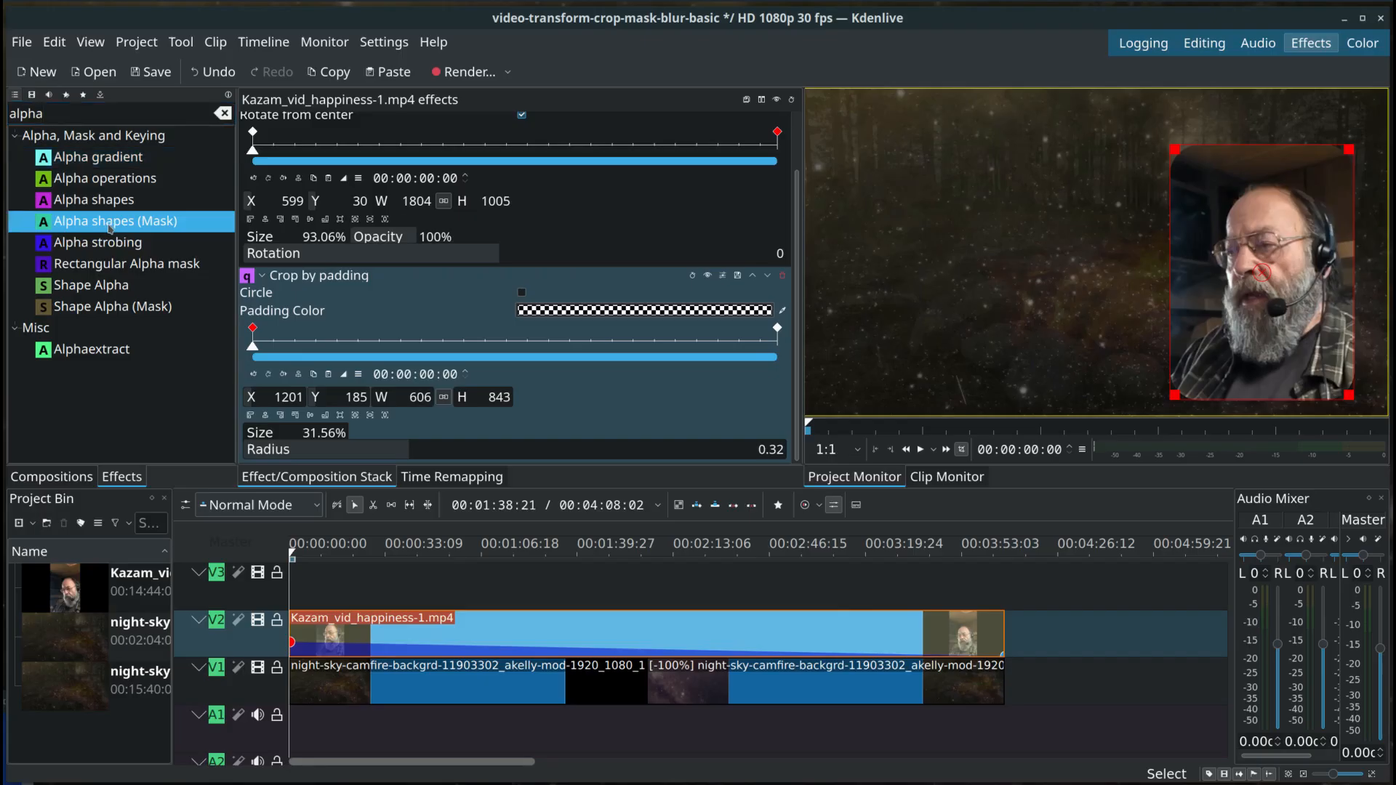
pyautogui.moveTo(149, 246); pyautogui.dragTo(437, 601)
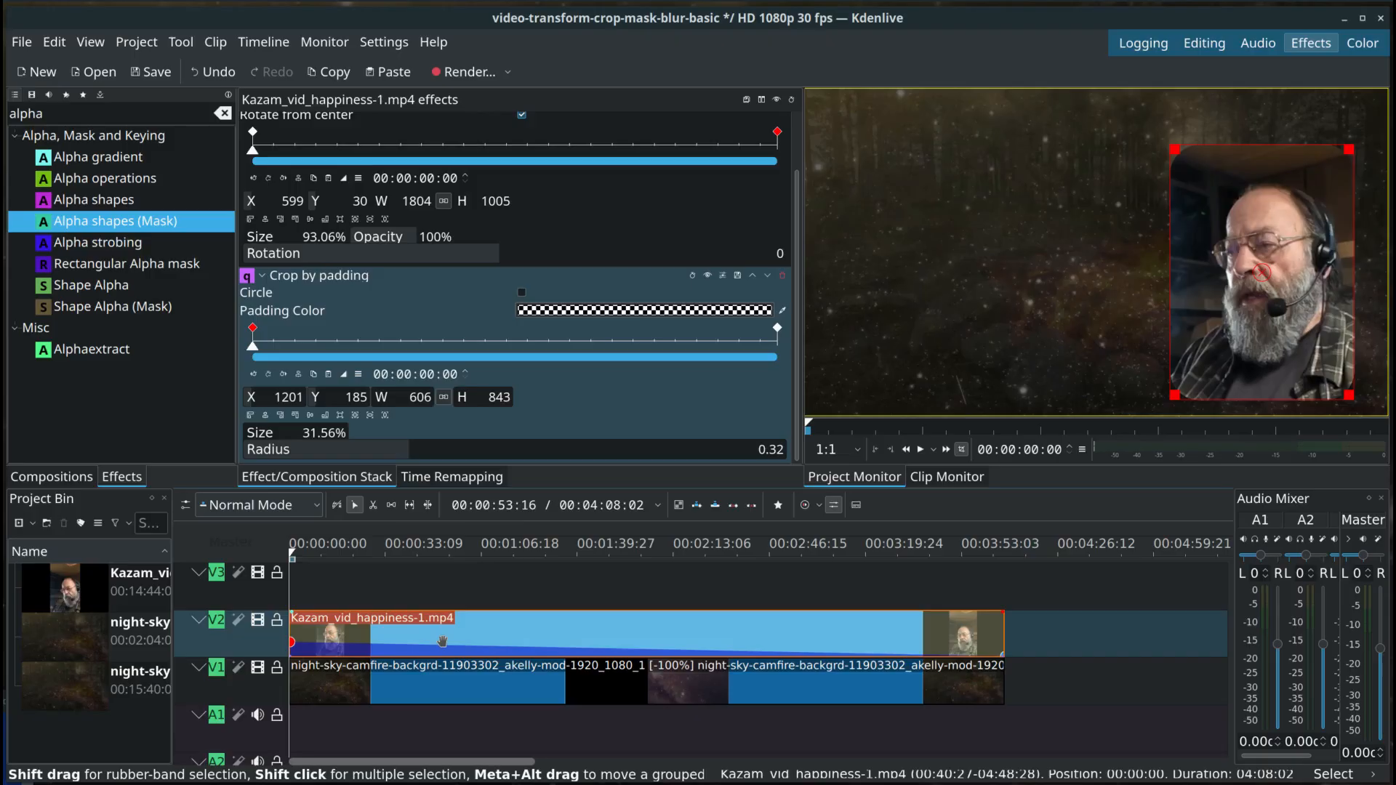
# Step: Copy the 00:00:00:00 Crop by padding keyframe and paste its values onto the 00:04:08:01 keyframe so both share the 0.32 Radius
pyautogui.hscroll(2, 457, 633)
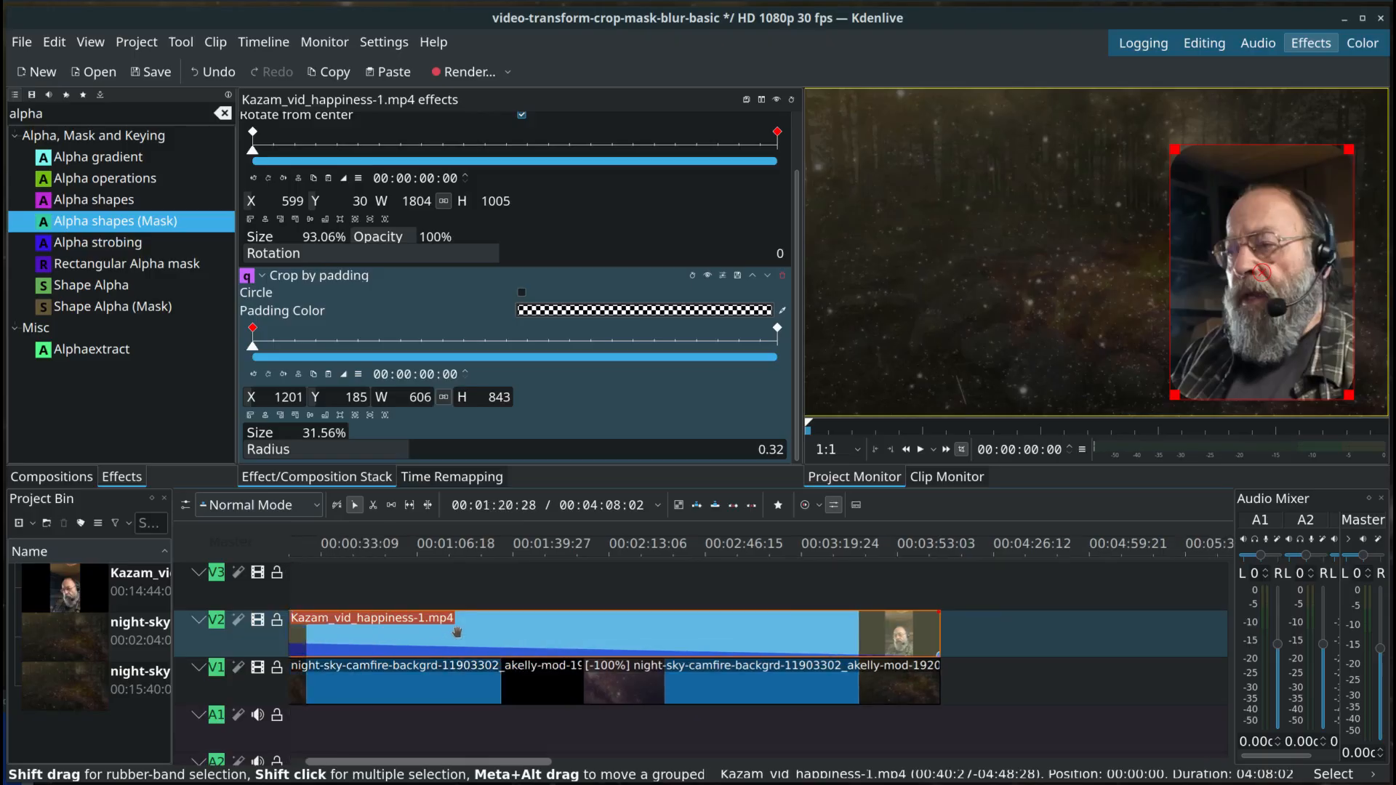
pyautogui.hscroll(-2, 457, 632)
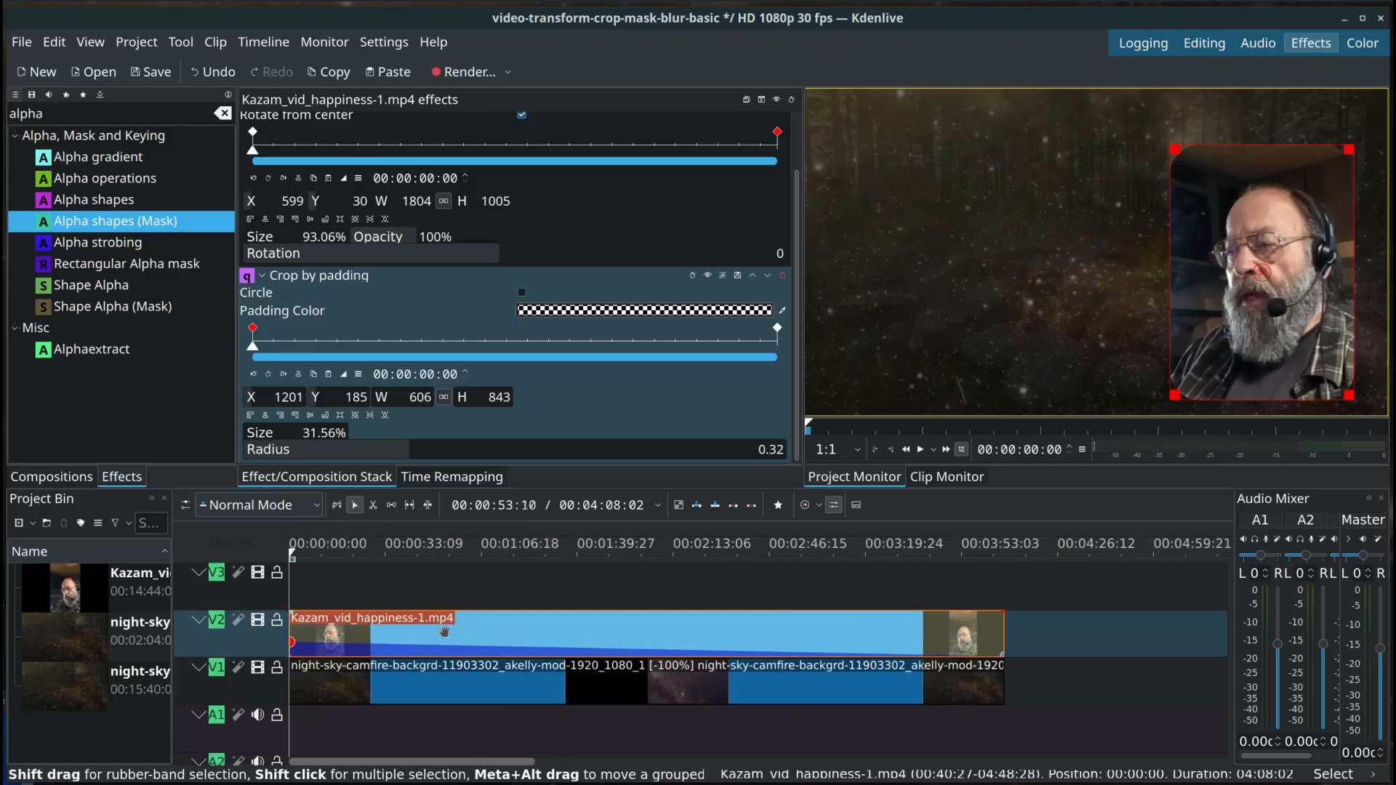
pyautogui.click(295, 647)
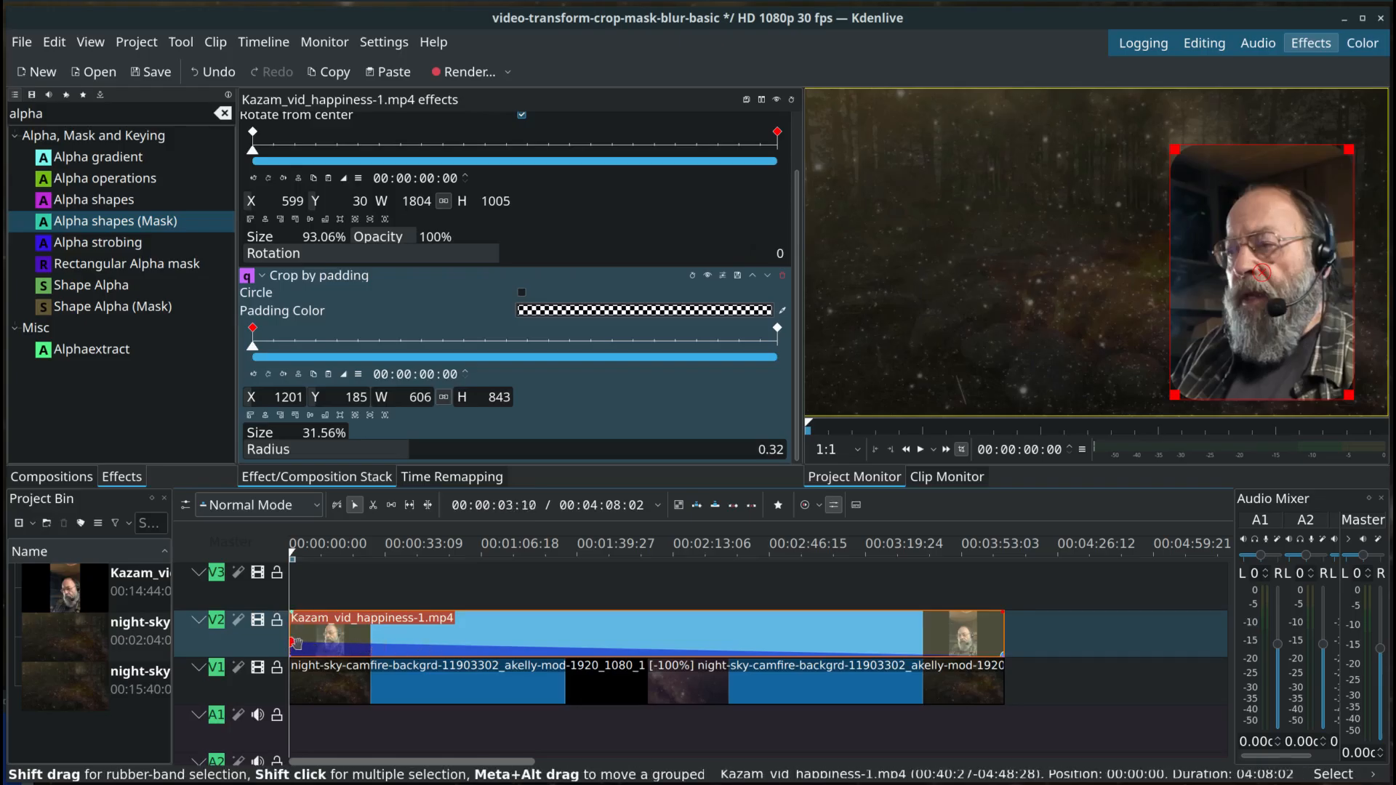
pyautogui.moveTo(295, 643)
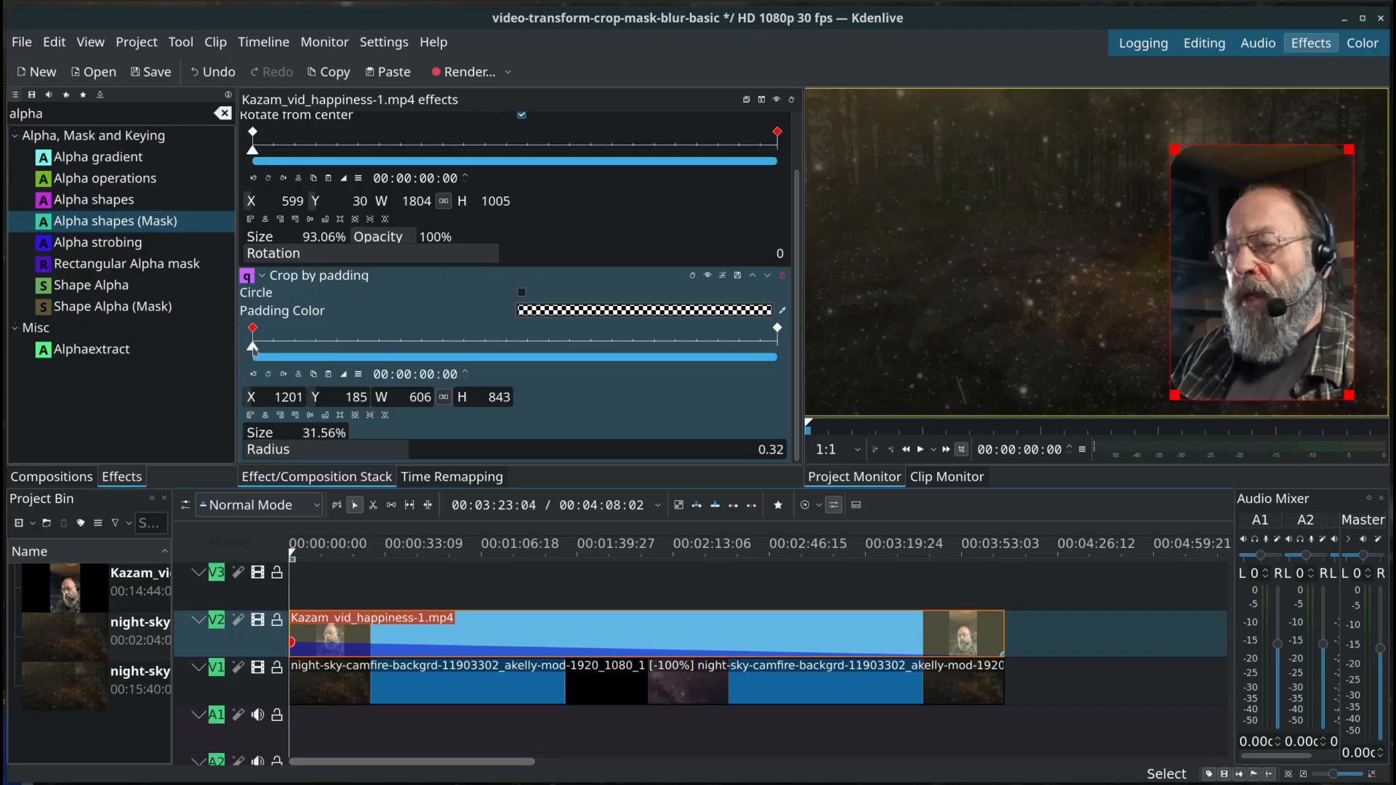
pyautogui.click(314, 376)
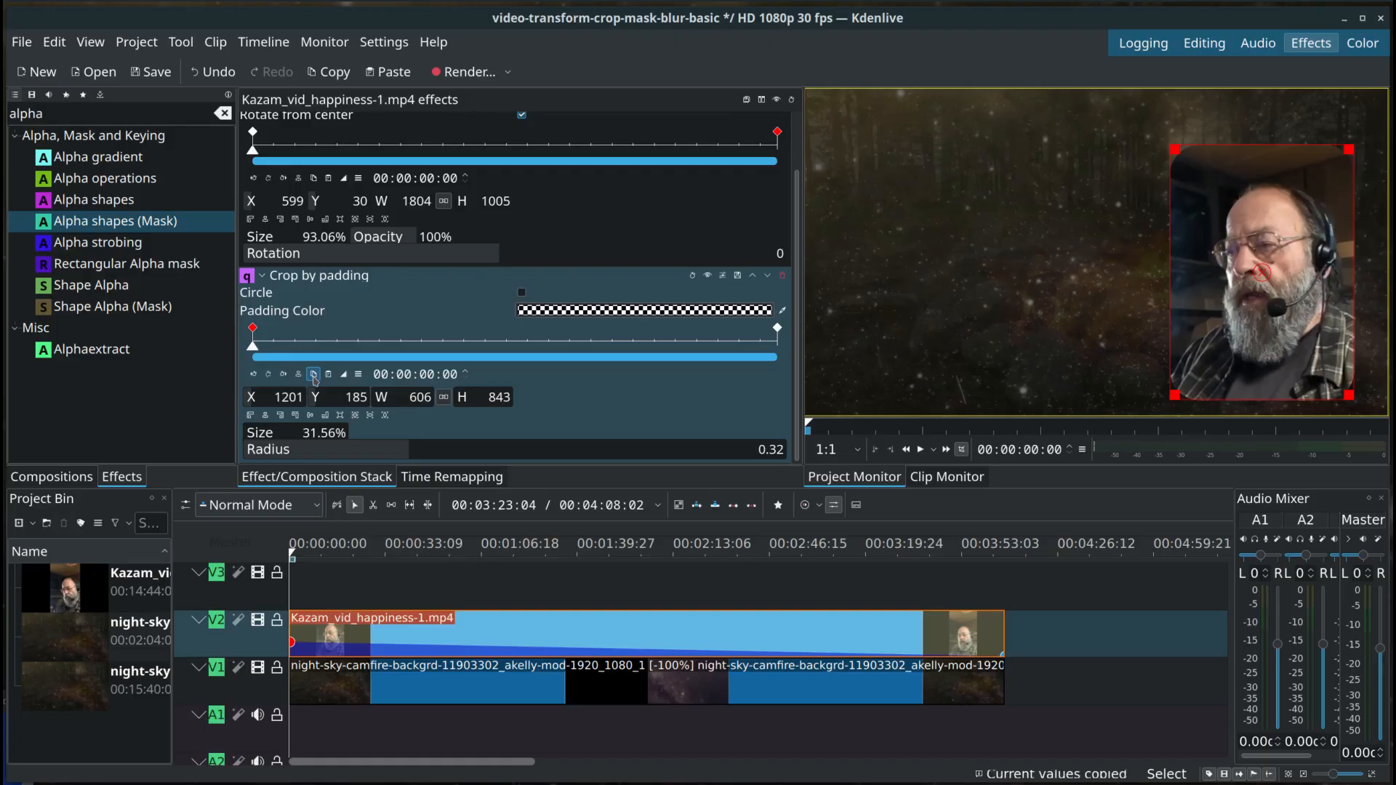
pyautogui.click(778, 329)
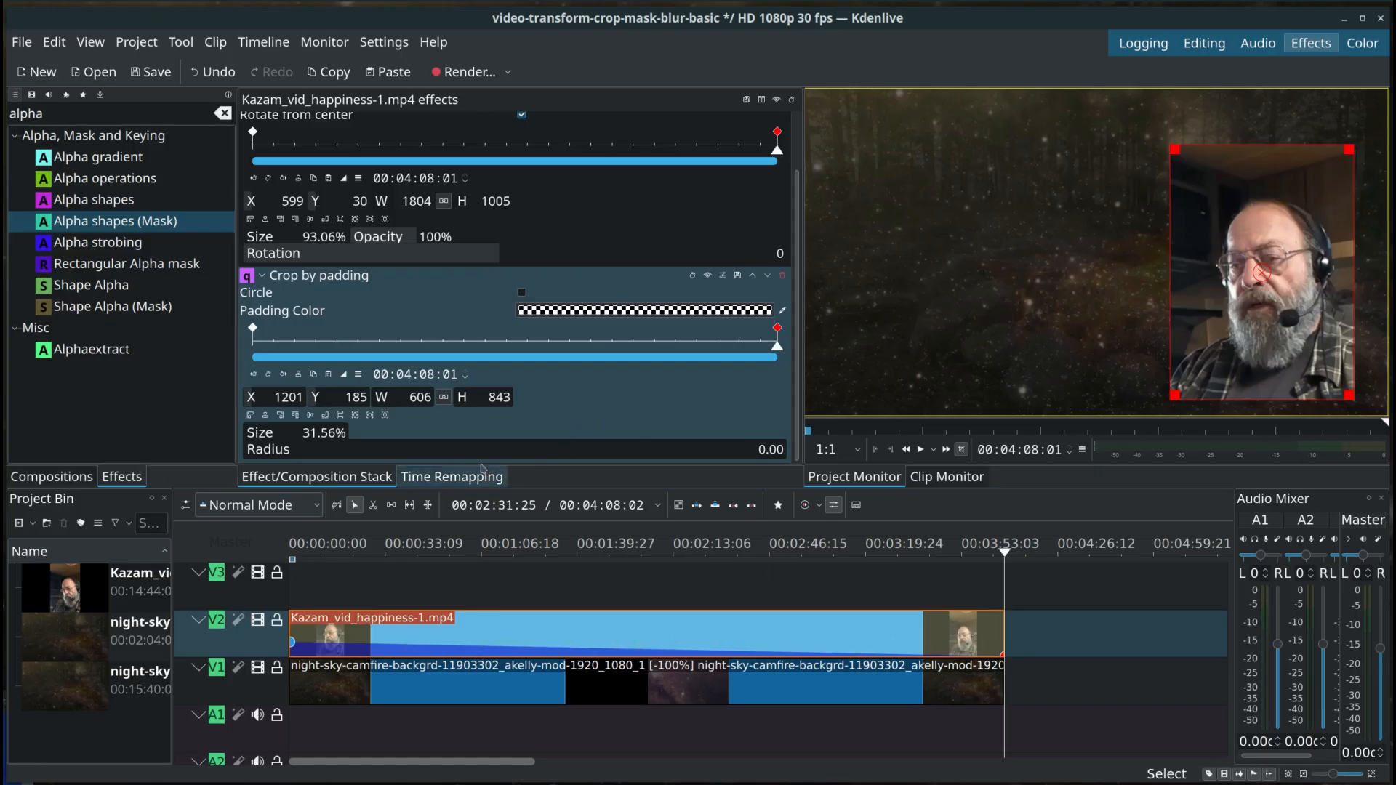
pyautogui.click(328, 375)
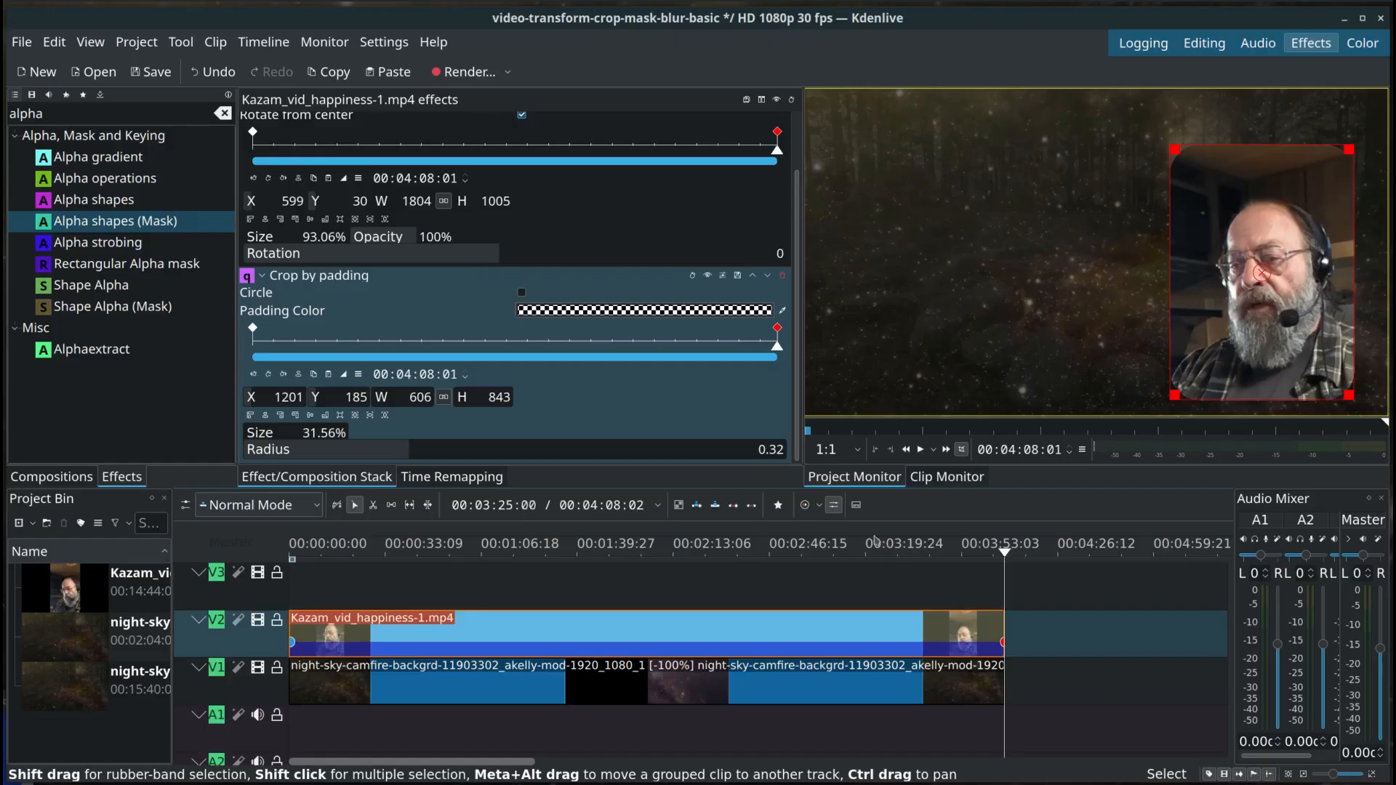
# Step: Add the Alpha shapes (Mask) effect to the Kazam_vid_happiness-1.mp4 clip on V2 and bring its parameters into view
pyautogui.click(86, 223)
pyautogui.moveTo(165, 242); pyautogui.dragTo(525, 624)
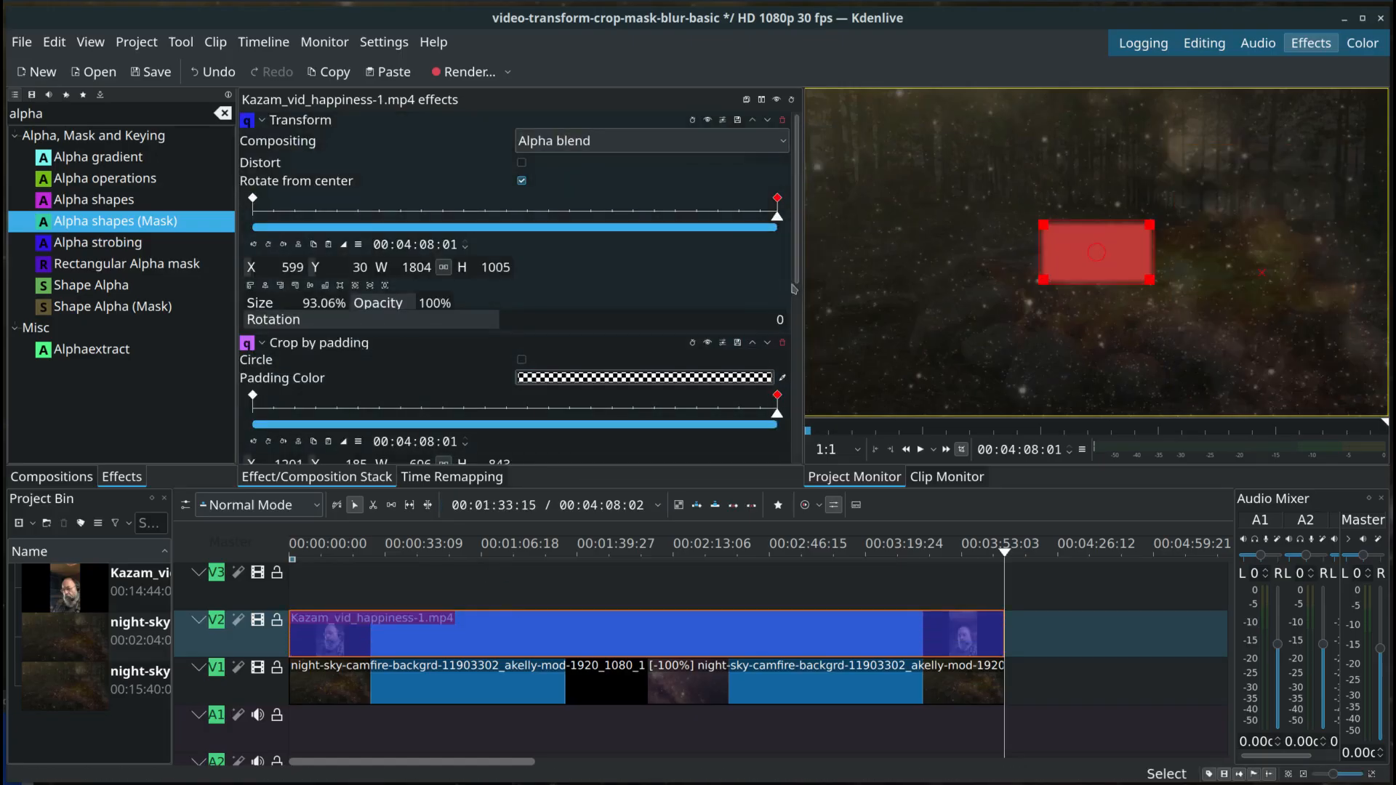
pyautogui.moveTo(797, 285); pyautogui.dragTo(805, 456)
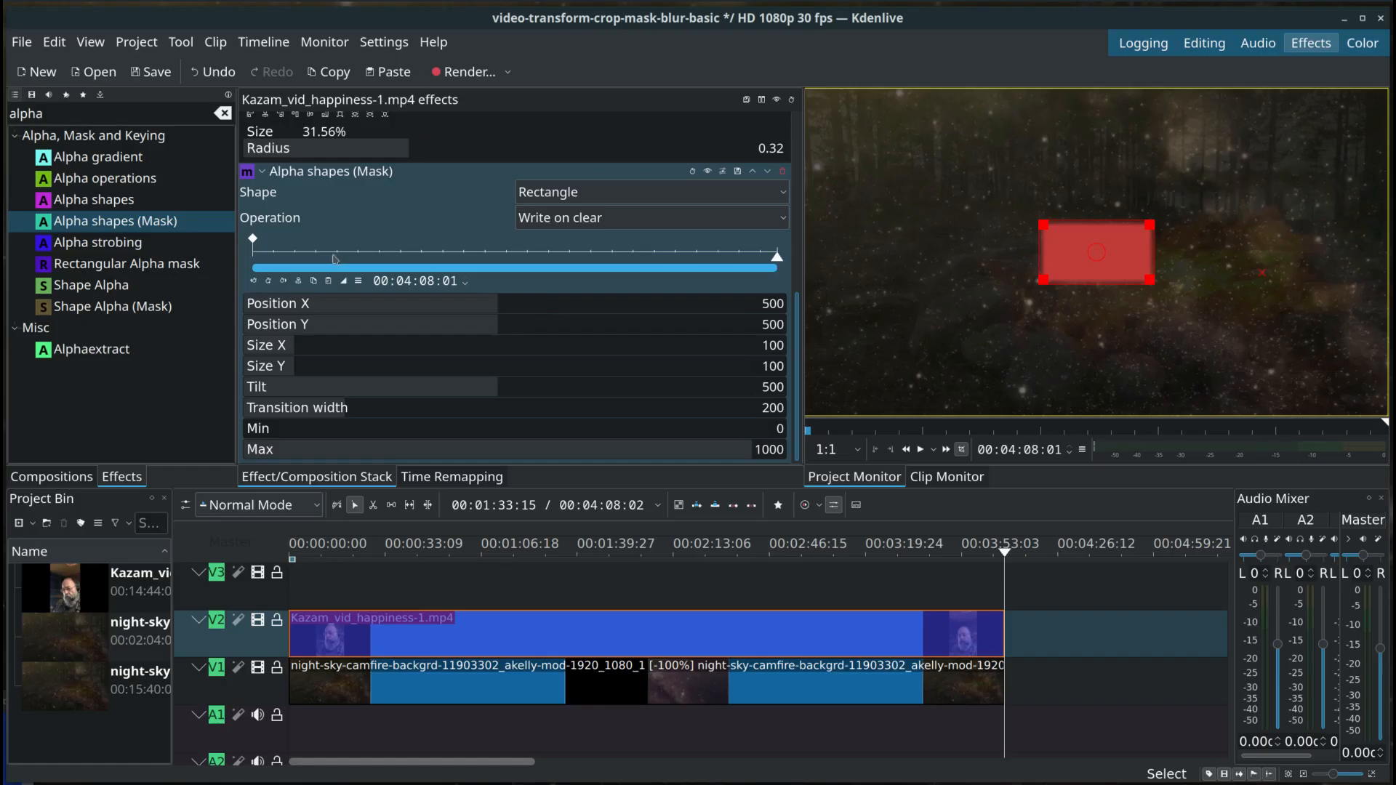
pyautogui.click(800, 216)
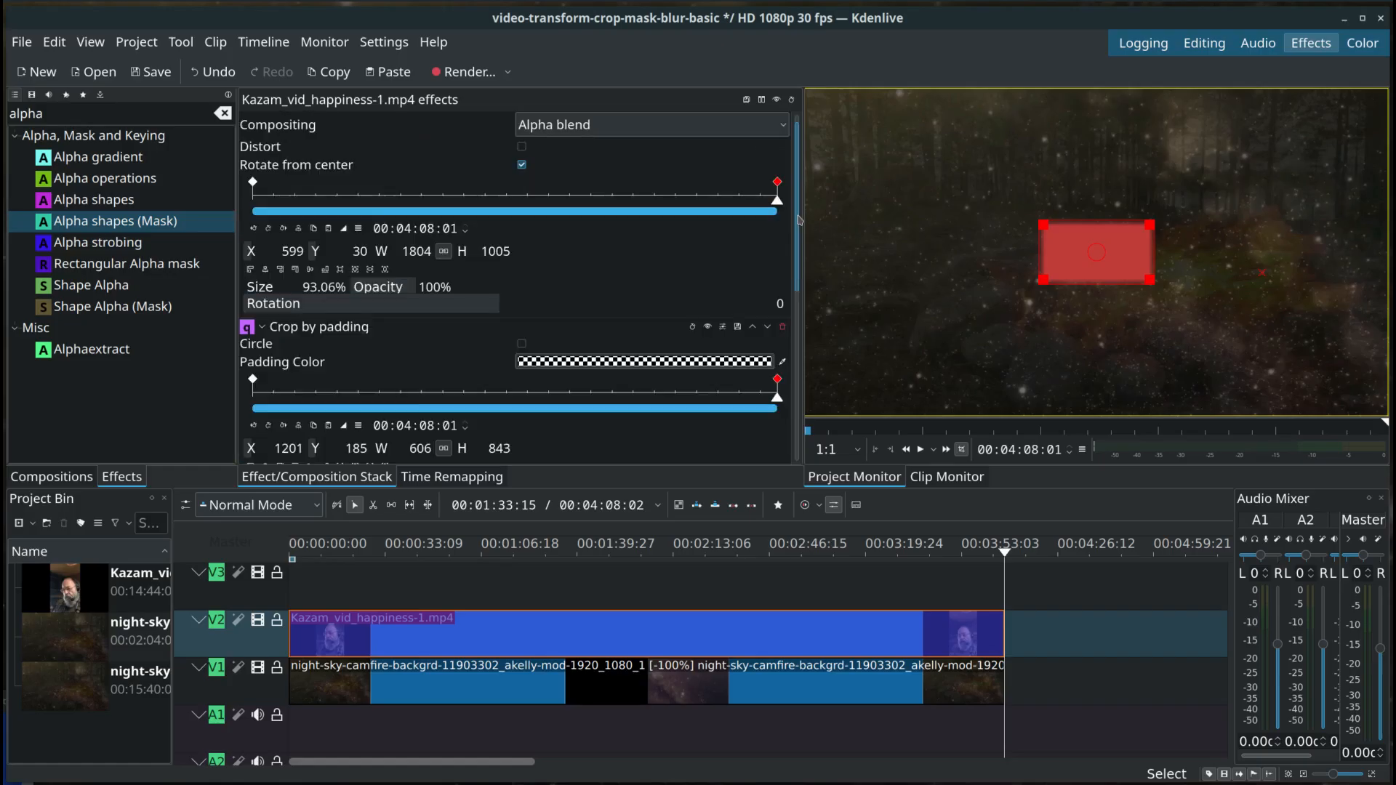
pyautogui.moveTo(800, 220); pyautogui.dragTo(814, 393)
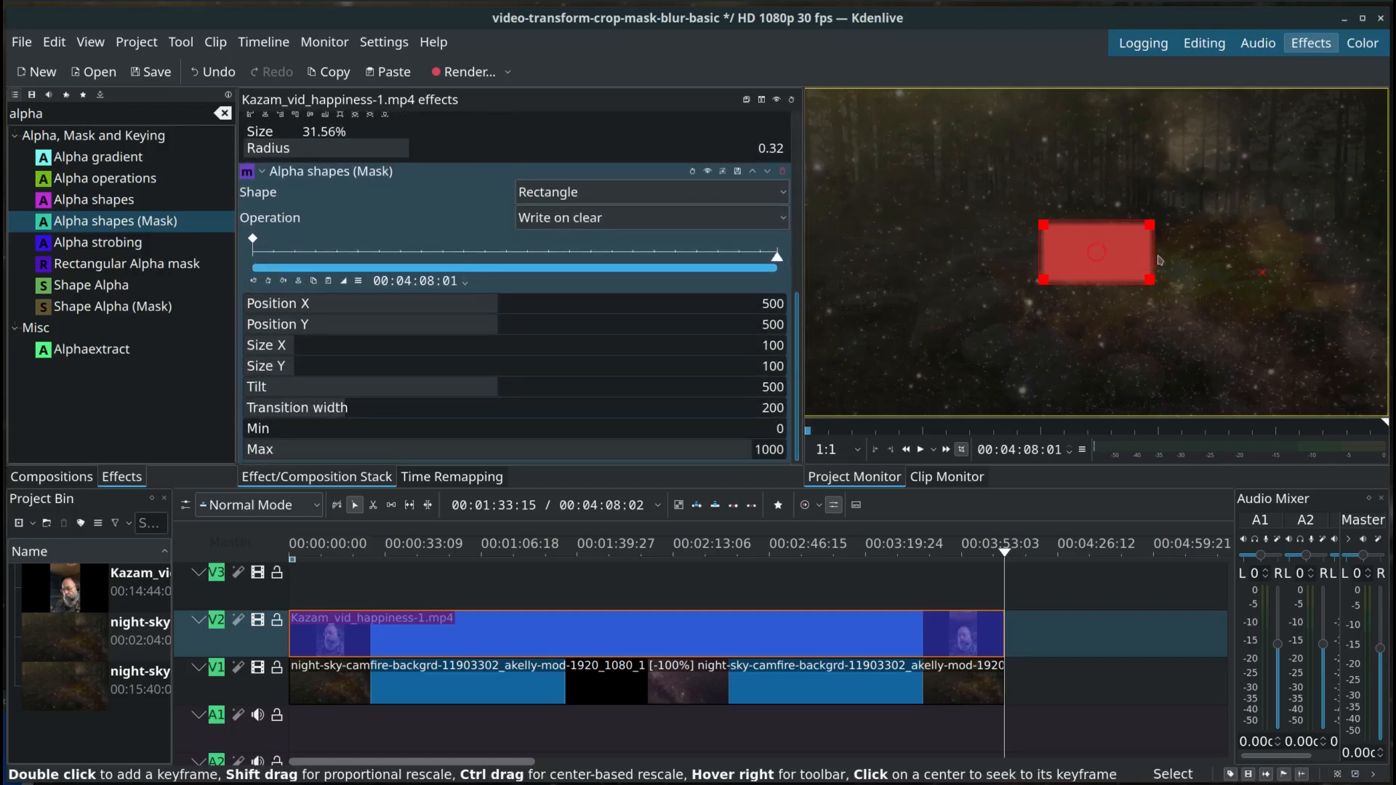
# Step: Resize the rectangular mask around the webcam picture to about Position X 779, Position Y 590, Size X 167, Size Y 314
pyautogui.moveTo(1163, 287); pyautogui.dragTo(1353, 401)
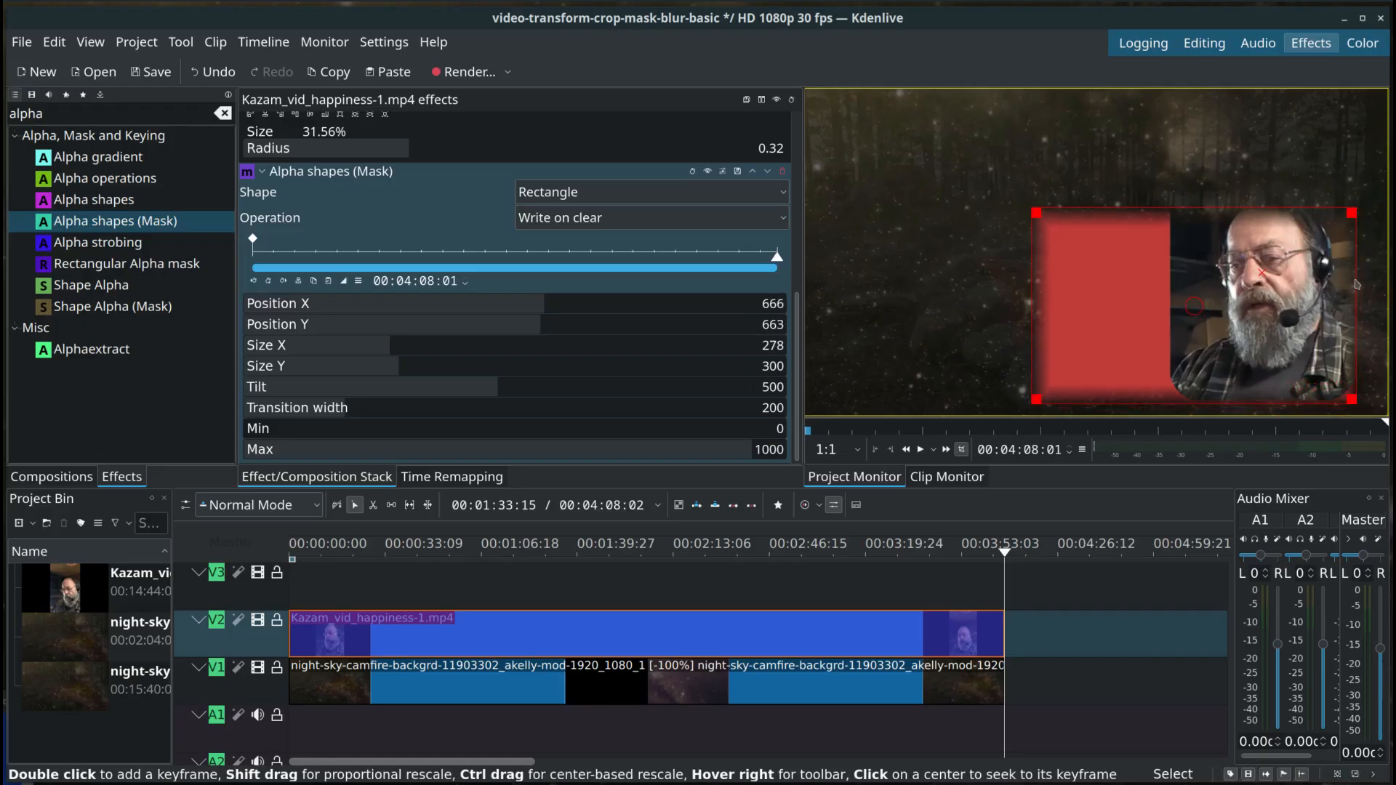
pyautogui.moveTo(1354, 213)
pyautogui.mouseDown()
pyautogui.moveTo(1343, 187)
pyautogui.moveTo(1356, 187)
pyautogui.mouseUp()
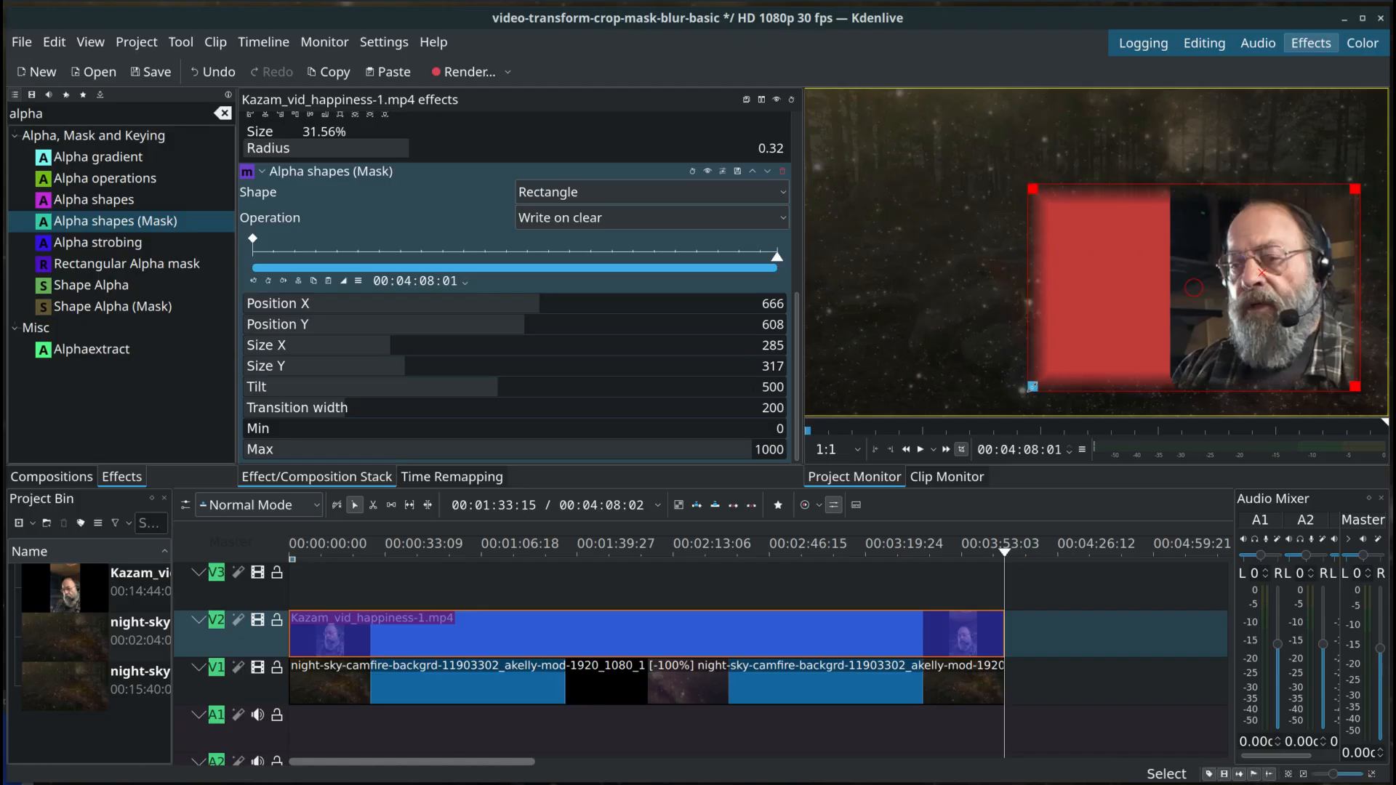
pyautogui.moveTo(1035, 392); pyautogui.dragTo(1171, 381)
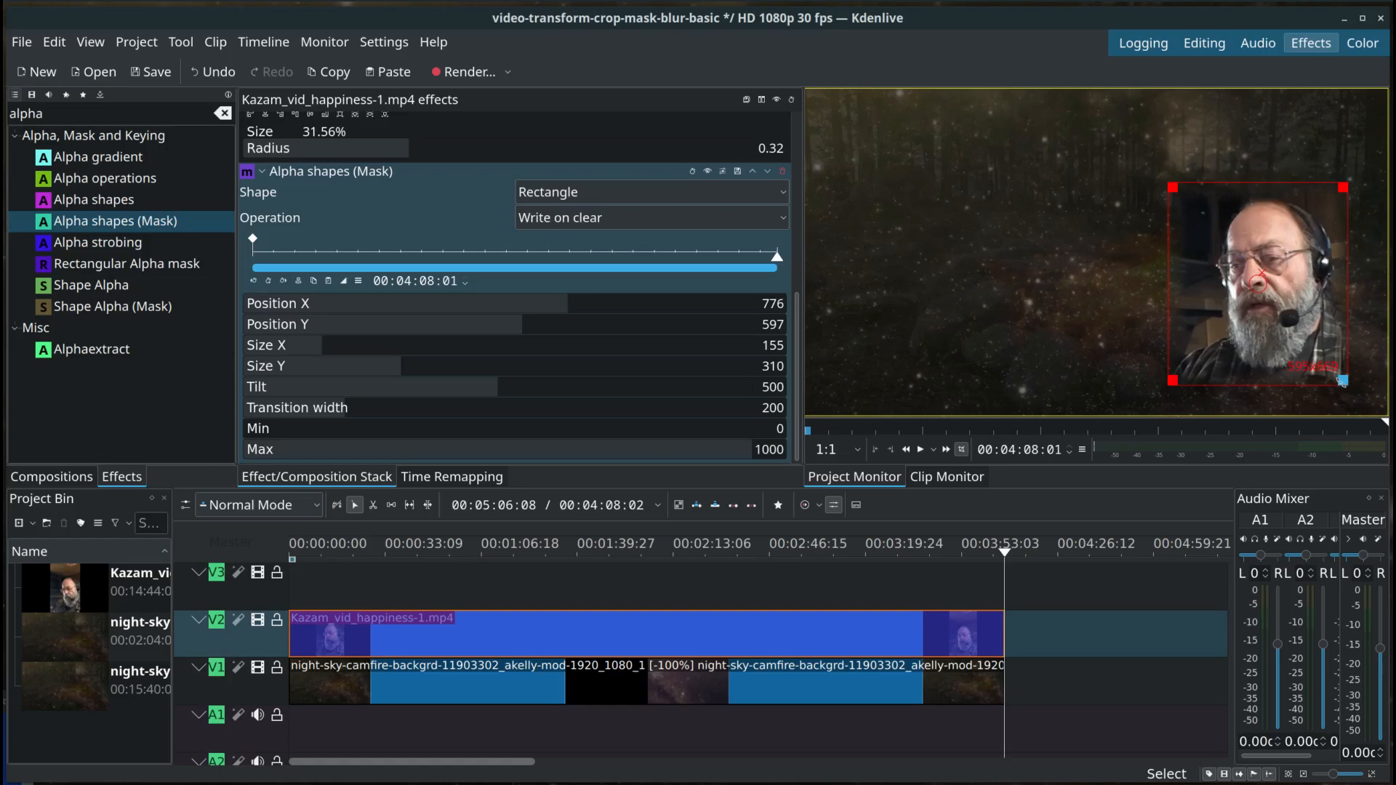
pyautogui.moveTo(1343, 380); pyautogui.dragTo(1352, 381)
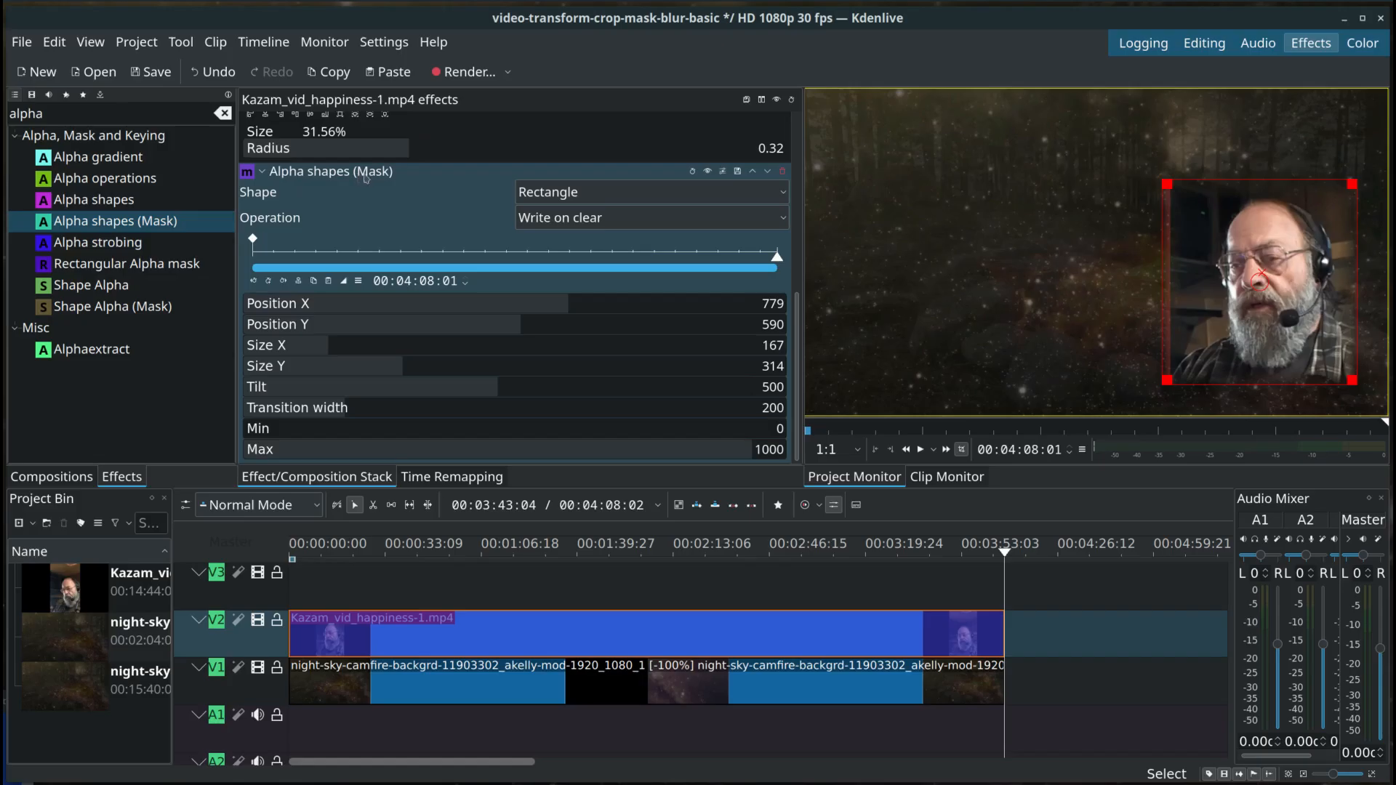
# Step: Add an Alpha shapes (Mask) keyframe at 00:04:08:01 and paste its copied values onto the 00:00:00:00 keyframe
pyautogui.click(268, 281)
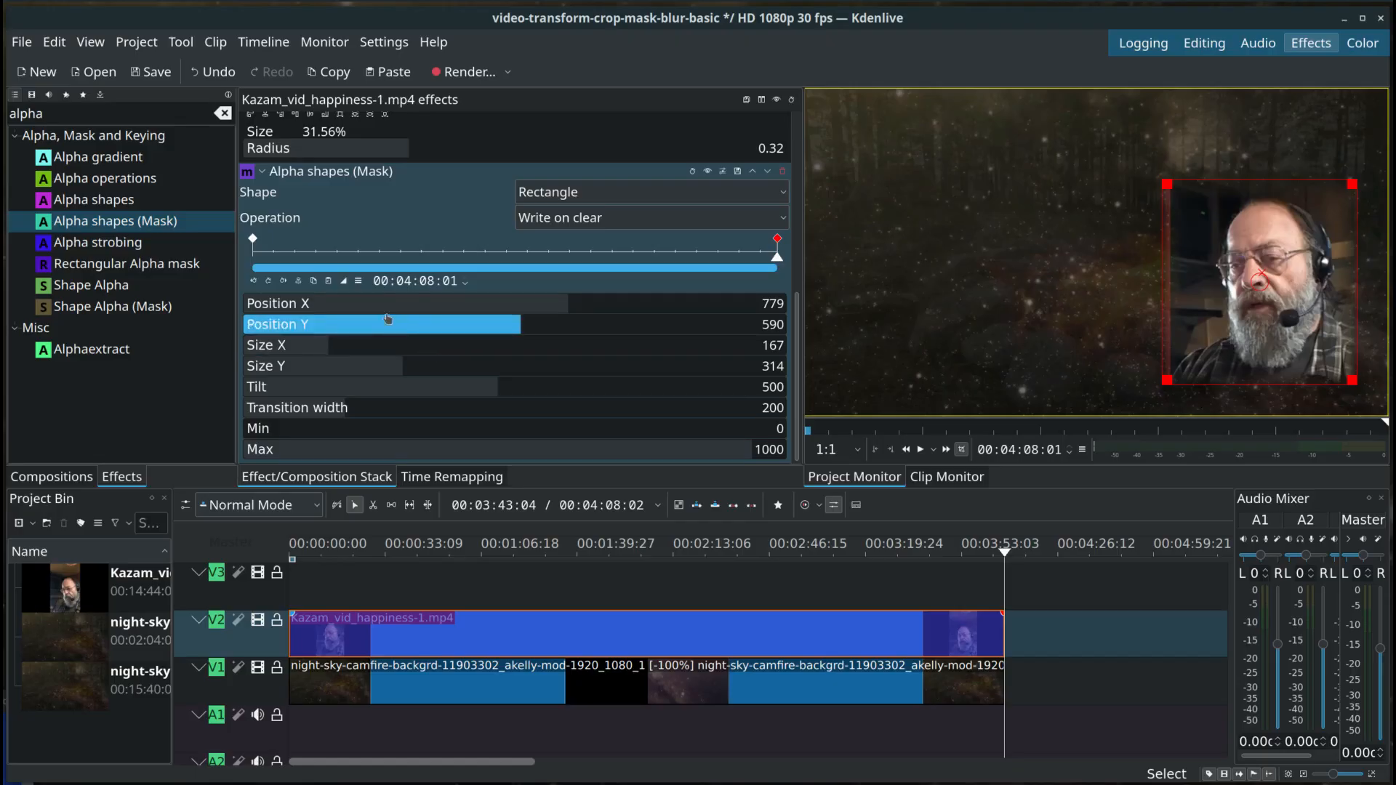
pyautogui.click(314, 282)
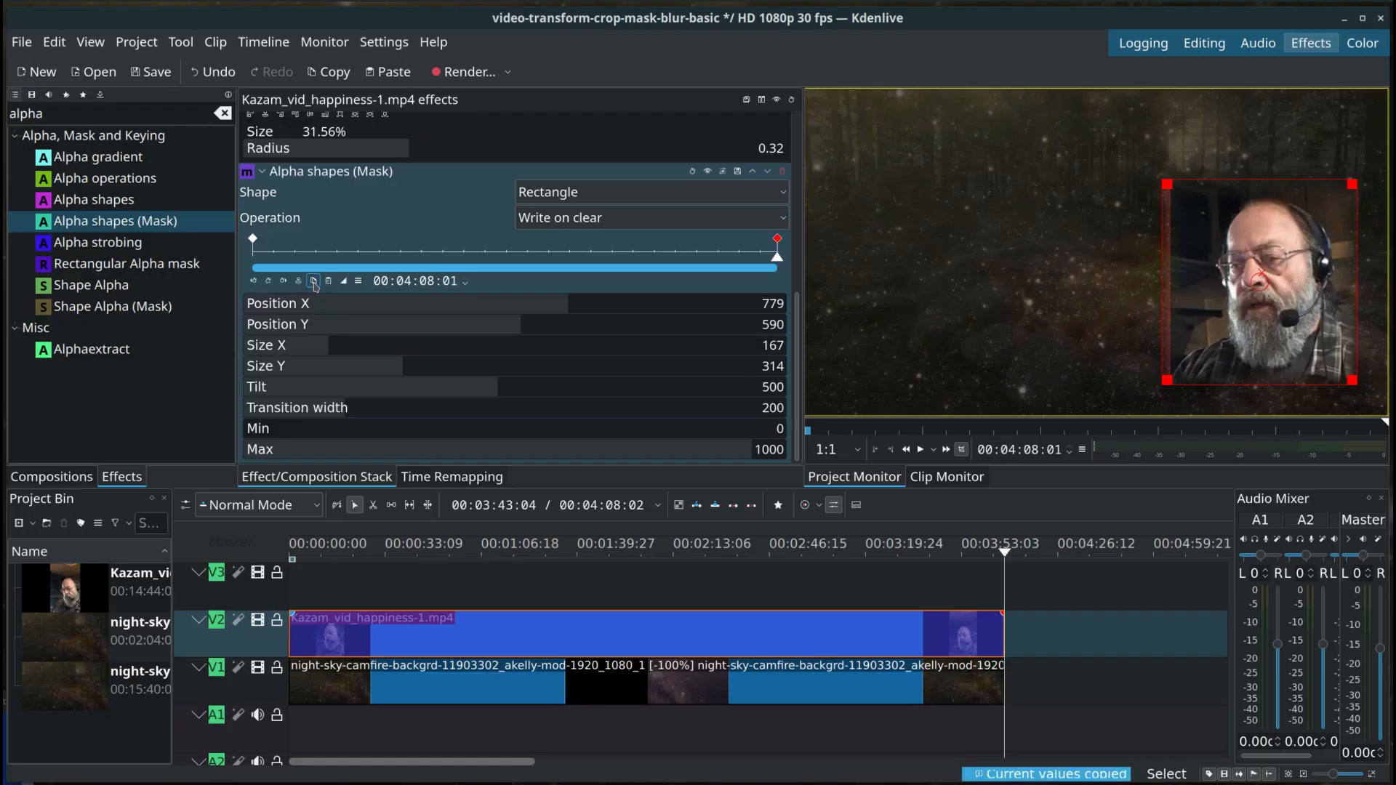
pyautogui.click(253, 240)
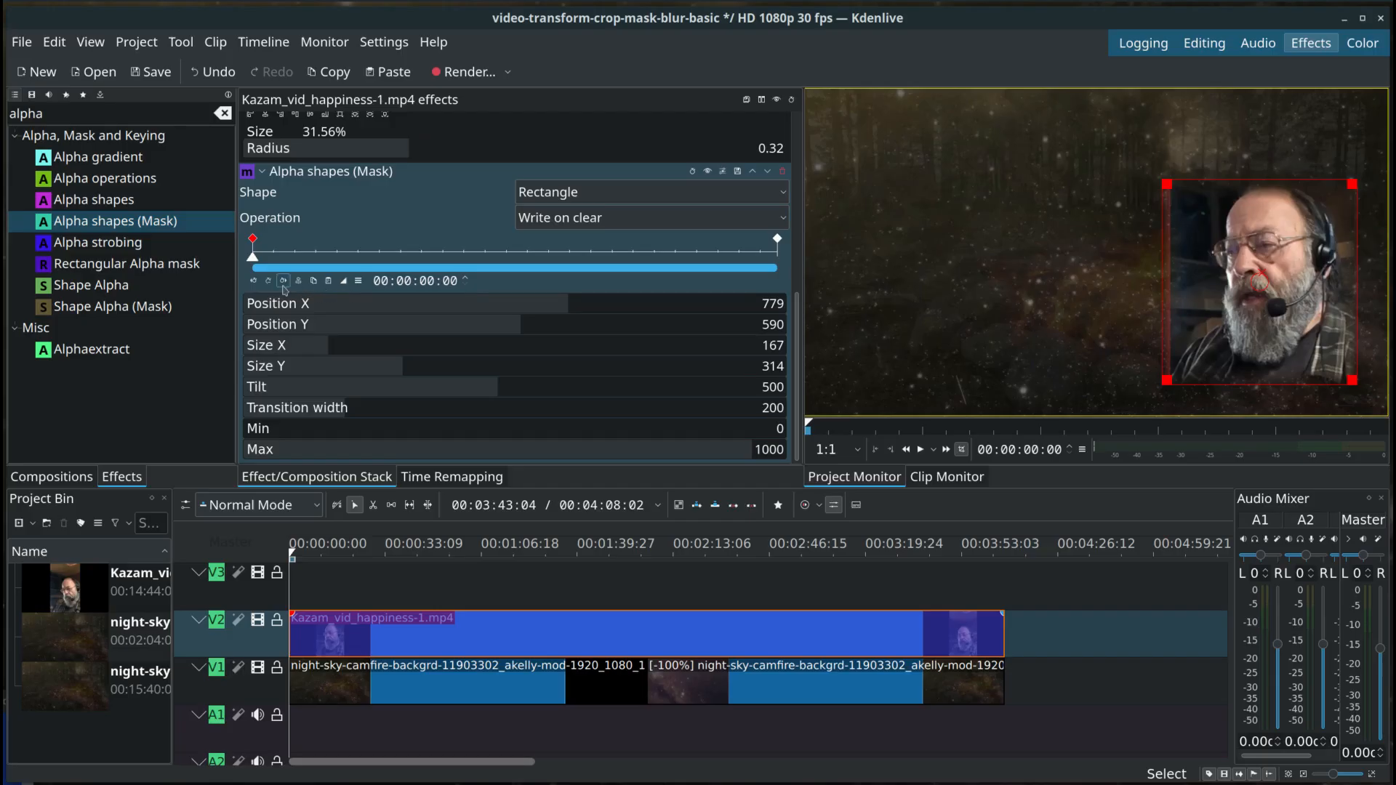
pyautogui.click(328, 282)
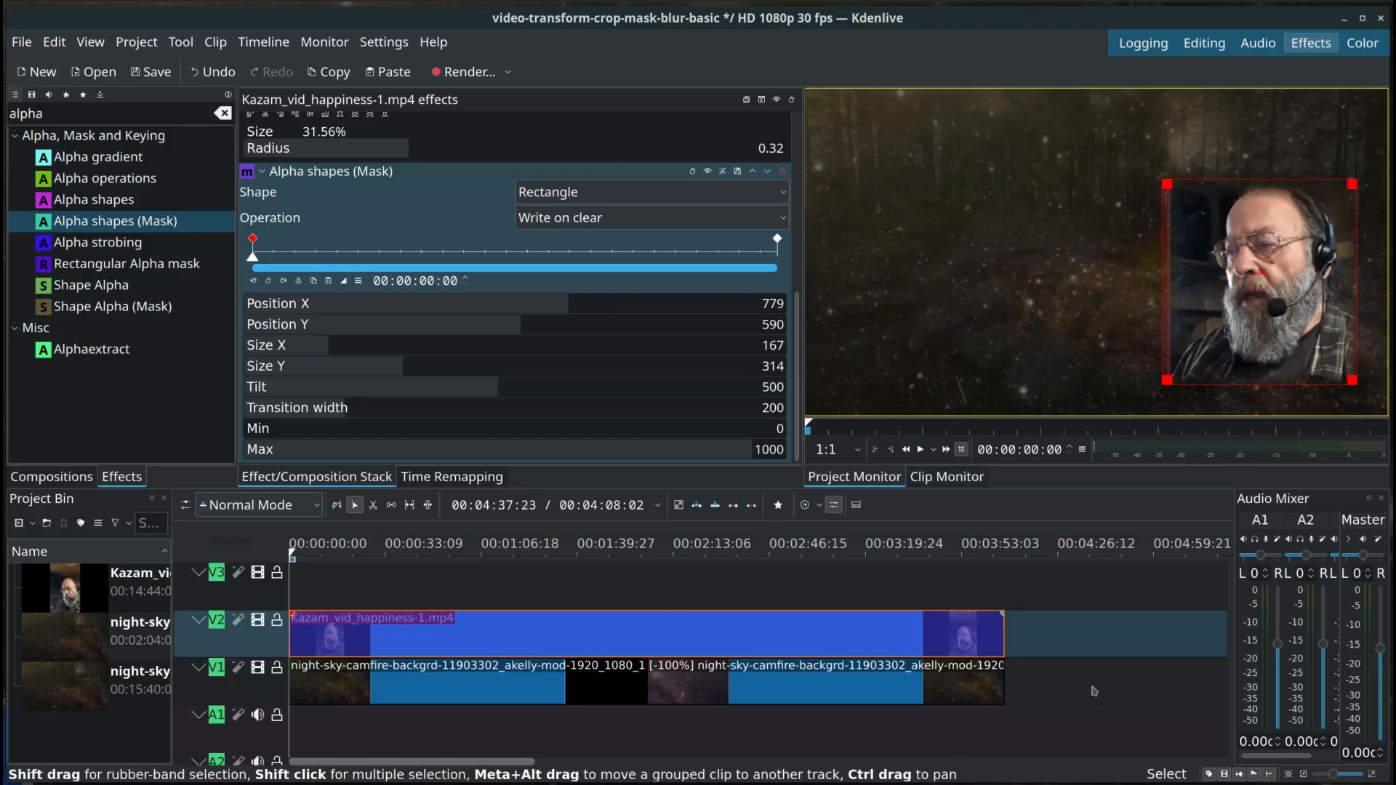
# Step: Deselect the clip, preview the masked picture at 00:00:58:10, and return the playhead to the start
pyautogui.click(1140, 688)
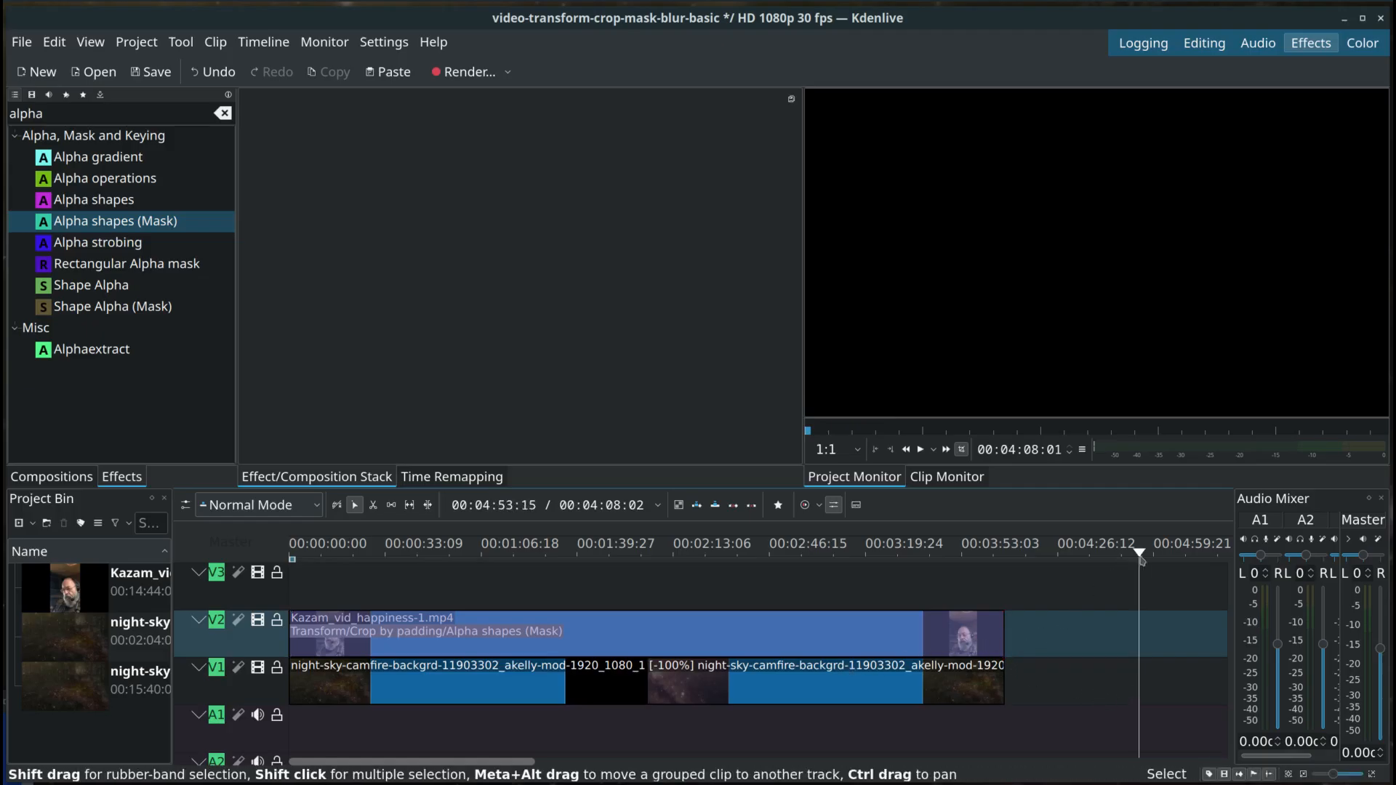
pyautogui.click(455, 561)
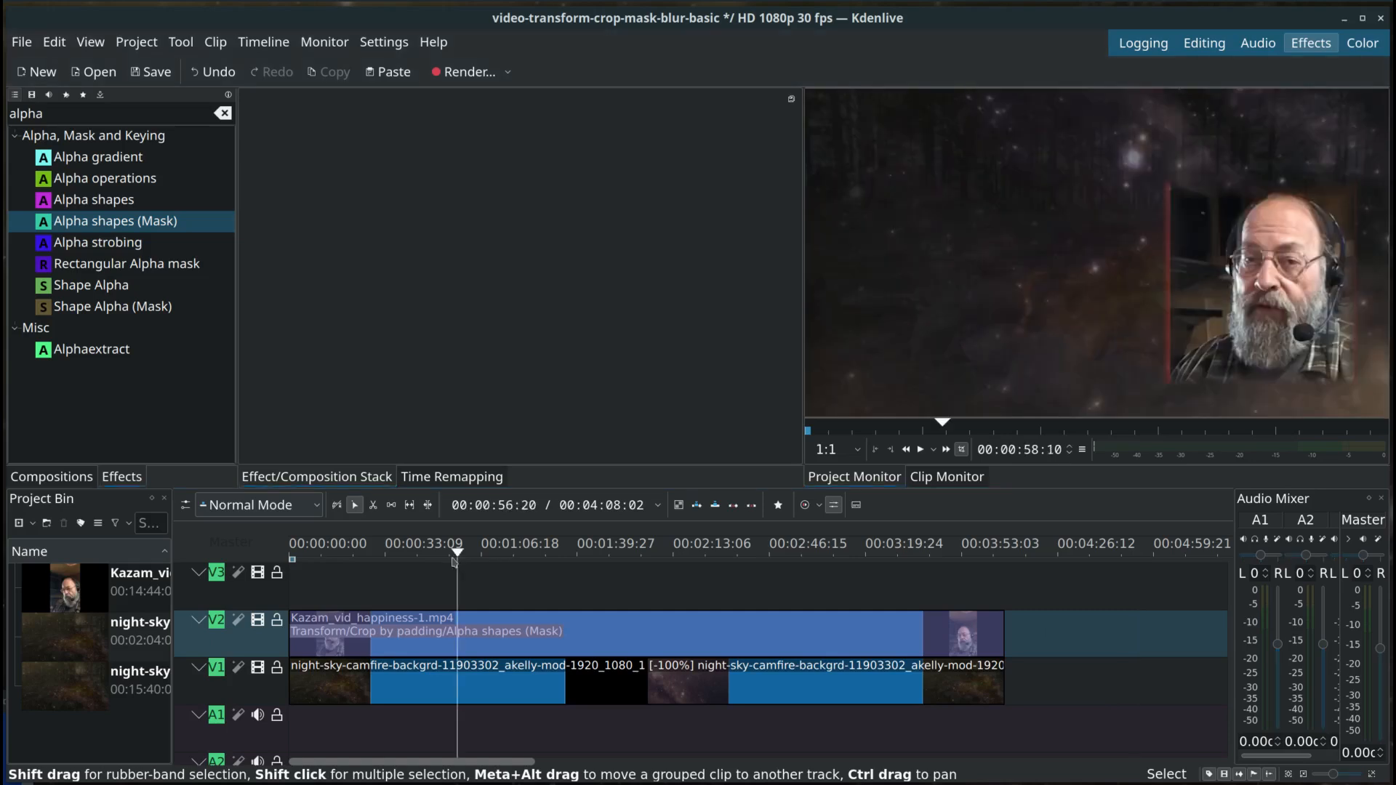
pyautogui.press('Home')
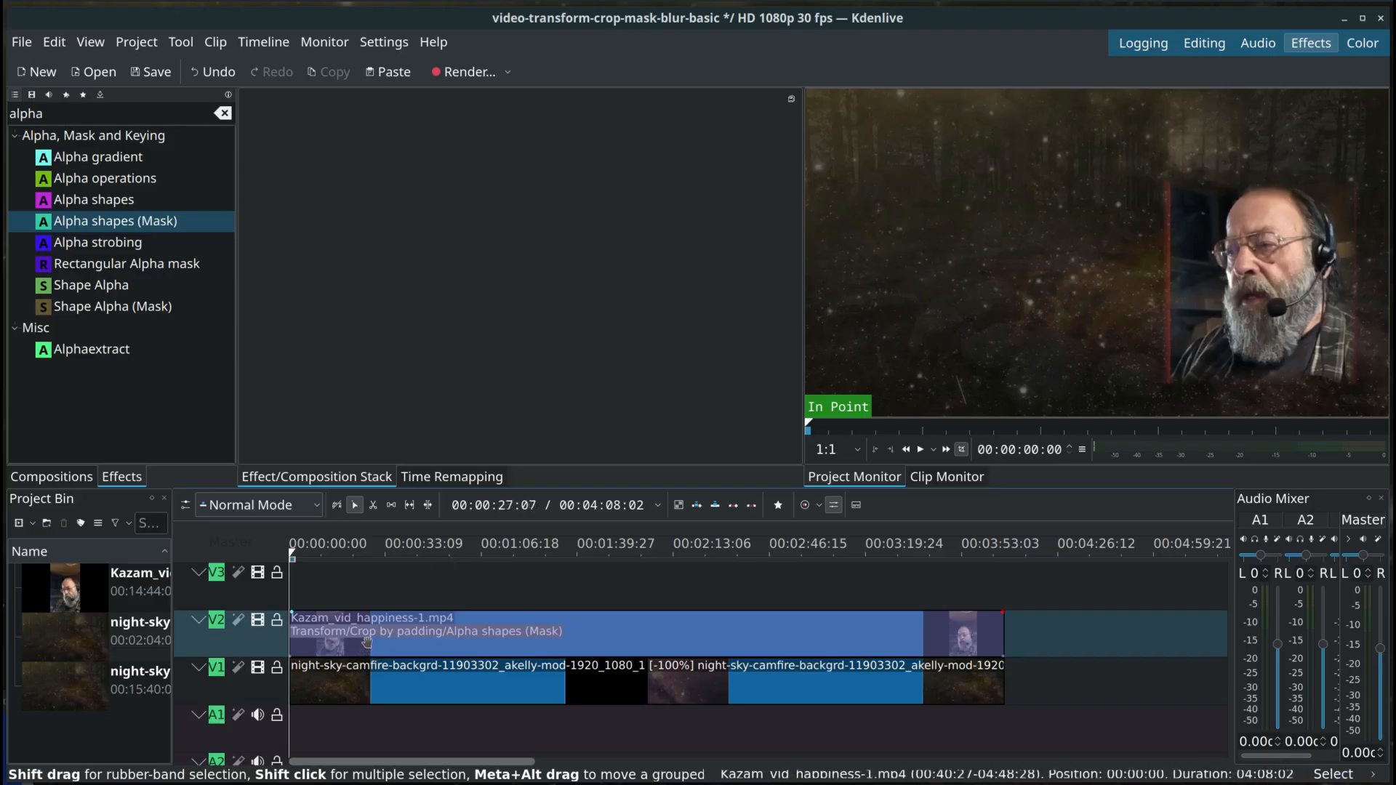
# Step: Reselect the webcam clip on V2 and check its Crop by padding and Alpha shapes (Mask) settings at the 00:00:00:00 keyframe
pyautogui.click(367, 641)
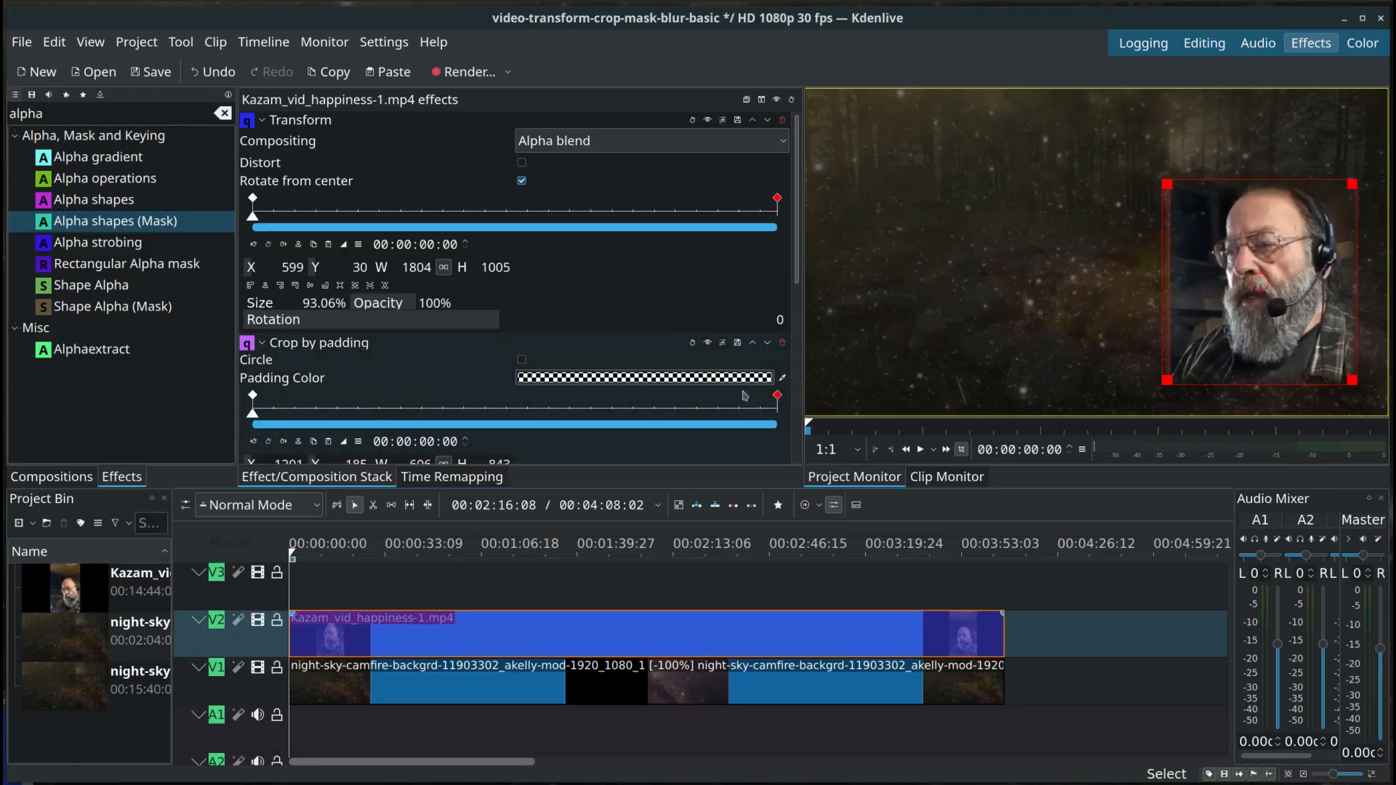
pyautogui.click(252, 396)
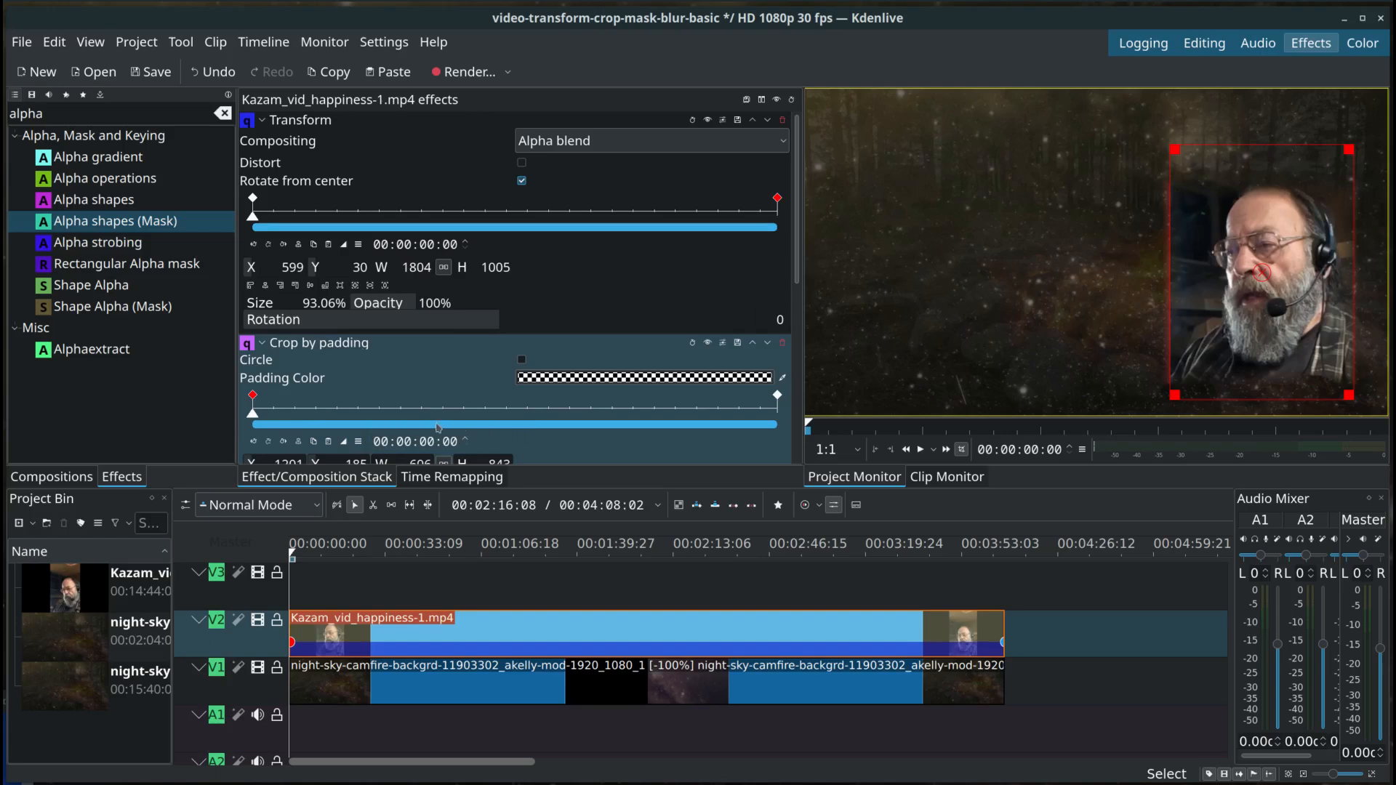
pyautogui.scroll(-3, 407, 408)
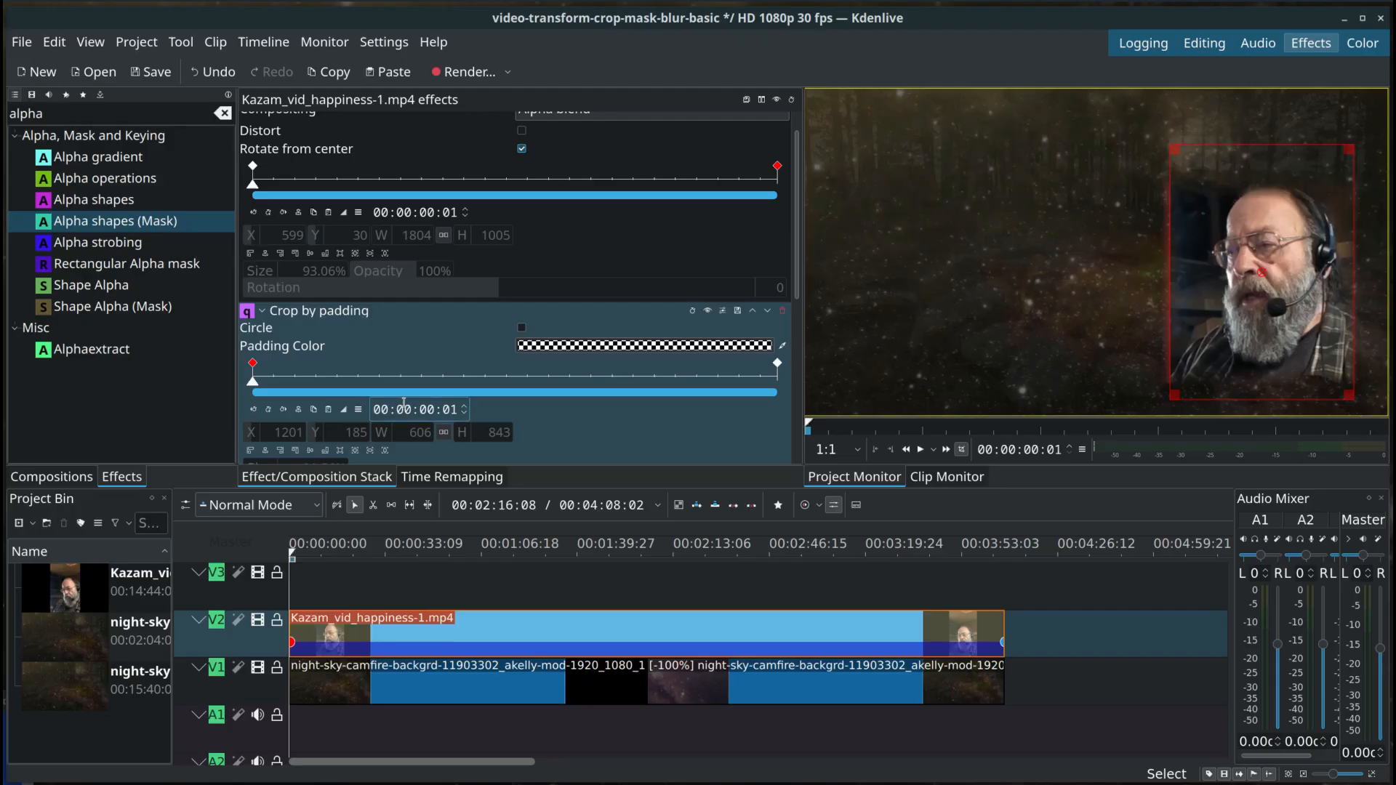
pyautogui.scroll(-4, 396, 407)
pyautogui.scroll(5, 389, 409)
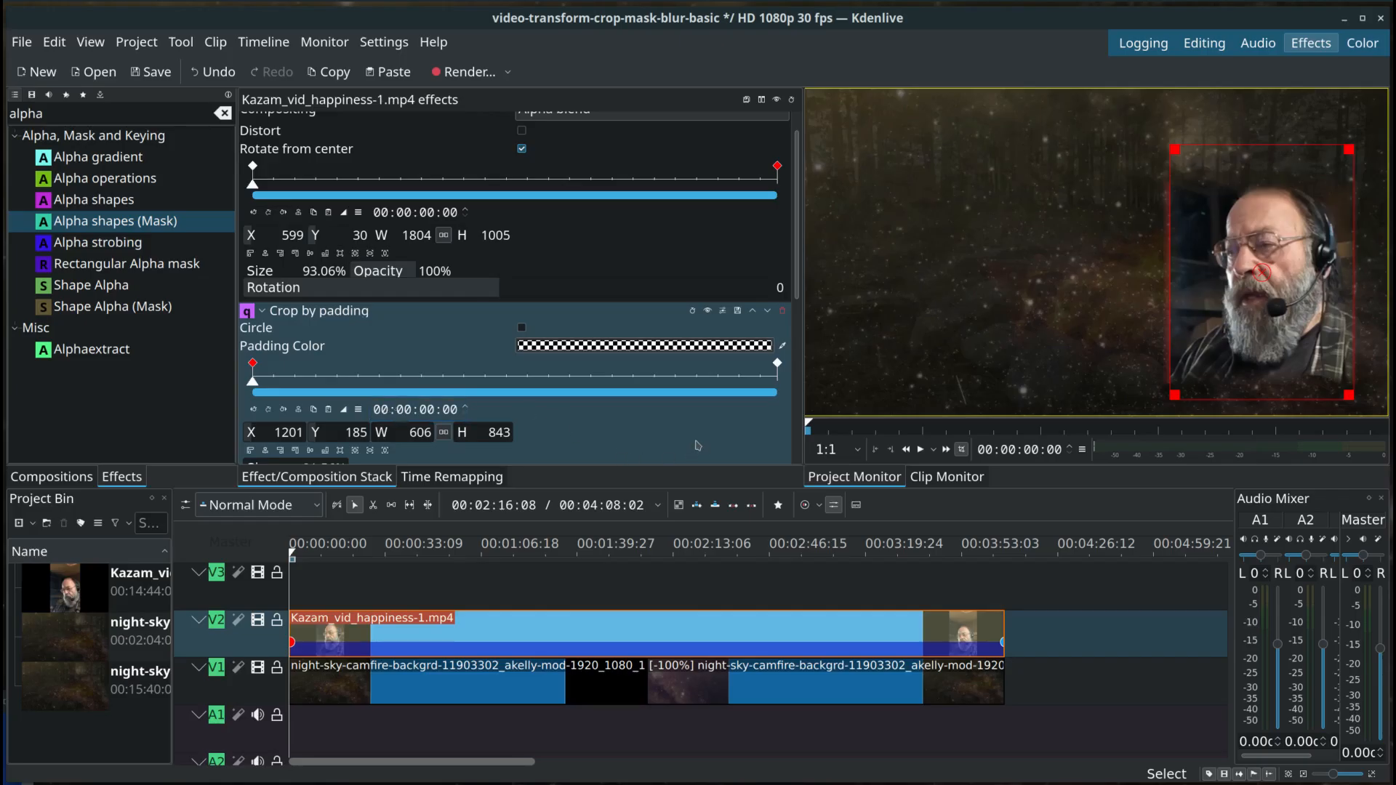
pyautogui.moveTo(797, 295); pyautogui.dragTo(798, 465)
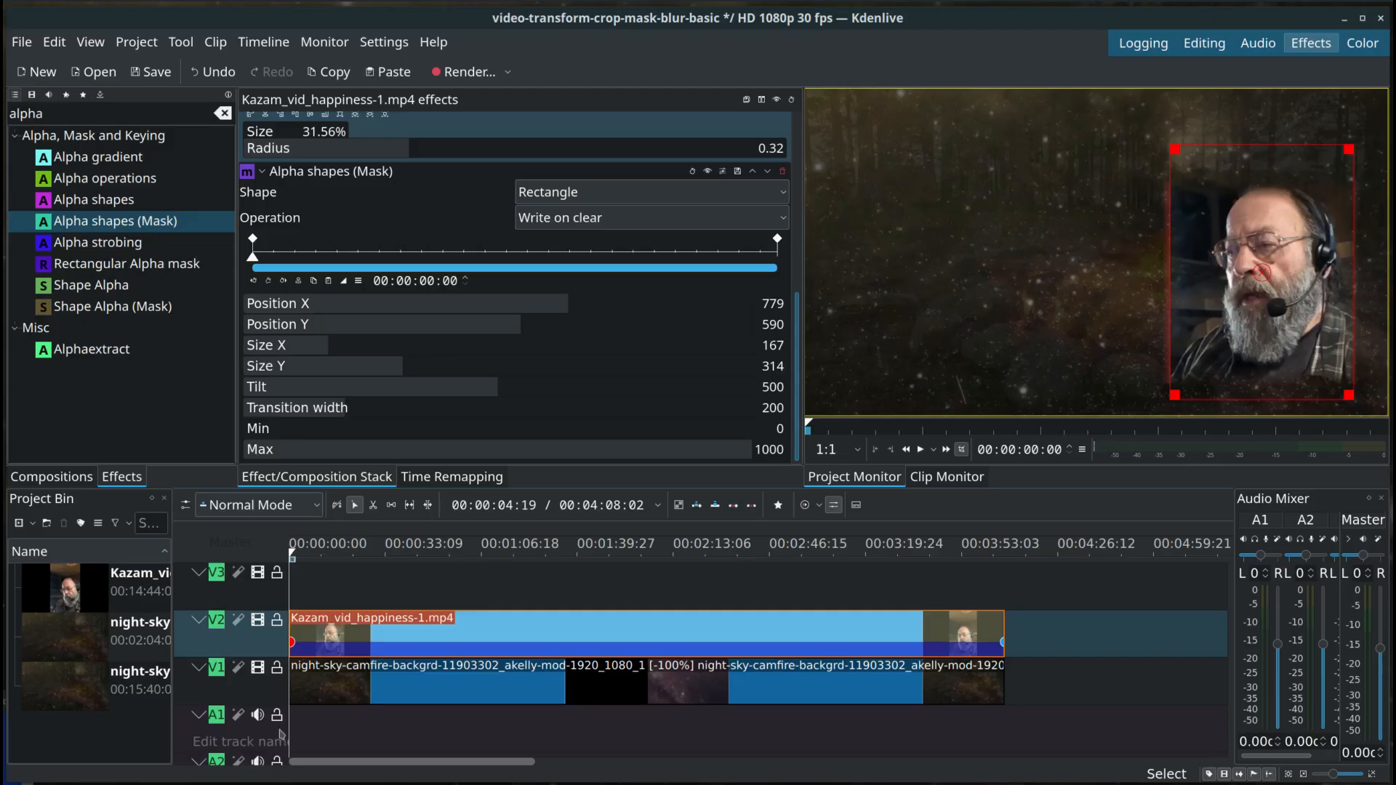
# Step: Preview the masked clip's edges at several points up to 00:01:34:18, return to the start, and reselect the clip
pyautogui.click(338, 731)
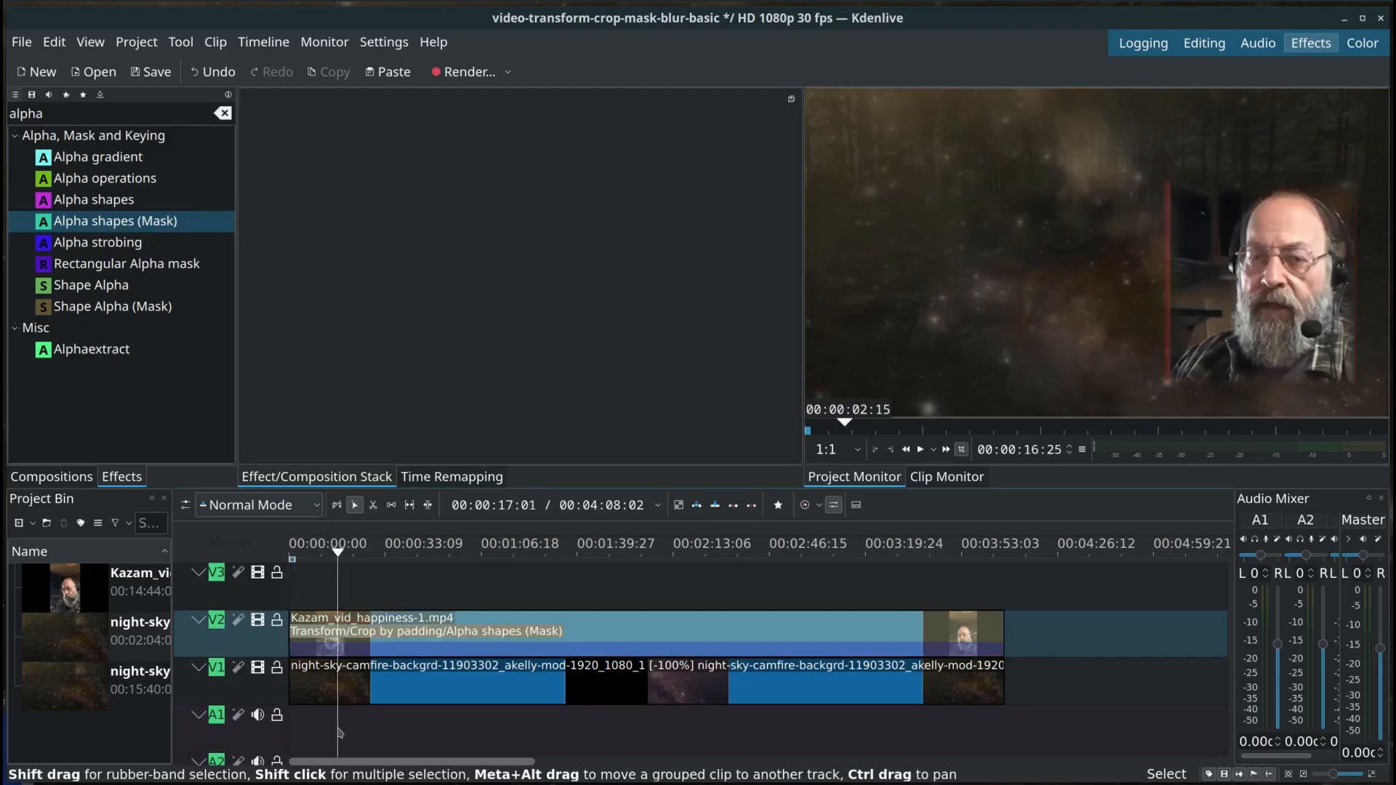
pyautogui.click(320, 550)
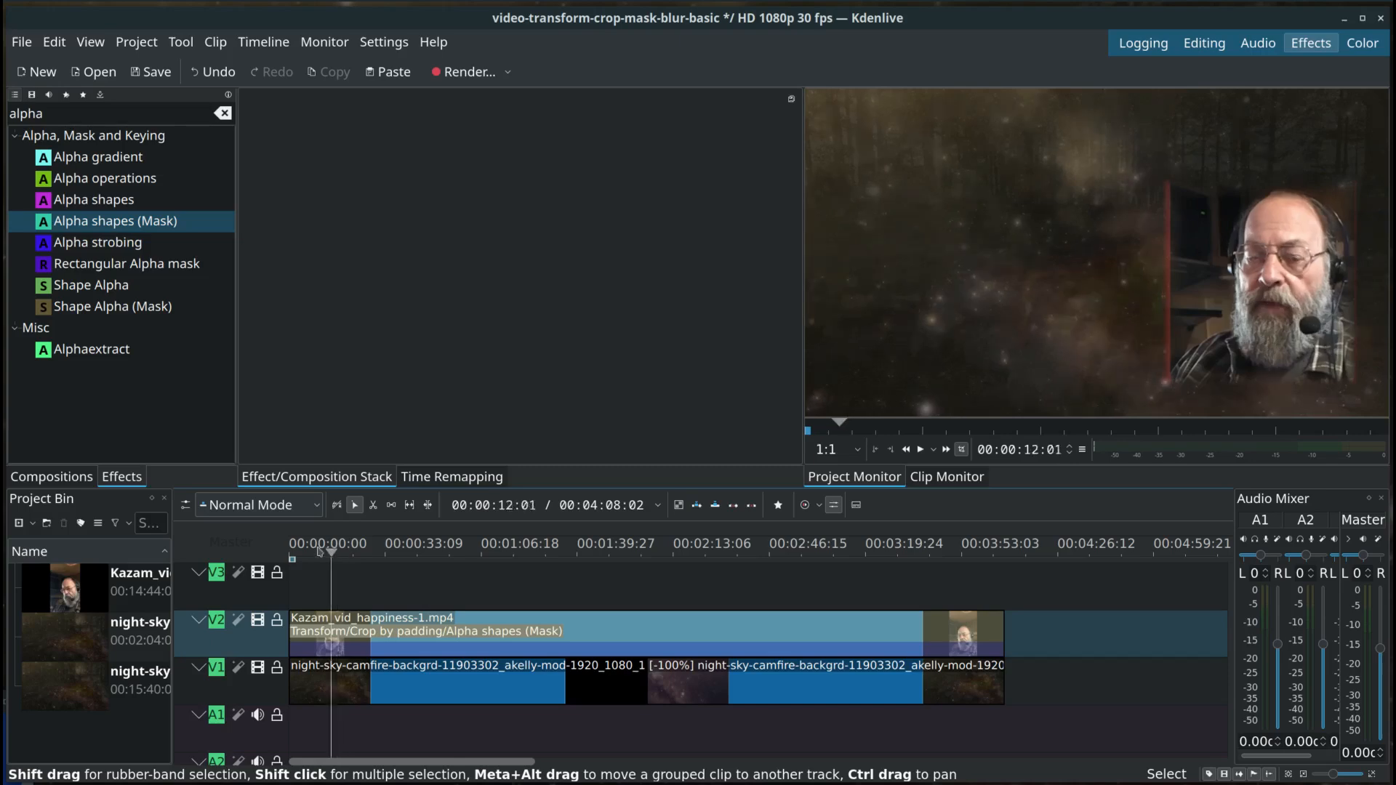
pyautogui.press('Home')
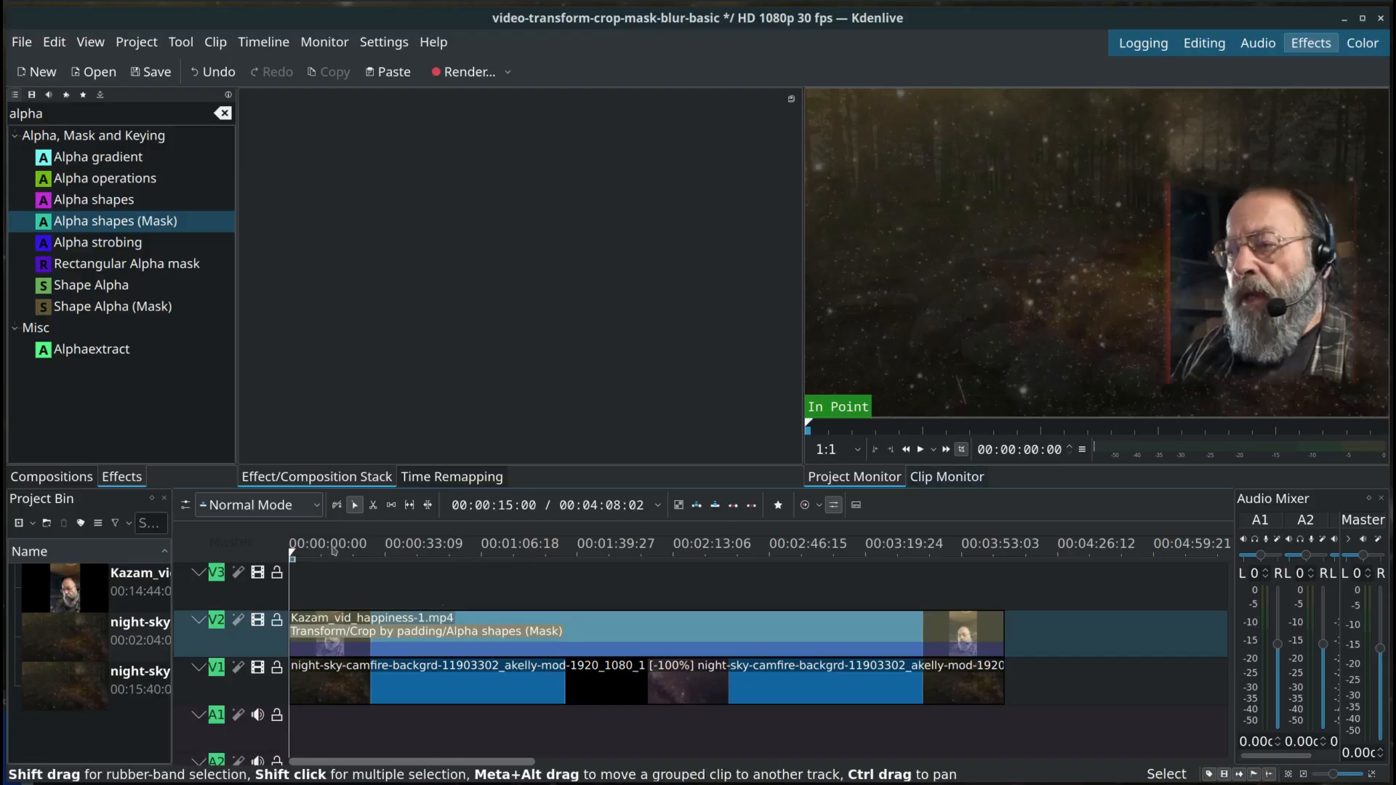
pyautogui.click(365, 551)
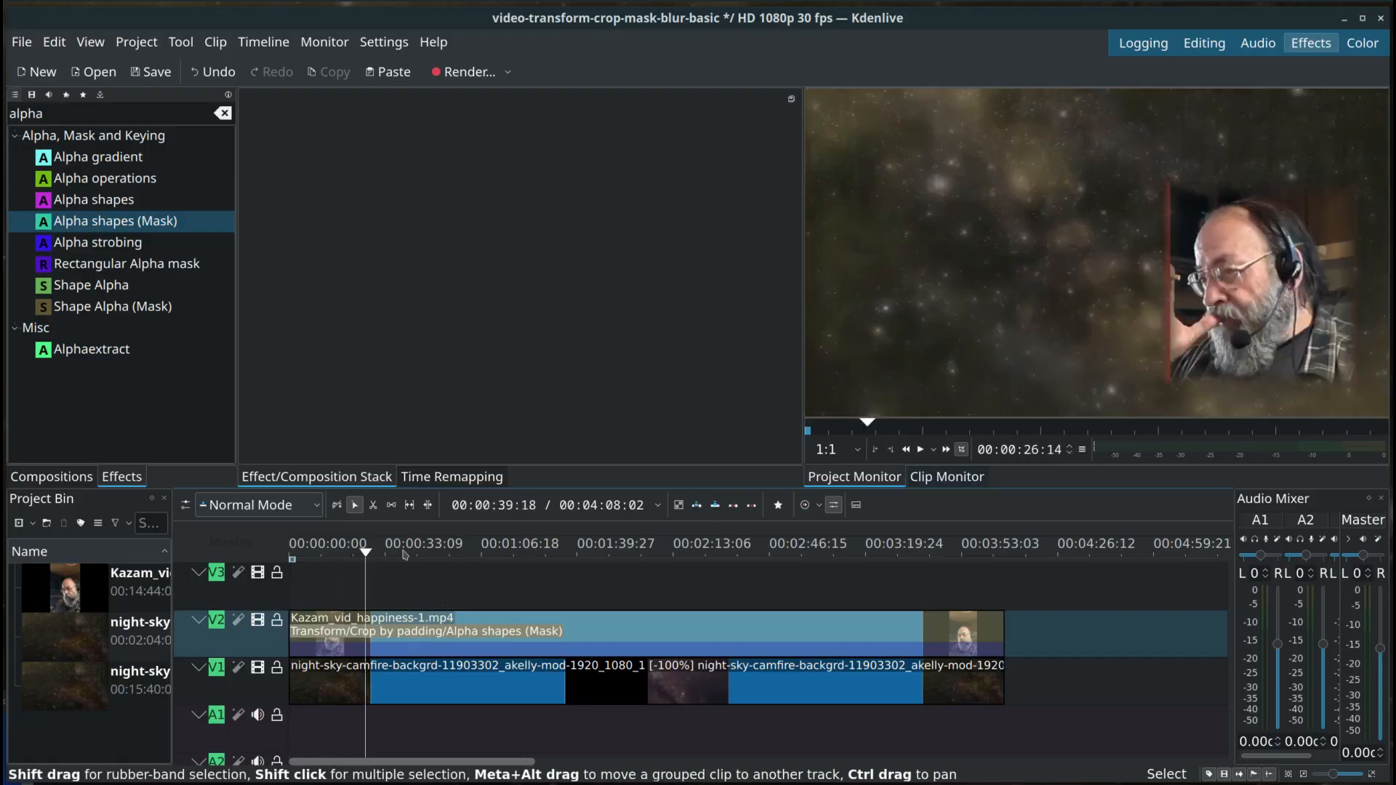
pyautogui.click(404, 554)
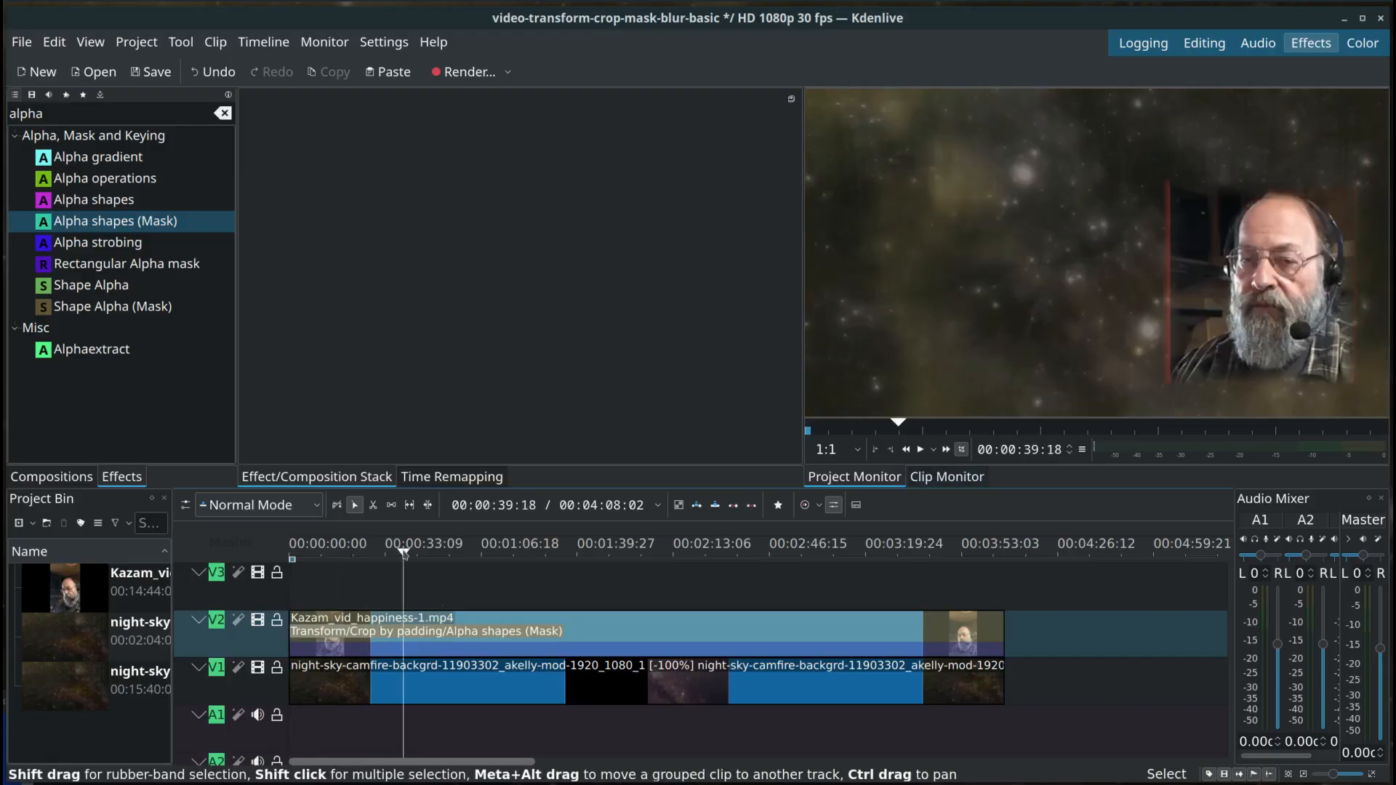
pyautogui.click(481, 551)
pyautogui.click(564, 551)
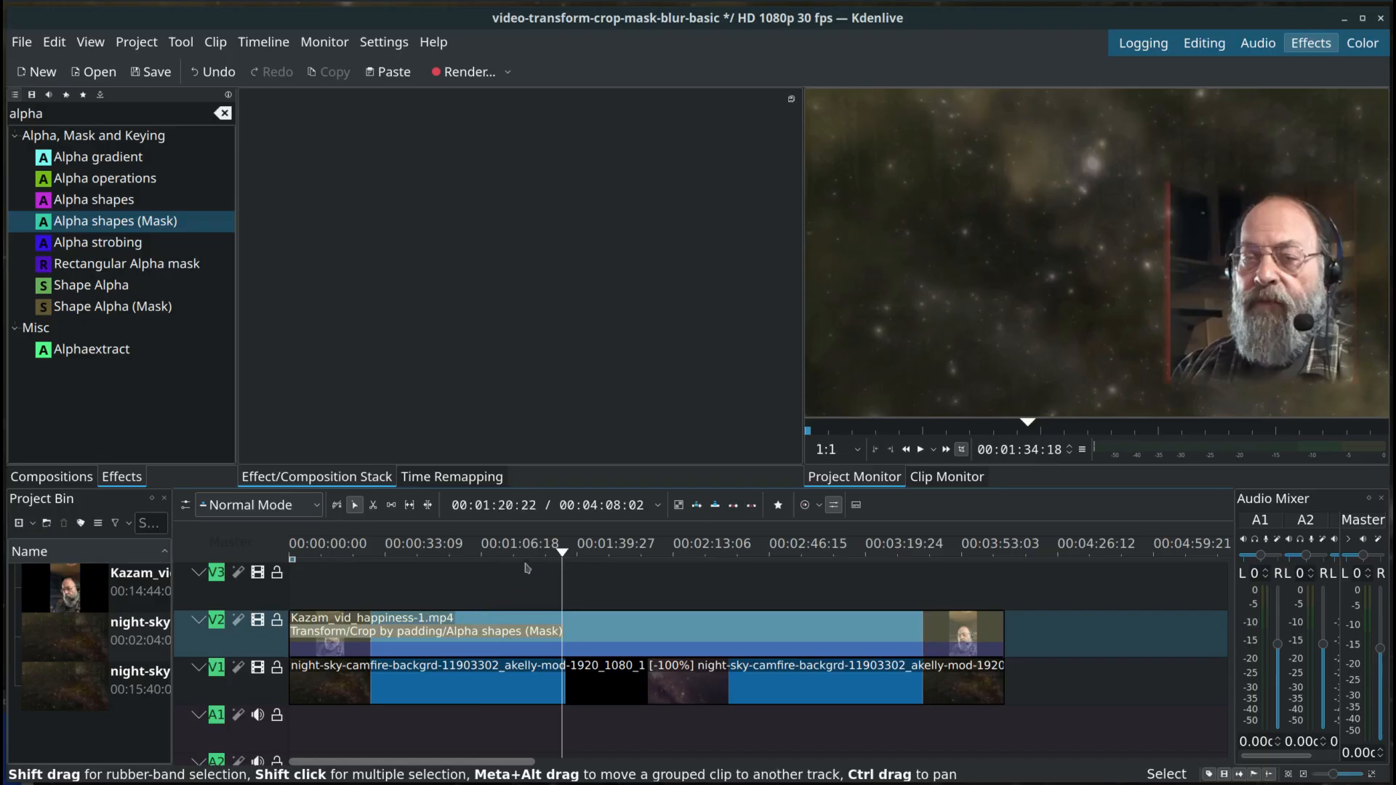
pyautogui.moveTo(563, 553); pyautogui.dragTo(215, 557)
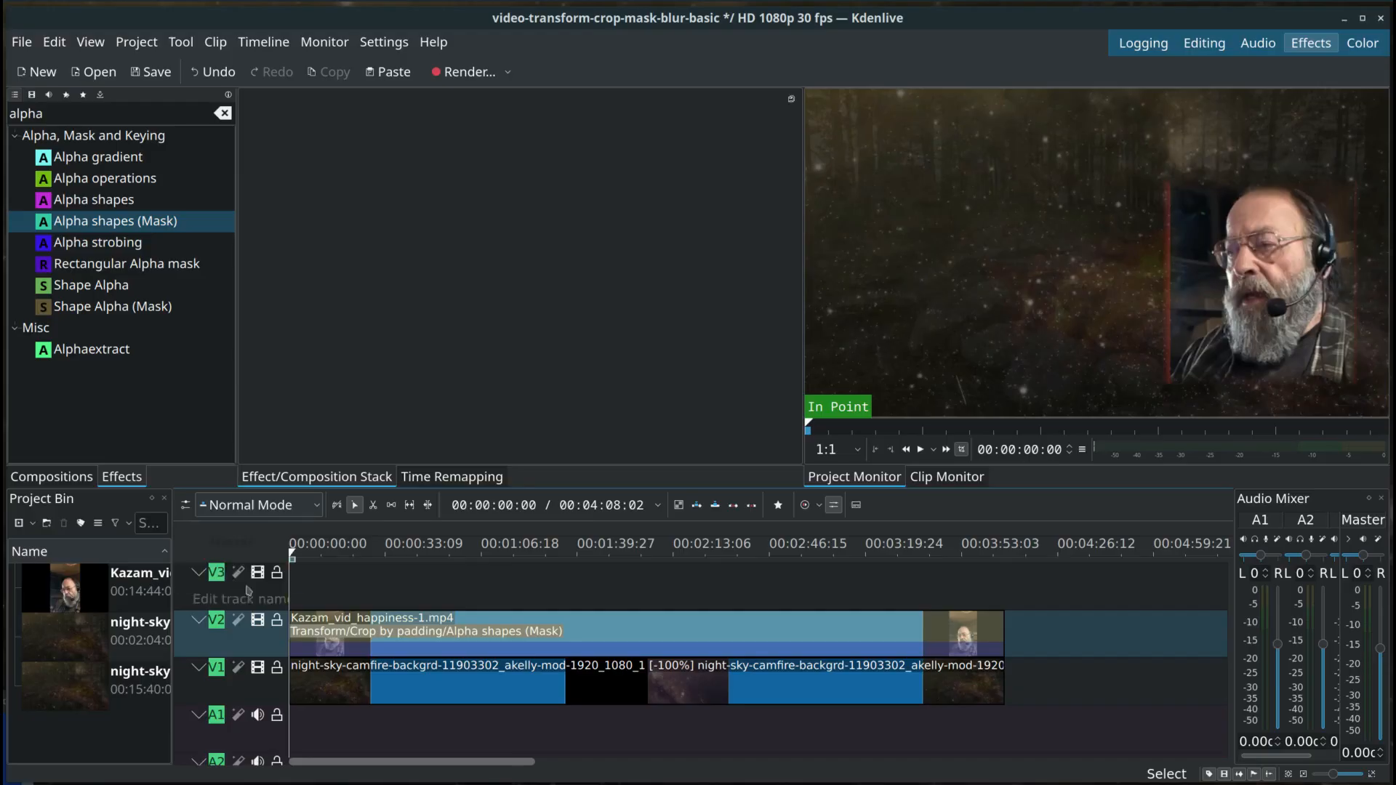
pyautogui.click(389, 632)
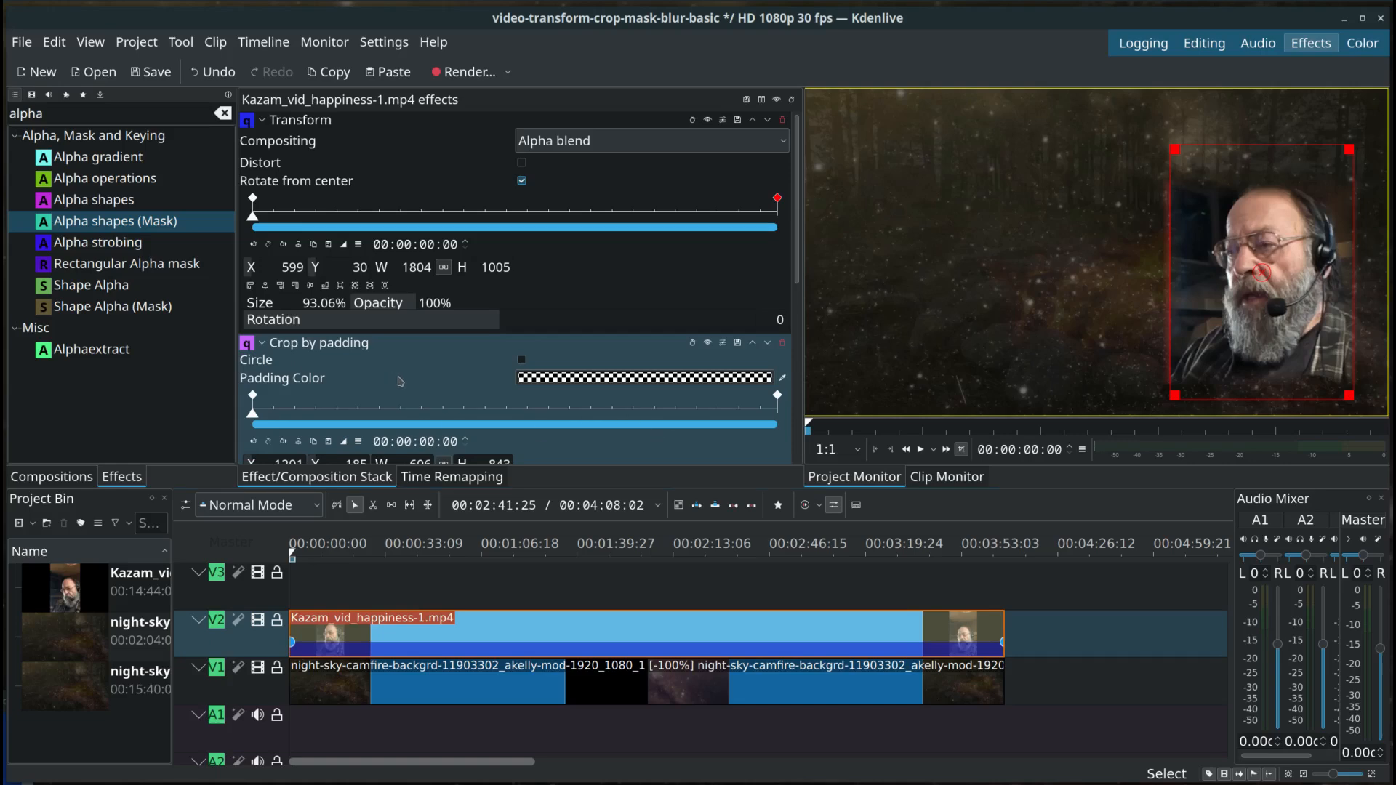
# Step: Reshape the Alpha shapes (Mask) rectangle at the 00:00:00:00 keyframe to Position X 782, Position Y 573, Size X 151, Size Y 328
pyautogui.scroll(-2, 399, 381)
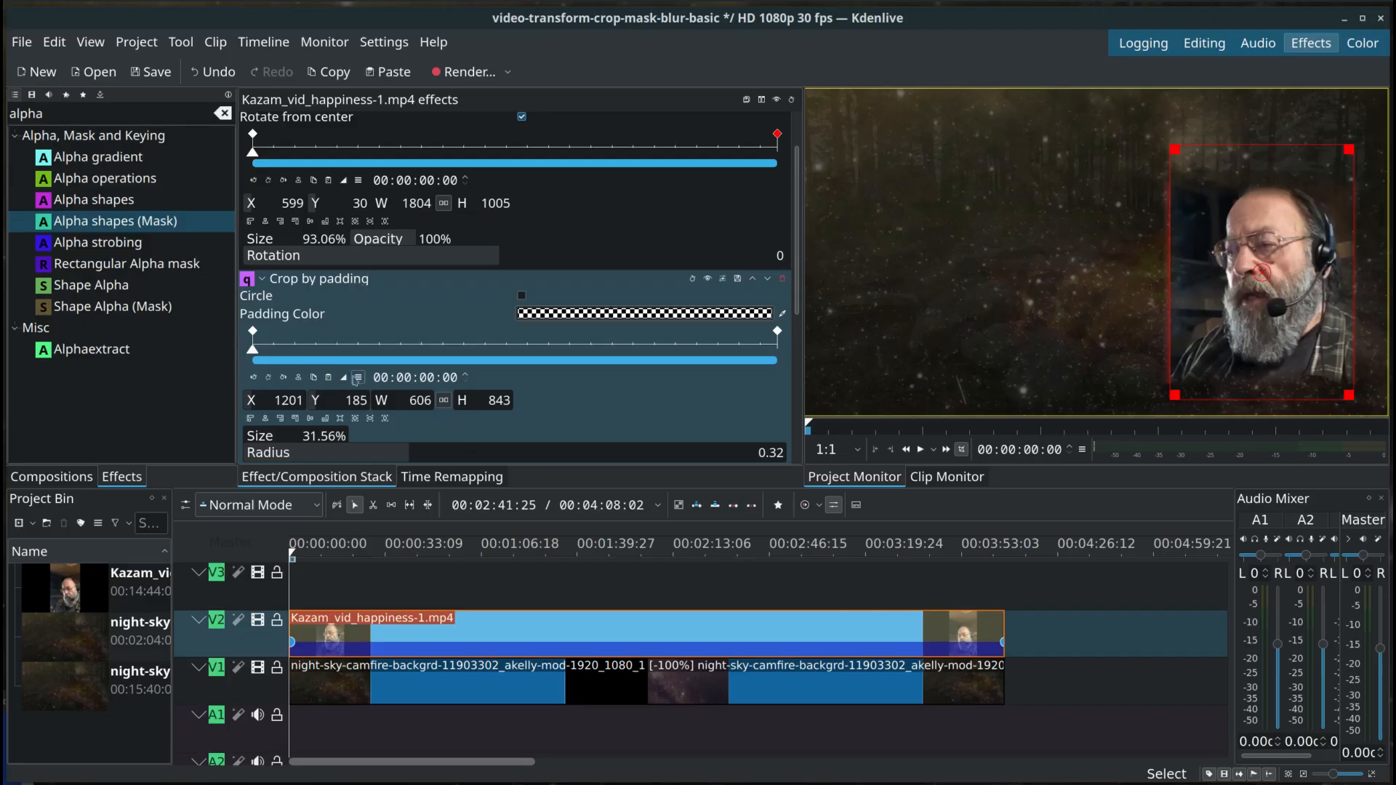
pyautogui.click(255, 334)
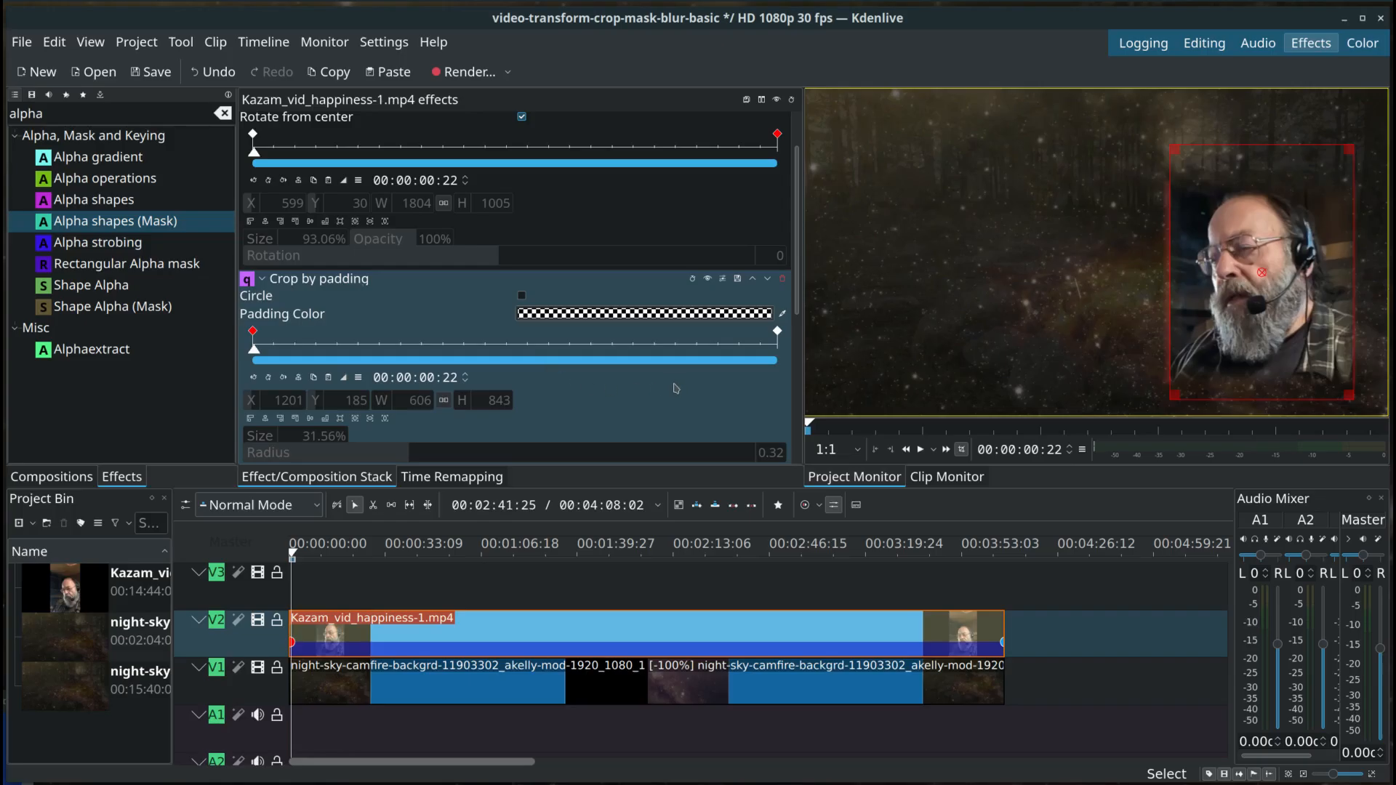
pyautogui.scroll(-8, 675, 388)
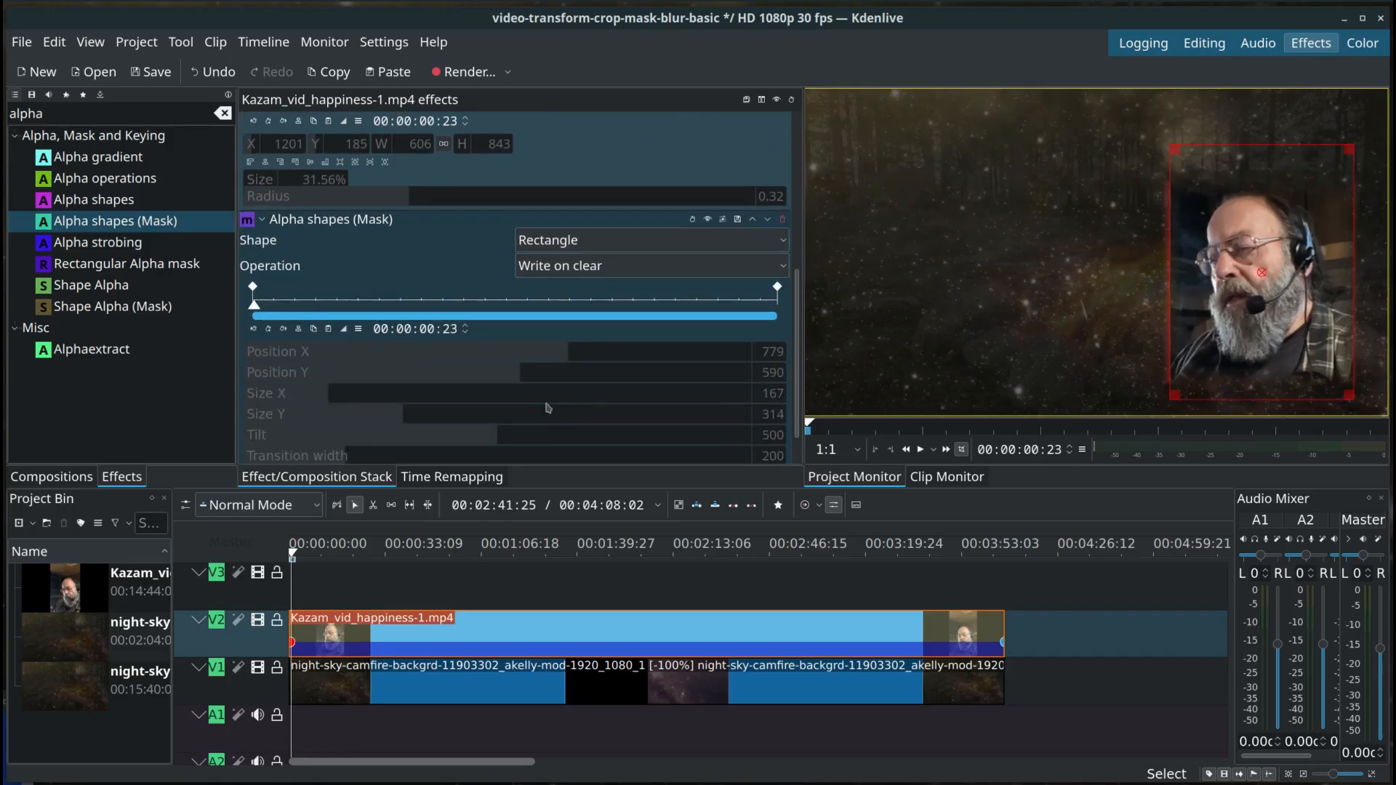
pyautogui.click(254, 287)
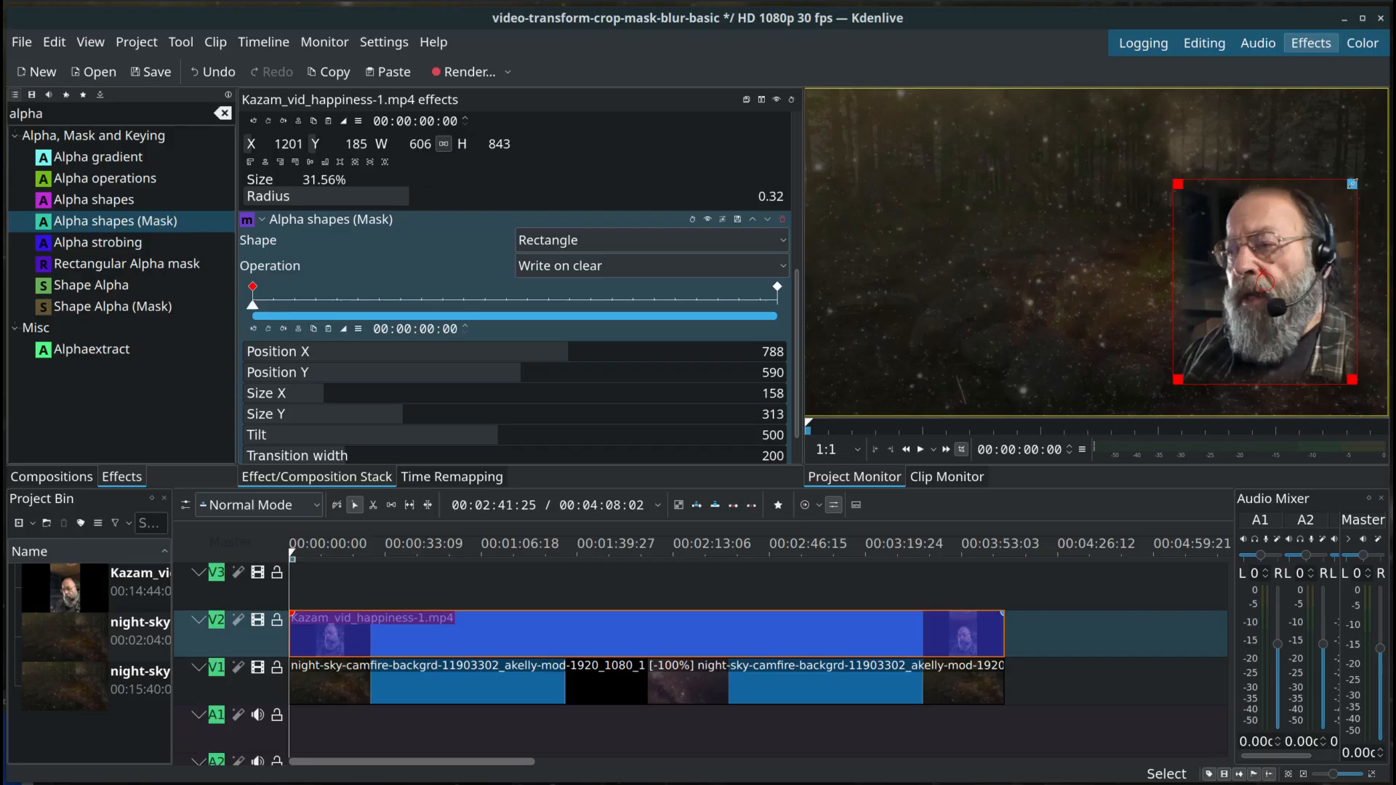
pyautogui.moveTo(1348, 178)
pyautogui.mouseDown()
pyautogui.moveTo(1335, 173)
pyautogui.moveTo(1366, 186)
pyautogui.moveTo(1346, 186)
pyautogui.mouseUp()
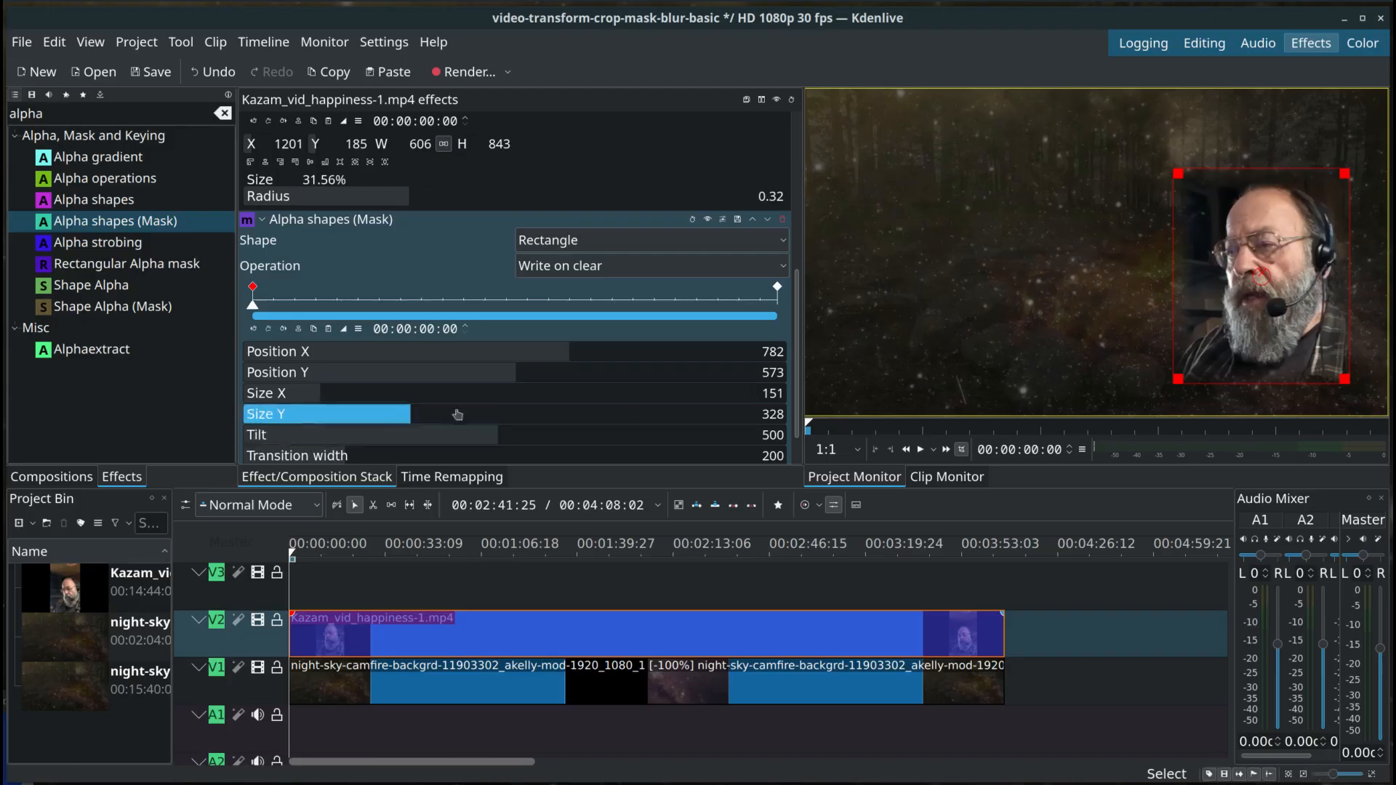
# Step: Copy the mask values from the 00:00:00:00 keyframe onto the 00:04:08:01 keyframe and save the project
pyautogui.click(315, 329)
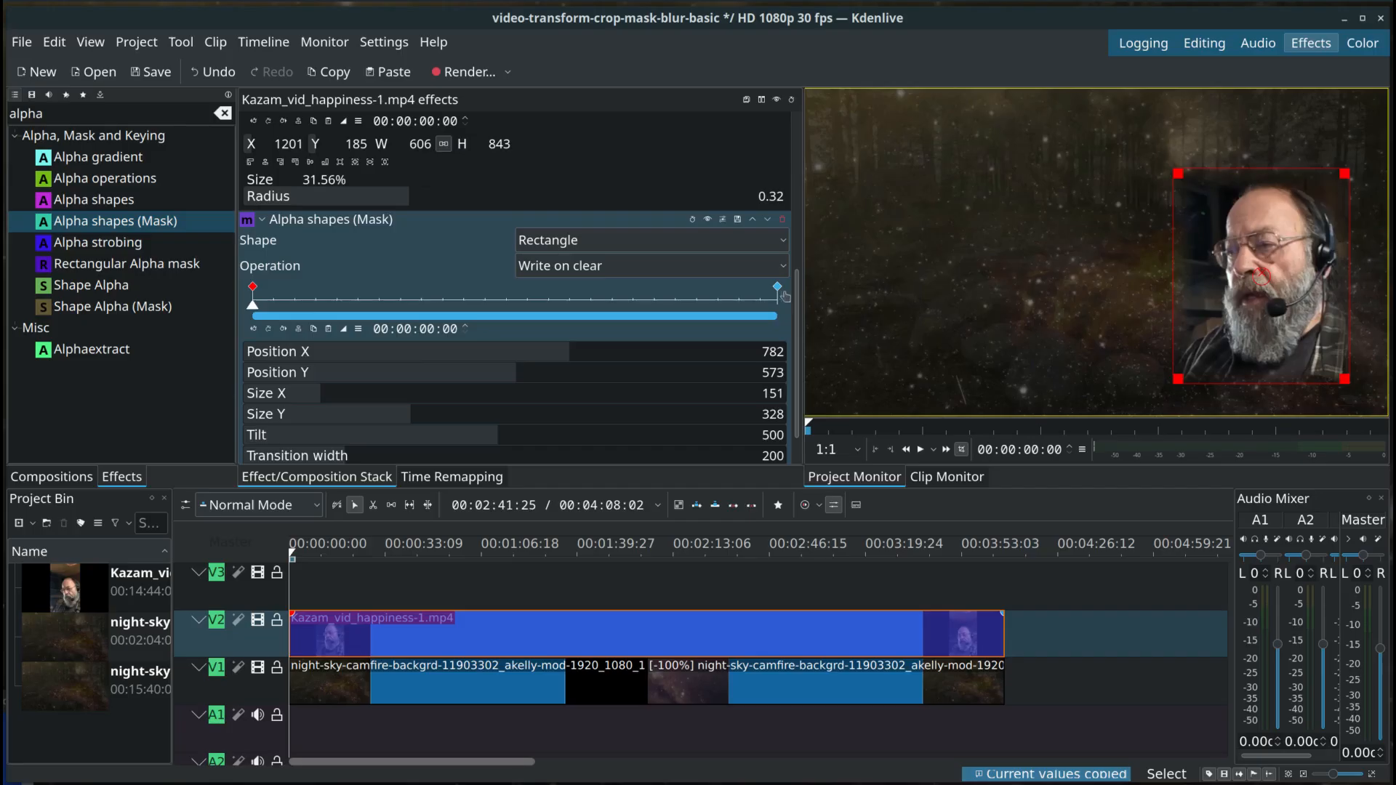
pyautogui.click(778, 287)
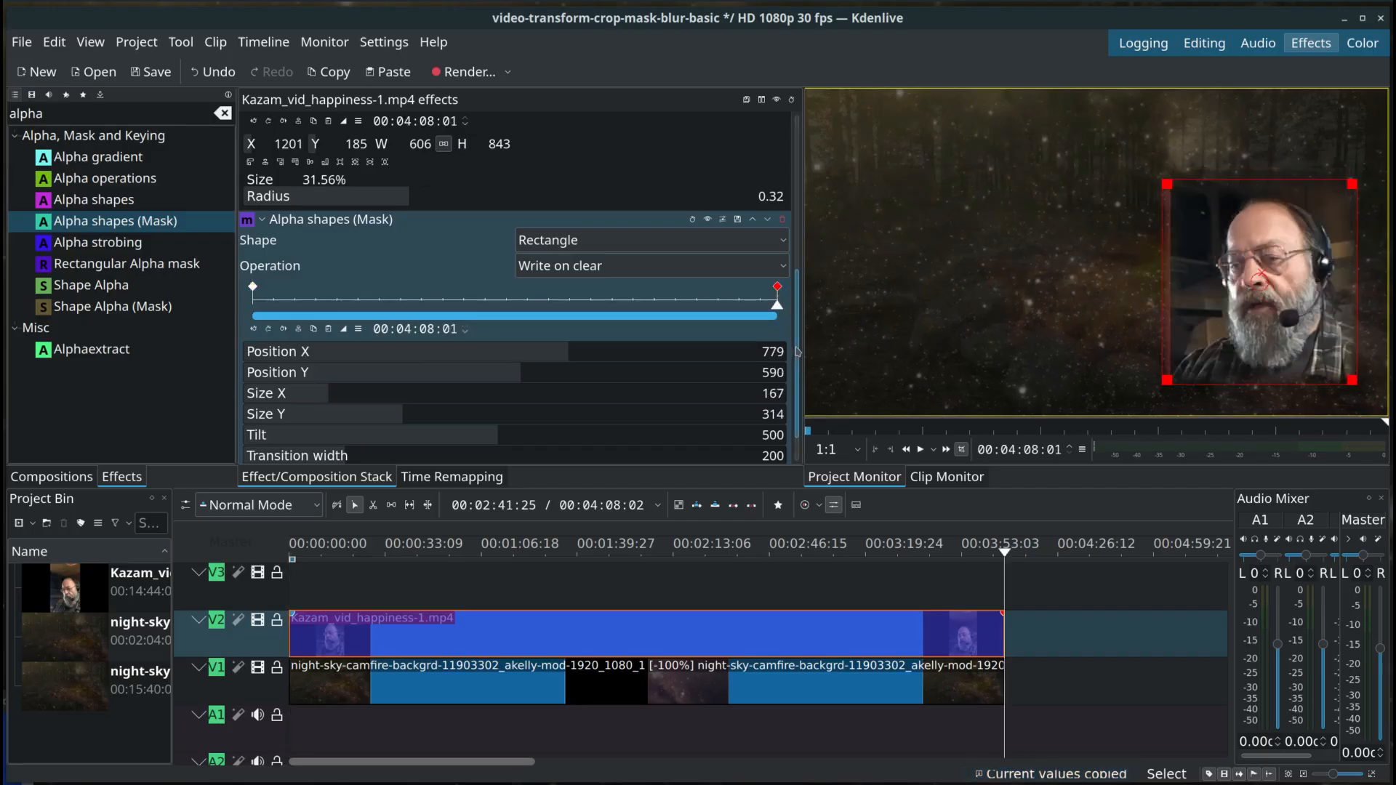
pyautogui.click(329, 331)
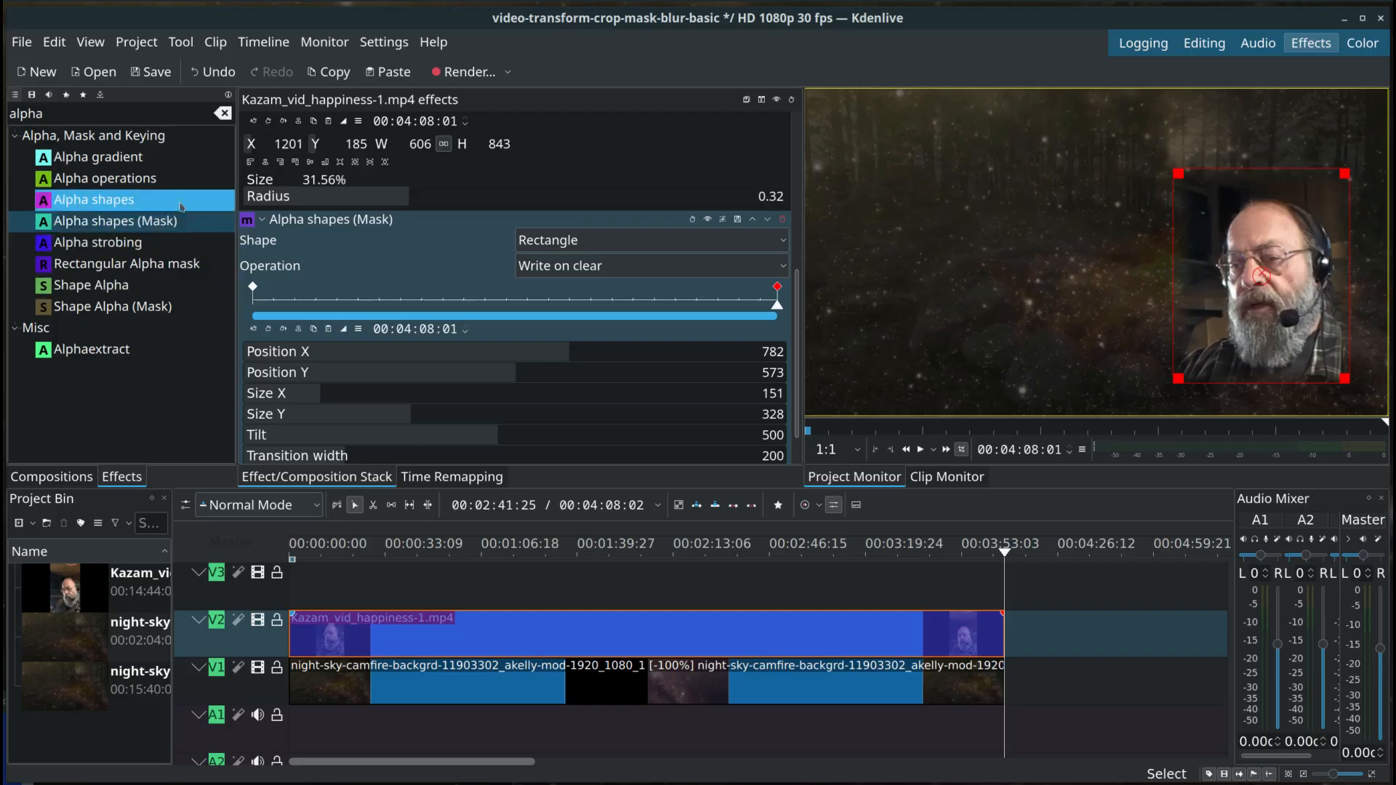
pyautogui.click(147, 71)
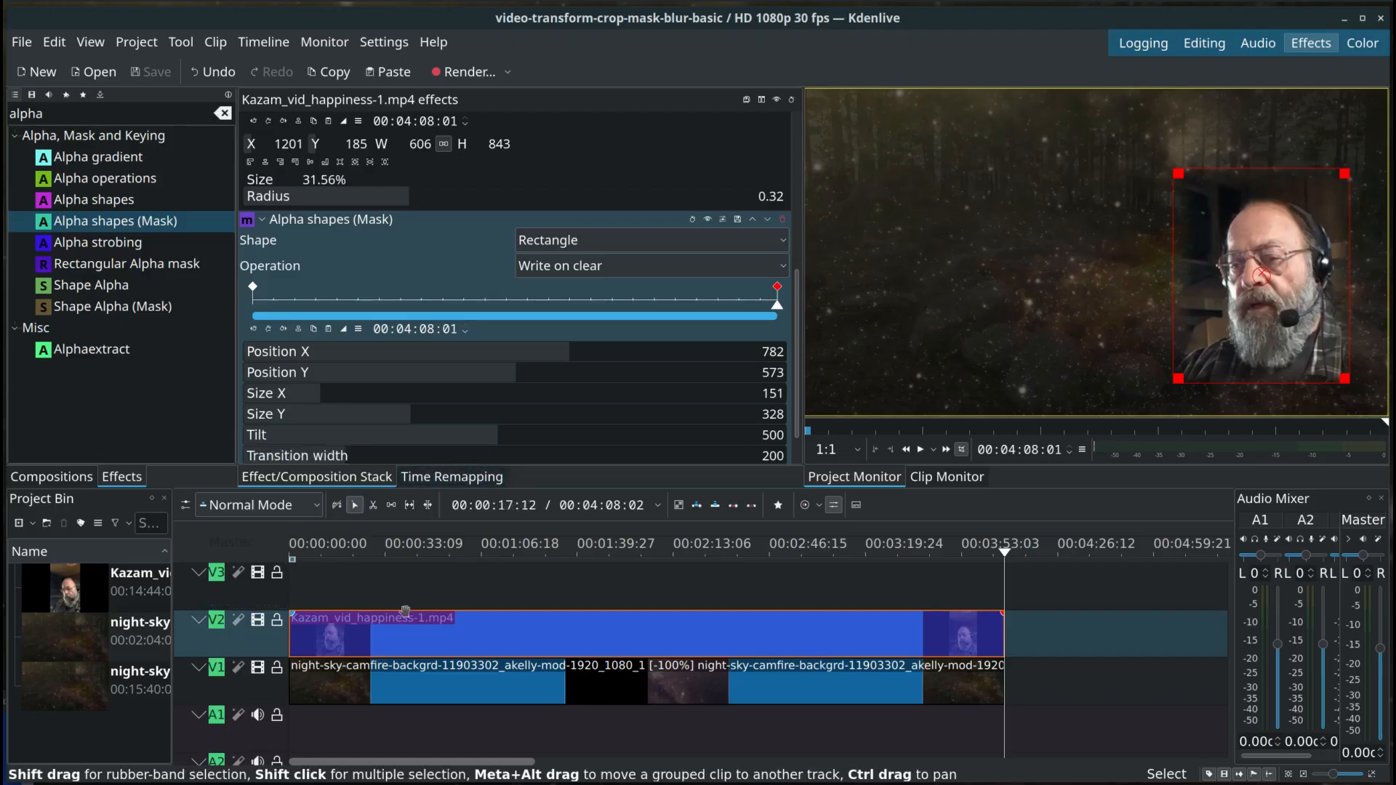
# Step: Deselect the clip, check the masked picture at 00:00:54:13, and play it from the start to 00:00:44:21
pyautogui.click(446, 586)
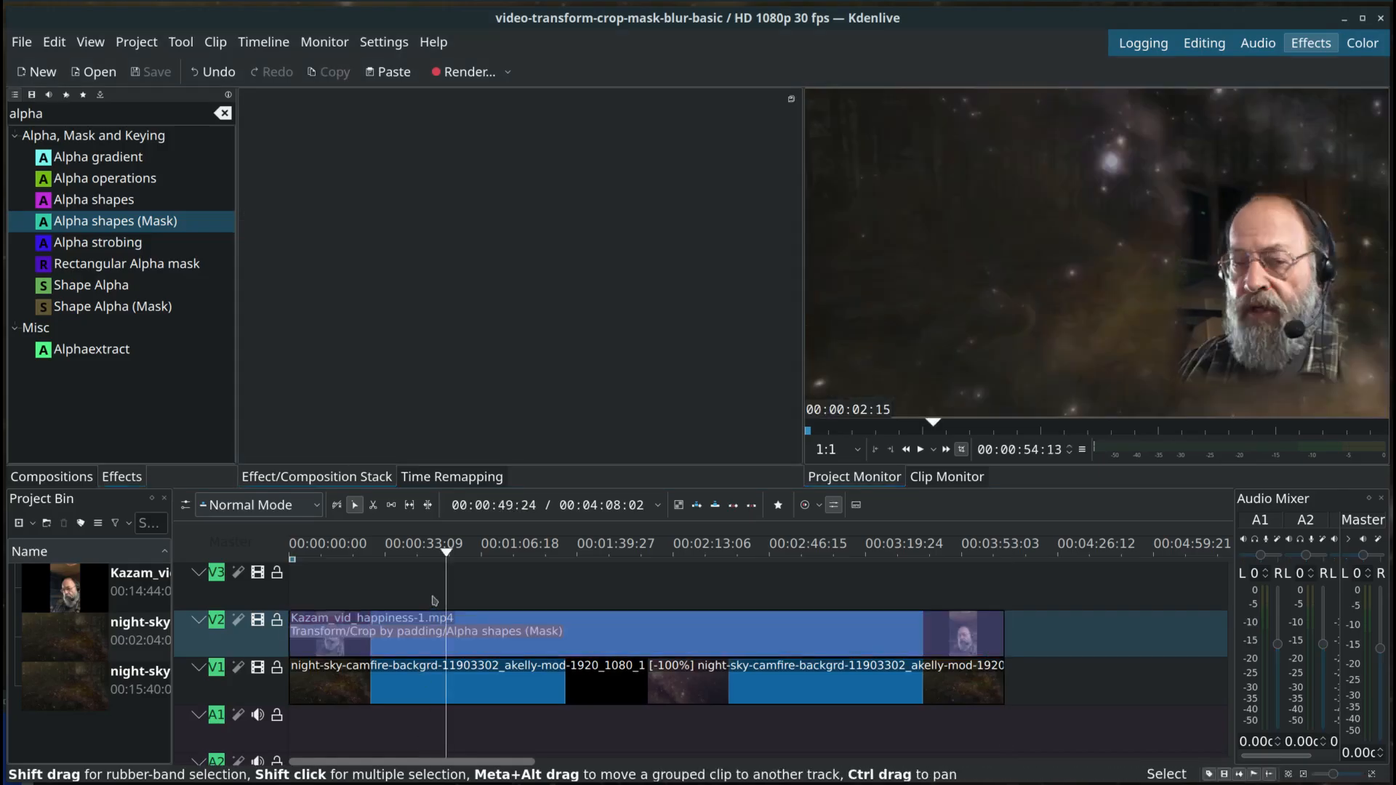
pyautogui.press('Home')
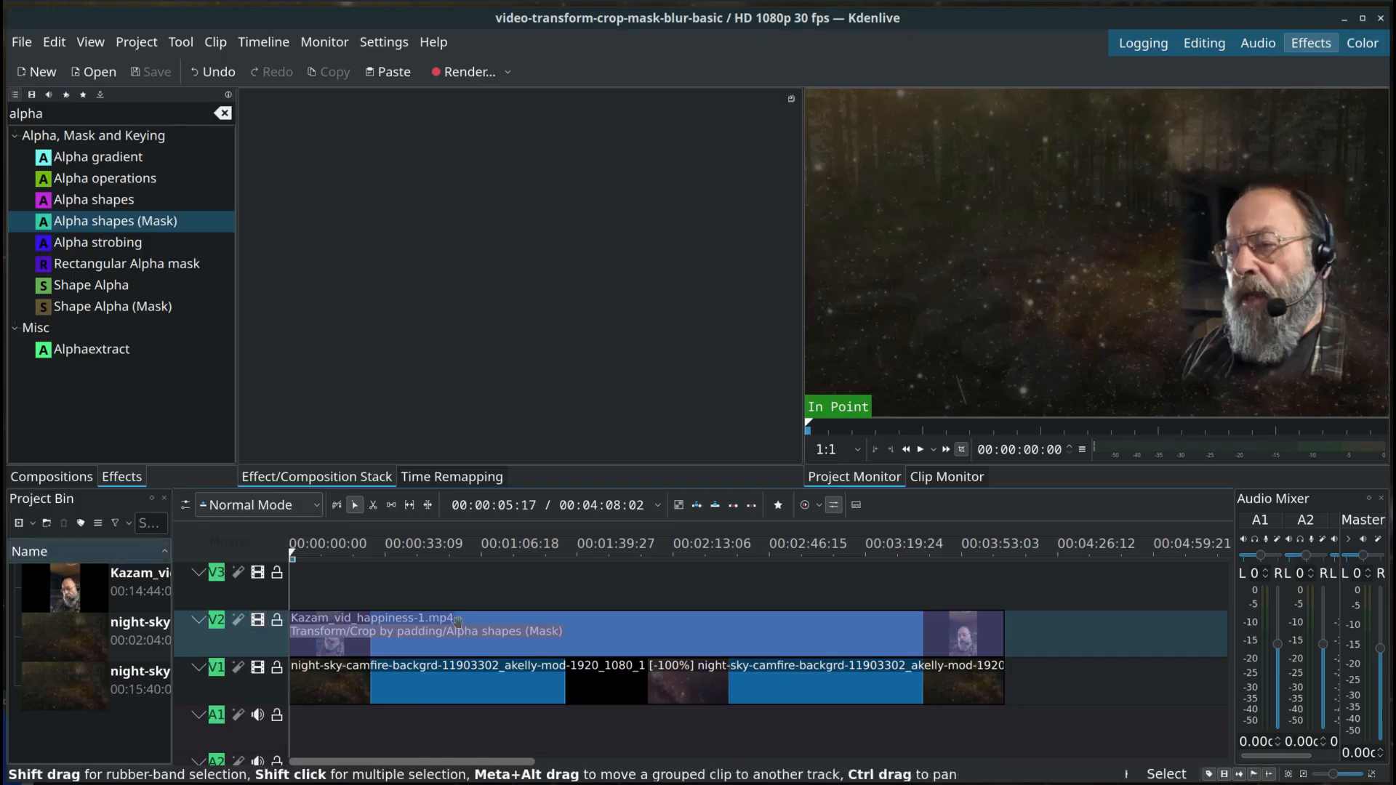
pyautogui.click(921, 451)
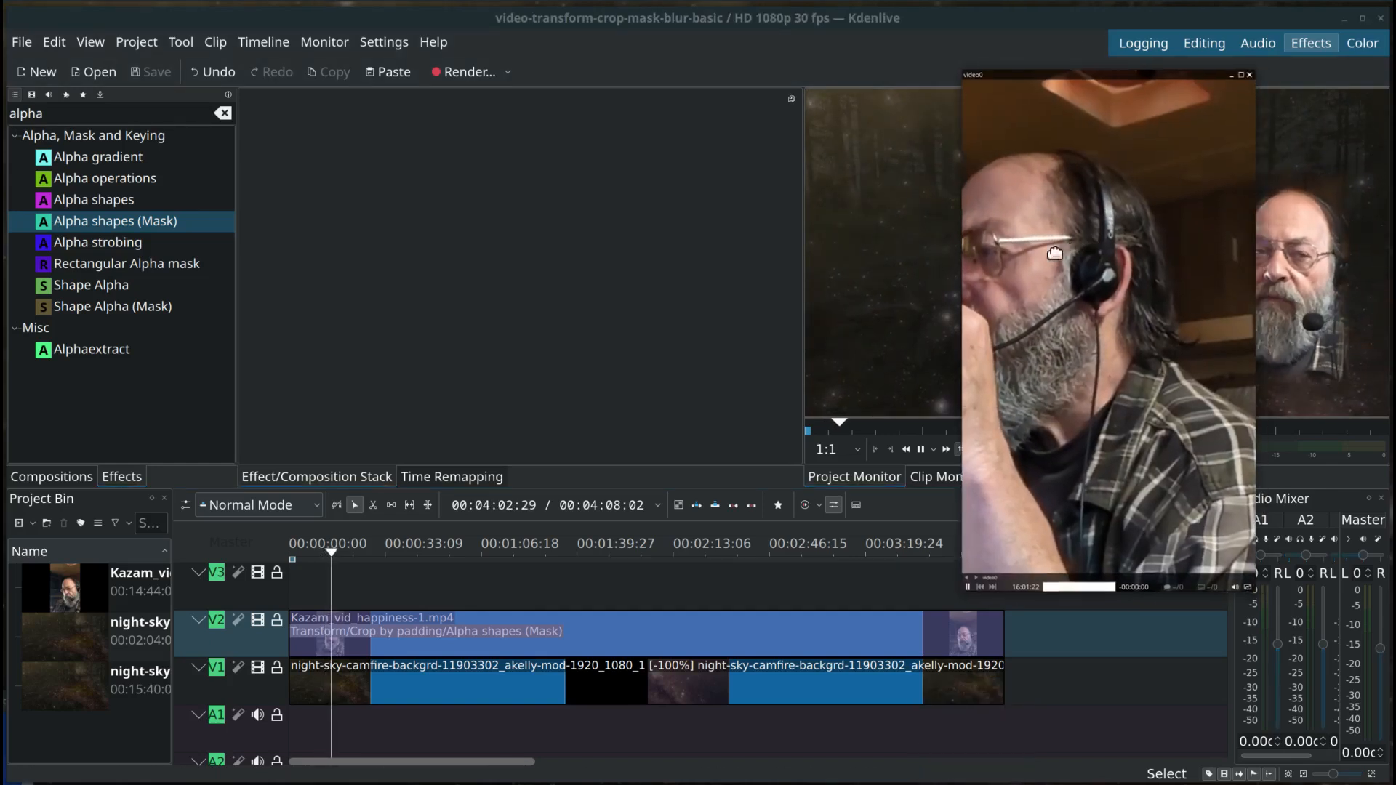
pyautogui.moveTo(1098, 258); pyautogui.dragTo(662, 262)
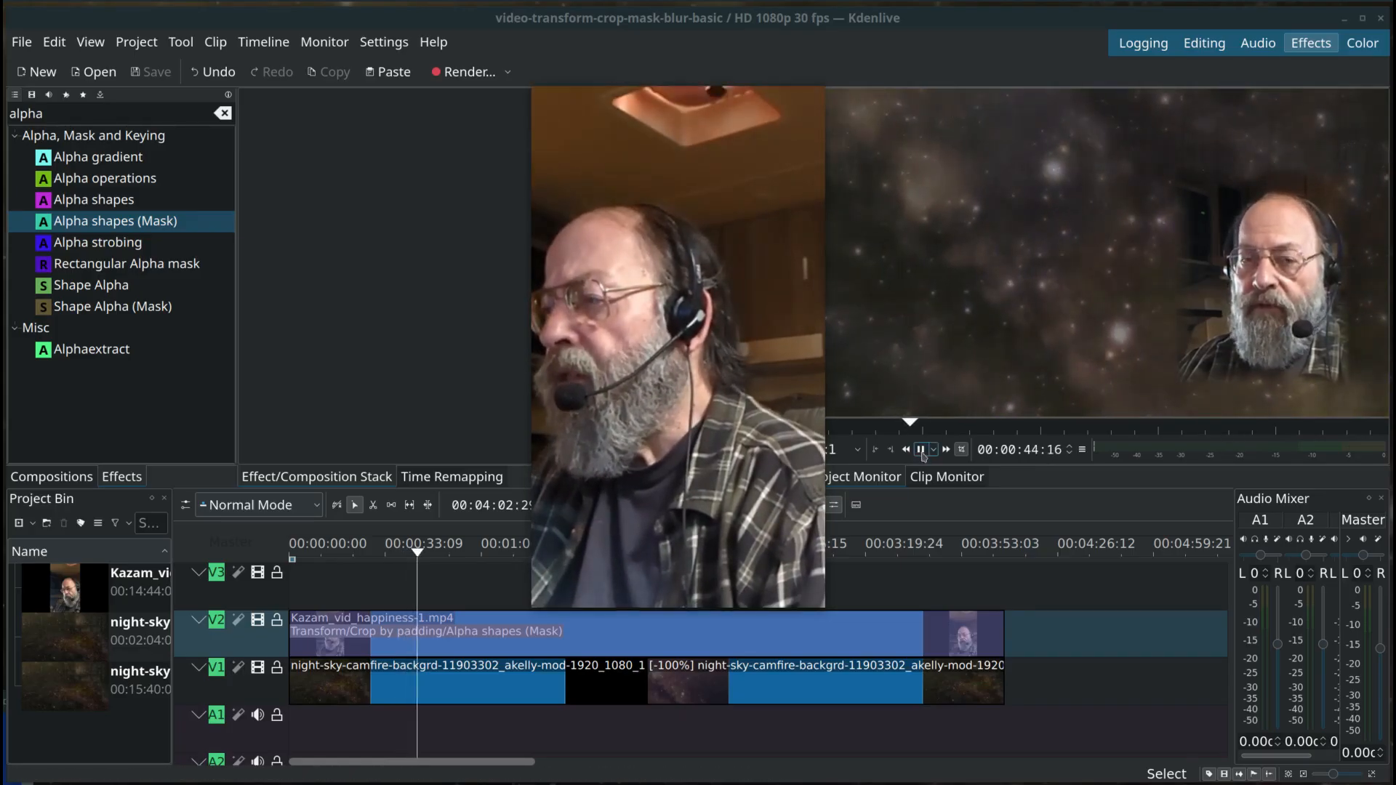
pyautogui.press('space')
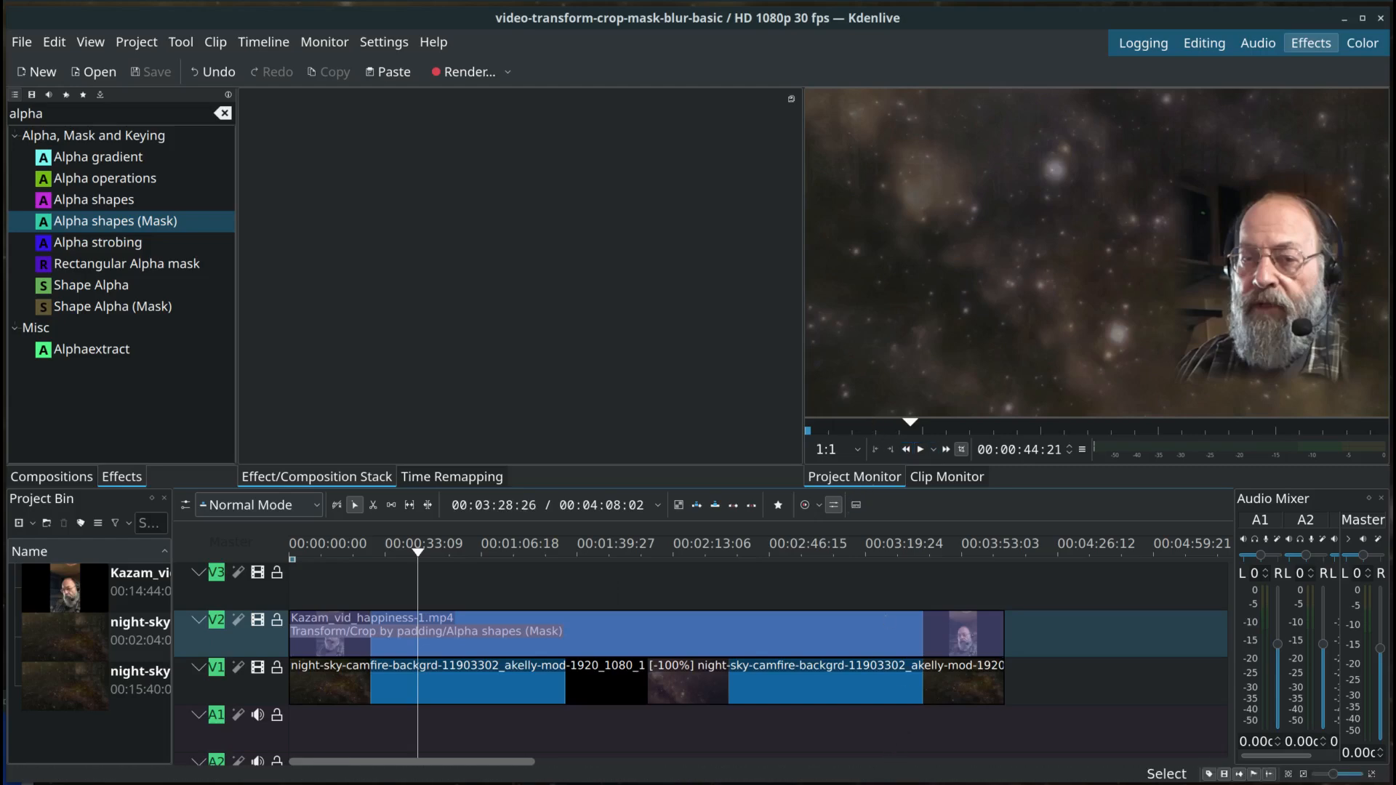
pyautogui.hotkey('alt', 'Tab')
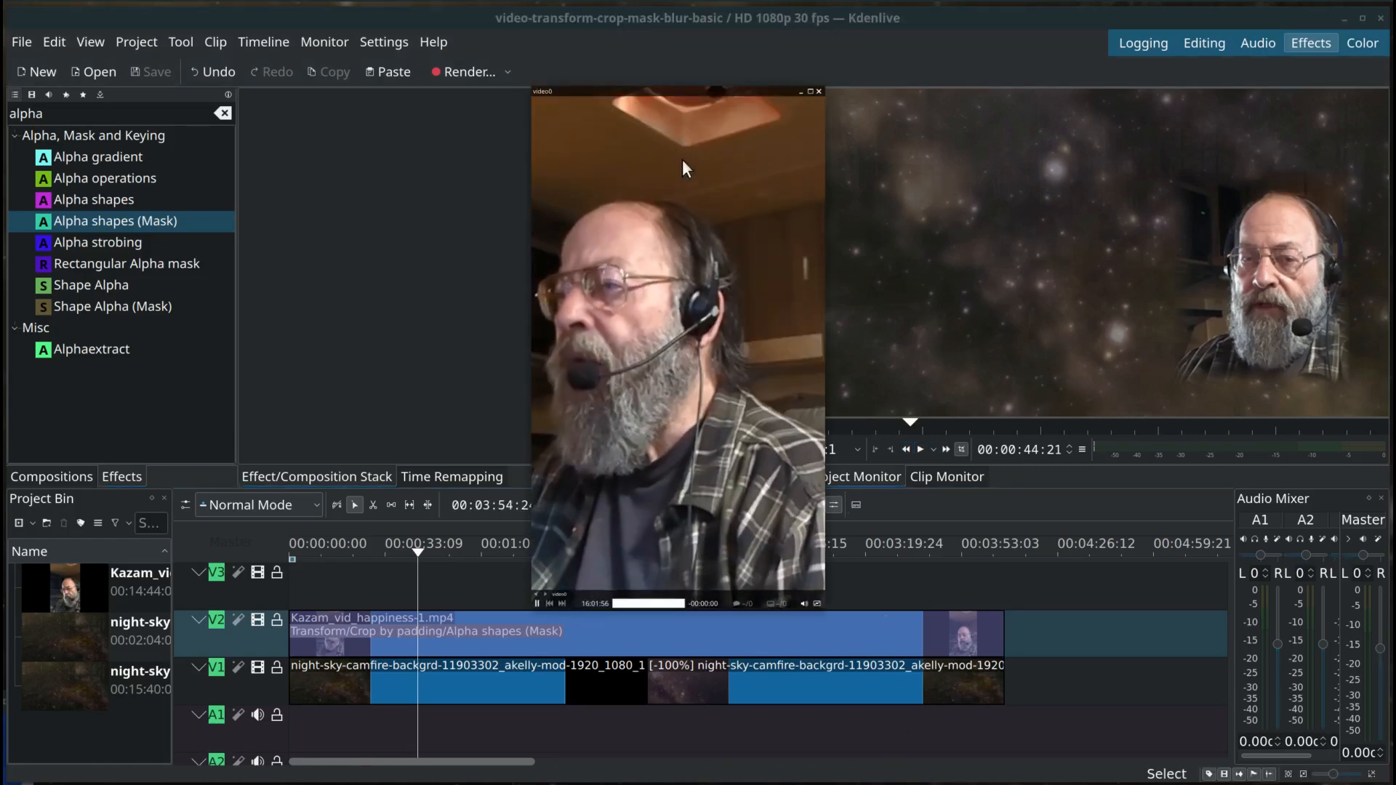
pyautogui.moveTo(669, 138); pyautogui.dragTo(1185, 173)
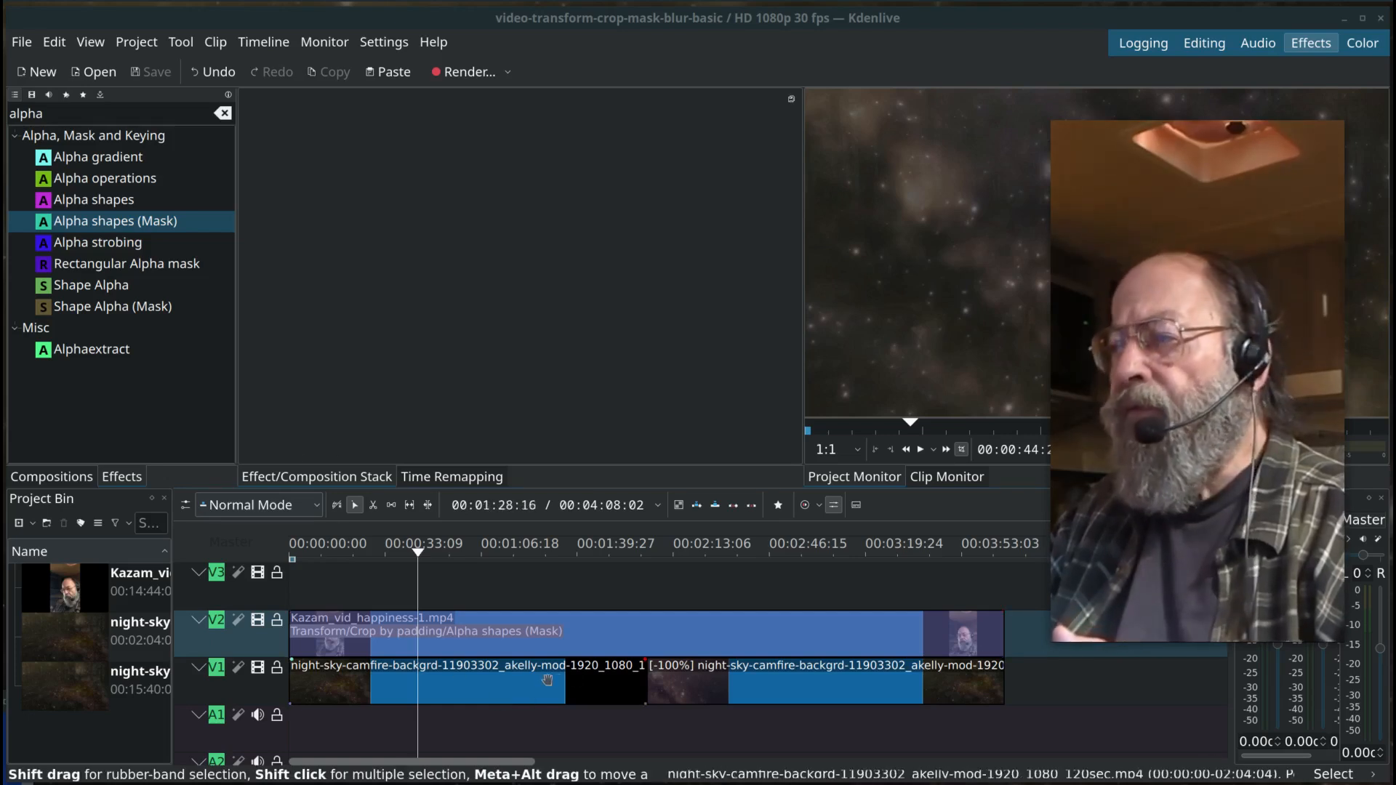
pyautogui.moveTo(1166, 215); pyautogui.dragTo(596, 211)
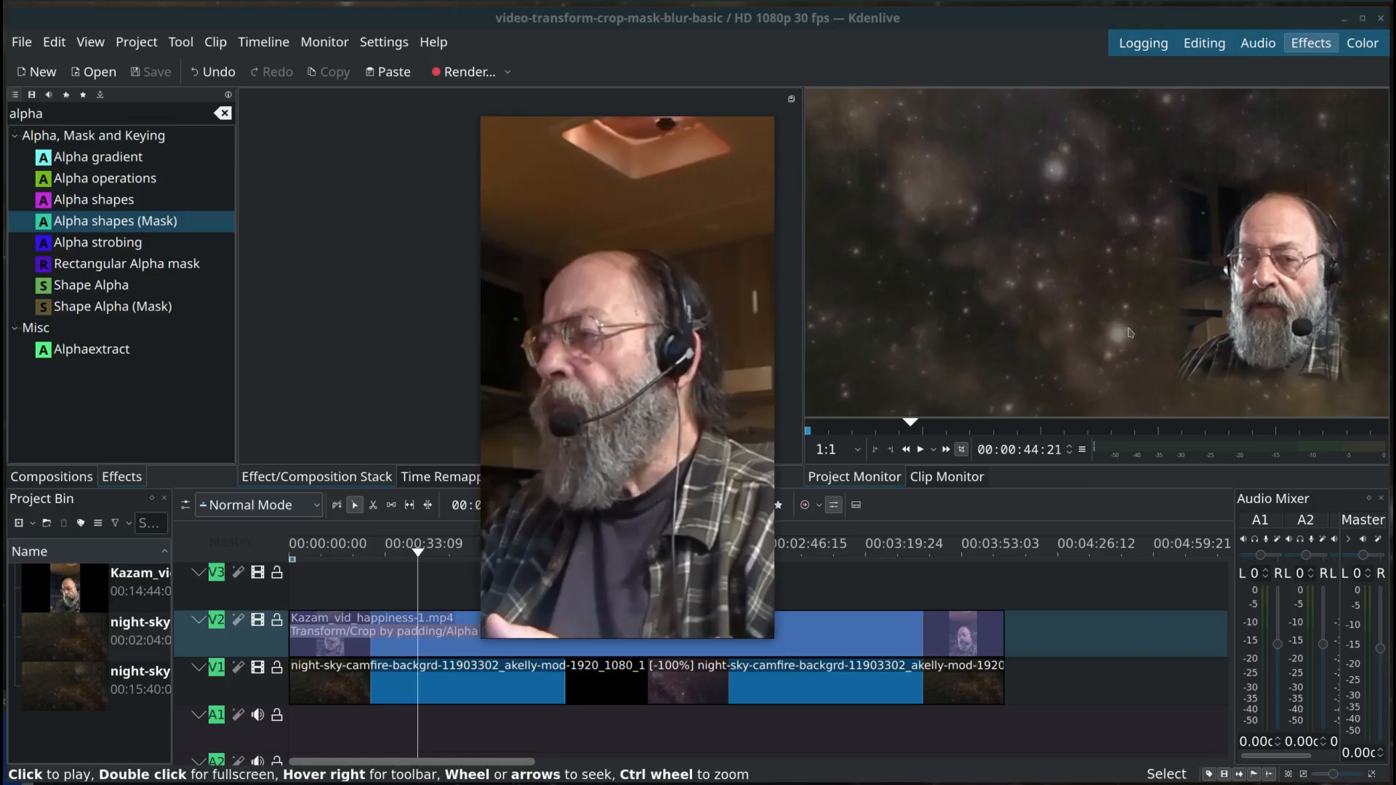